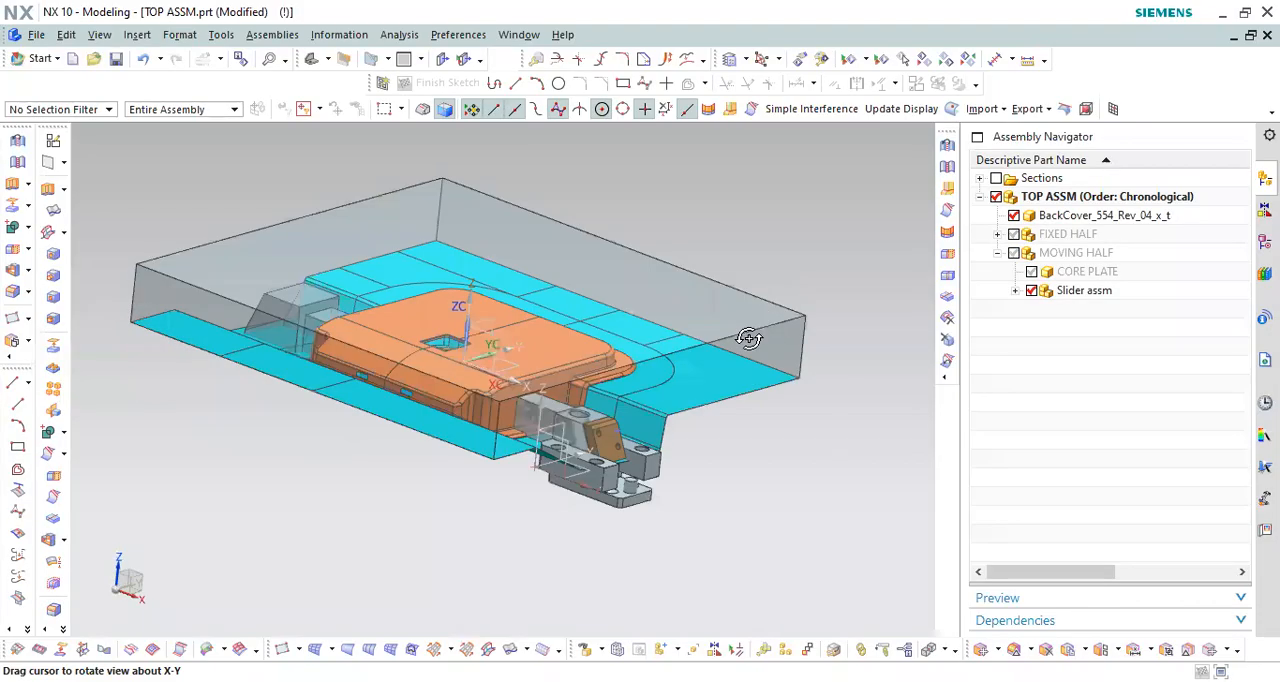
{"action": "middle_click_drag", "start_coordinate": [749, 334], "coordinate": [740, 420]}
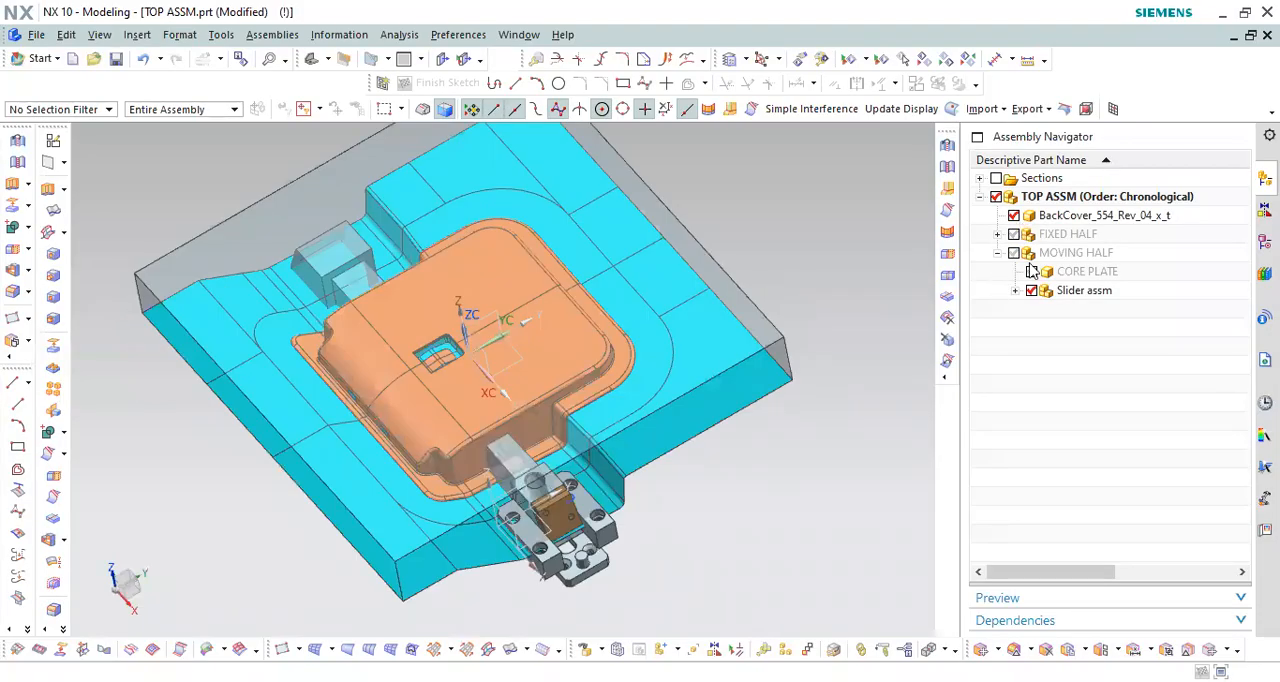
Step: Hide the Slider assm component and make BackCover_554_Rev_04_x_t the work part, showing its feature history
{"action": "left_click", "coordinate": [1031, 290]}
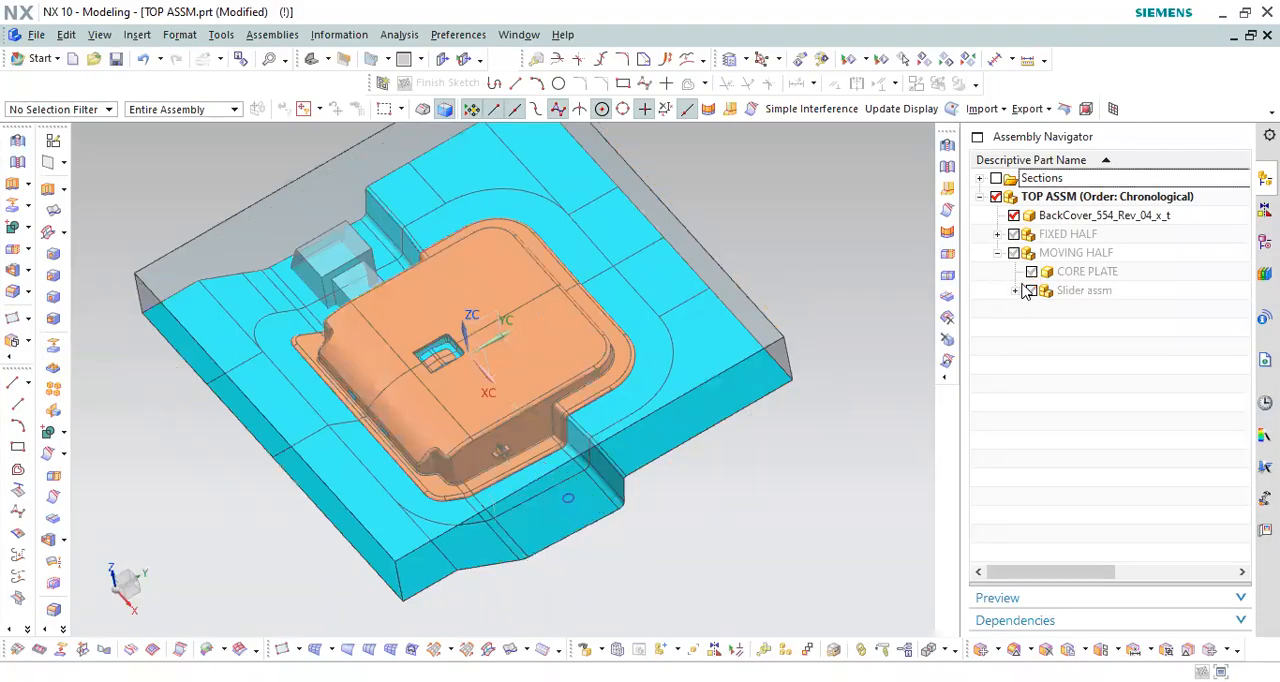
{"action": "double_click", "coordinate": [1036, 217]}
{"action": "middle_click_drag", "start_coordinate": [718, 328], "coordinate": [737, 225]}
{"action": "left_click", "coordinate": [1265, 241]}
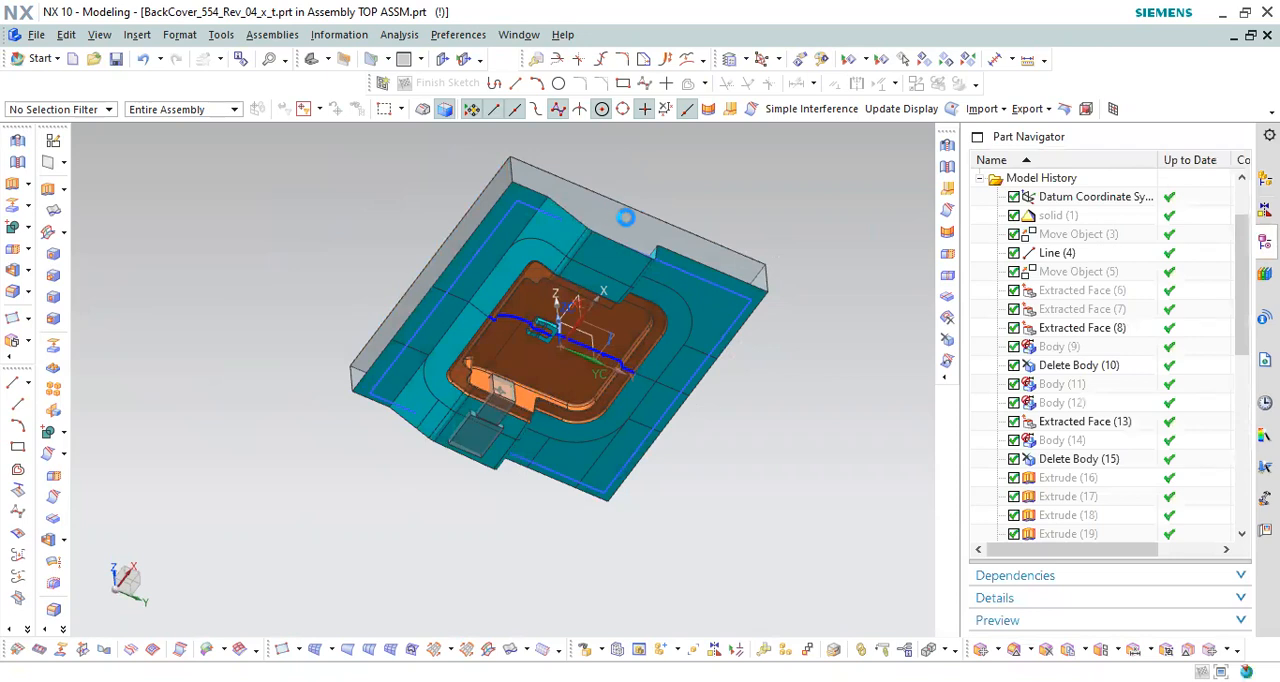
Step: Try to isolate the cover by hiding the visible bodies and showing the solid (1) feature
{"action": "right_click", "coordinate": [625, 218]}
{"action": "left_click", "coordinate": [650, 250]}
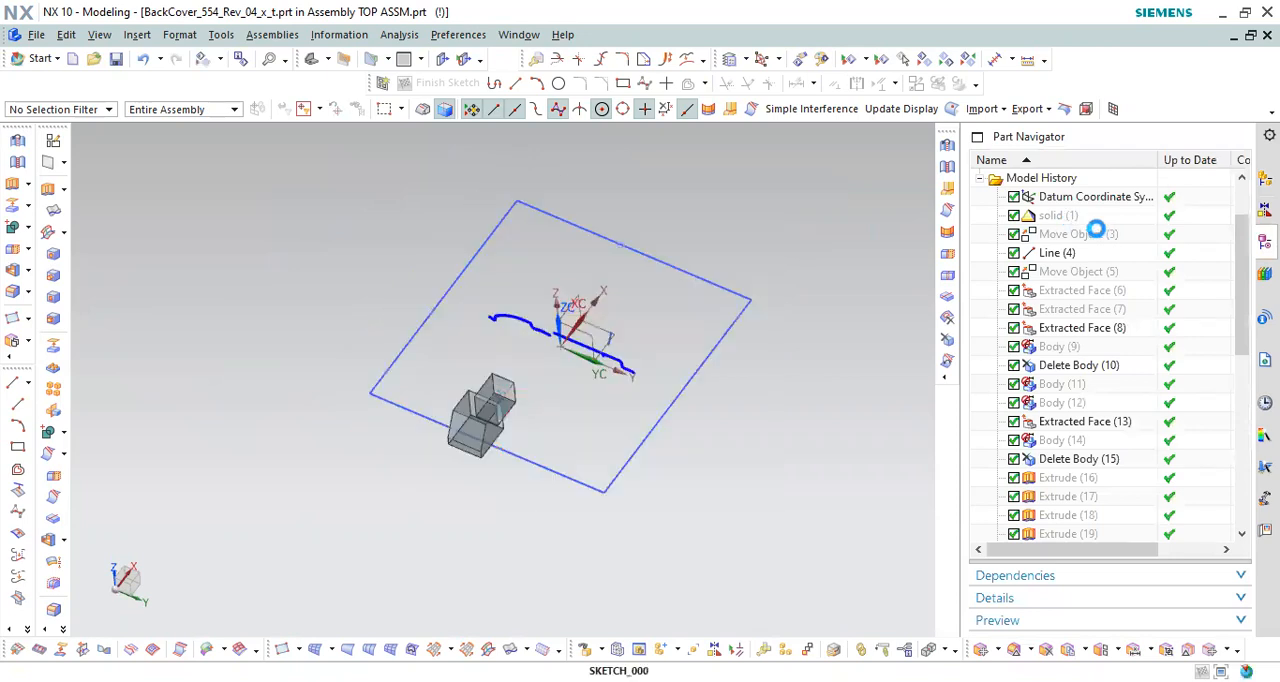
{"action": "right_click", "coordinate": [1066, 217]}
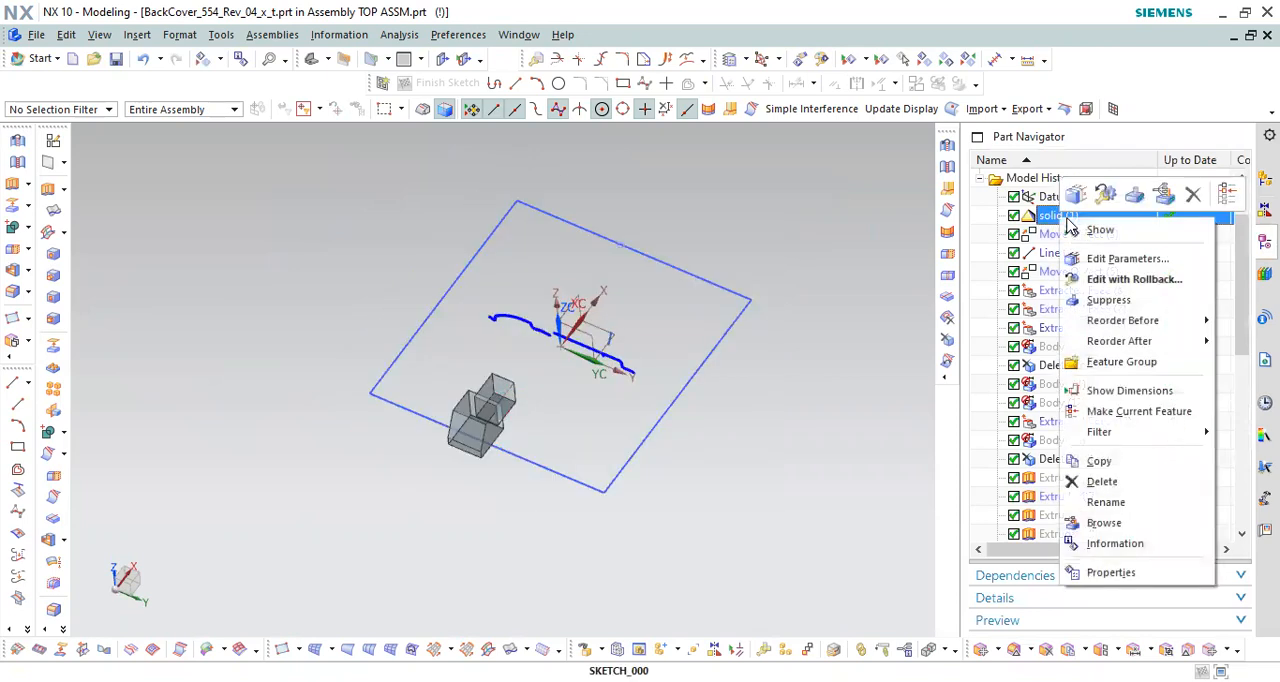
{"action": "left_click", "coordinate": [1090, 230]}
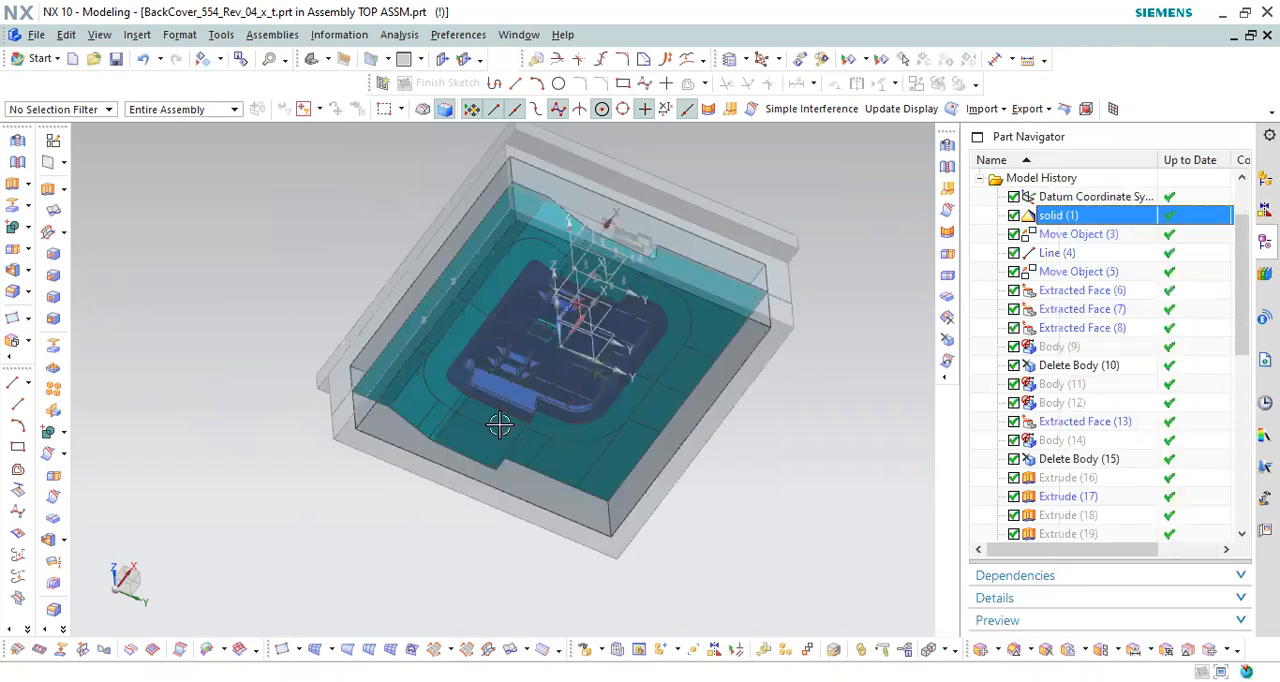
{"action": "key", "text": "ctrl+shift+k"}
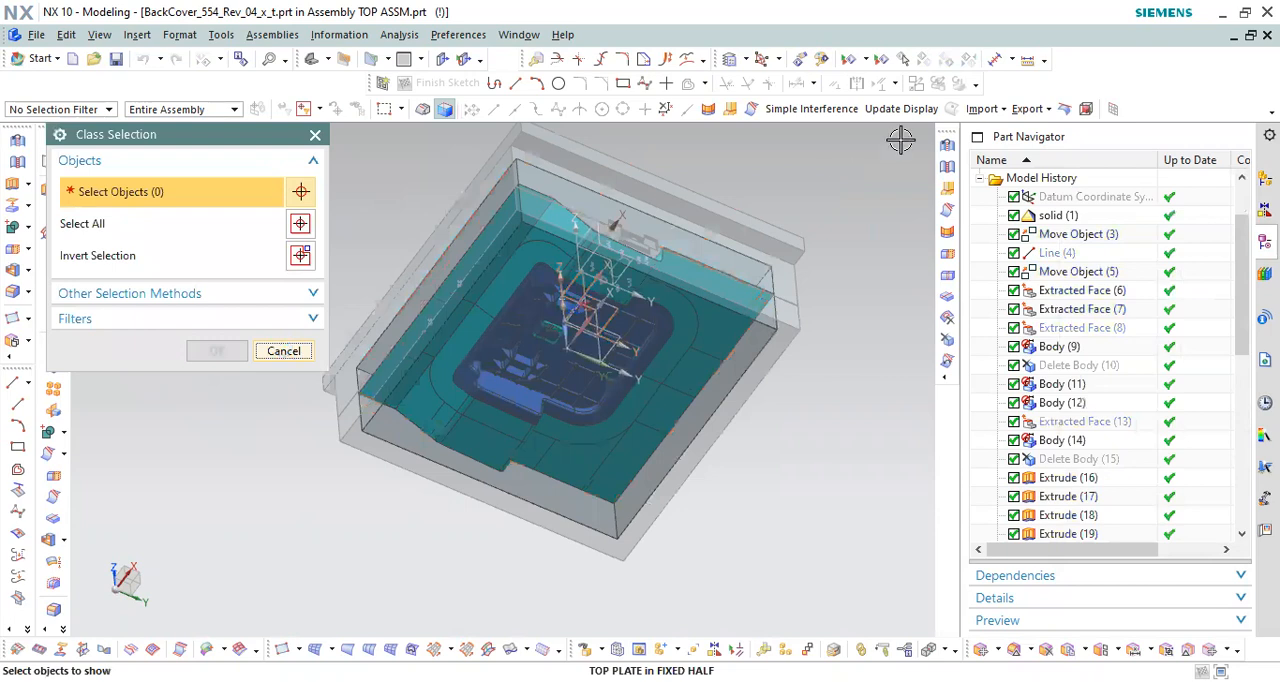
{"action": "key", "text": "Escape"}
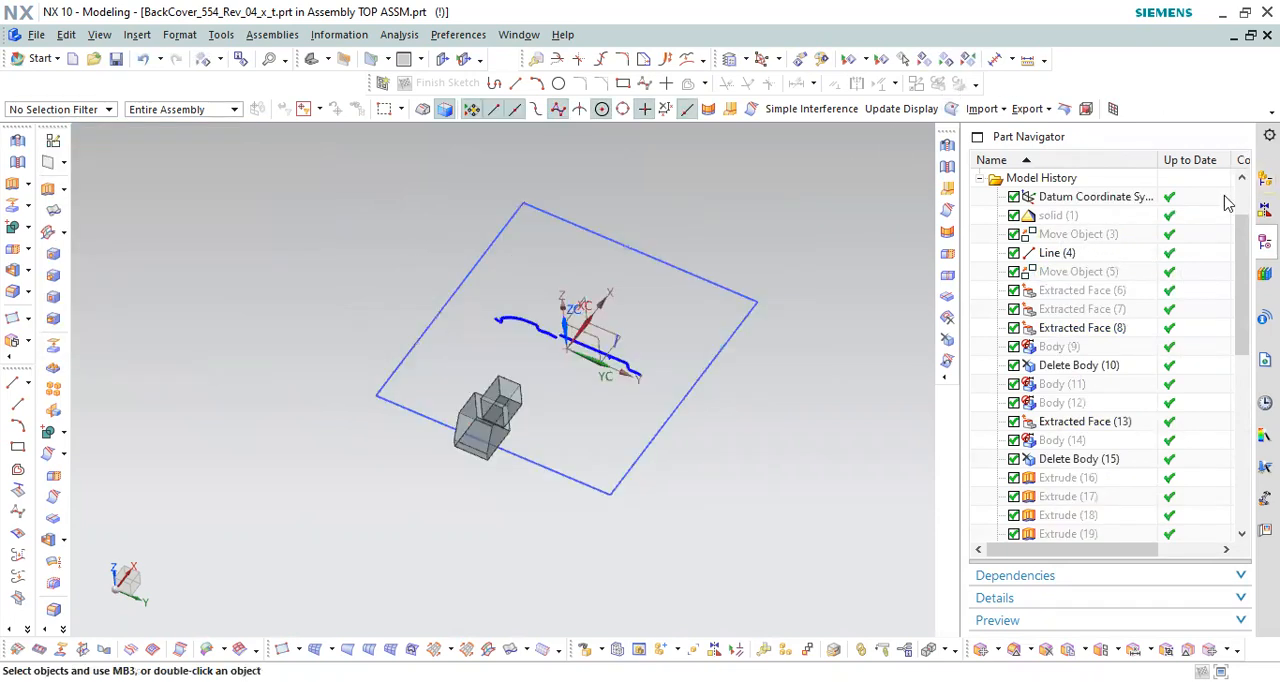
Step: Make BackCover_554_Rev_04_x_t the displayed part
{"action": "left_click", "coordinate": [1265, 180]}
{"action": "right_click", "coordinate": [1098, 222]}
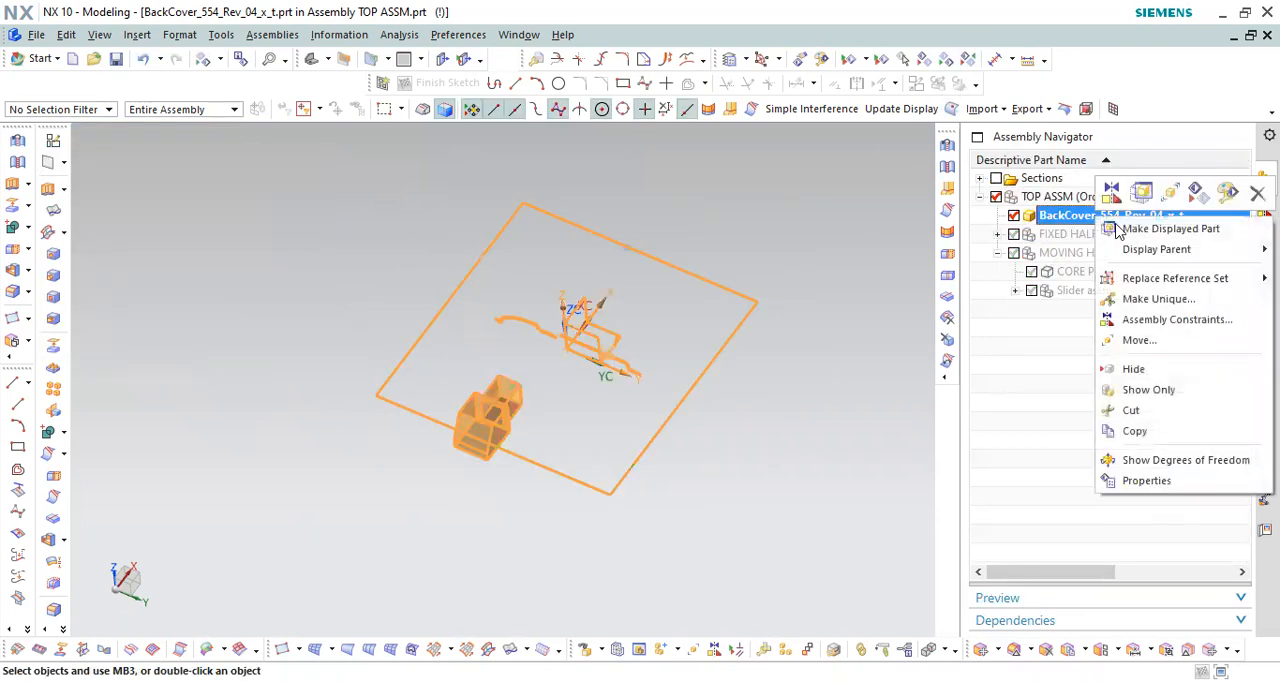
{"action": "left_click", "coordinate": [1160, 228]}
Step: Set the selection filter to Curve
{"action": "middle_click_drag", "start_coordinate": [652, 305], "coordinate": [642, 492]}
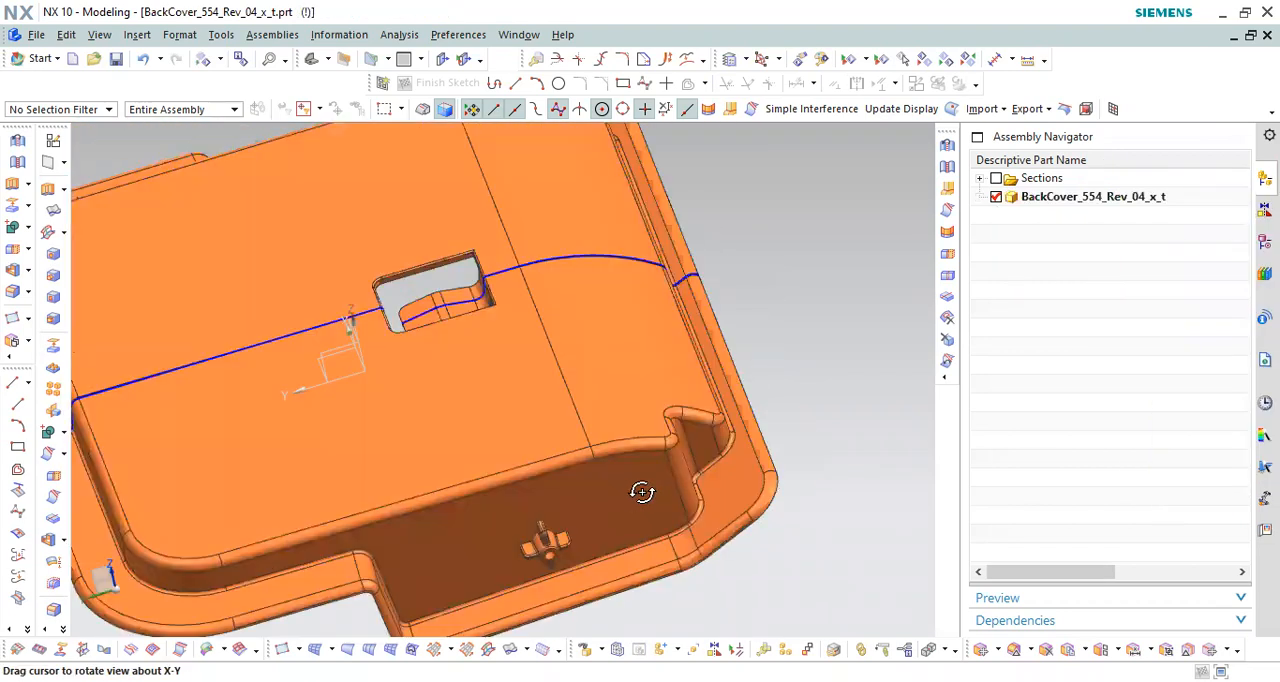
{"action": "scroll", "coordinate": [574, 554], "scroll_direction": "up", "scroll_amount": 5}
{"action": "scroll", "coordinate": [651, 486], "scroll_direction": "down", "scroll_amount": 10}
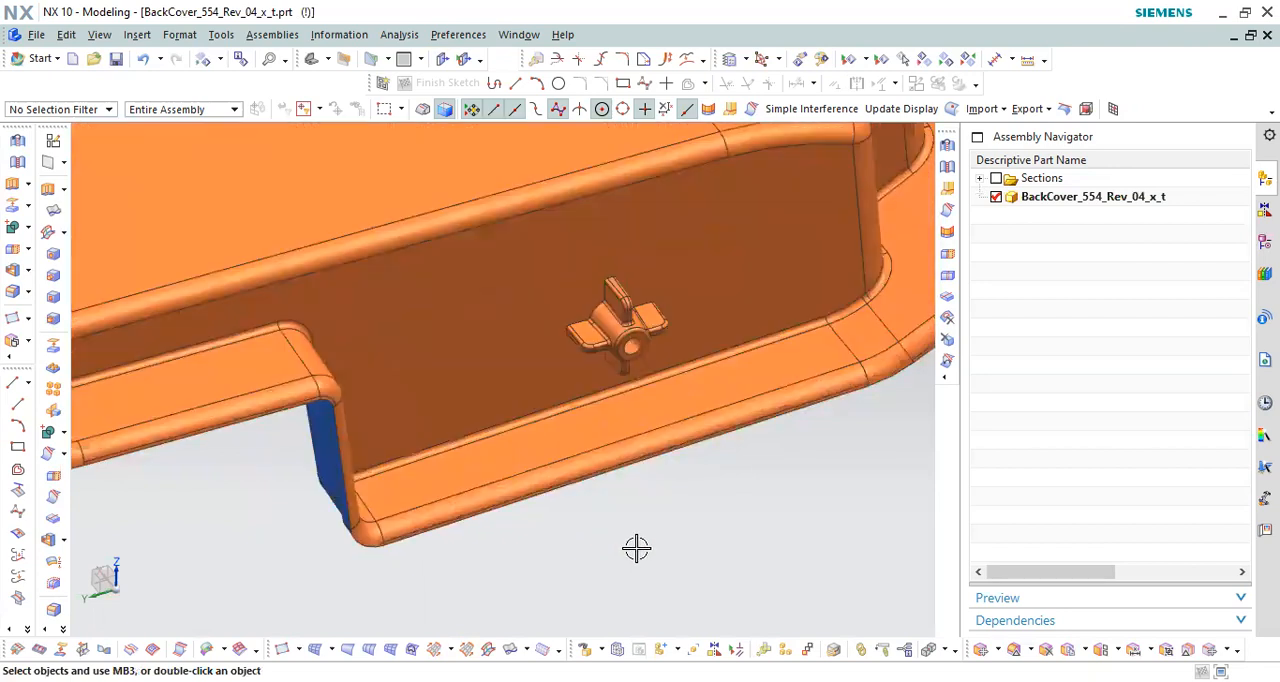
{"action": "scroll", "coordinate": [636, 548], "scroll_direction": "up", "scroll_amount": 2}
{"action": "left_click", "coordinate": [60, 109]}
{"action": "left_click", "coordinate": [30, 157]}
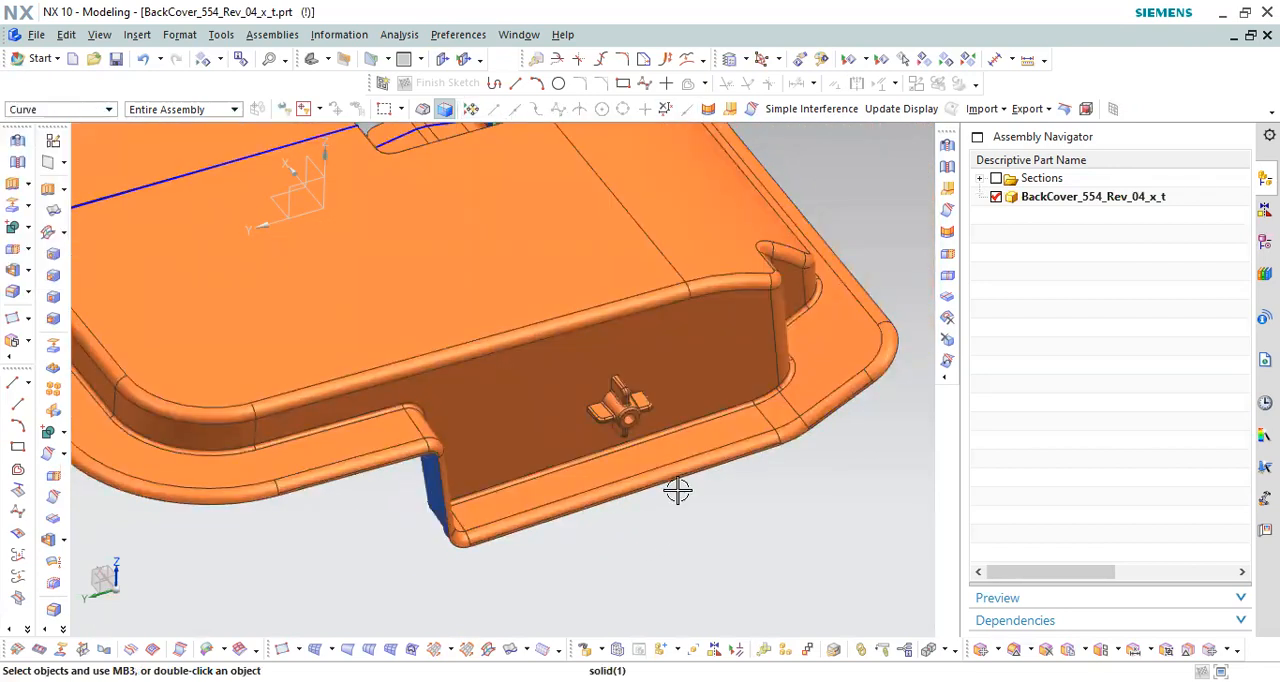
Step: Examine the small ribbed boss on the cover's stepped side wall and the open space outside that wall
{"action": "scroll", "coordinate": [678, 490], "scroll_direction": "down", "scroll_amount": 3}
{"action": "scroll", "coordinate": [683, 480], "scroll_direction": "up", "scroll_amount": 3}
{"action": "scroll", "coordinate": [638, 417], "scroll_direction": "down", "scroll_amount": 3}
{"action": "scroll", "coordinate": [623, 406], "scroll_direction": "up", "scroll_amount": 3}
{"action": "middle_click_drag", "start_coordinate": [606, 374], "coordinate": [511, 426]}
{"action": "scroll", "coordinate": [423, 422], "scroll_direction": "down", "scroll_amount": 2}
{"action": "scroll", "coordinate": [530, 363], "scroll_direction": "up", "scroll_amount": 2}
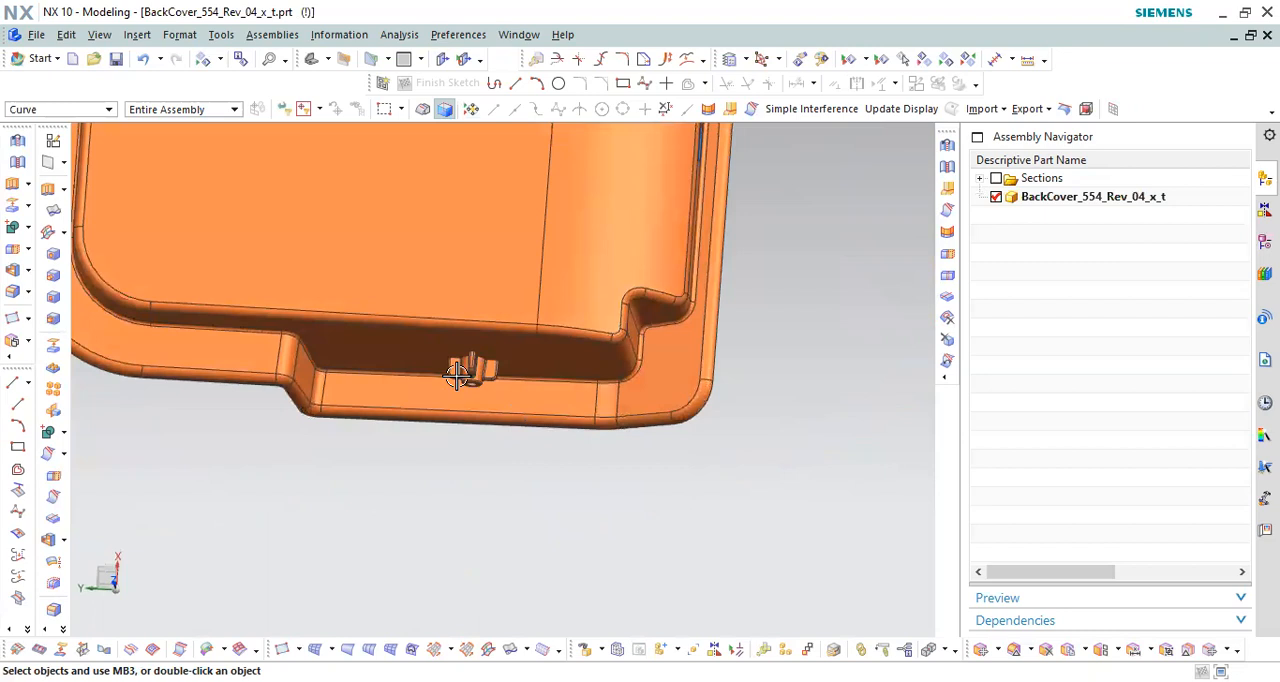
{"action": "scroll", "coordinate": [457, 373], "scroll_direction": "down", "scroll_amount": 2}
{"action": "left_click_drag", "start_coordinate": [383, 309], "coordinate": [417, 391]}
{"action": "scroll", "coordinate": [512, 347], "scroll_direction": "up", "scroll_amount": 2}
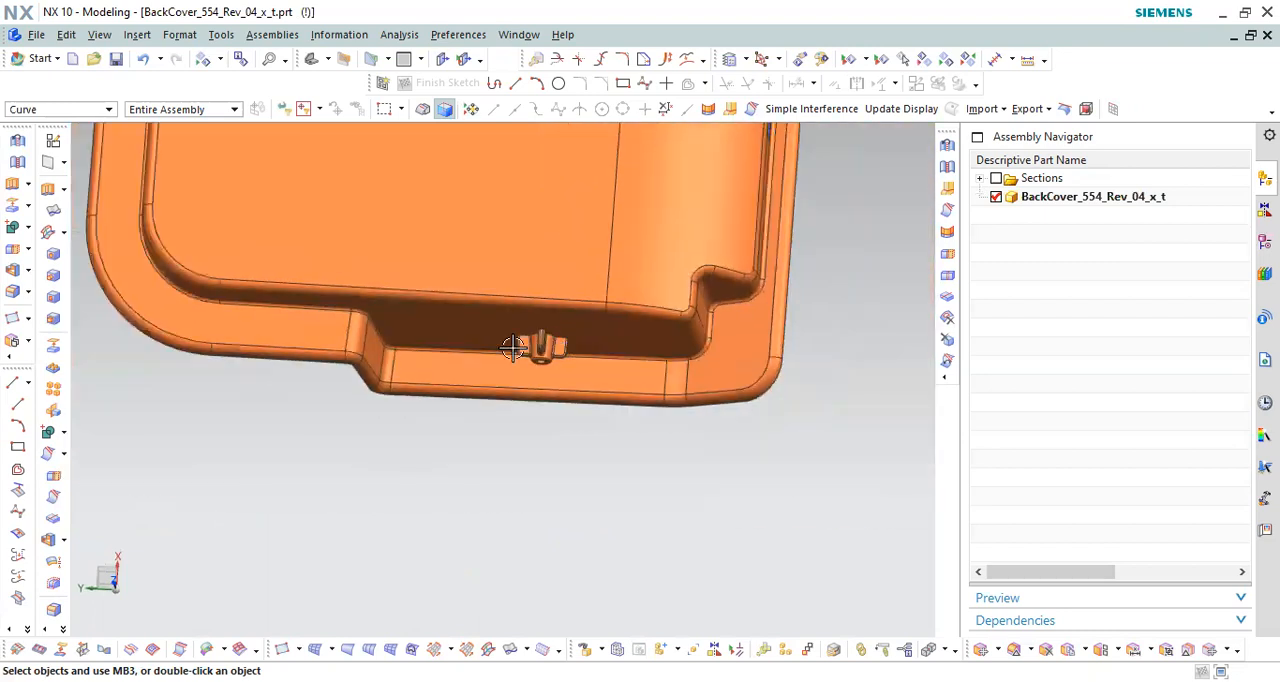
{"action": "left_click_drag", "start_coordinate": [269, 393], "coordinate": [722, 625]}
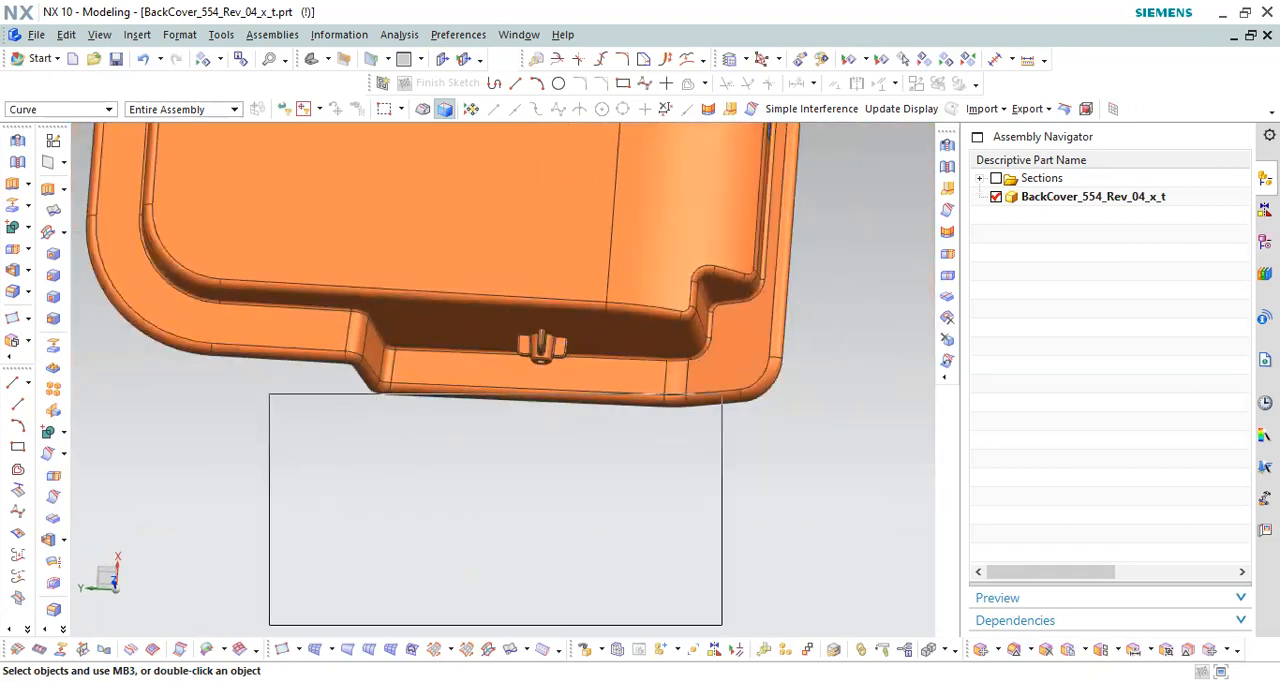
{"action": "scroll", "coordinate": [609, 483], "scroll_direction": "up", "scroll_amount": 3}
{"action": "left_click_drag", "start_coordinate": [410, 430], "coordinate": [580, 449]}
{"action": "scroll", "coordinate": [580, 440], "scroll_direction": "down", "scroll_amount": 1}
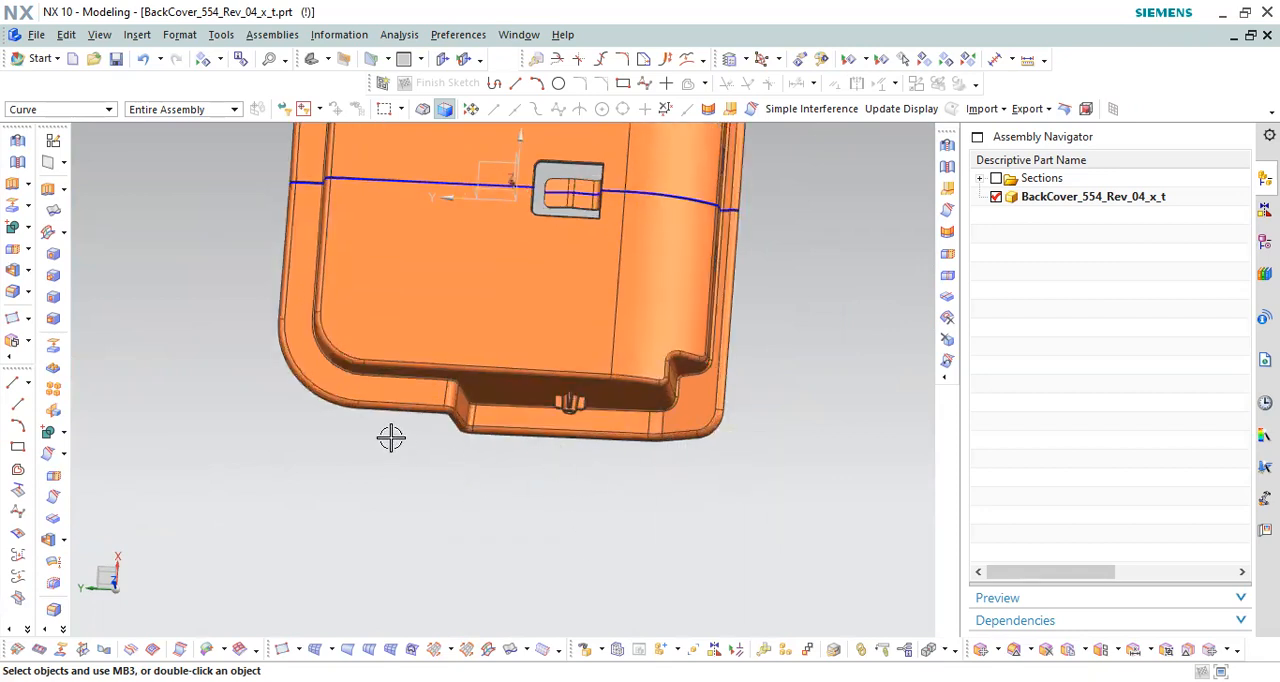
{"action": "scroll", "coordinate": [391, 437], "scroll_direction": "up", "scroll_amount": 3}
{"action": "left_click_drag", "start_coordinate": [268, 407], "coordinate": [508, 512]}
{"action": "mouse_move", "coordinate": [523, 451]}
{"action": "middle_mouse_down"}
{"action": "mouse_move", "coordinate": [571, 486]}
{"action": "mouse_move", "coordinate": [529, 451]}
{"action": "middle_mouse_up"}
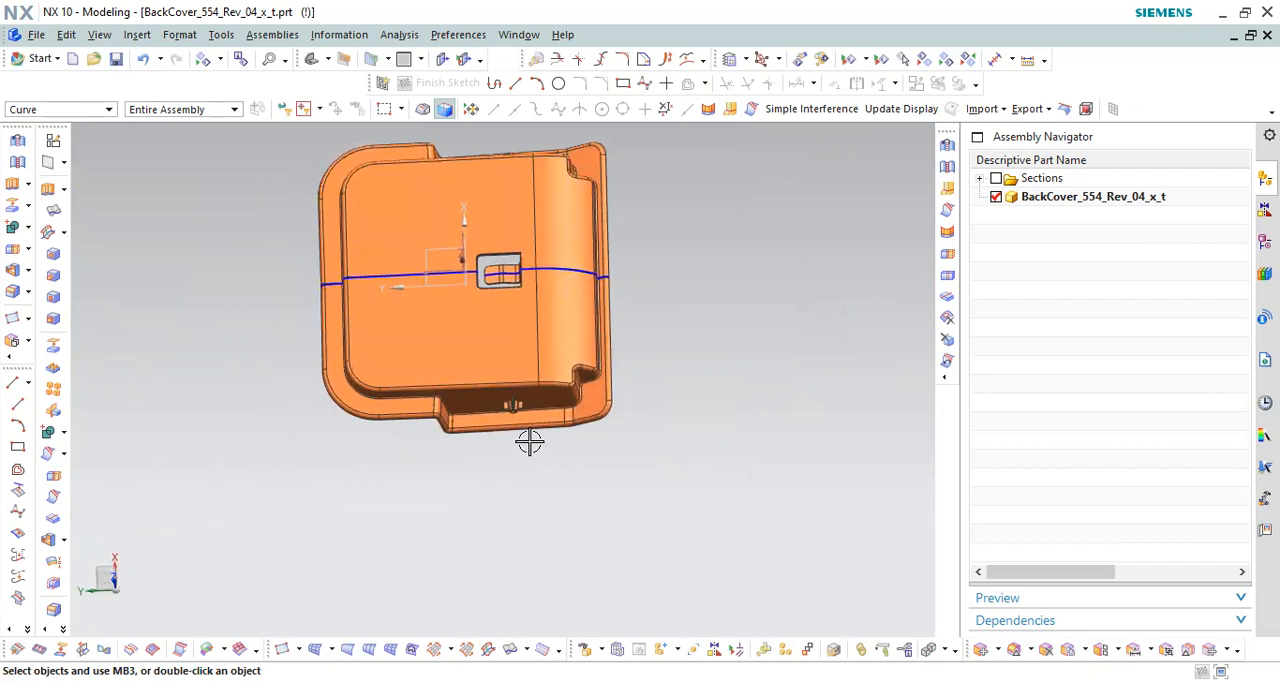
{"action": "scroll", "coordinate": [530, 430], "scroll_direction": "up", "scroll_amount": 5}
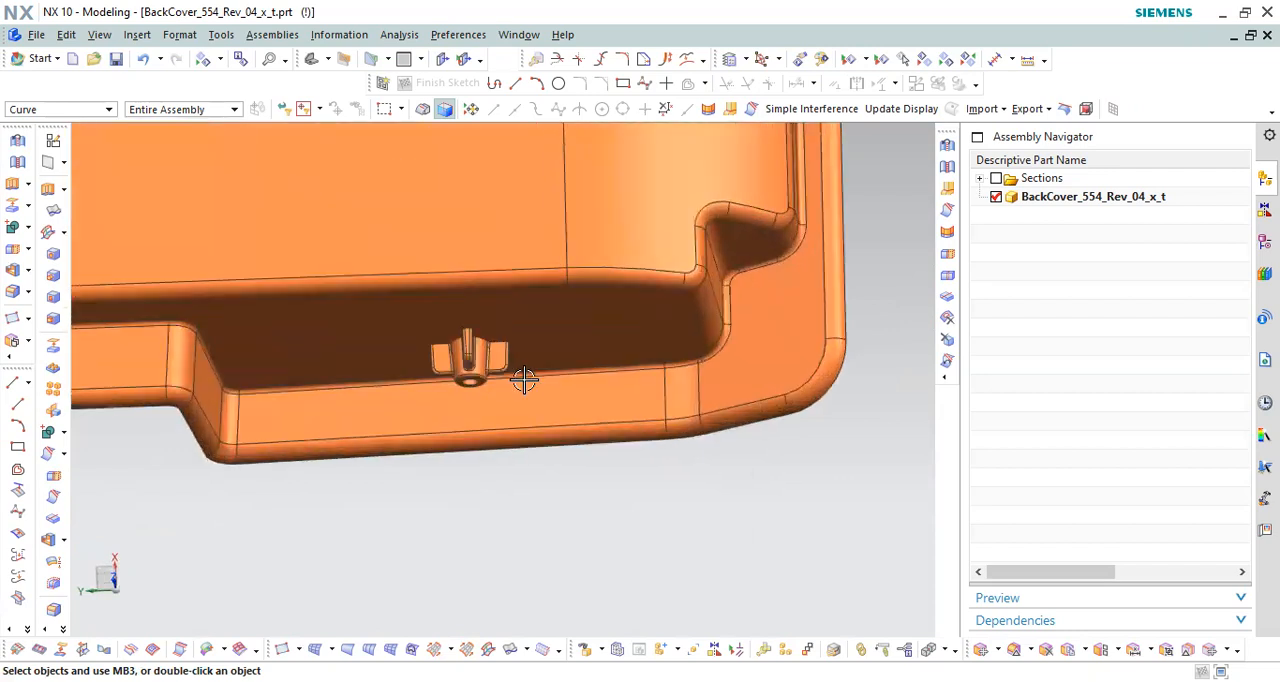
{"action": "scroll", "coordinate": [530, 378], "scroll_direction": "down", "scroll_amount": 2}
Step: Check the ribbed bosses on both opposite side walls of the cover in a straight top view
{"action": "key", "text": "F8"}
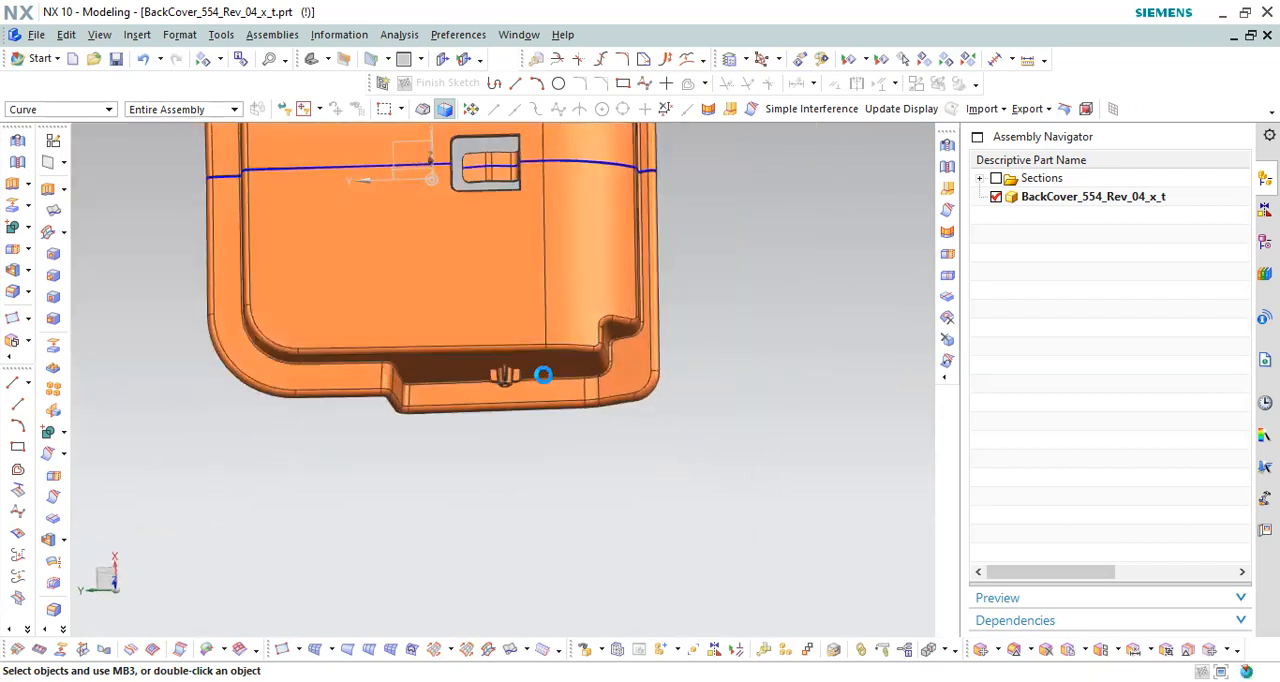
{"action": "left_click_drag", "start_coordinate": [528, 388], "coordinate": [530, 548]}
{"action": "scroll", "coordinate": [565, 558], "scroll_direction": "down", "scroll_amount": 3}
{"action": "scroll", "coordinate": [549, 352], "scroll_direction": "up", "scroll_amount": 9}
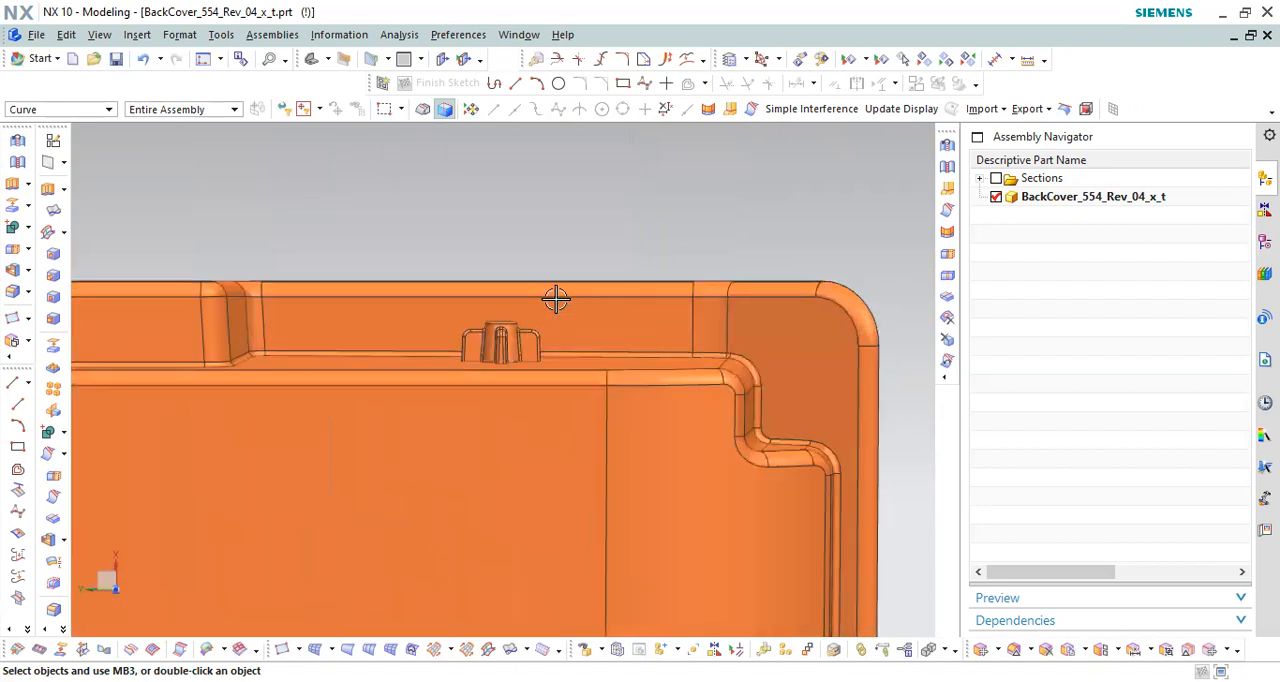
{"action": "scroll", "coordinate": [560, 262], "scroll_direction": "down", "scroll_amount": 4}
{"action": "scroll", "coordinate": [560, 220], "scroll_direction": "down", "scroll_amount": 3}
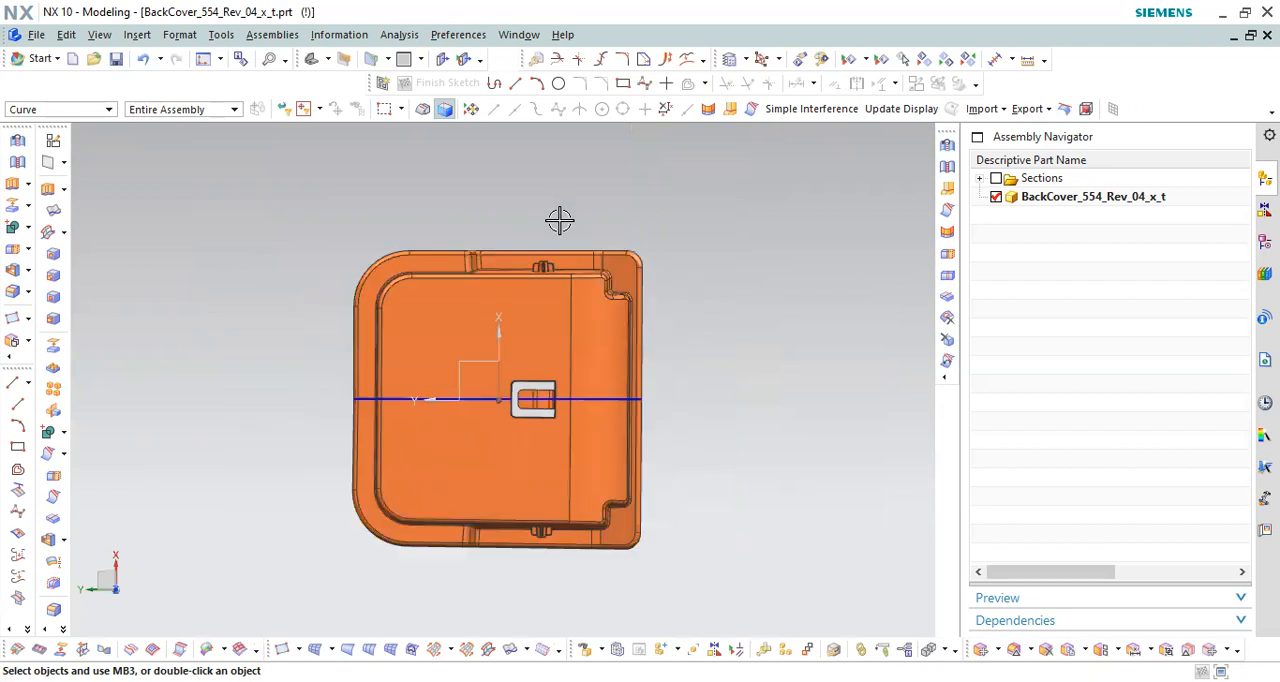
{"action": "scroll", "coordinate": [540, 470], "scroll_direction": "up", "scroll_amount": 4}
Step: Inspect the ribbed side-wall boss up close in angled views as an undercut relative to the mold opening direction
{"action": "middle_click_drag", "start_coordinate": [600, 465], "coordinate": [535, 365]}
{"action": "scroll", "coordinate": [520, 400], "scroll_direction": "up", "scroll_amount": 4}
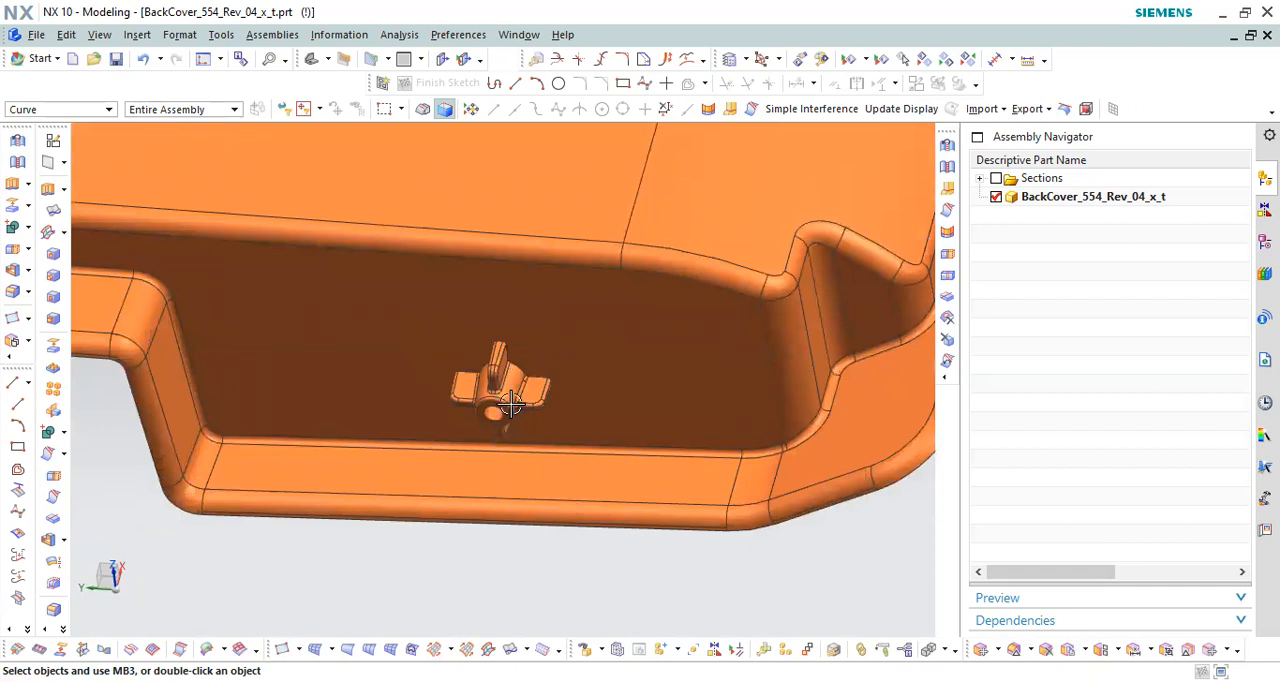
{"action": "scroll", "coordinate": [526, 318], "scroll_direction": "down", "scroll_amount": 3}
{"action": "scroll", "coordinate": [526, 318], "scroll_direction": "down", "scroll_amount": 3}
{"action": "middle_click_drag", "start_coordinate": [563, 354], "coordinate": [556, 380]}
{"action": "scroll", "coordinate": [555, 380], "scroll_direction": "up", "scroll_amount": 2}
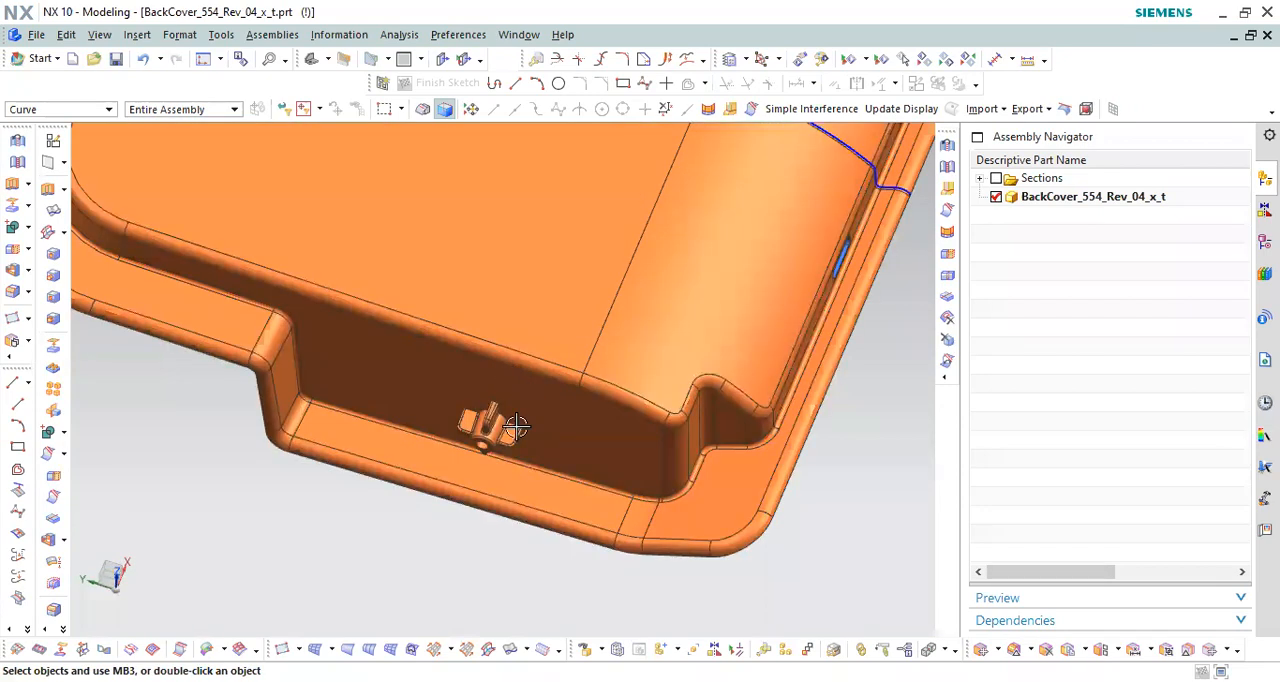
{"action": "scroll", "coordinate": [500, 428], "scroll_direction": "up", "scroll_amount": 1}
{"action": "scroll", "coordinate": [440, 410], "scroll_direction": "down", "scroll_amount": 1}
{"action": "middle_click_drag", "start_coordinate": [422, 403], "coordinate": [457, 414]}
{"action": "scroll", "coordinate": [449, 323], "scroll_direction": "up", "scroll_amount": 3}
{"action": "middle_click_drag", "start_coordinate": [524, 378], "coordinate": [519, 405]}
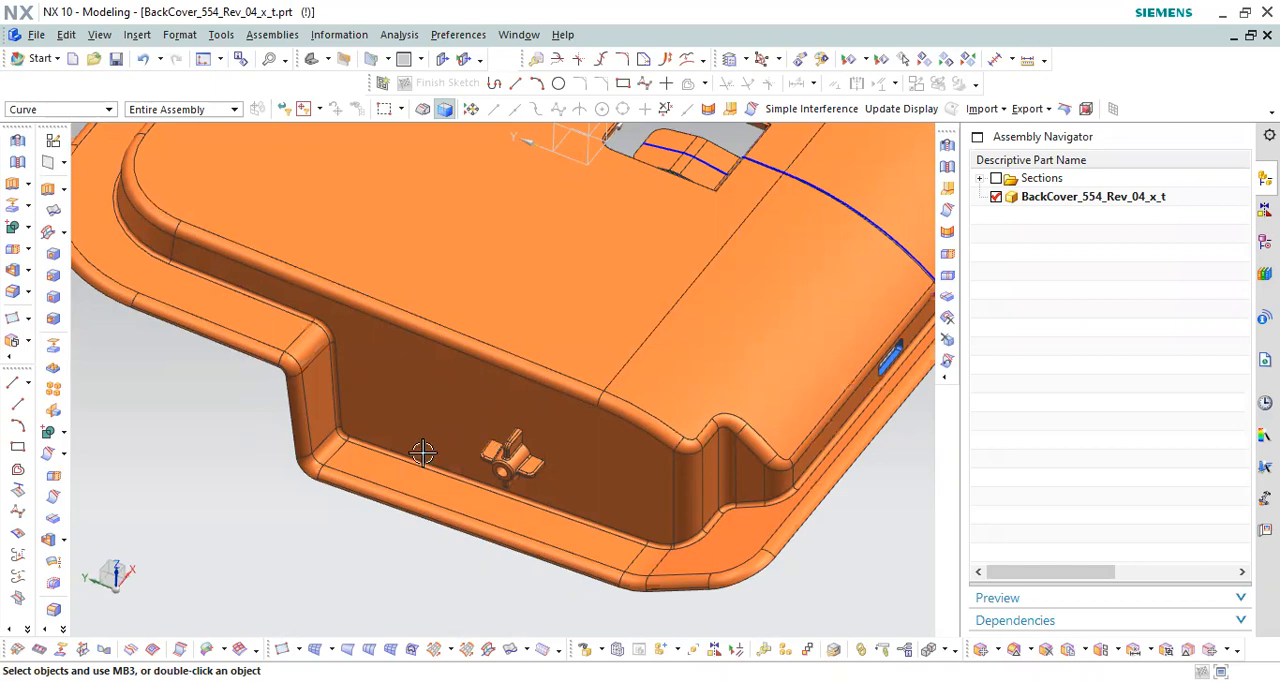
{"action": "scroll", "coordinate": [417, 455], "scroll_direction": "down", "scroll_amount": 2}
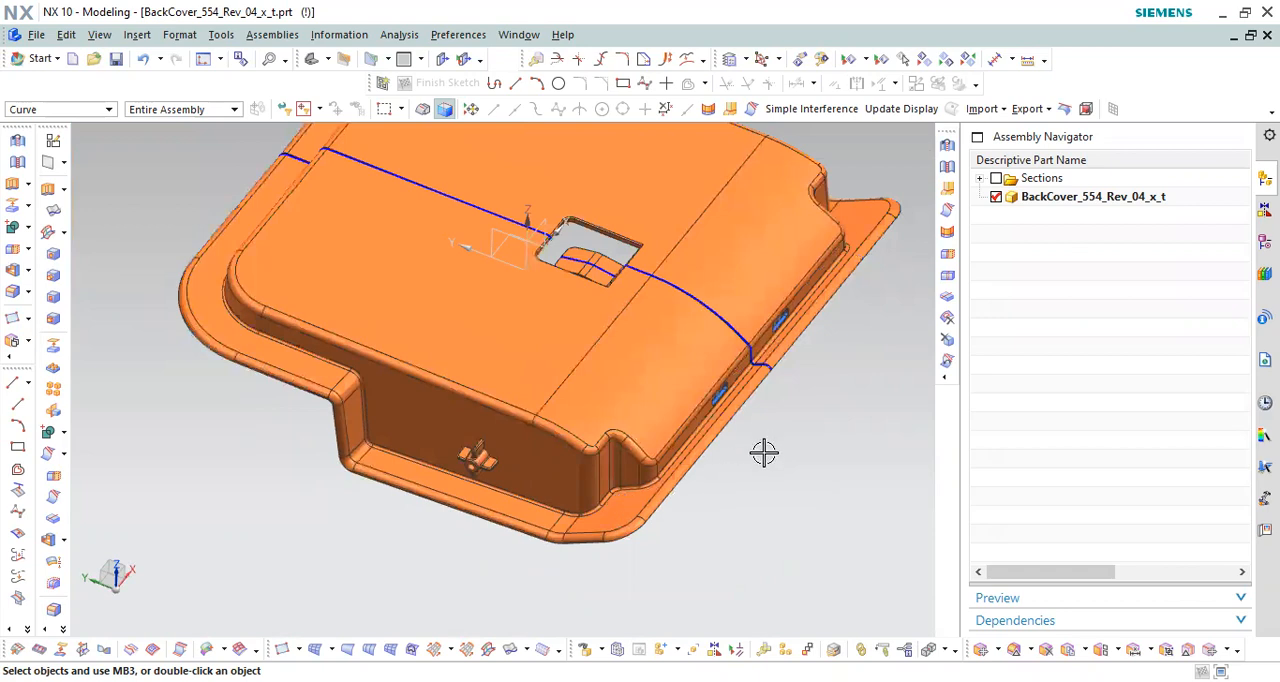
Step: Hide all curves in the back cover part
{"action": "left_click", "coordinate": [981, 179]}
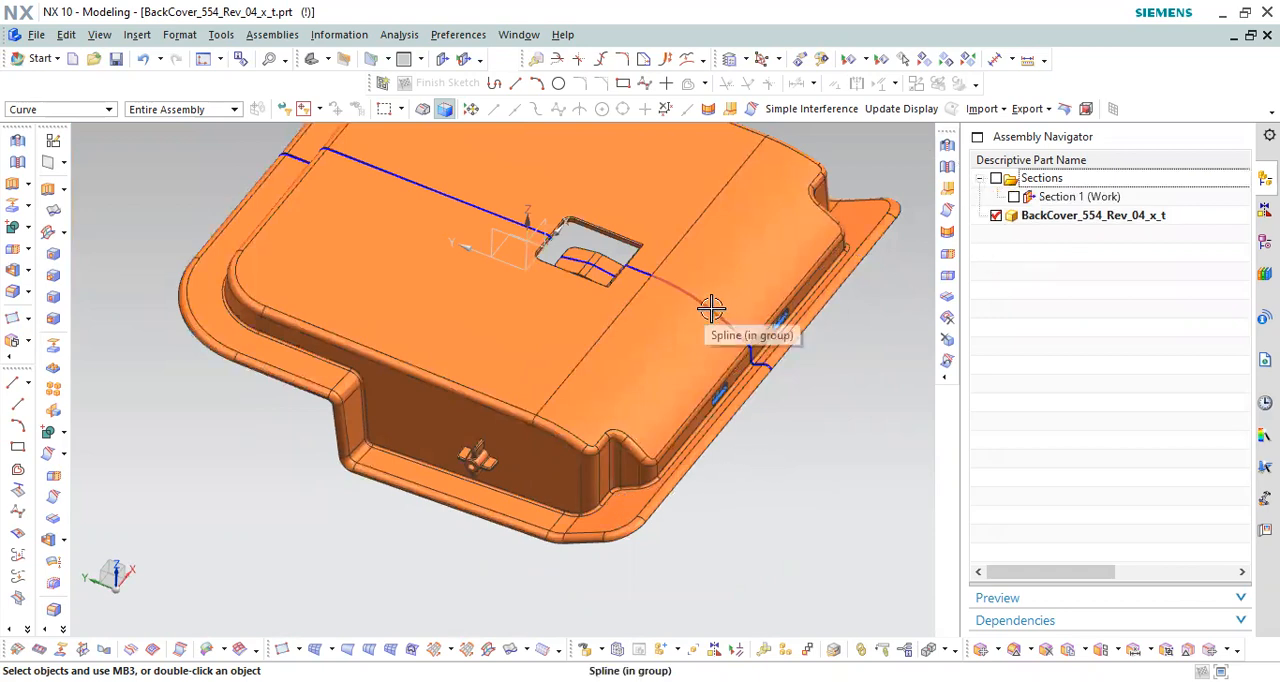
{"action": "scroll", "coordinate": [557, 420], "scroll_direction": "down", "scroll_amount": 3}
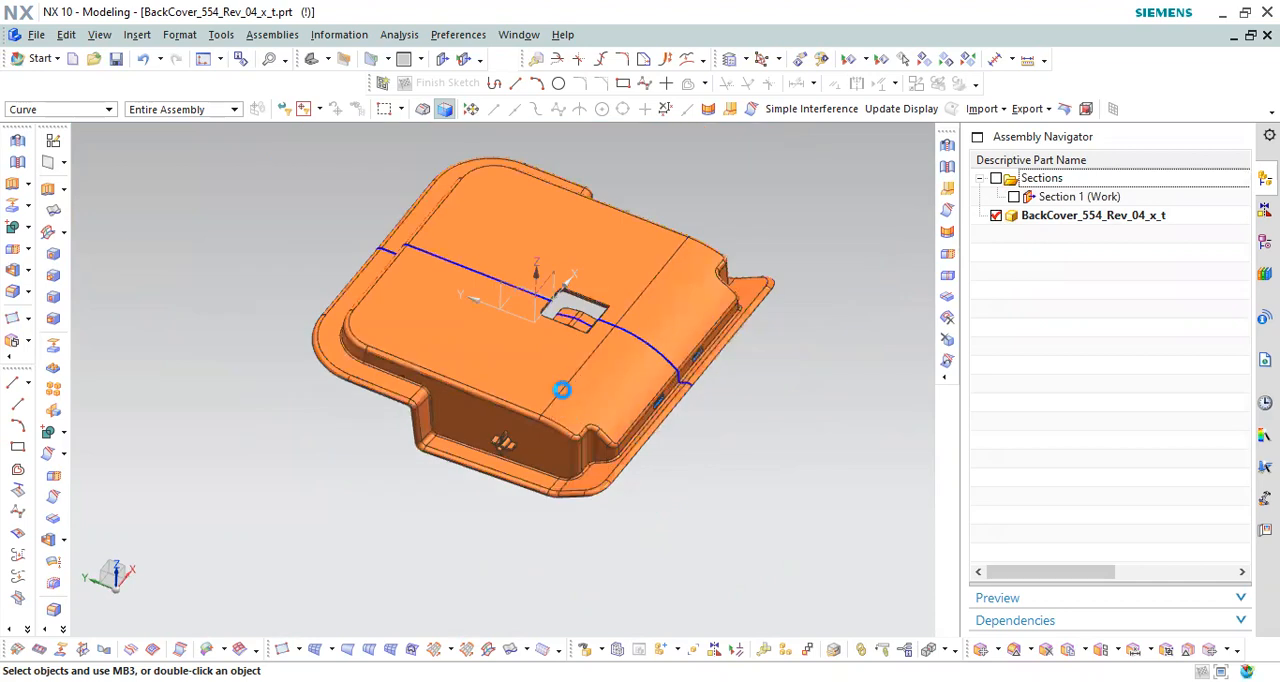
{"action": "key", "text": "ctrl+shift+k"}
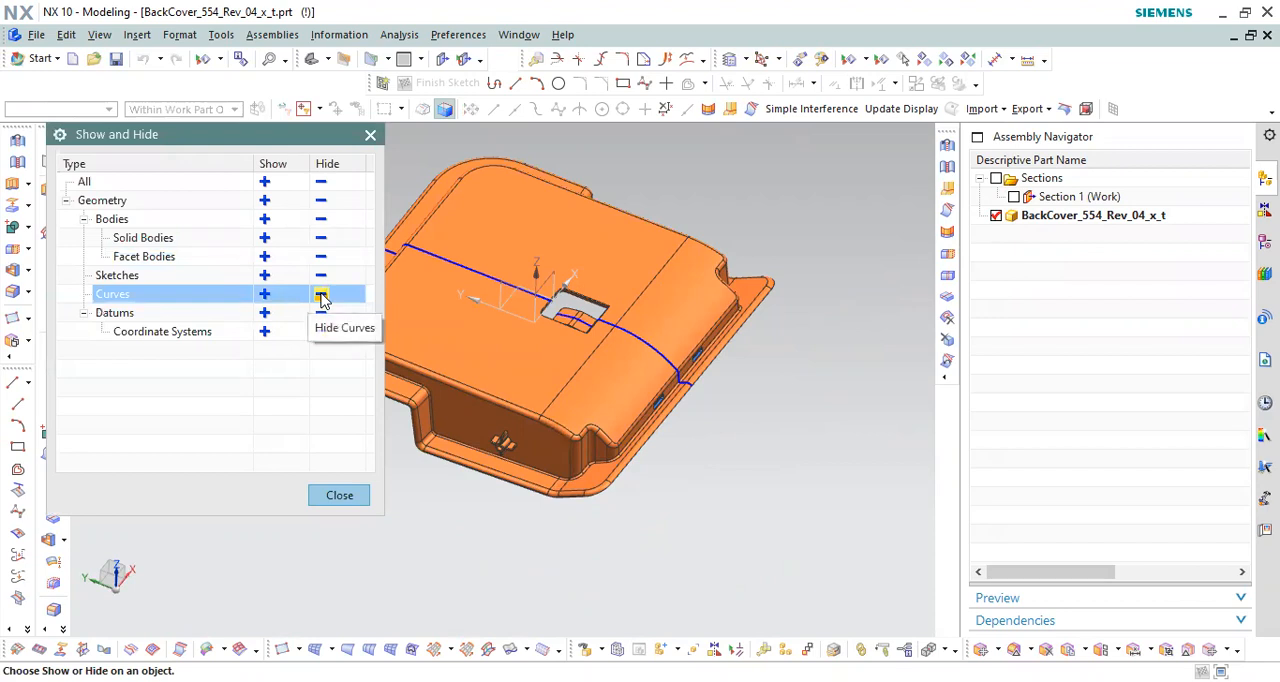
{"action": "left_click", "coordinate": [321, 296]}
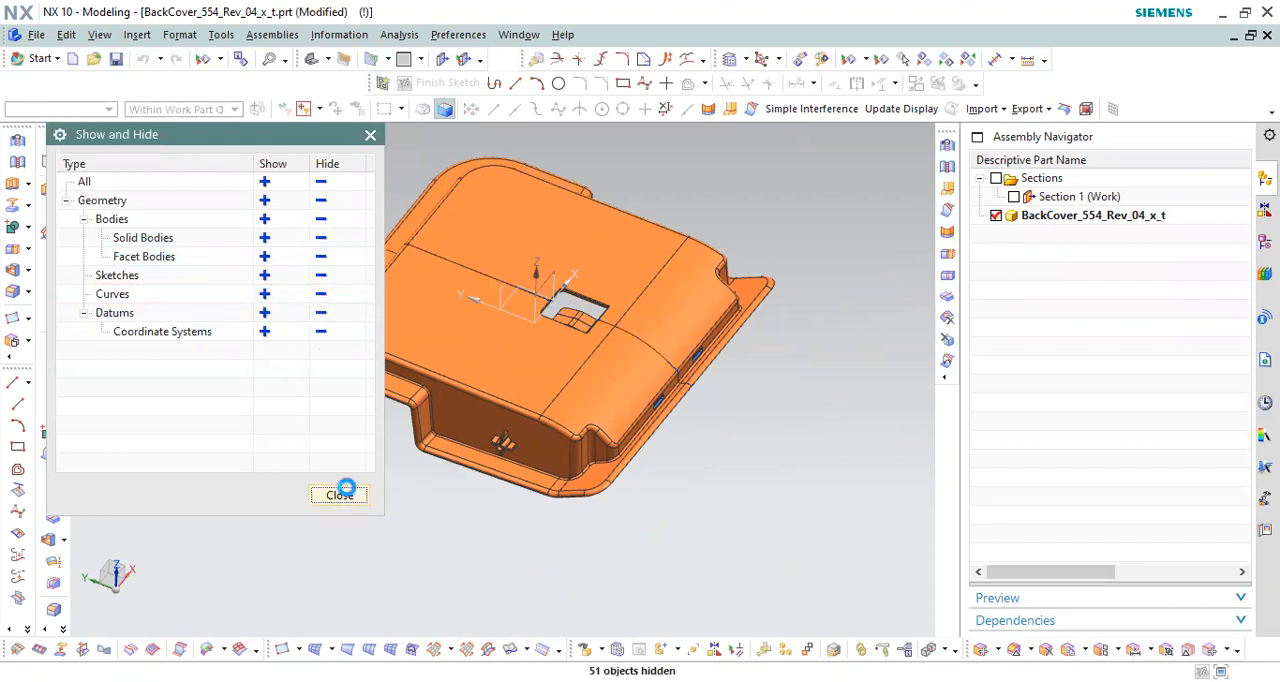
{"action": "left_click", "coordinate": [339, 494]}
Step: Examine the ribbed underside of the cover and its outer face with the rectangular opening
{"action": "scroll", "coordinate": [632, 396], "scroll_direction": "down", "scroll_amount": 3}
{"action": "middle_click_drag", "start_coordinate": [619, 383], "coordinate": [720, 354]}
{"action": "scroll", "coordinate": [745, 330], "scroll_direction": "up", "scroll_amount": 3}
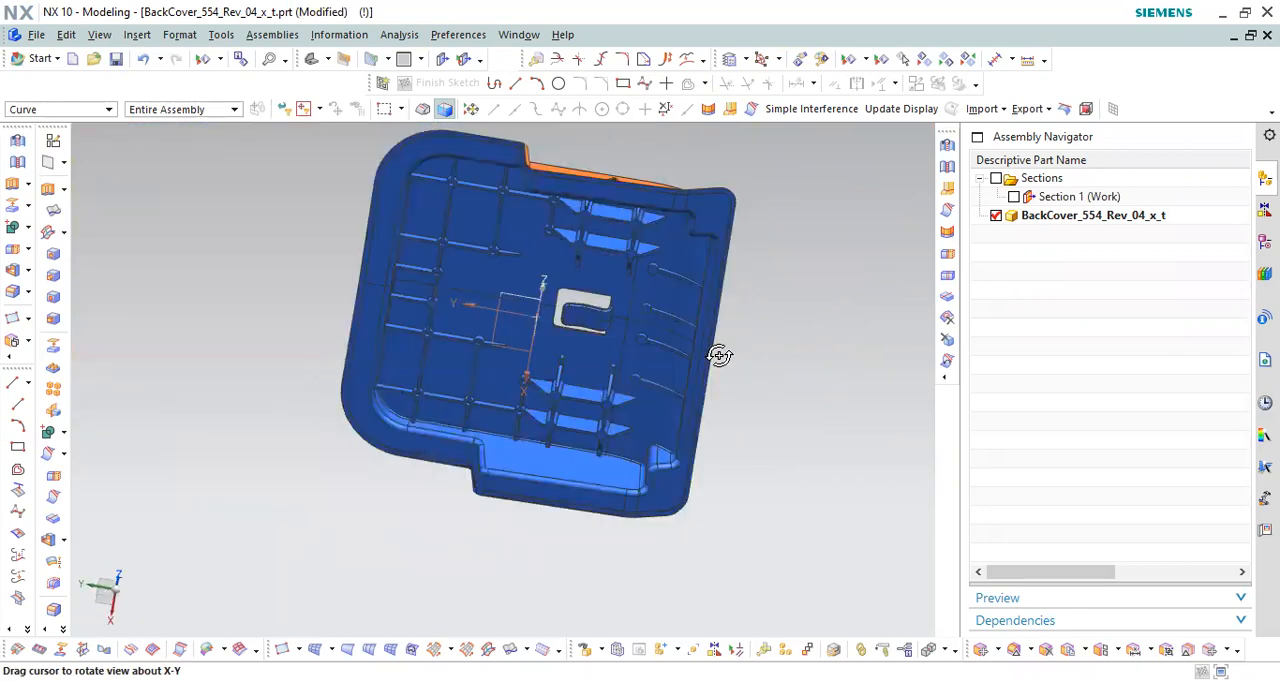
{"action": "scroll", "coordinate": [842, 249], "scroll_direction": "down", "scroll_amount": 2}
{"action": "middle_click_drag", "start_coordinate": [842, 249], "coordinate": [760, 380]}
{"action": "scroll", "coordinate": [388, 494], "scroll_direction": "down", "scroll_amount": 3}
{"action": "scroll", "coordinate": [486, 423], "scroll_direction": "up", "scroll_amount": 3}
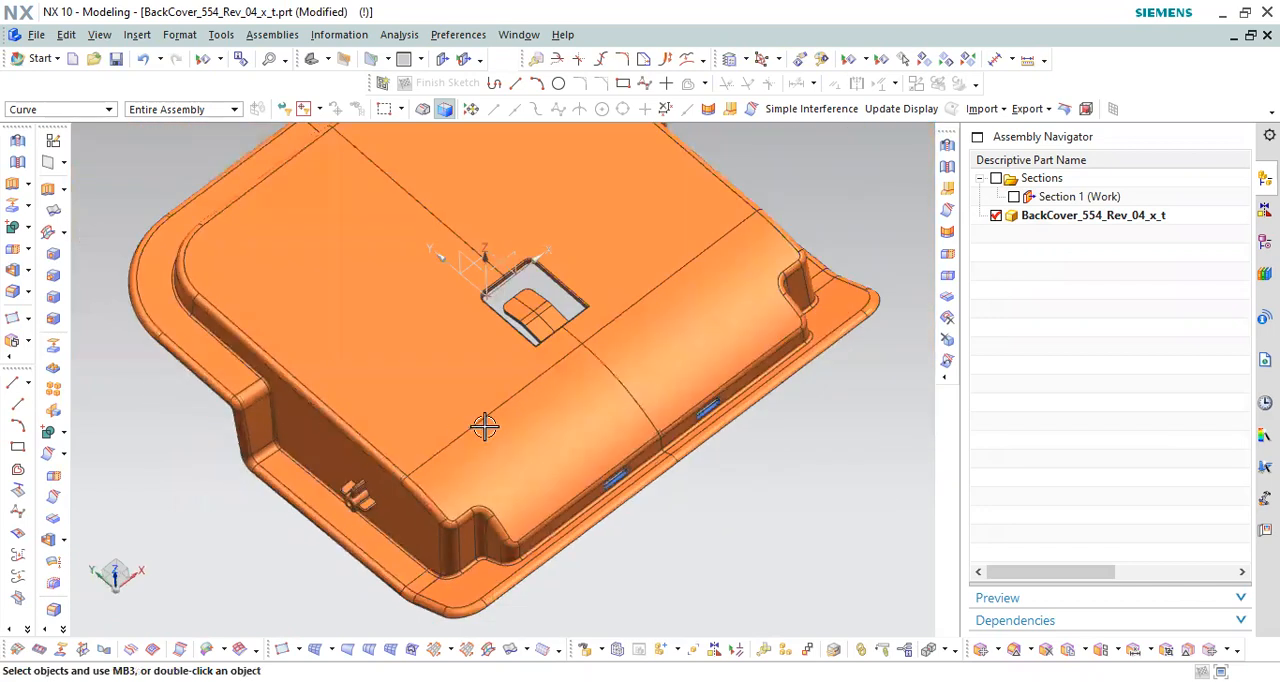
Step: Inspect the two narrow slots in the cover's end wall from angled views and a straight top view
{"action": "scroll", "coordinate": [343, 500], "scroll_direction": "down", "scroll_amount": 2}
{"action": "scroll", "coordinate": [366, 434], "scroll_direction": "down", "scroll_amount": 2}
{"action": "scroll", "coordinate": [415, 425], "scroll_direction": "down", "scroll_amount": 1}
{"action": "middle_click_drag", "start_coordinate": [415, 425], "coordinate": [617, 432]}
{"action": "scroll", "coordinate": [779, 378], "scroll_direction": "up", "scroll_amount": 3}
{"action": "middle_click_drag", "start_coordinate": [600, 380], "coordinate": [578, 420]}
{"action": "scroll", "coordinate": [606, 371], "scroll_direction": "down", "scroll_amount": 6}
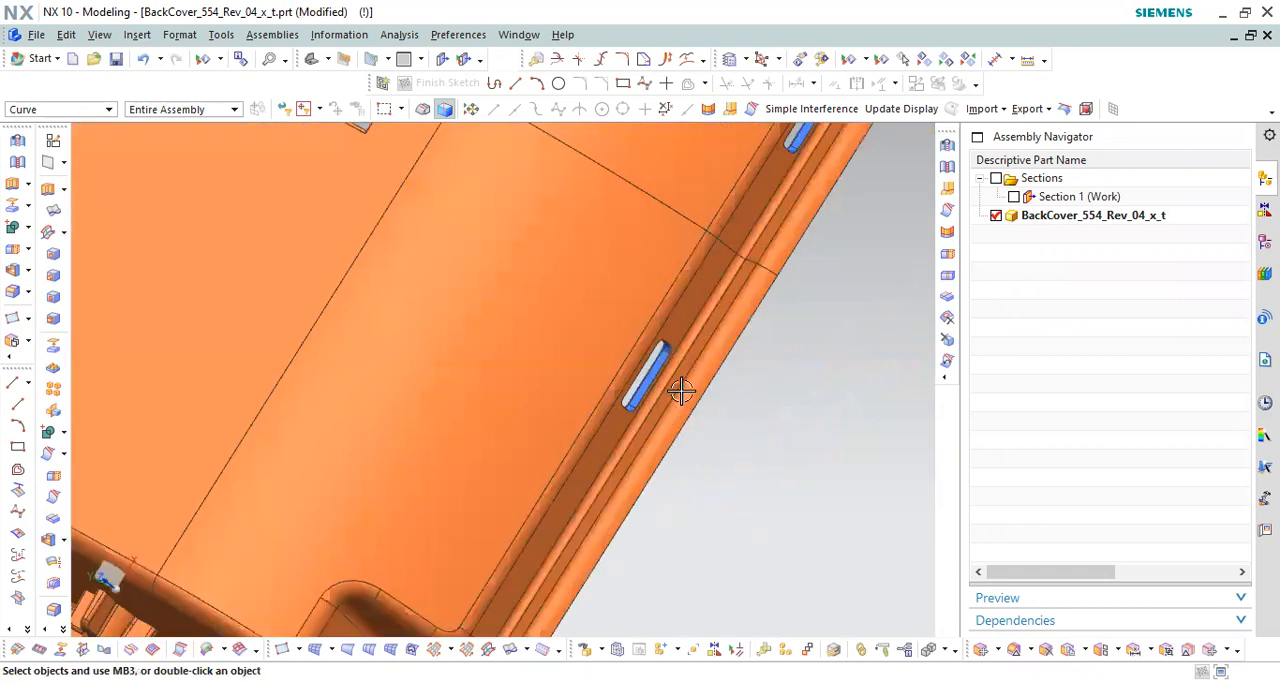
{"action": "key", "text": "F8"}
{"action": "scroll", "coordinate": [526, 425], "scroll_direction": "up", "scroll_amount": 3}
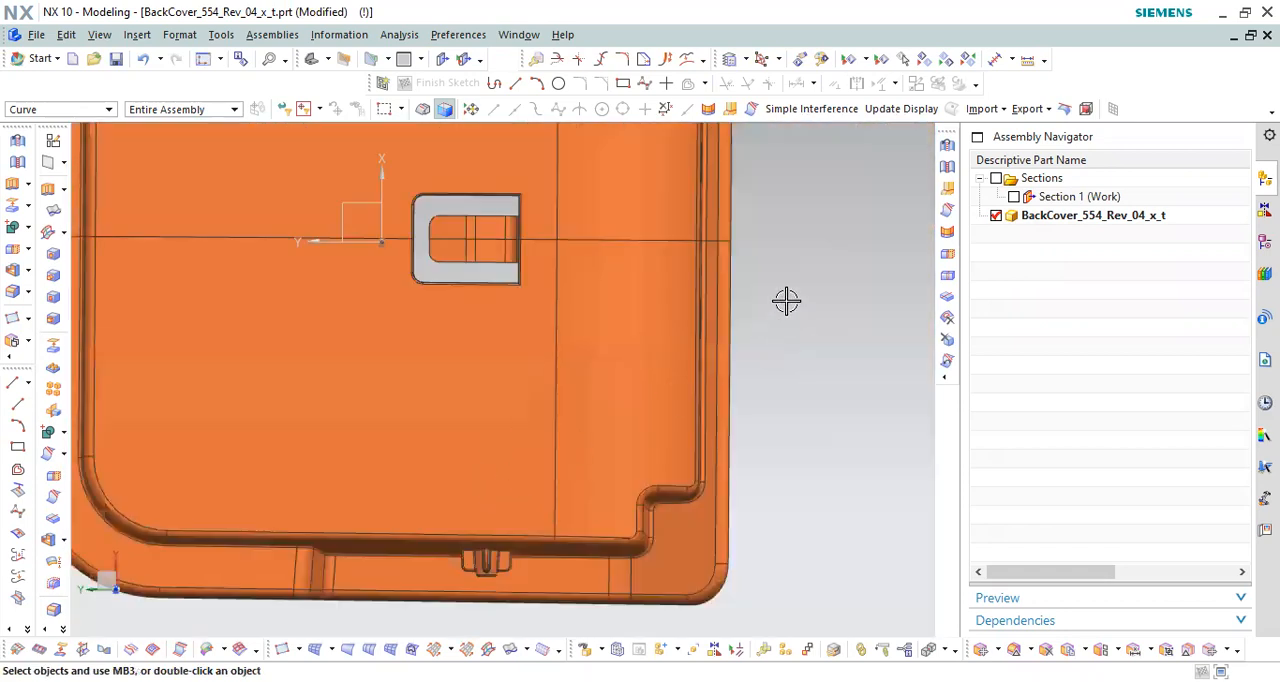
{"action": "scroll", "coordinate": [738, 284], "scroll_direction": "down", "scroll_amount": 5}
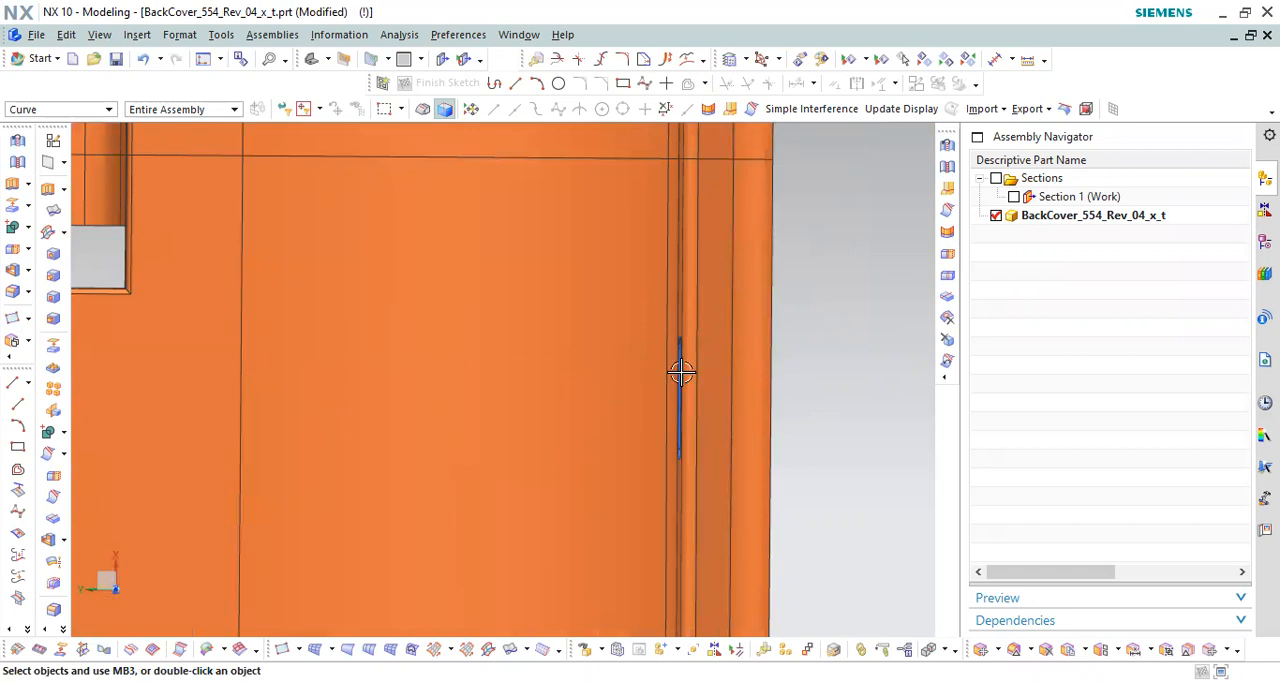
{"action": "scroll", "coordinate": [680, 372], "scroll_direction": "up", "scroll_amount": 4}
{"action": "middle_click_drag", "start_coordinate": [714, 363], "coordinate": [730, 283]}
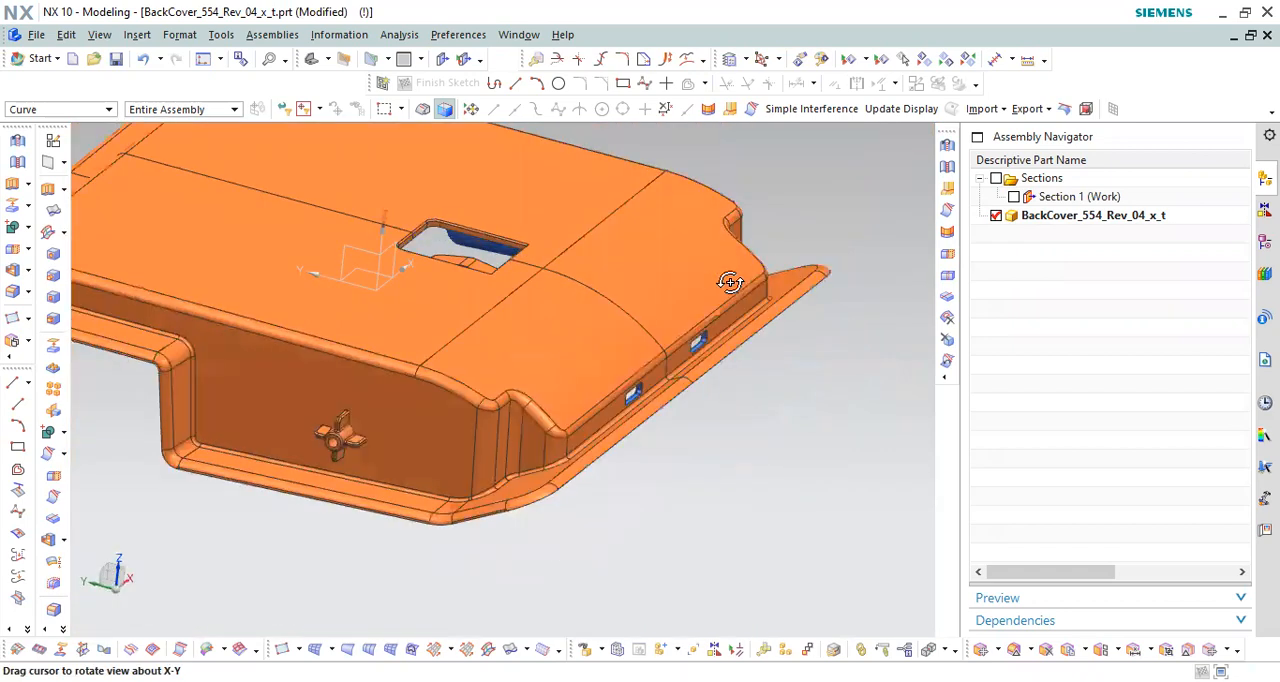
Step: Examine the walls of both end-wall slots up close from several tilted views of the cover's outer face
{"action": "scroll", "coordinate": [648, 410], "scroll_direction": "down", "scroll_amount": 5}
{"action": "scroll", "coordinate": [636, 399], "scroll_direction": "up", "scroll_amount": 4}
{"action": "middle_click_drag", "start_coordinate": [629, 386], "coordinate": [674, 357]}
{"action": "scroll", "coordinate": [646, 374], "scroll_direction": "down", "scroll_amount": 3}
{"action": "scroll", "coordinate": [604, 363], "scroll_direction": "down", "scroll_amount": 4}
{"action": "middle_click_drag", "start_coordinate": [595, 351], "coordinate": [623, 383]}
{"action": "scroll", "coordinate": [591, 354], "scroll_direction": "down", "scroll_amount": 2}
{"action": "scroll", "coordinate": [610, 381], "scroll_direction": "up", "scroll_amount": 1}
{"action": "scroll", "coordinate": [610, 381], "scroll_direction": "up", "scroll_amount": 3}
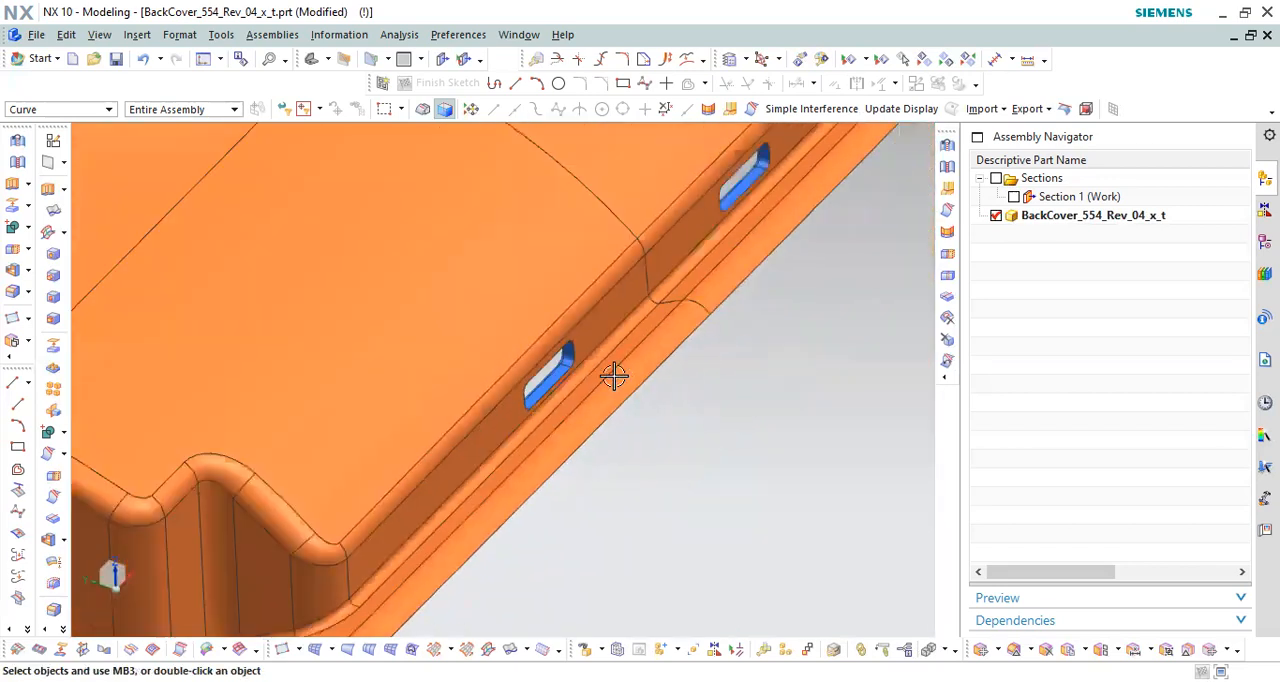
Step: Turn on Section 1 through the end-wall slot and reverse the direction of its cutting plane
{"action": "left_click", "coordinate": [1014, 197]}
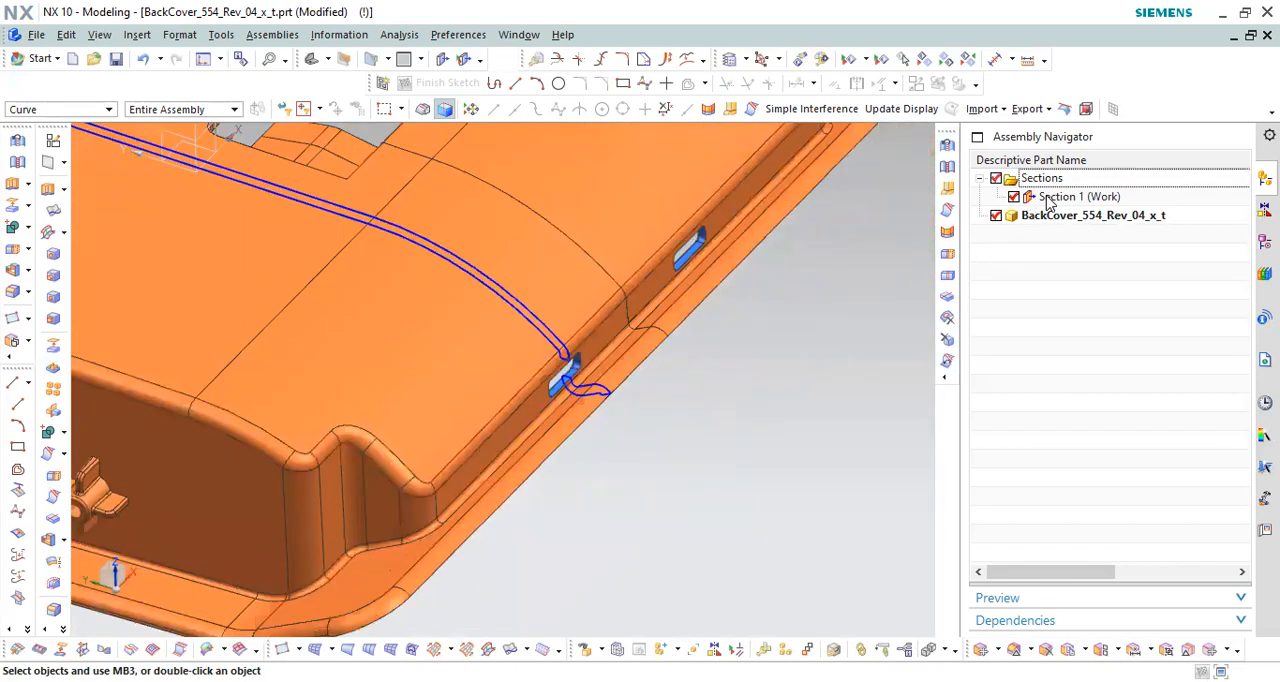
{"action": "right_click", "coordinate": [1048, 200]}
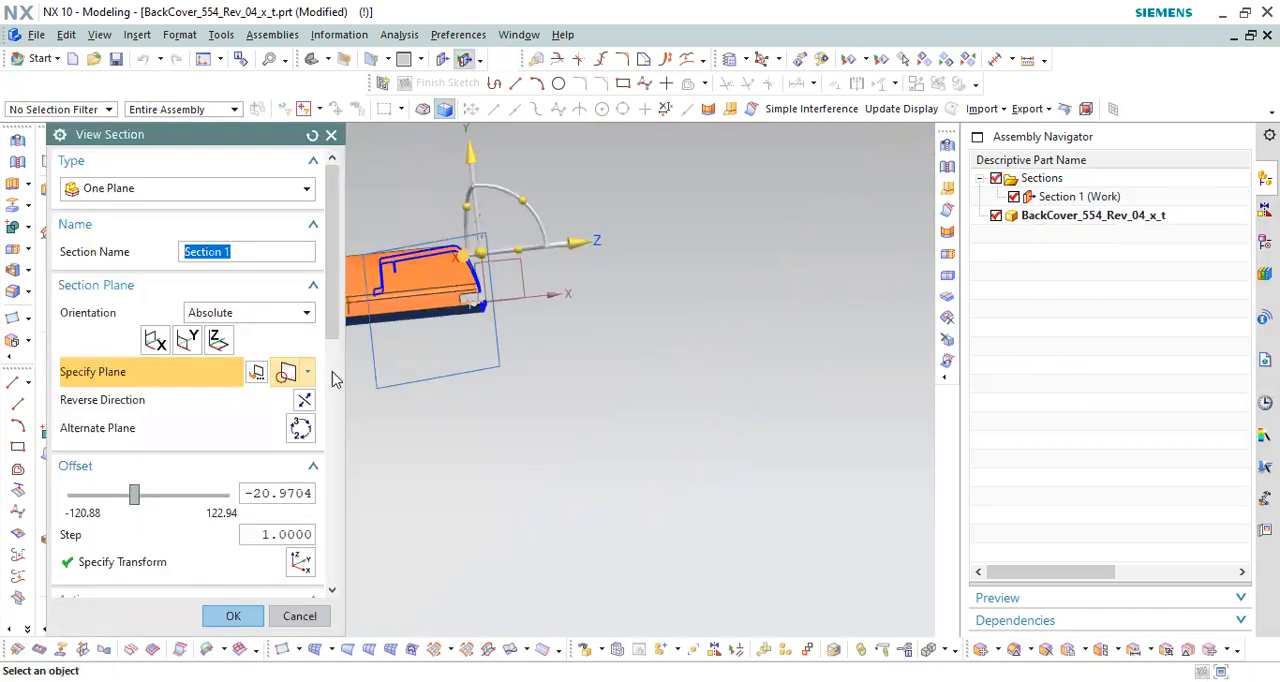
{"action": "left_click", "coordinate": [305, 401]}
{"action": "middle_click", "coordinate": [595, 346]}
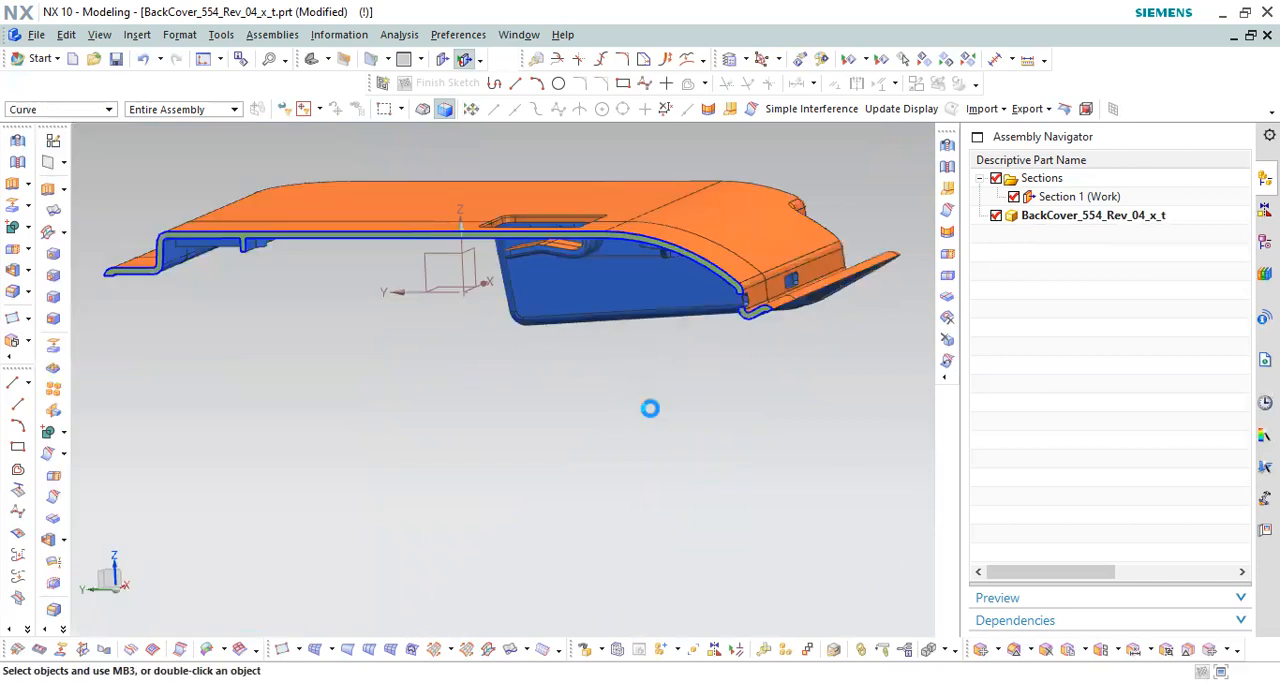
Step: Examine the cut profile of the end-wall slot and adjoining flange square to the section plane as an undercut
{"action": "key", "text": "F8"}
{"action": "scroll", "coordinate": [835, 256], "scroll_direction": "up", "scroll_amount": 4}
{"action": "scroll", "coordinate": [720, 326], "scroll_direction": "up", "scroll_amount": 4}
{"action": "scroll", "coordinate": [420, 325], "scroll_direction": "down", "scroll_amount": 2}
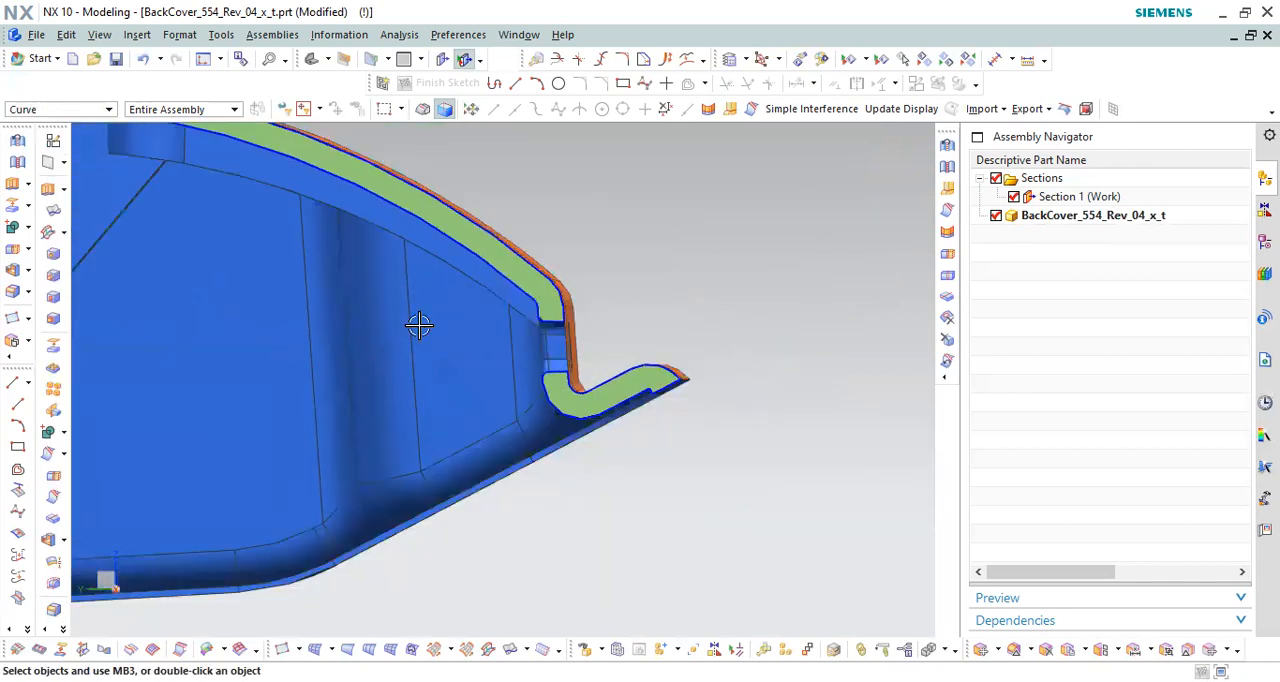
{"action": "scroll", "coordinate": [419, 325], "scroll_direction": "up", "scroll_amount": 2}
{"action": "left_click_drag", "start_coordinate": [441, 317], "coordinate": [587, 343]}
{"action": "scroll", "coordinate": [587, 343], "scroll_direction": "down", "scroll_amount": 2}
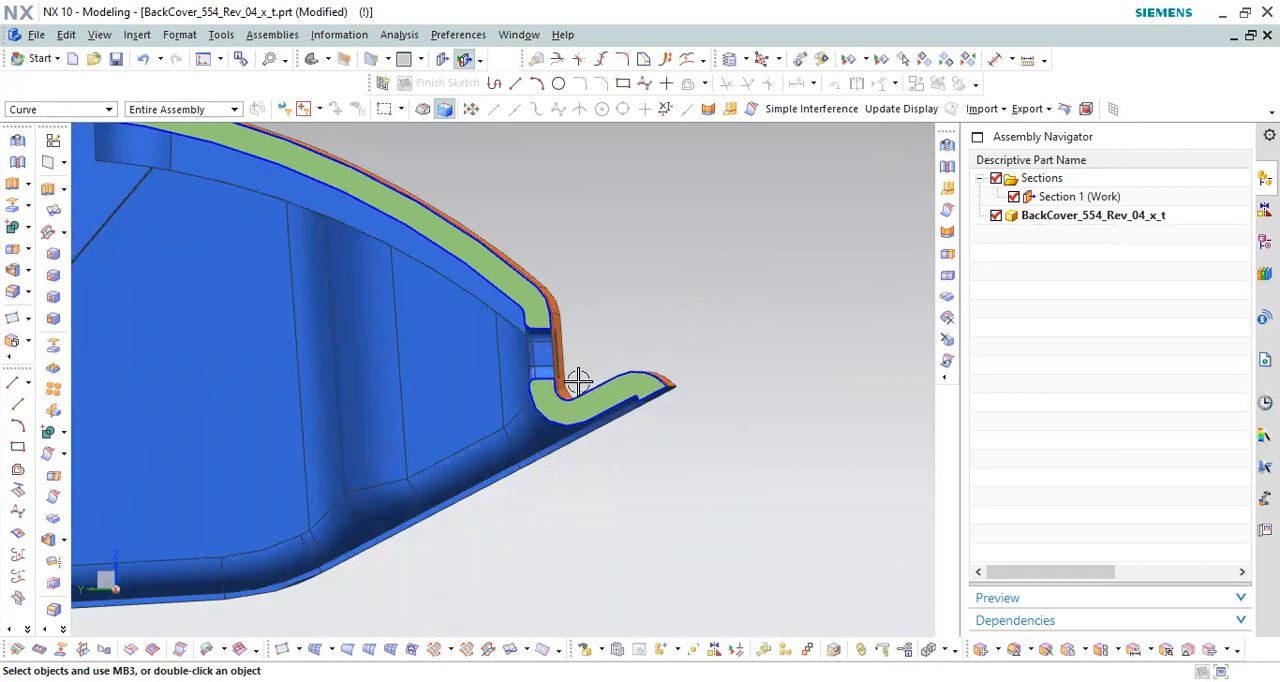
{"action": "scroll", "coordinate": [545, 398], "scroll_direction": "up", "scroll_amount": 3}
{"action": "scroll", "coordinate": [545, 398], "scroll_direction": "up", "scroll_amount": 1}
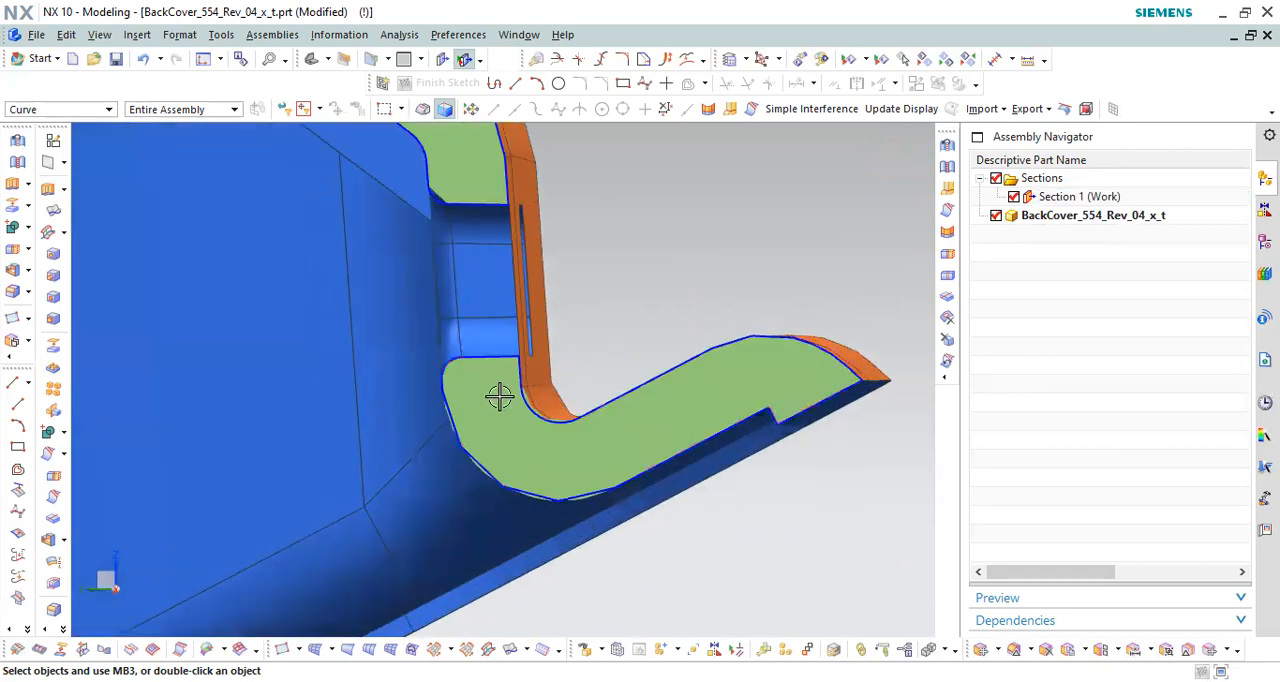
{"action": "scroll", "coordinate": [499, 397], "scroll_direction": "down", "scroll_amount": 3}
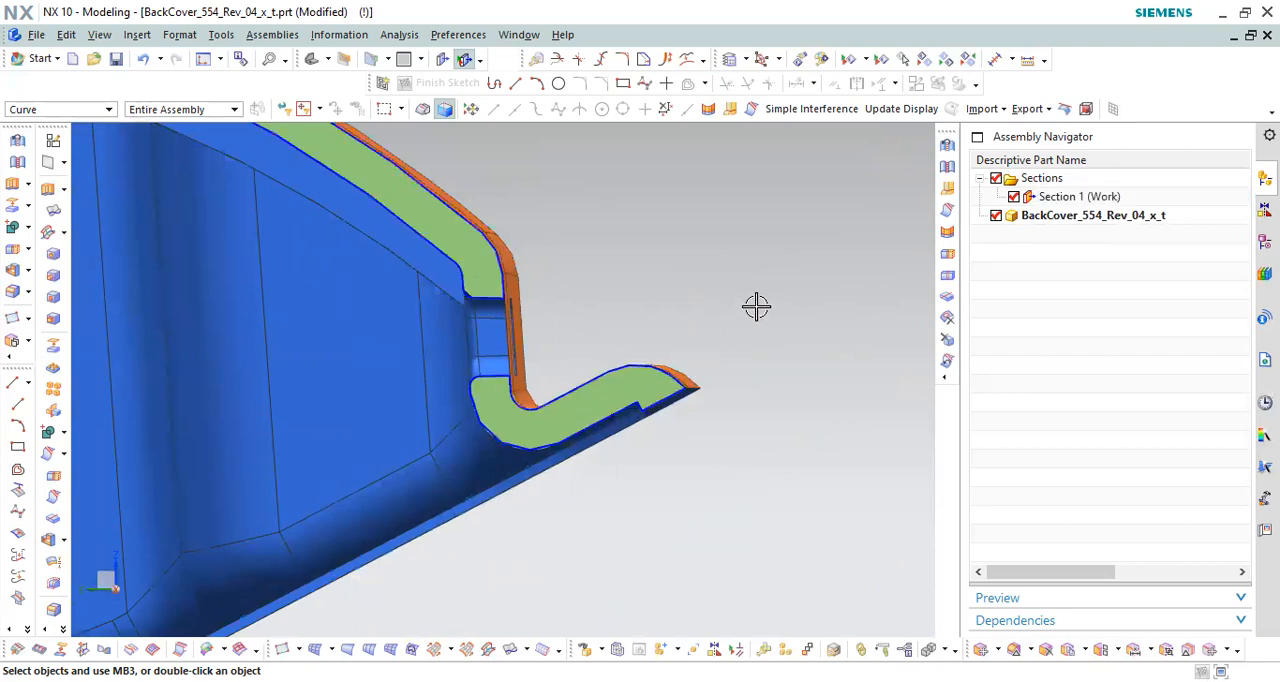
{"action": "scroll", "coordinate": [756, 307], "scroll_direction": "down", "scroll_amount": 3}
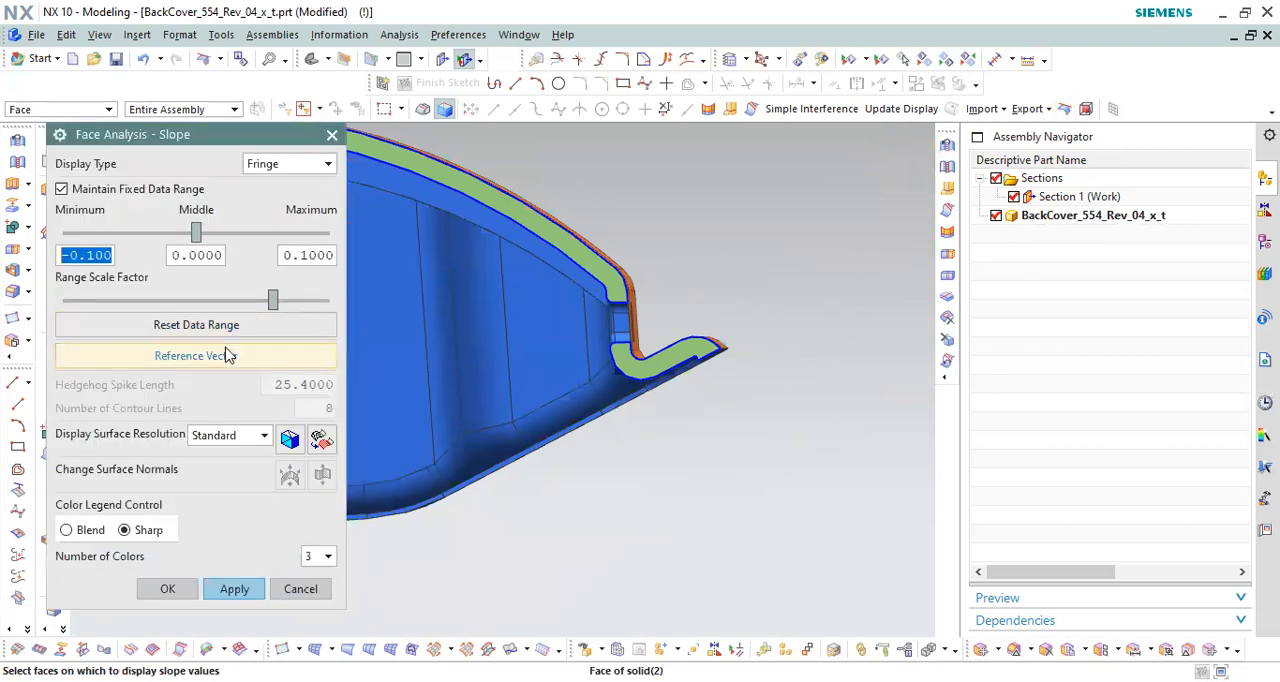
Step: Set the slope analysis reference vector along the Y-axis direction and turn off Section 1
{"action": "left_click", "coordinate": [228, 357]}
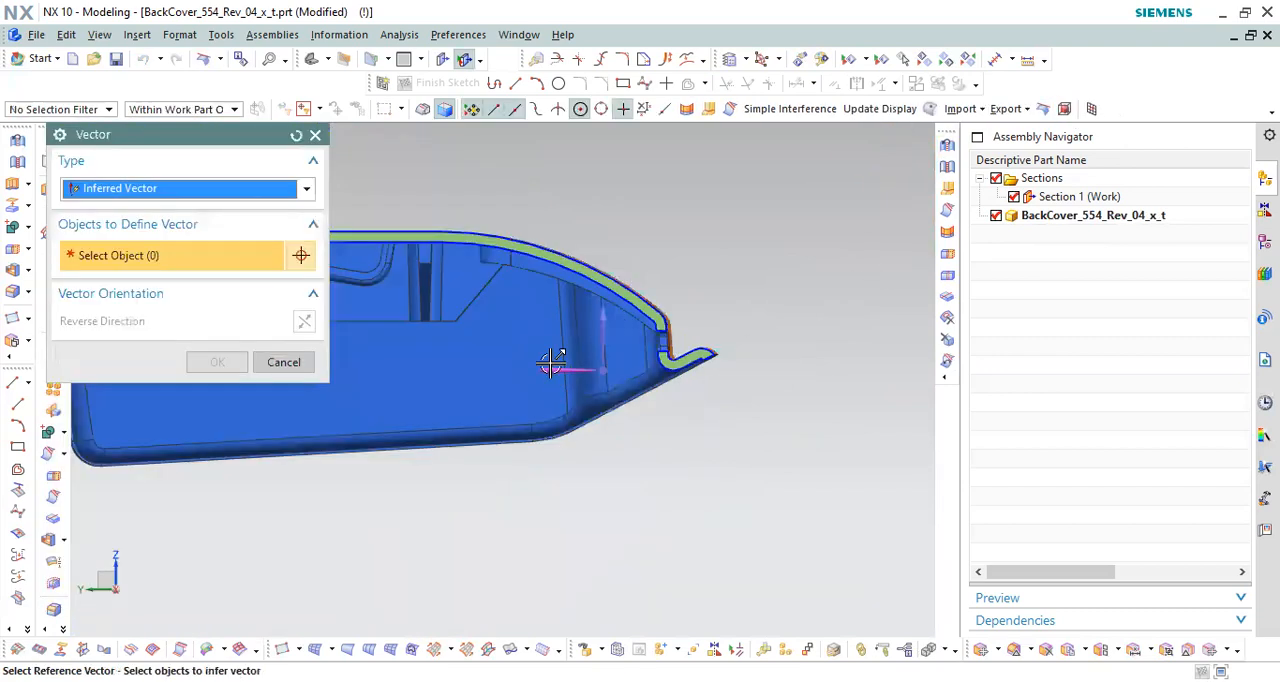
{"action": "left_click", "coordinate": [222, 361]}
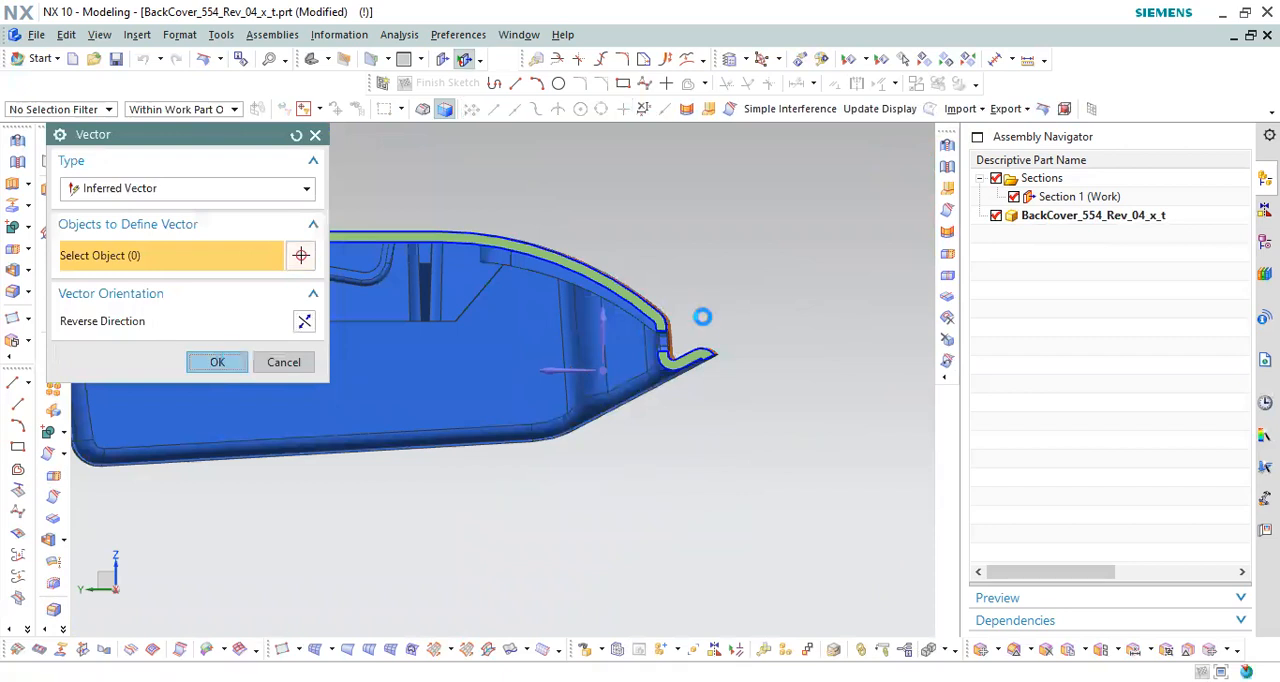
{"action": "left_click", "coordinate": [1058, 185]}
{"action": "double_click", "coordinate": [1029, 197]}
{"action": "left_click", "coordinate": [1013, 197]}
Step: Apply the slope analysis to all faces of the cover as a three-color sharp fringe display from -0.1 to 0.1
{"action": "scroll", "coordinate": [866, 222], "scroll_direction": "up", "scroll_amount": 3}
{"action": "left_click_drag", "start_coordinate": [868, 222], "coordinate": [618, 446]}
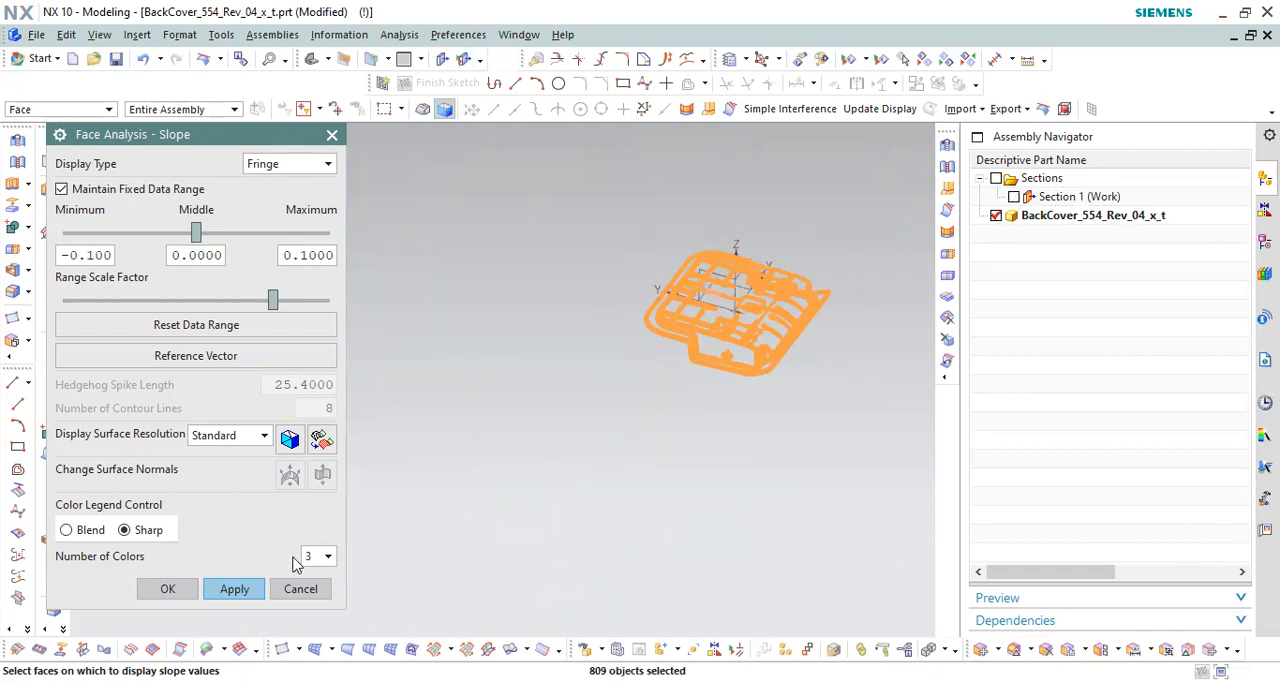
{"action": "left_click", "coordinate": [233, 589]}
Step: Inspect the slope colors on the end wall, flange and inside the two slots from different outer angles
{"action": "scroll", "coordinate": [849, 300], "scroll_direction": "down", "scroll_amount": 10}
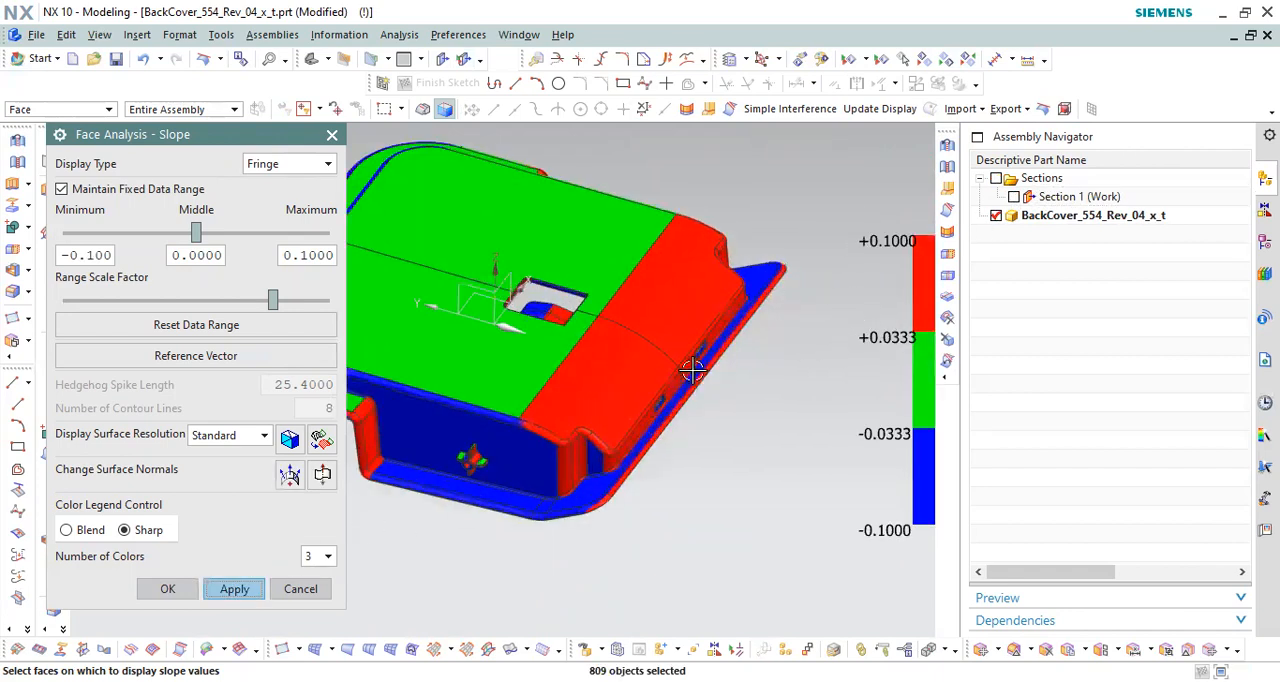
{"action": "middle_click_drag", "start_coordinate": [669, 368], "coordinate": [617, 357]}
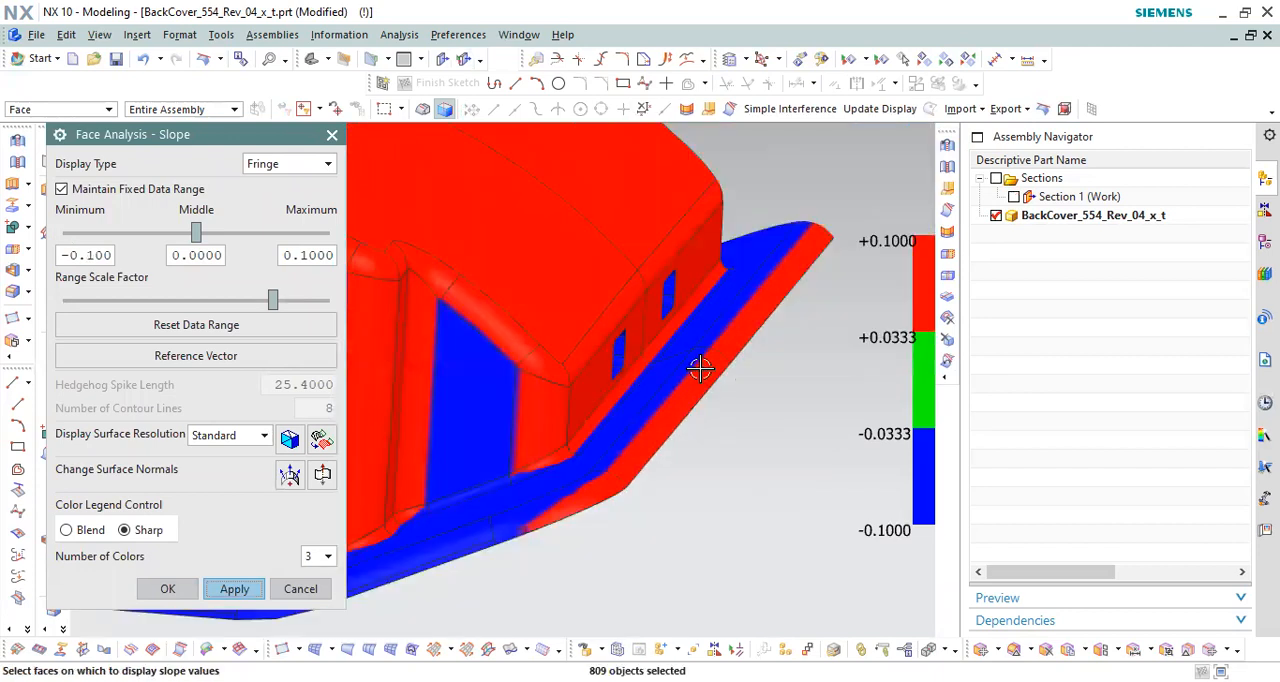
{"action": "middle_click_drag", "start_coordinate": [600, 378], "coordinate": [514, 338]}
{"action": "scroll", "coordinate": [720, 300], "scroll_direction": "up", "scroll_amount": 10}
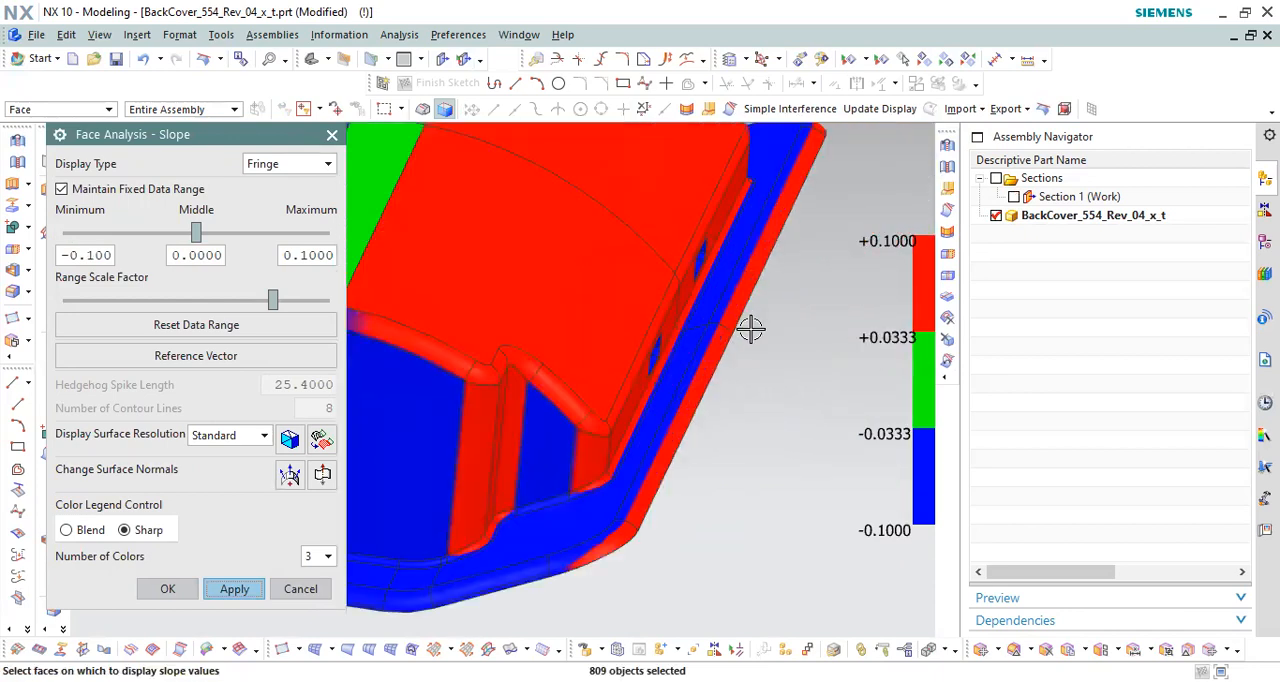
{"action": "middle_click_drag", "start_coordinate": [663, 349], "coordinate": [643, 366]}
{"action": "scroll", "coordinate": [636, 338], "scroll_direction": "down", "scroll_amount": 6}
{"action": "scroll", "coordinate": [646, 364], "scroll_direction": "up", "scroll_amount": 5}
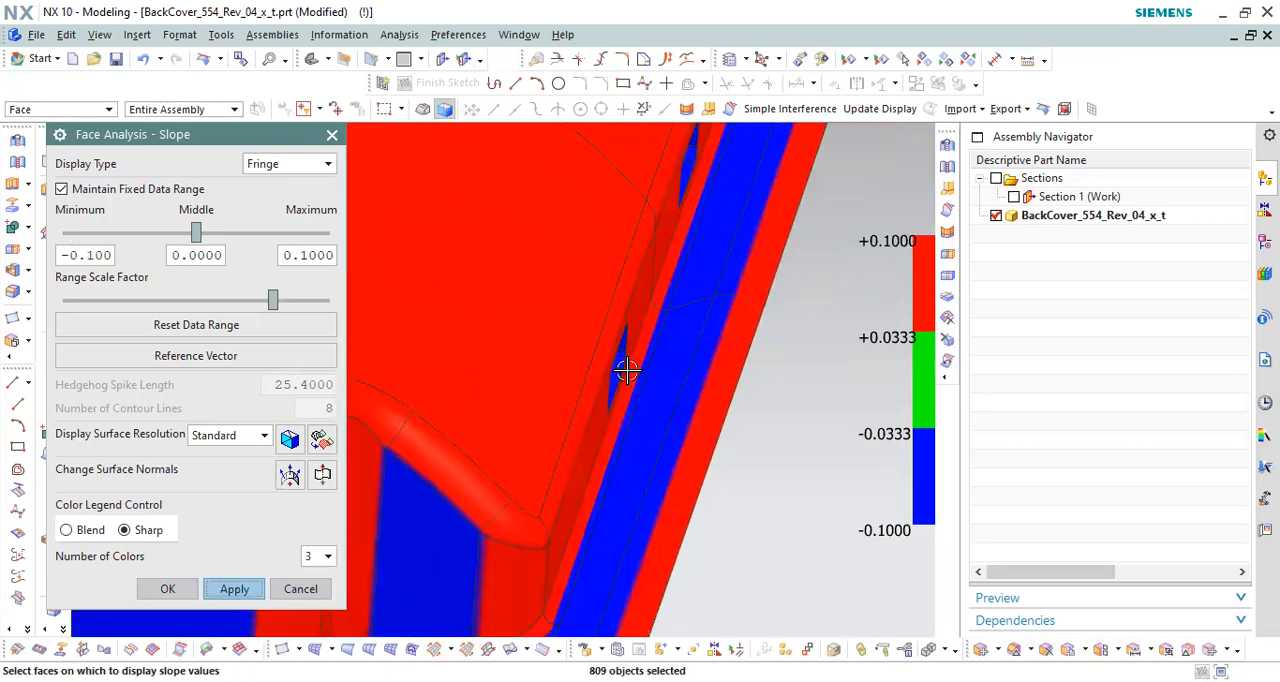
{"action": "scroll", "coordinate": [620, 362], "scroll_direction": "up", "scroll_amount": 1}
{"action": "middle_click_drag", "start_coordinate": [608, 346], "coordinate": [660, 335]}
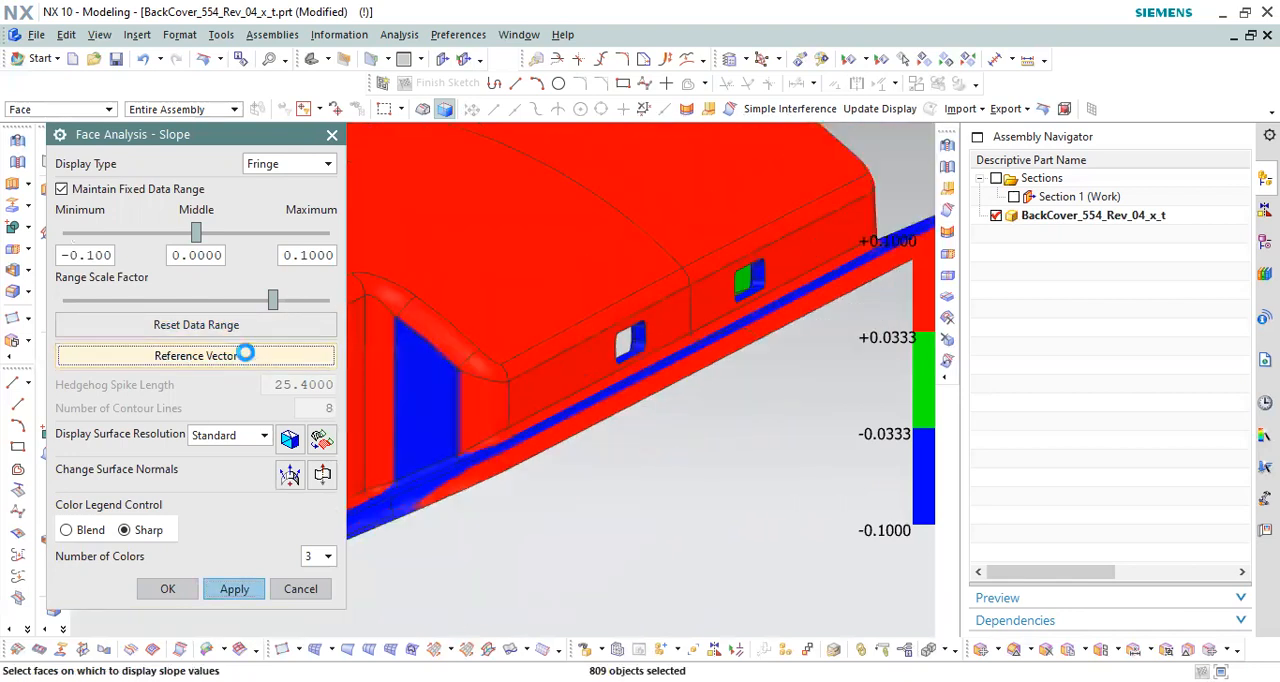
Step: Redefine the slope analysis reference vector and check the colors of the end-wall slot from outside
{"action": "left_click", "coordinate": [196, 356]}
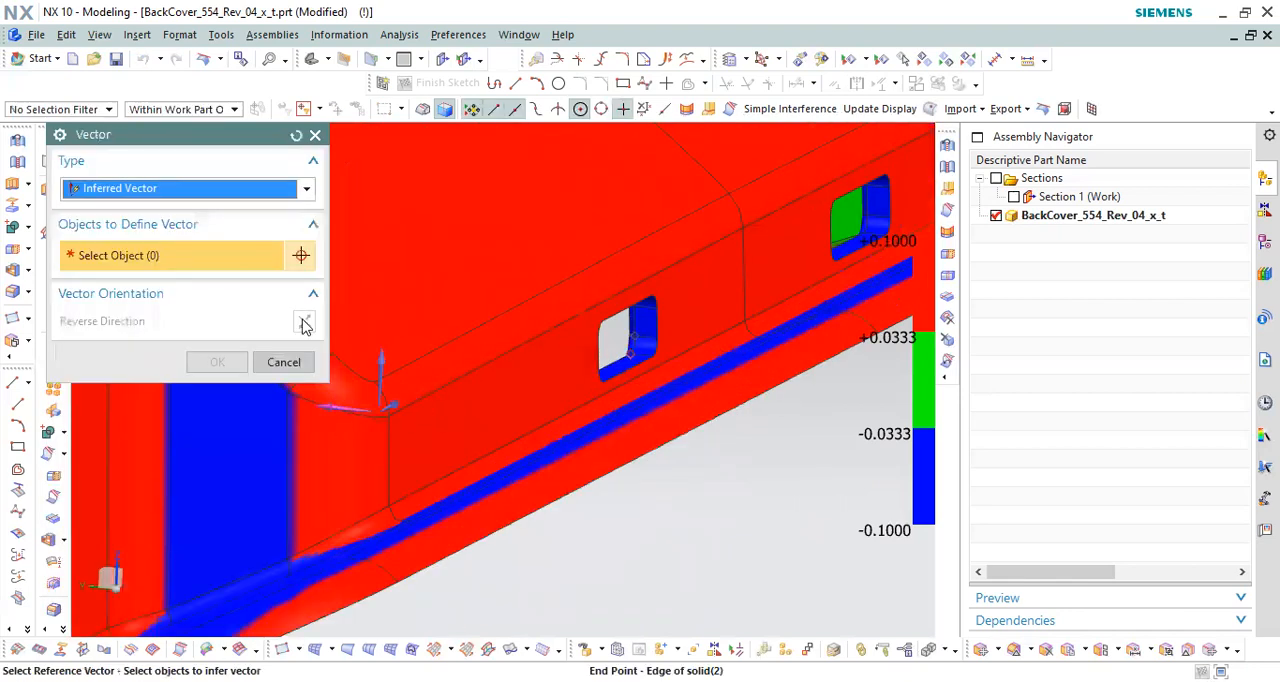
{"action": "left_click", "coordinate": [229, 368]}
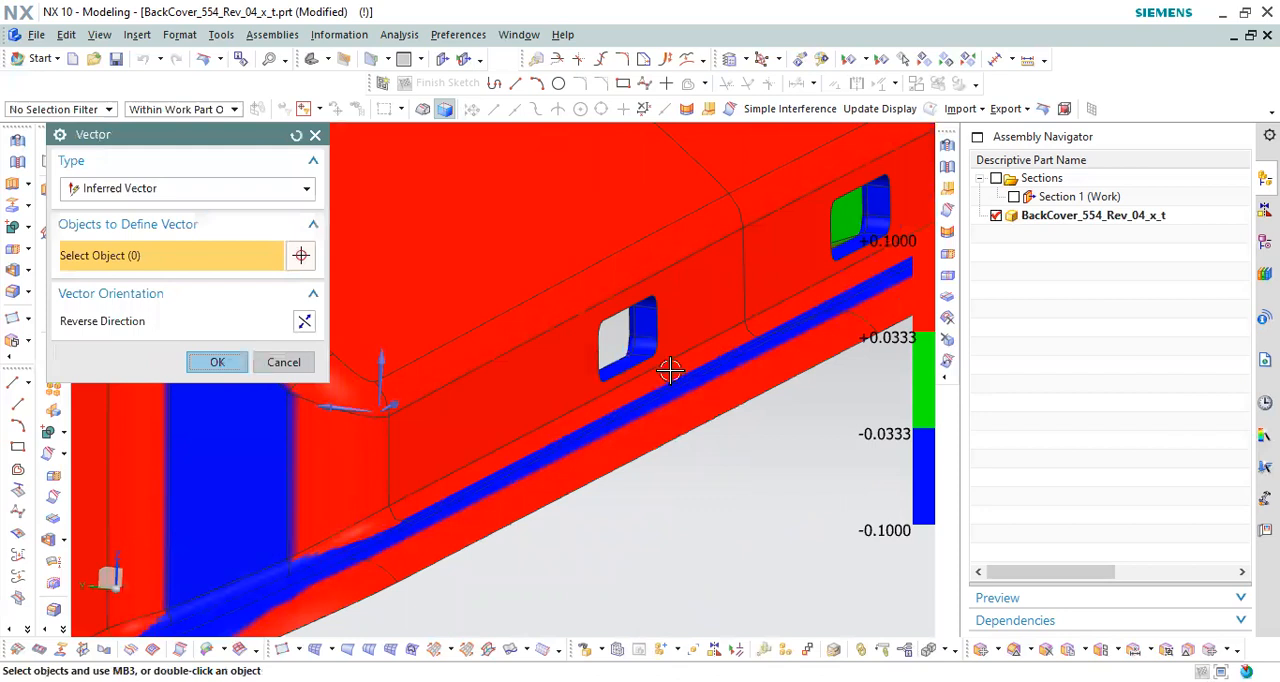
{"action": "middle_click_drag", "start_coordinate": [671, 340], "coordinate": [633, 342]}
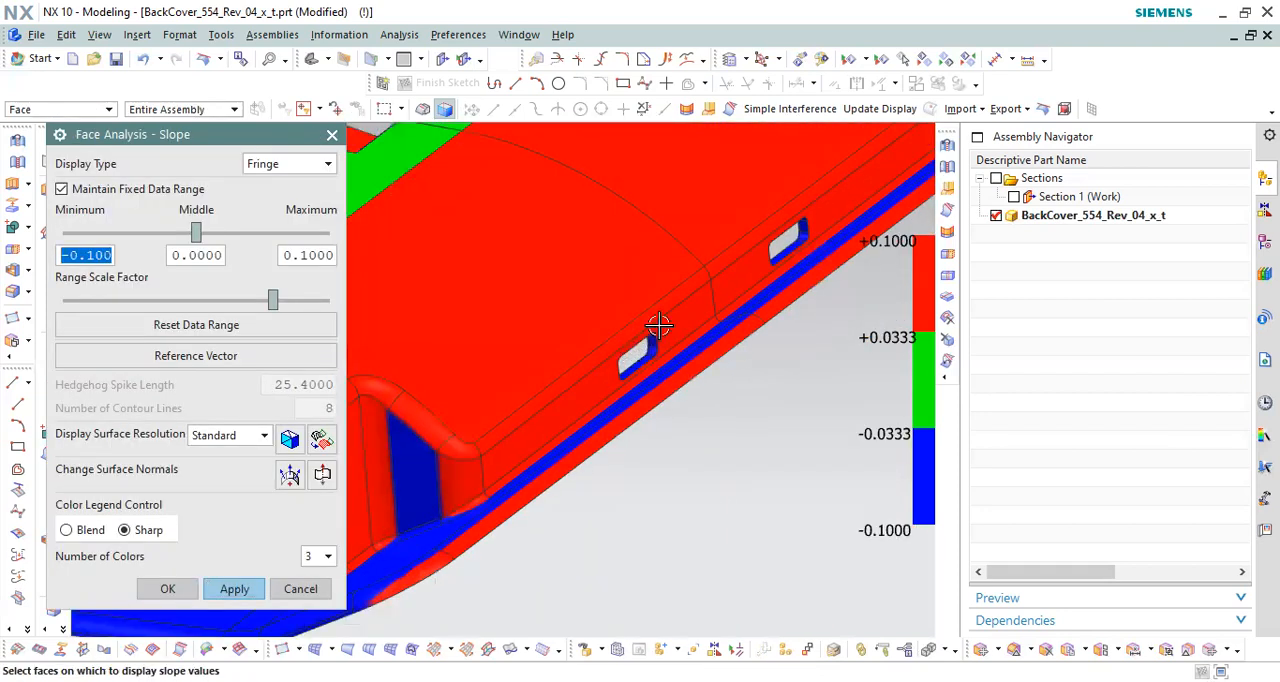
{"action": "scroll", "coordinate": [642, 343], "scroll_direction": "up", "scroll_amount": 9}
{"action": "scroll", "coordinate": [708, 316], "scroll_direction": "down", "scroll_amount": 2}
{"action": "scroll", "coordinate": [708, 316], "scroll_direction": "down", "scroll_amount": 3}
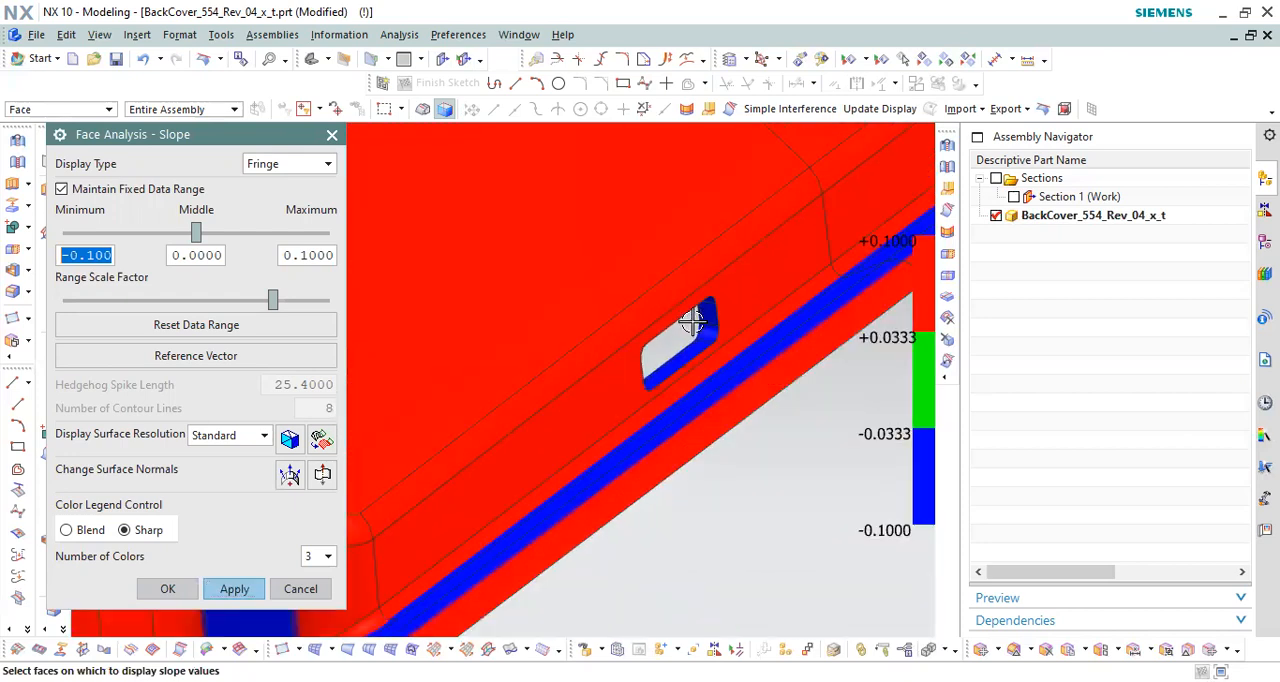
Step: Examine the slope colors on one slot's side and lower walls up close from outside the cover
{"action": "scroll", "coordinate": [709, 294], "scroll_direction": "up", "scroll_amount": 3}
{"action": "scroll", "coordinate": [617, 334], "scroll_direction": "down", "scroll_amount": 5}
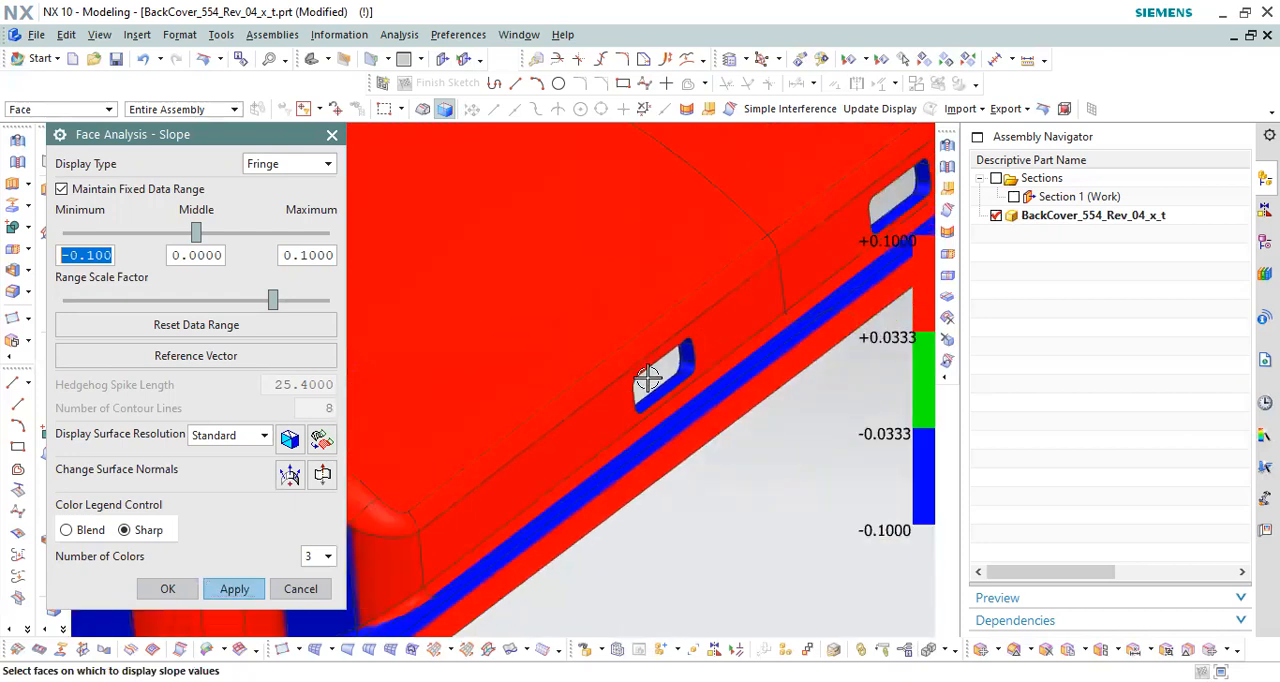
{"action": "scroll", "coordinate": [615, 378], "scroll_direction": "down", "scroll_amount": 3}
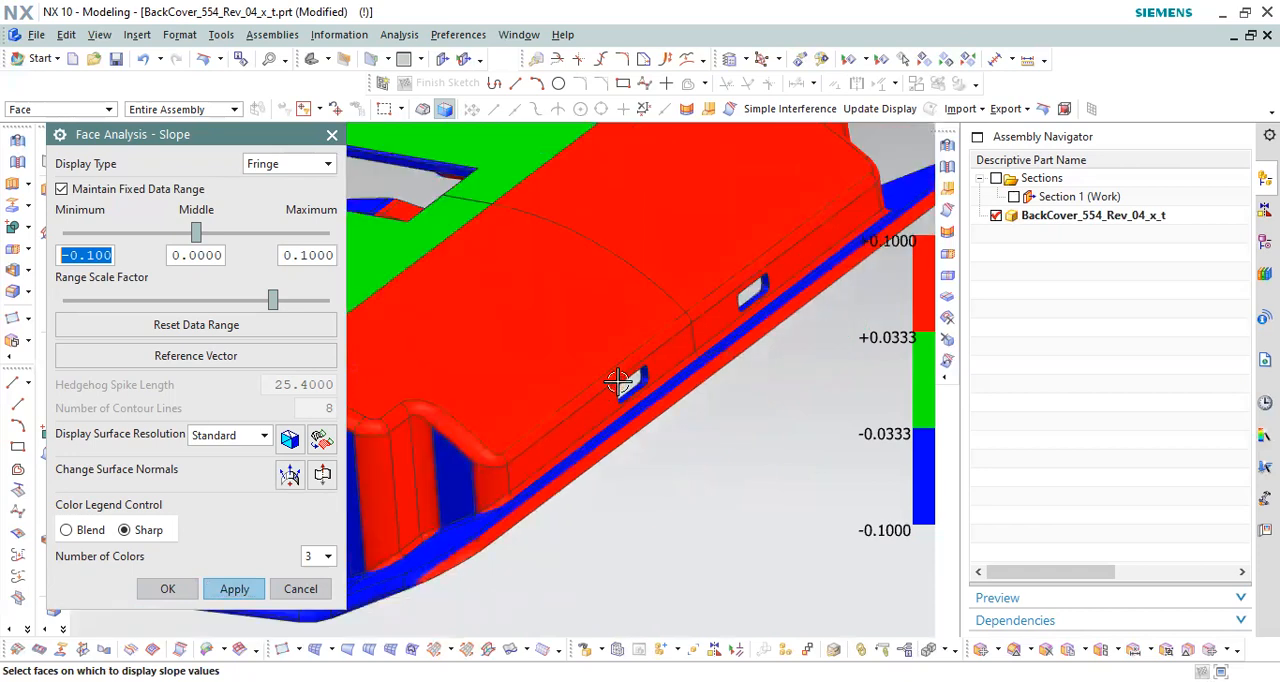
{"action": "scroll", "coordinate": [674, 336], "scroll_direction": "up", "scroll_amount": 6}
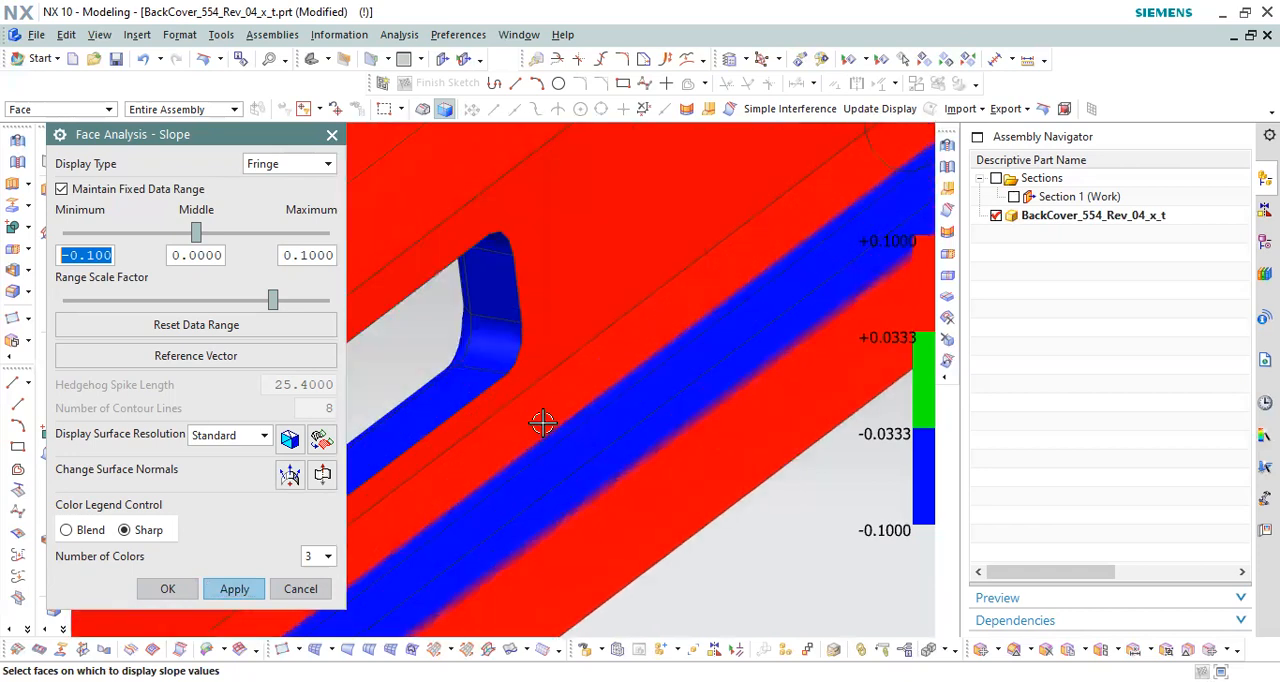
{"action": "middle_click_drag", "start_coordinate": [627, 375], "coordinate": [545, 392]}
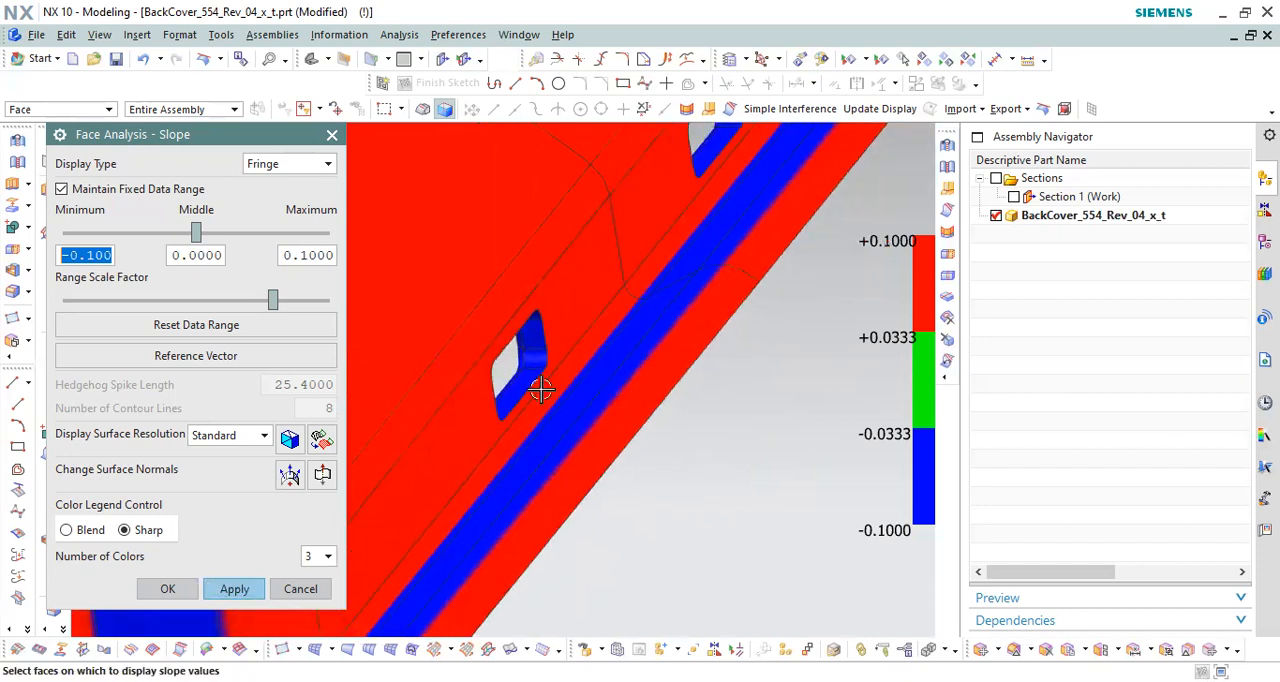
{"action": "scroll", "coordinate": [537, 361], "scroll_direction": "up", "scroll_amount": 4}
{"action": "scroll", "coordinate": [591, 361], "scroll_direction": "down", "scroll_amount": 3}
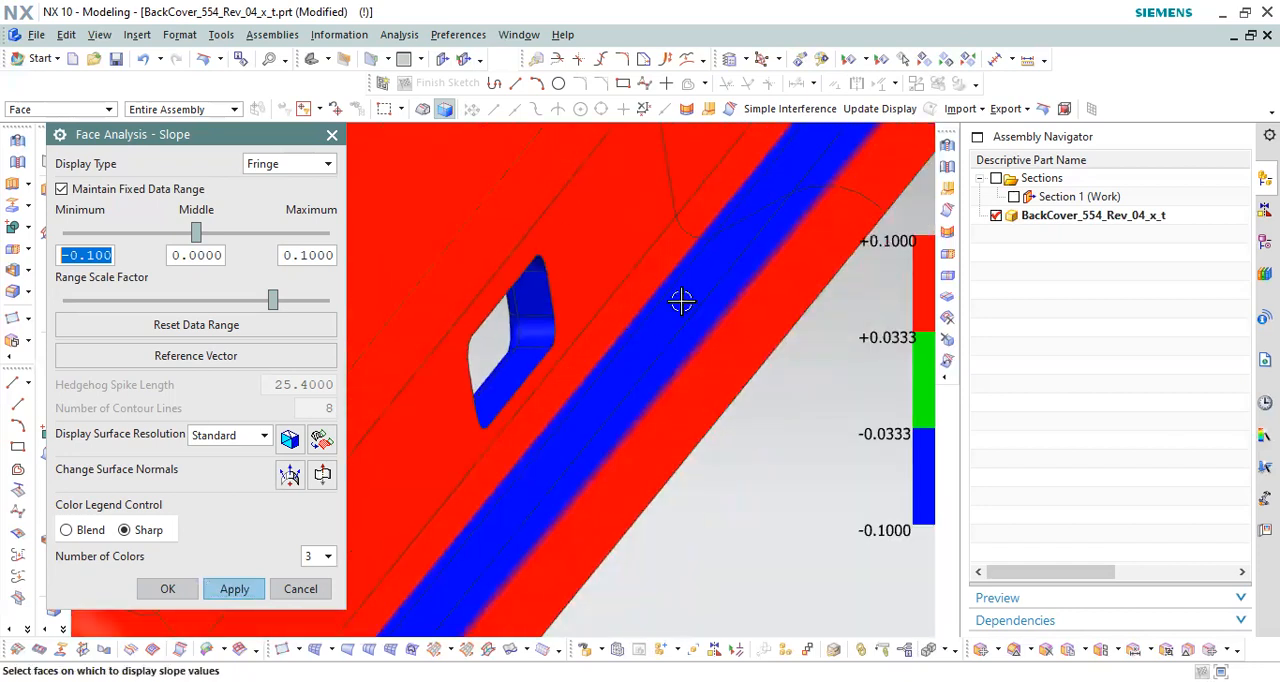
{"action": "scroll", "coordinate": [681, 301], "scroll_direction": "down", "scroll_amount": 2}
Step: Set the slope reference vector to the Y-axis direction and inspect the slot walls from the cover's underside
{"action": "left_click", "coordinate": [247, 355]}
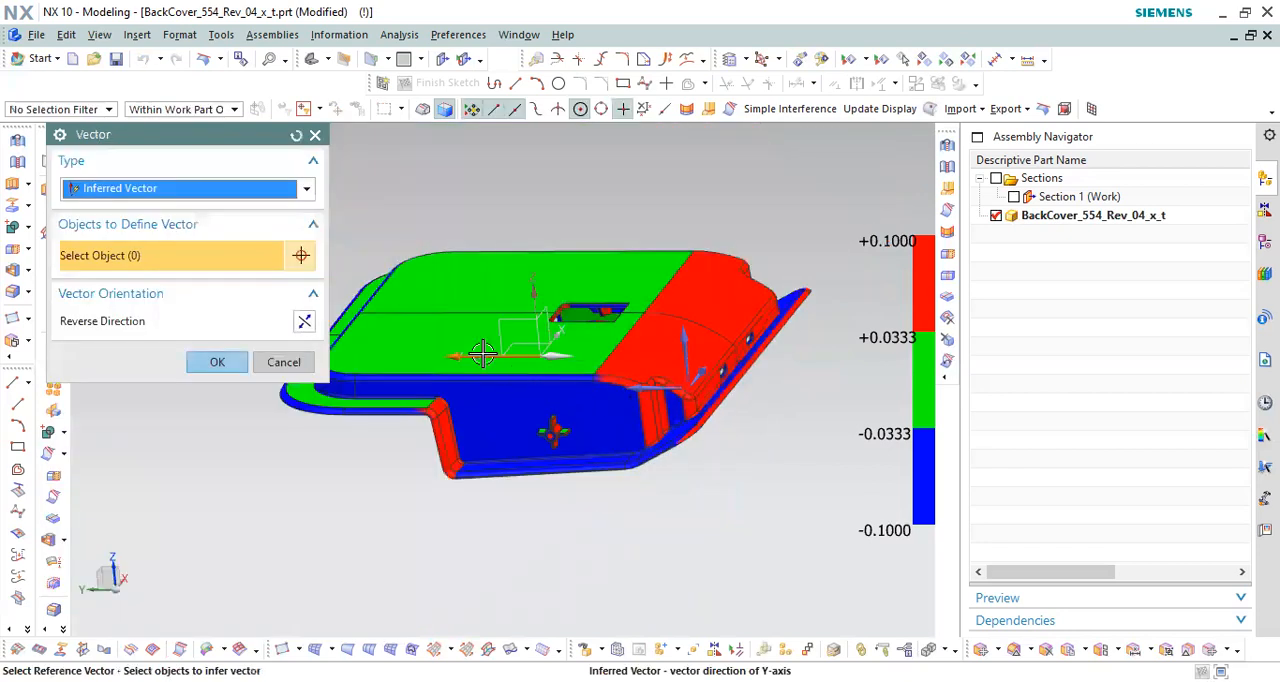
{"action": "left_click", "coordinate": [217, 362]}
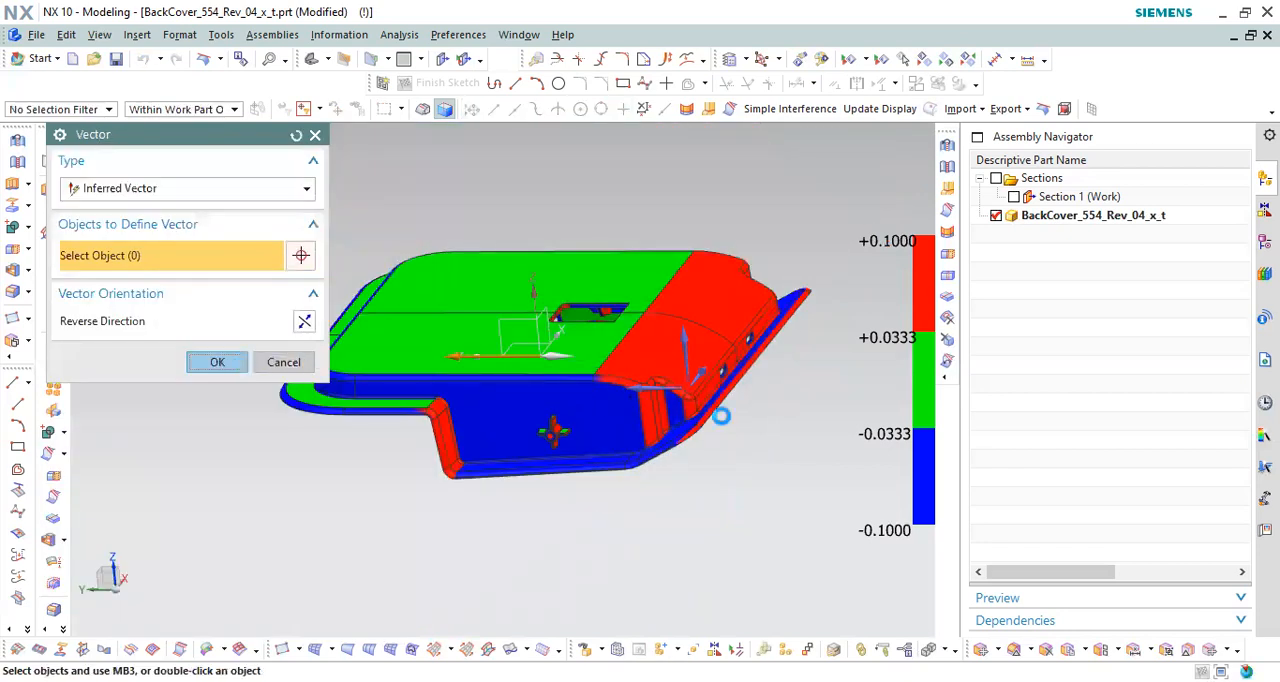
{"action": "middle_click_drag", "start_coordinate": [720, 349], "coordinate": [671, 334]}
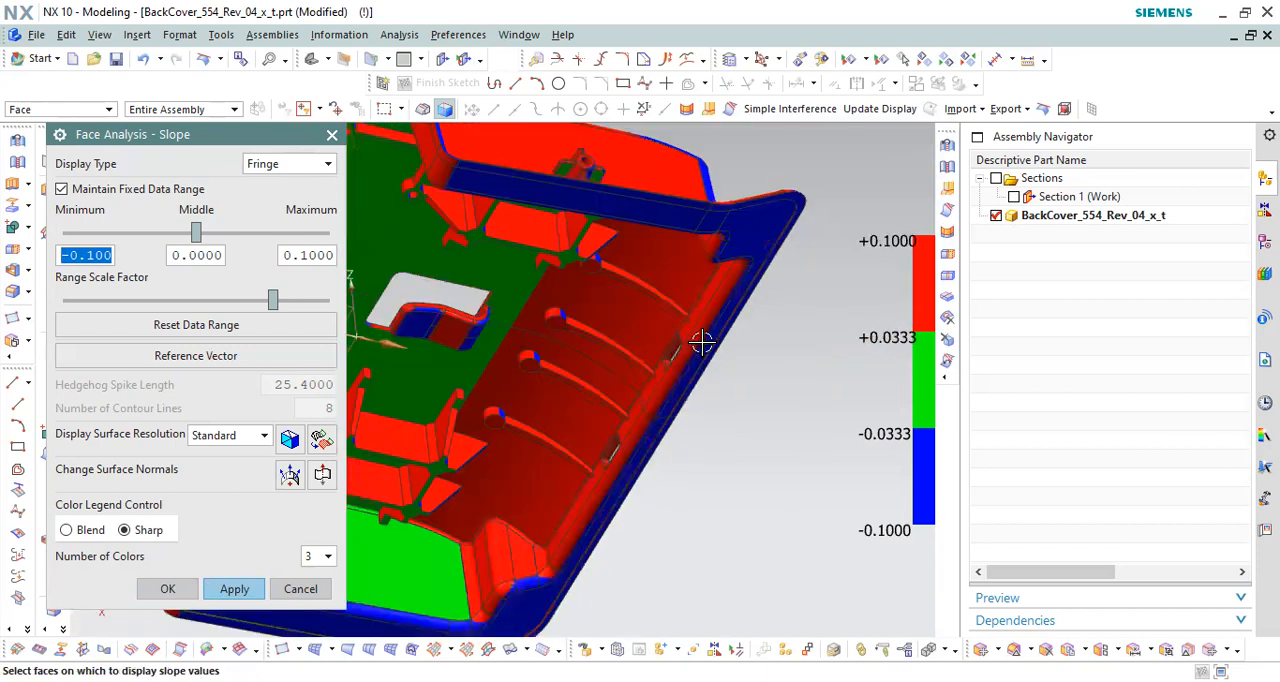
{"action": "scroll", "coordinate": [642, 303], "scroll_direction": "up", "scroll_amount": 5}
{"action": "scroll", "coordinate": [651, 277], "scroll_direction": "down", "scroll_amount": 6}
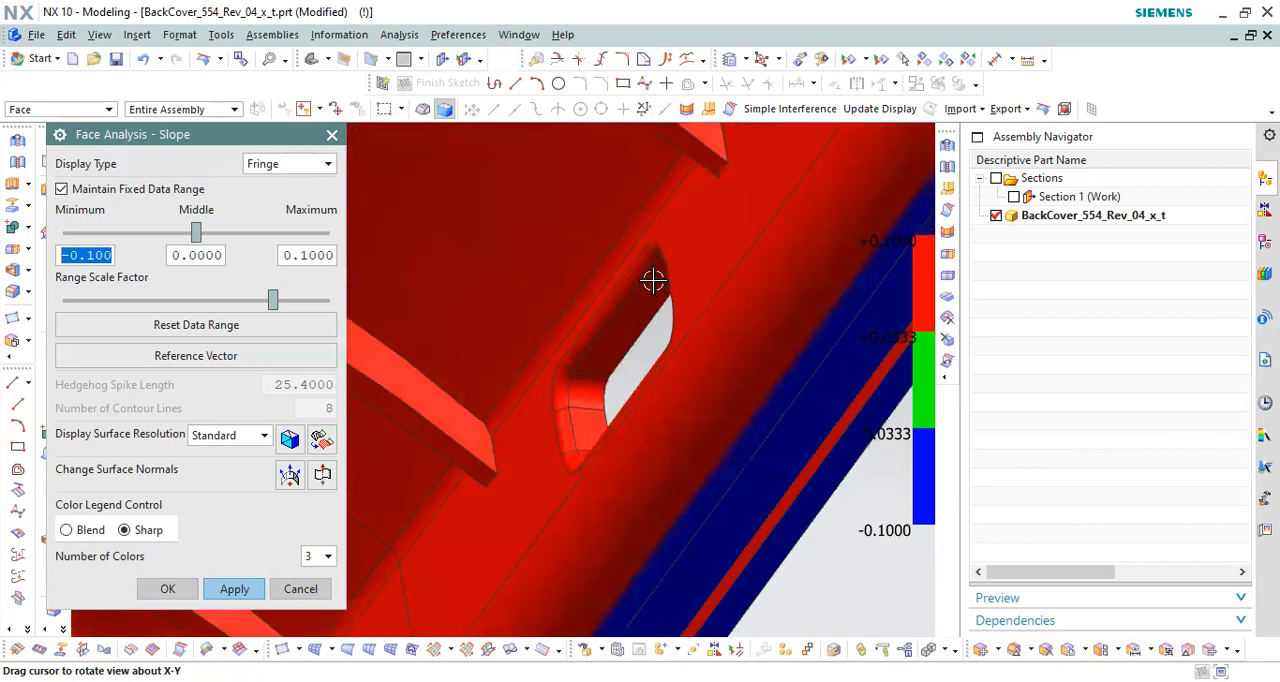
{"action": "scroll", "coordinate": [690, 329], "scroll_direction": "down", "scroll_amount": 4}
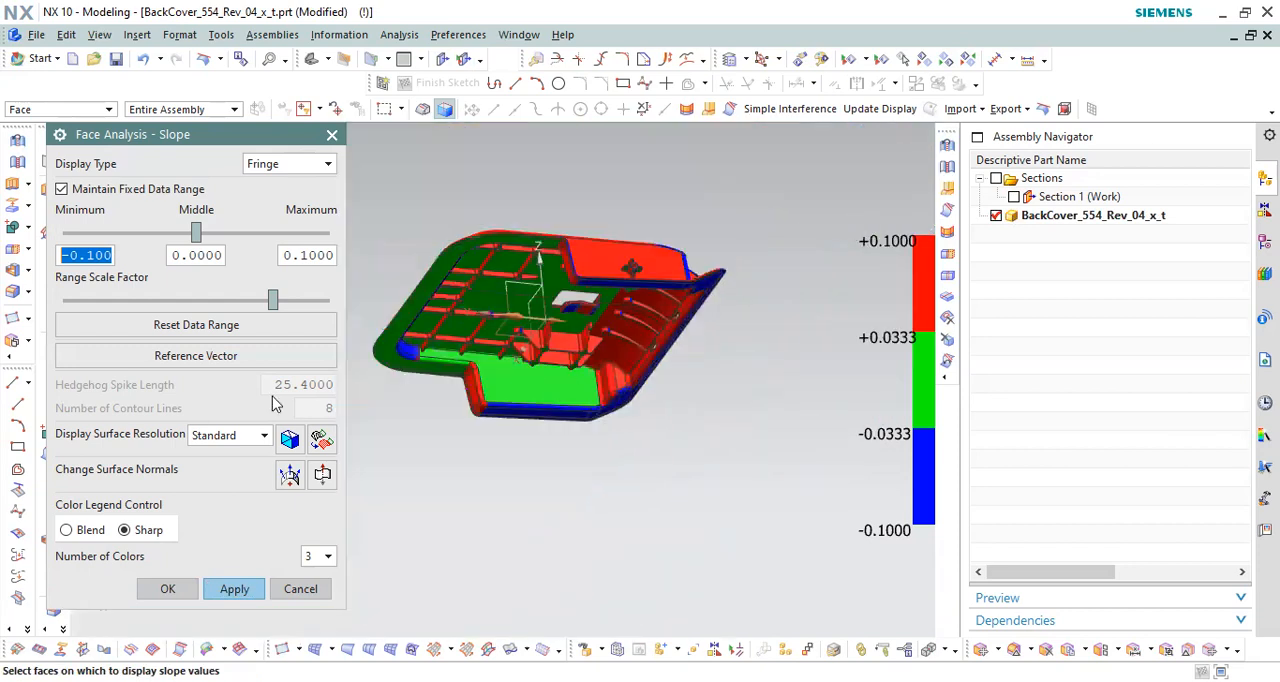
Step: Respecify the slope reference vector along the Y-axis and turn the cover to show its ribbed inside
{"action": "left_click", "coordinate": [213, 355]}
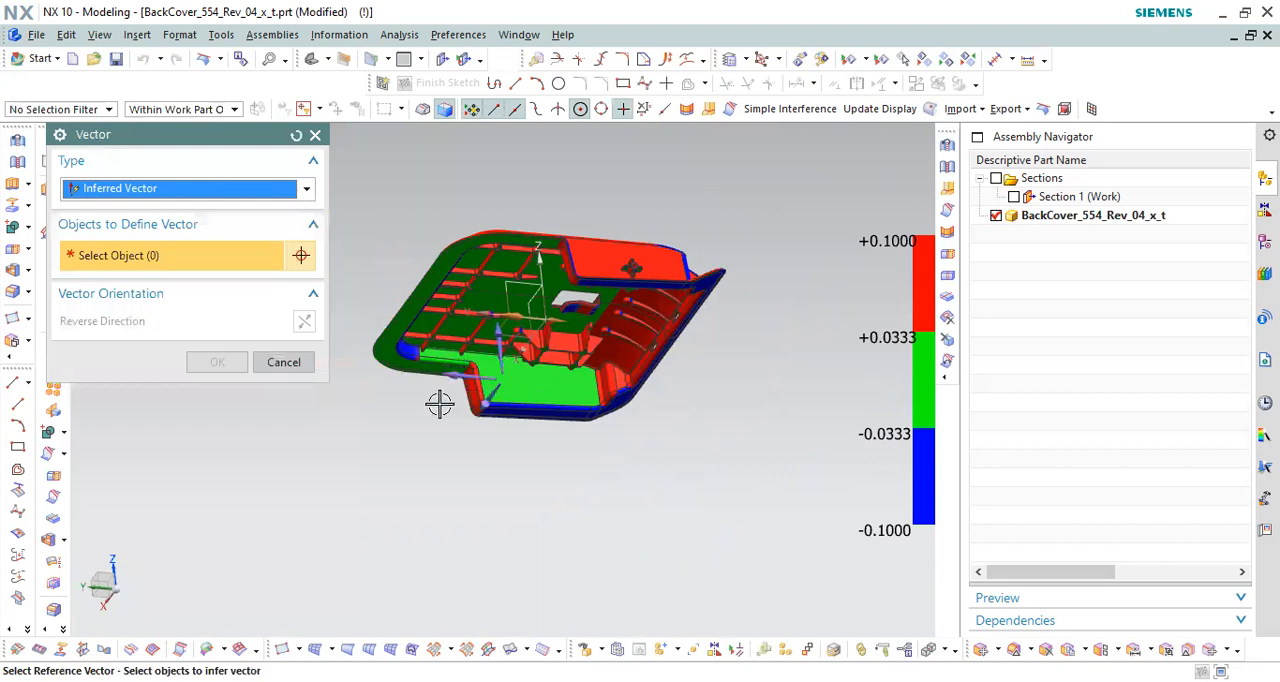
{"action": "middle_click_drag", "start_coordinate": [440, 437], "coordinate": [586, 300]}
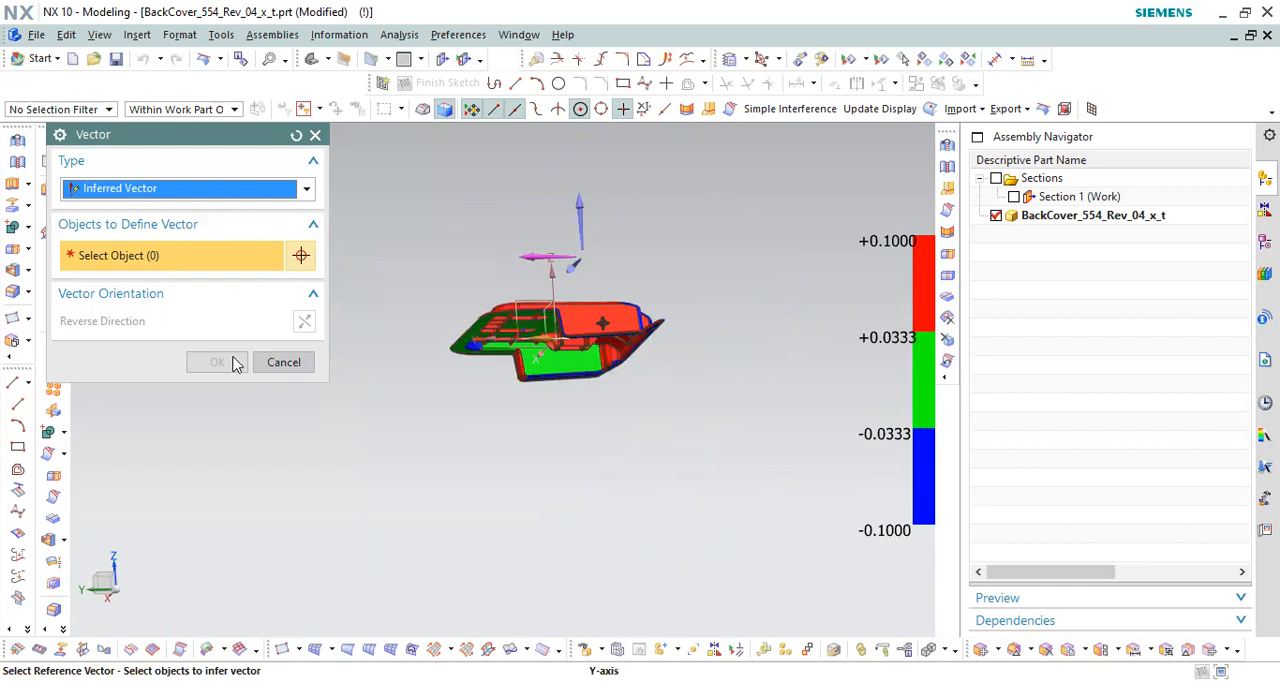
{"action": "middle_click", "coordinate": [642, 346]}
{"action": "middle_click_drag", "start_coordinate": [642, 346], "coordinate": [650, 302]}
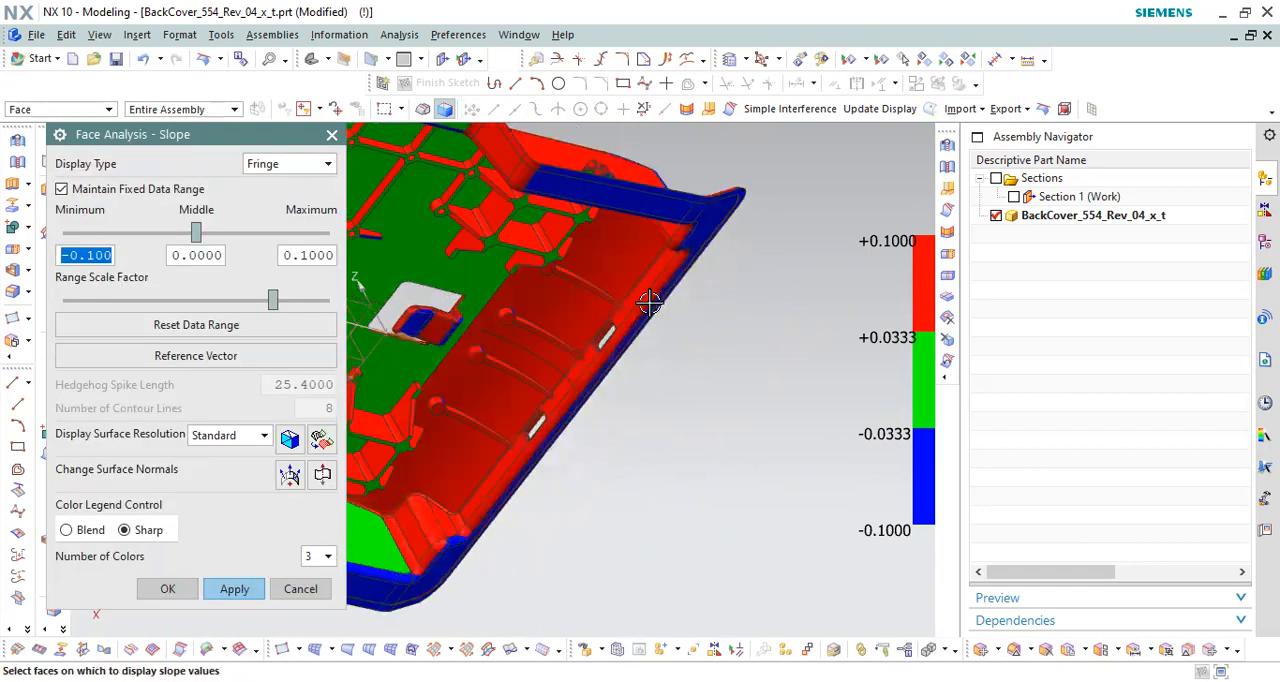
Step: Examine the slope colors around the slot openings from inside the cover, close up and at varied angles
{"action": "scroll", "coordinate": [588, 323], "scroll_direction": "up", "scroll_amount": 6}
{"action": "scroll", "coordinate": [655, 357], "scroll_direction": "up", "scroll_amount": 6}
{"action": "scroll", "coordinate": [748, 240], "scroll_direction": "down", "scroll_amount": 5}
{"action": "middle_click_drag", "start_coordinate": [765, 237], "coordinate": [644, 353]}
{"action": "scroll", "coordinate": [770, 250], "scroll_direction": "up", "scroll_amount": 3}
{"action": "scroll", "coordinate": [644, 353], "scroll_direction": "down", "scroll_amount": 3}
{"action": "middle_click_drag", "start_coordinate": [715, 290], "coordinate": [611, 340]}
{"action": "scroll", "coordinate": [611, 340], "scroll_direction": "down", "scroll_amount": 3}
{"action": "scroll", "coordinate": [689, 258], "scroll_direction": "up", "scroll_amount": 3}
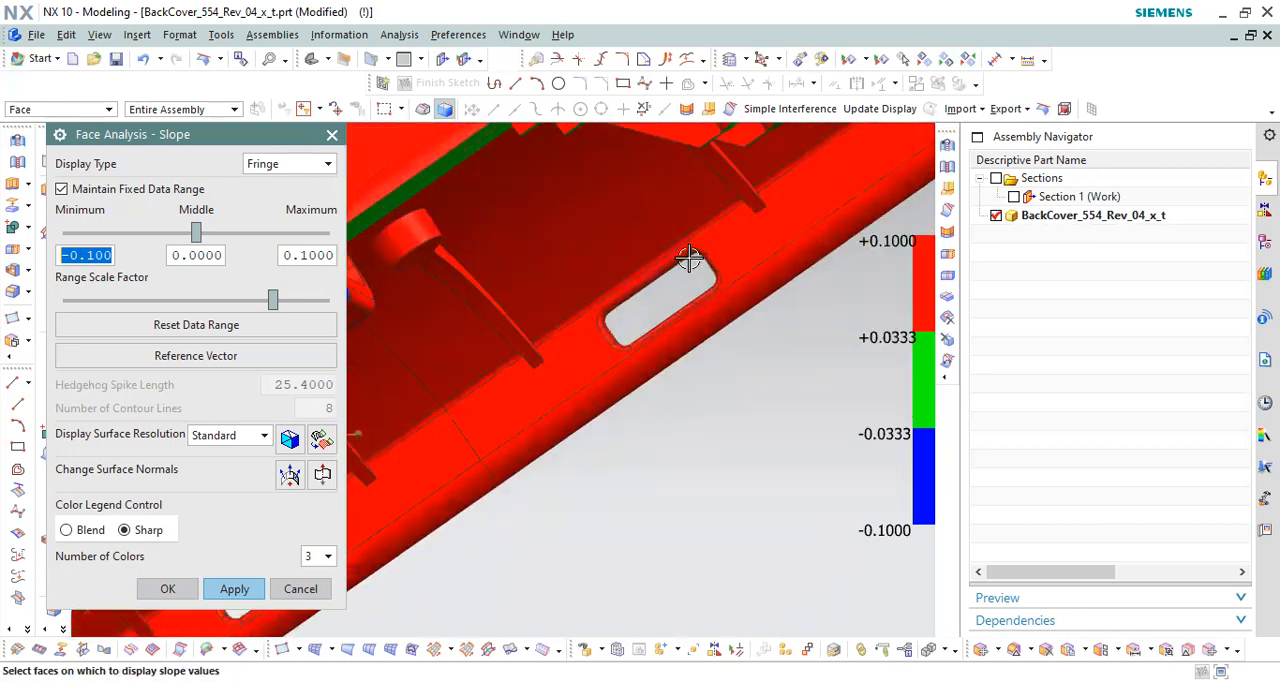
Step: Examine the slope colors on the two end-wall slots from inside the cover, both close up and at full view
{"action": "scroll", "coordinate": [669, 251], "scroll_direction": "up", "scroll_amount": 4}
{"action": "mouse_move", "coordinate": [674, 257]}
{"action": "middle_mouse_down"}
{"action": "mouse_move", "coordinate": [668, 238]}
{"action": "mouse_move", "coordinate": [654, 251]}
{"action": "middle_mouse_up"}
{"action": "scroll", "coordinate": [650, 265], "scroll_direction": "down", "scroll_amount": 3}
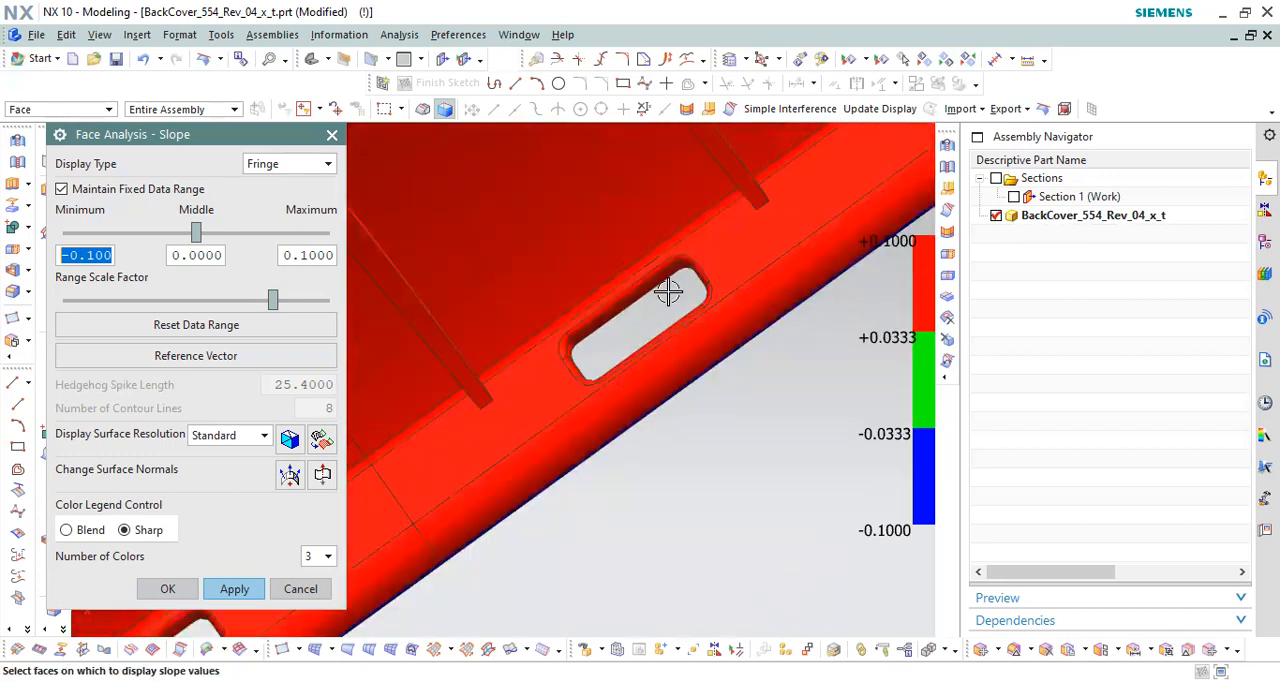
{"action": "scroll", "coordinate": [668, 291], "scroll_direction": "down", "scroll_amount": 8}
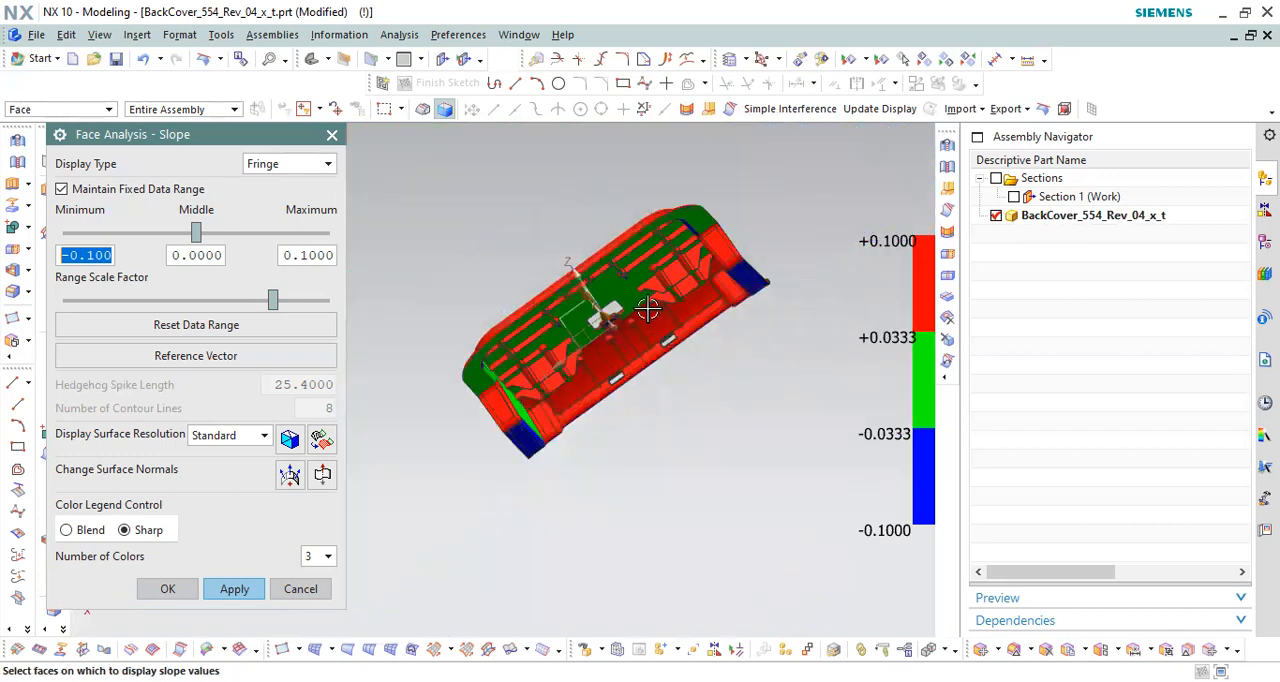
{"action": "scroll", "coordinate": [648, 311], "scroll_direction": "down", "scroll_amount": 3}
{"action": "scroll", "coordinate": [660, 287], "scroll_direction": "up", "scroll_amount": 10}
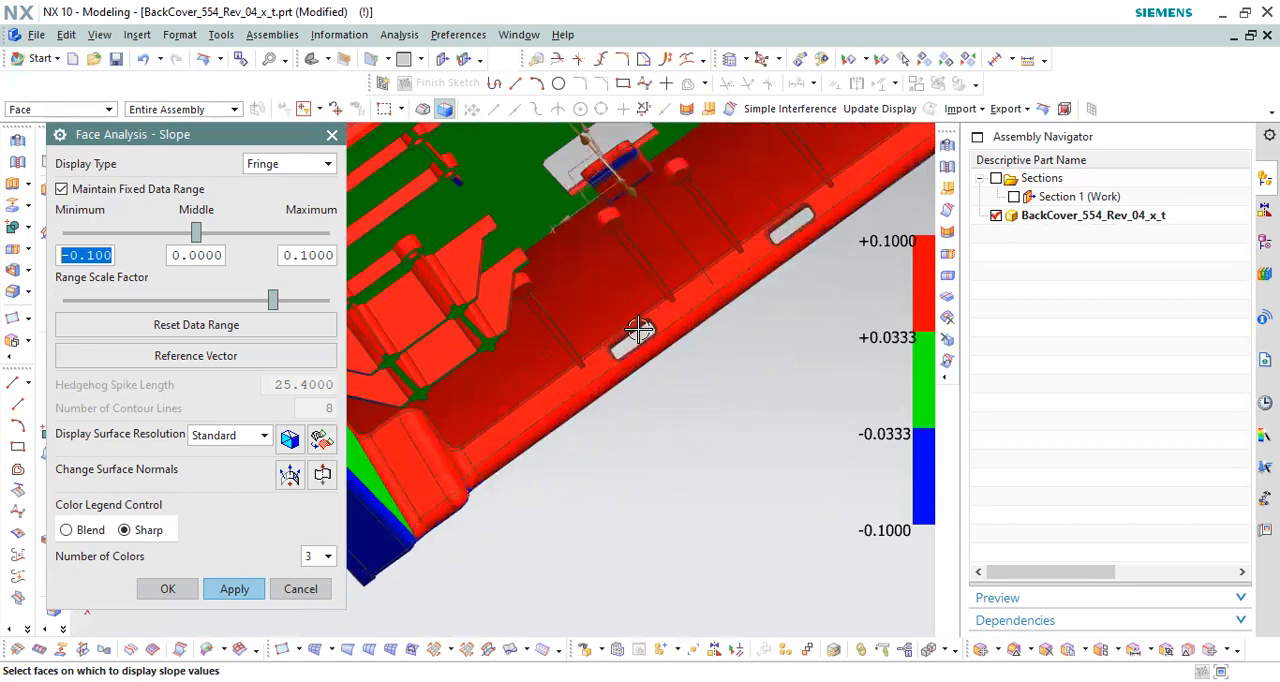
Step: Turn the cover to its outer side and examine the slope colors on the end wall and both slots
{"action": "middle_click_drag", "start_coordinate": [637, 307], "coordinate": [520, 343]}
{"action": "scroll", "coordinate": [510, 335], "scroll_direction": "down", "scroll_amount": 3}
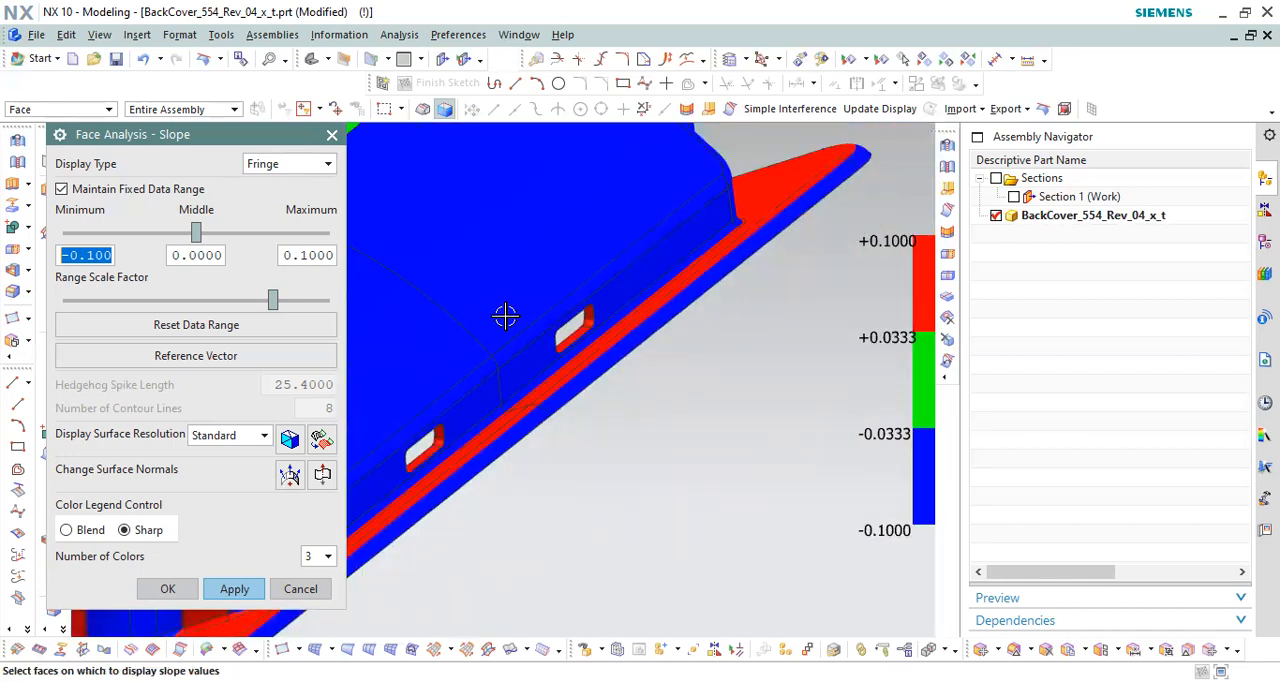
{"action": "scroll", "coordinate": [659, 301], "scroll_direction": "down", "scroll_amount": 2}
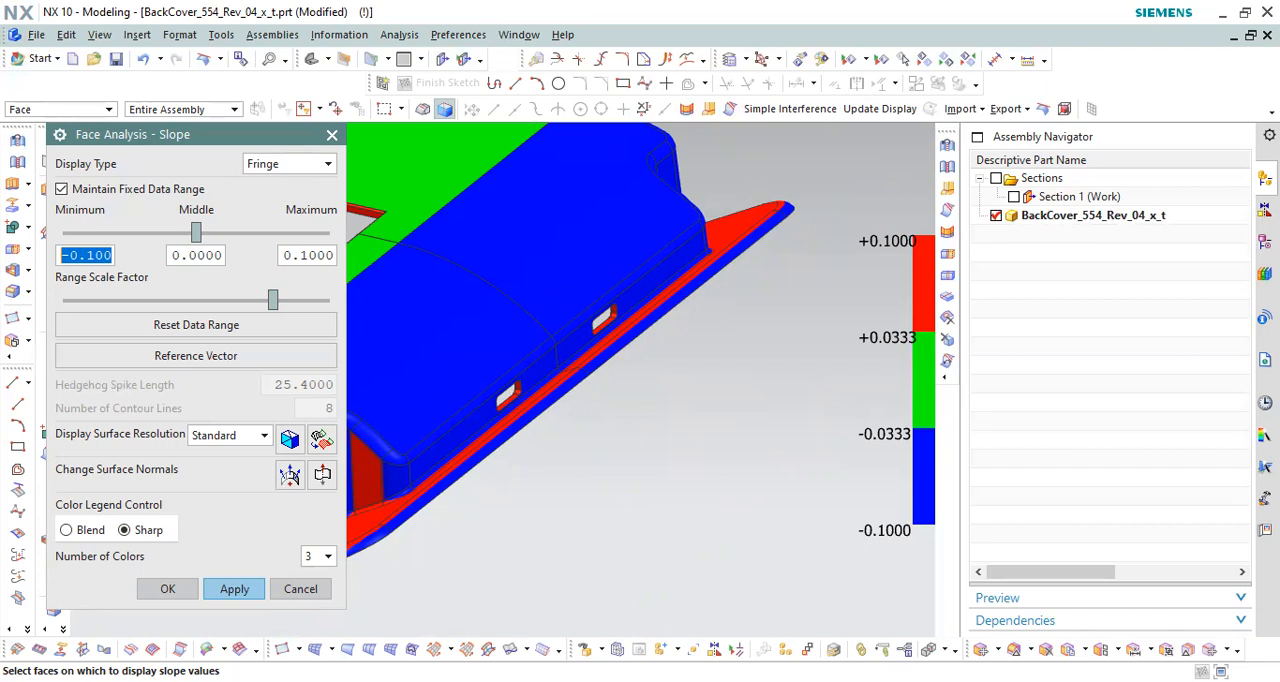
{"action": "left_click", "coordinate": [539, 582]}
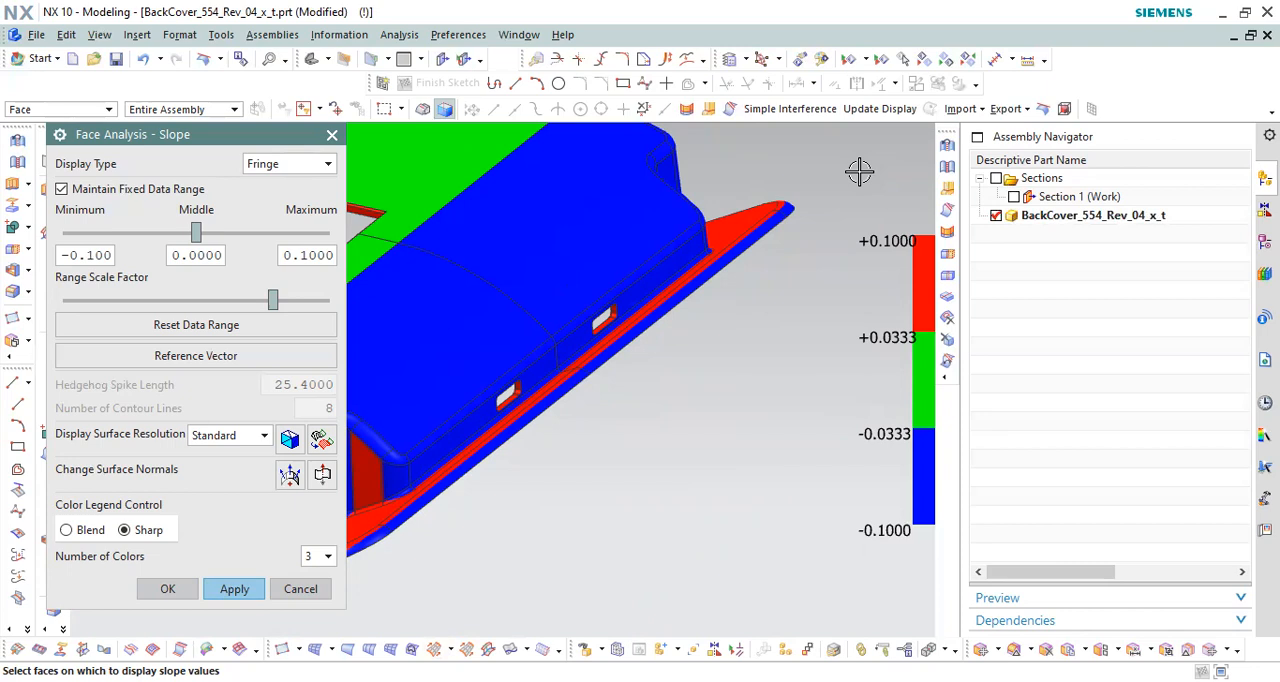
{"action": "scroll", "coordinate": [641, 337], "scroll_direction": "up", "scroll_amount": 3}
{"action": "scroll", "coordinate": [671, 351], "scroll_direction": "down", "scroll_amount": 2}
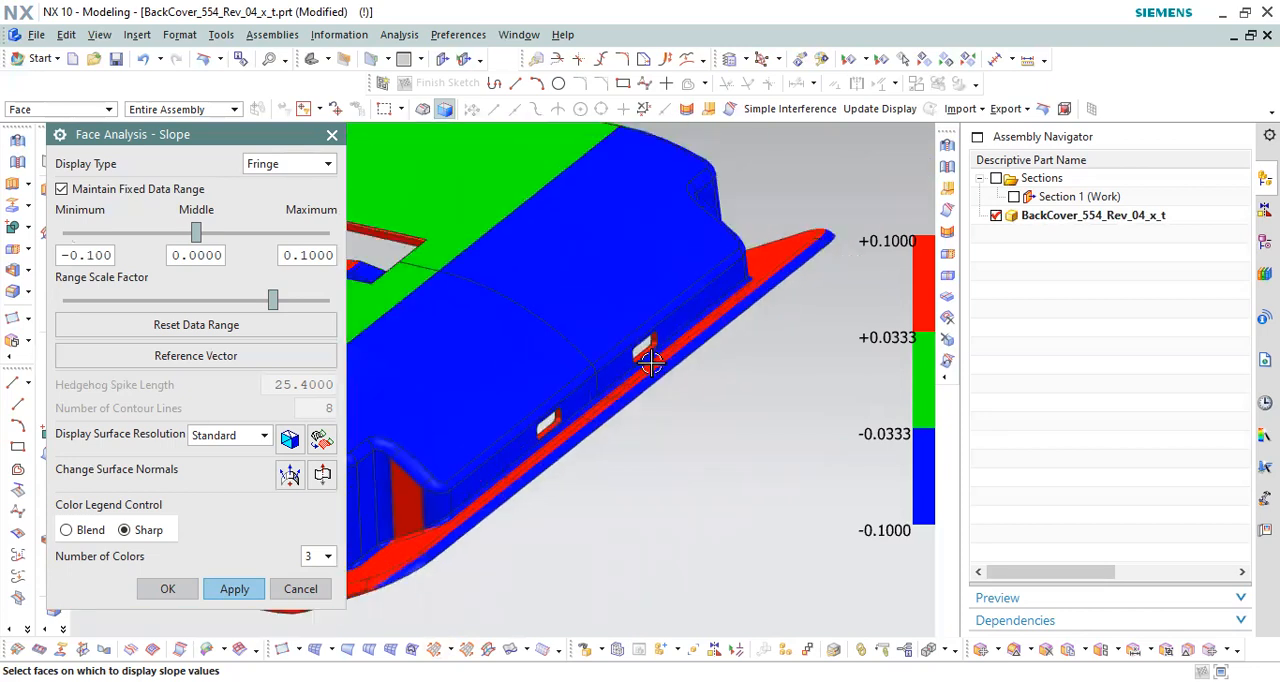
Step: Inspect the side and lower walls of one end-wall slot close up from outside the cover
{"action": "middle_click_drag", "start_coordinate": [695, 352], "coordinate": [663, 294]}
{"action": "scroll", "coordinate": [656, 343], "scroll_direction": "up", "scroll_amount": 4}
{"action": "scroll", "coordinate": [661, 331], "scroll_direction": "down", "scroll_amount": 3}
{"action": "scroll", "coordinate": [690, 345], "scroll_direction": "down", "scroll_amount": 3}
{"action": "scroll", "coordinate": [663, 300], "scroll_direction": "up", "scroll_amount": 6}
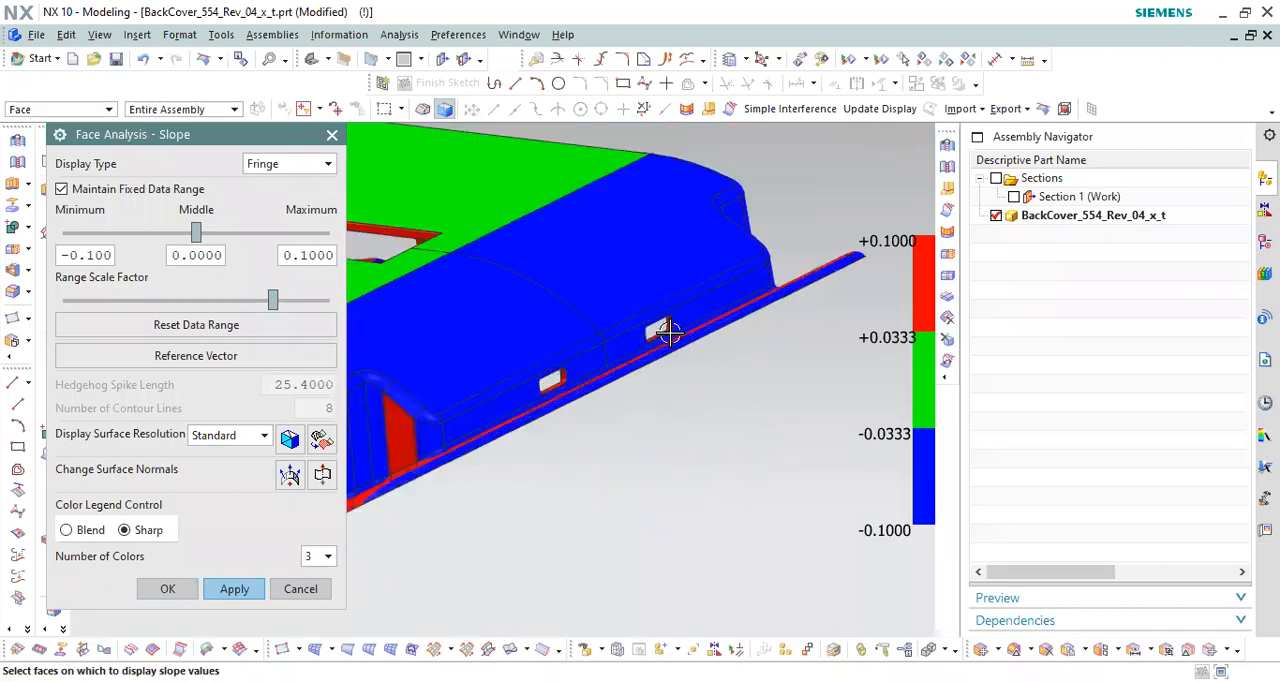
{"action": "scroll", "coordinate": [663, 295], "scroll_direction": "down", "scroll_amount": 8}
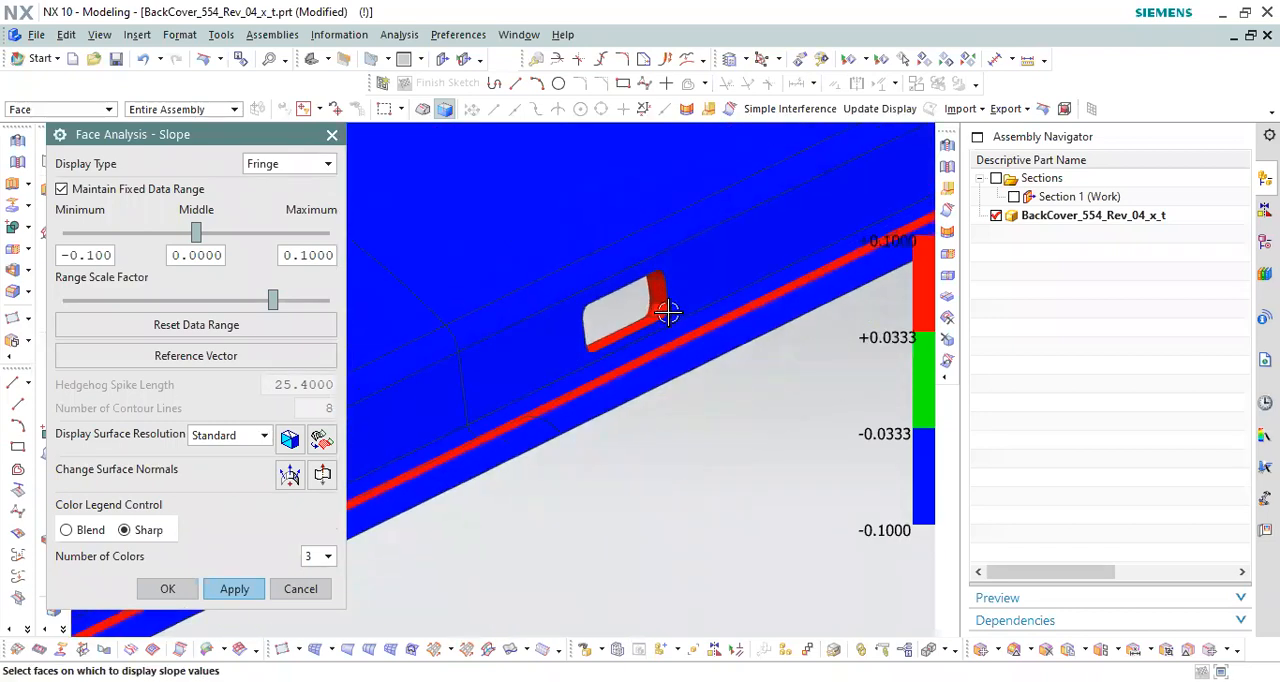
{"action": "middle_click_drag", "start_coordinate": [687, 310], "coordinate": [730, 330]}
{"action": "scroll", "coordinate": [718, 383], "scroll_direction": "down", "scroll_amount": 3}
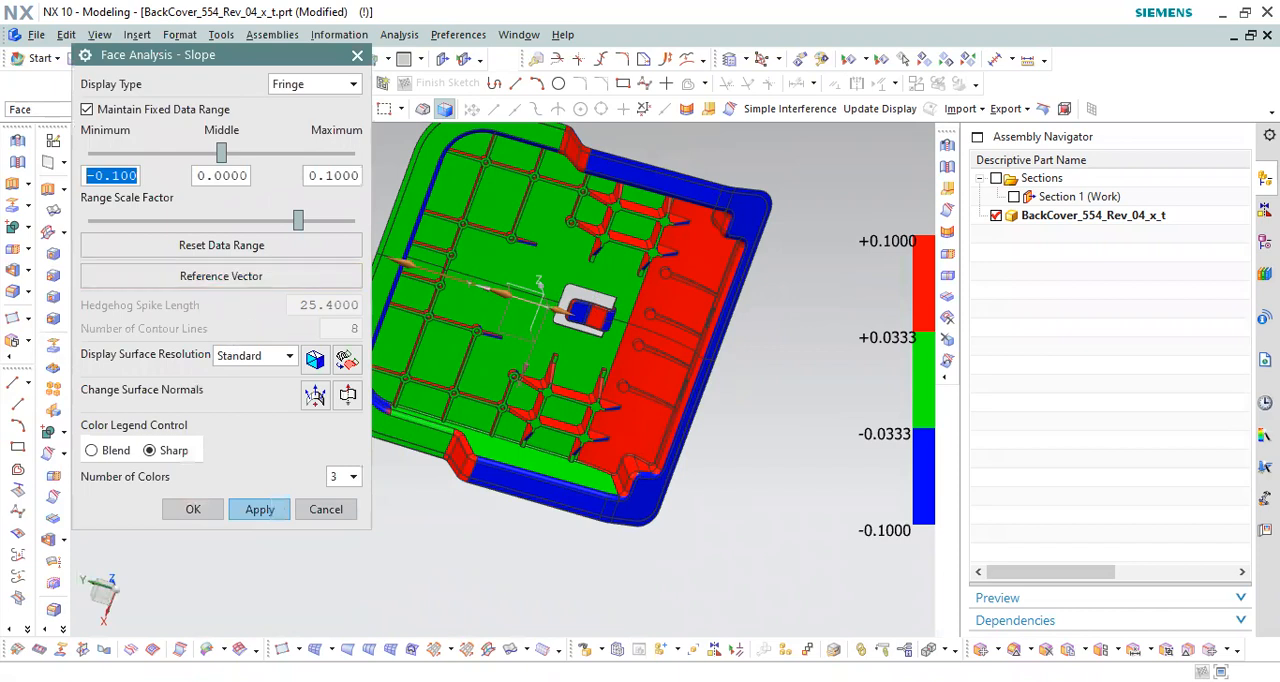
Step: Inspect the slope colors on the inner walls of one slot close up from the cover's ribbed side
{"action": "left_click", "coordinate": [112, 176]}
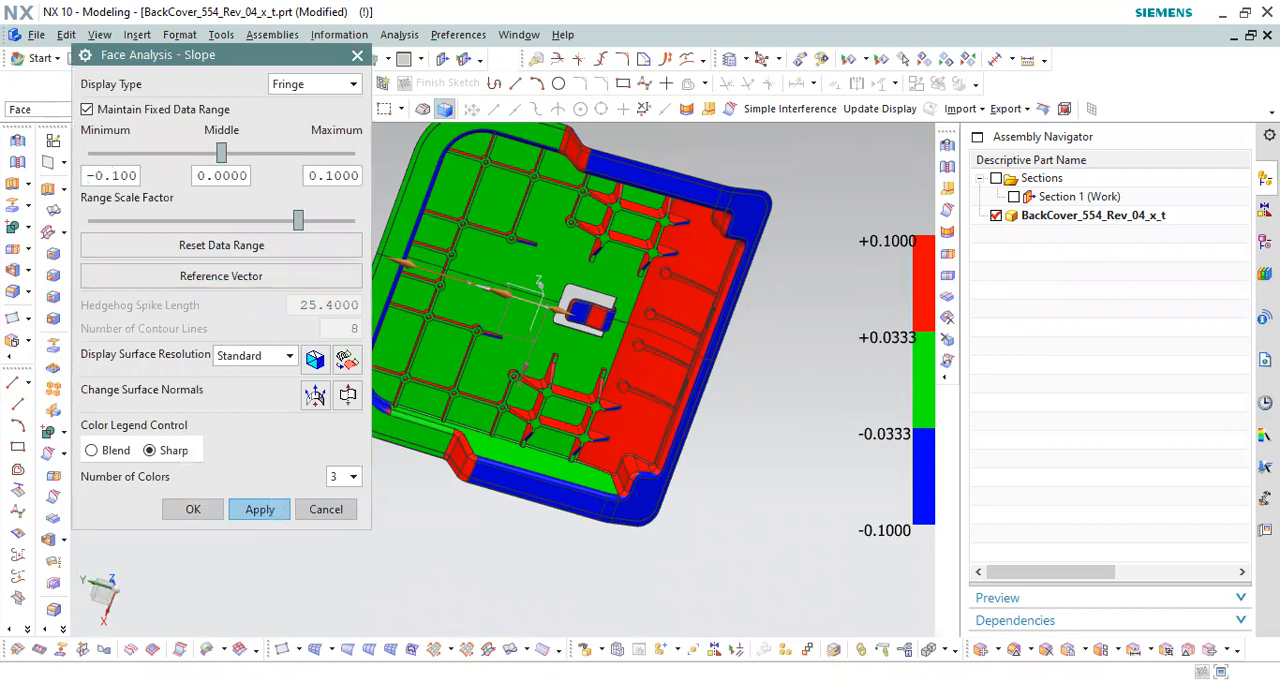
{"action": "scroll", "coordinate": [737, 330], "scroll_direction": "up", "scroll_amount": 4}
{"action": "middle_click_drag", "start_coordinate": [751, 361], "coordinate": [773, 355]}
{"action": "scroll", "coordinate": [657, 276], "scroll_direction": "up", "scroll_amount": 5}
{"action": "scroll", "coordinate": [629, 295], "scroll_direction": "down", "scroll_amount": 4}
{"action": "scroll", "coordinate": [571, 314], "scroll_direction": "up", "scroll_amount": 3}
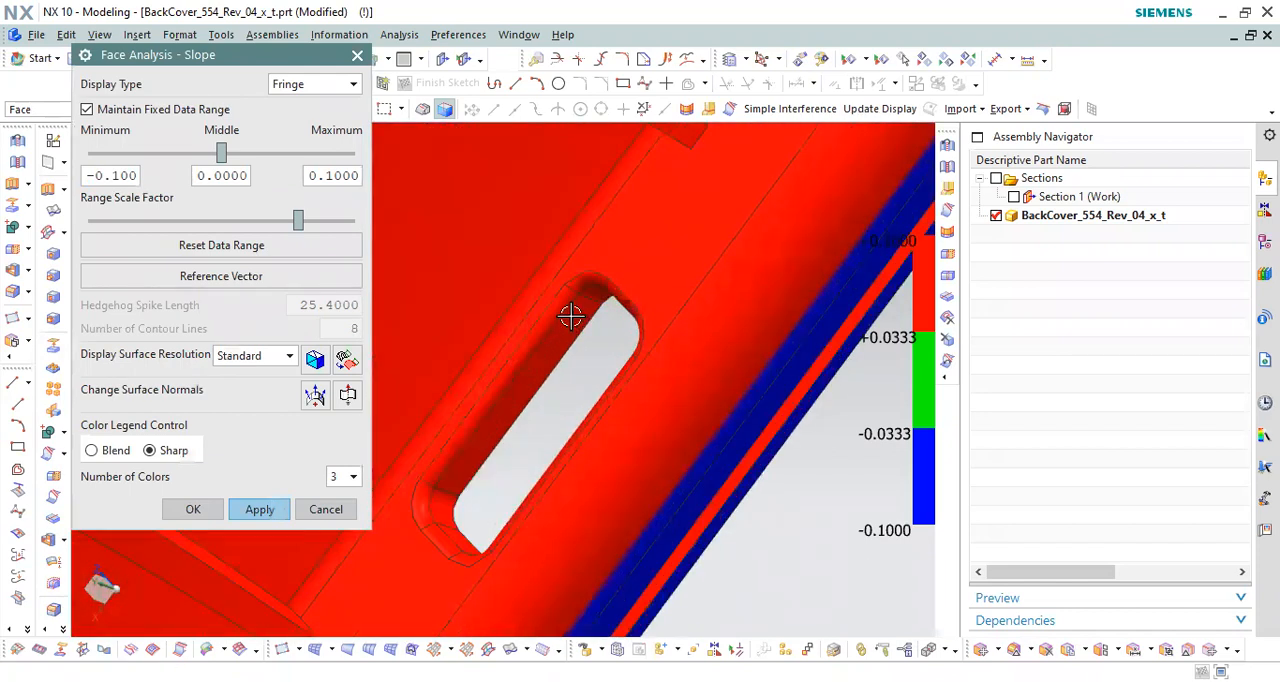
{"action": "scroll", "coordinate": [709, 360], "scroll_direction": "down", "scroll_amount": 4}
{"action": "scroll", "coordinate": [707, 363], "scroll_direction": "down", "scroll_amount": 3}
{"action": "scroll", "coordinate": [614, 297], "scroll_direction": "down", "scroll_amount": 2}
Step: Examine the slope colors on the curved ribs, round bosses and inner end wall from several angles
{"action": "middle_click_drag", "start_coordinate": [614, 306], "coordinate": [664, 336]}
{"action": "scroll", "coordinate": [594, 354], "scroll_direction": "up", "scroll_amount": 4}
{"action": "scroll", "coordinate": [653, 316], "scroll_direction": "down", "scroll_amount": 4}
{"action": "scroll", "coordinate": [660, 332], "scroll_direction": "up", "scroll_amount": 3}
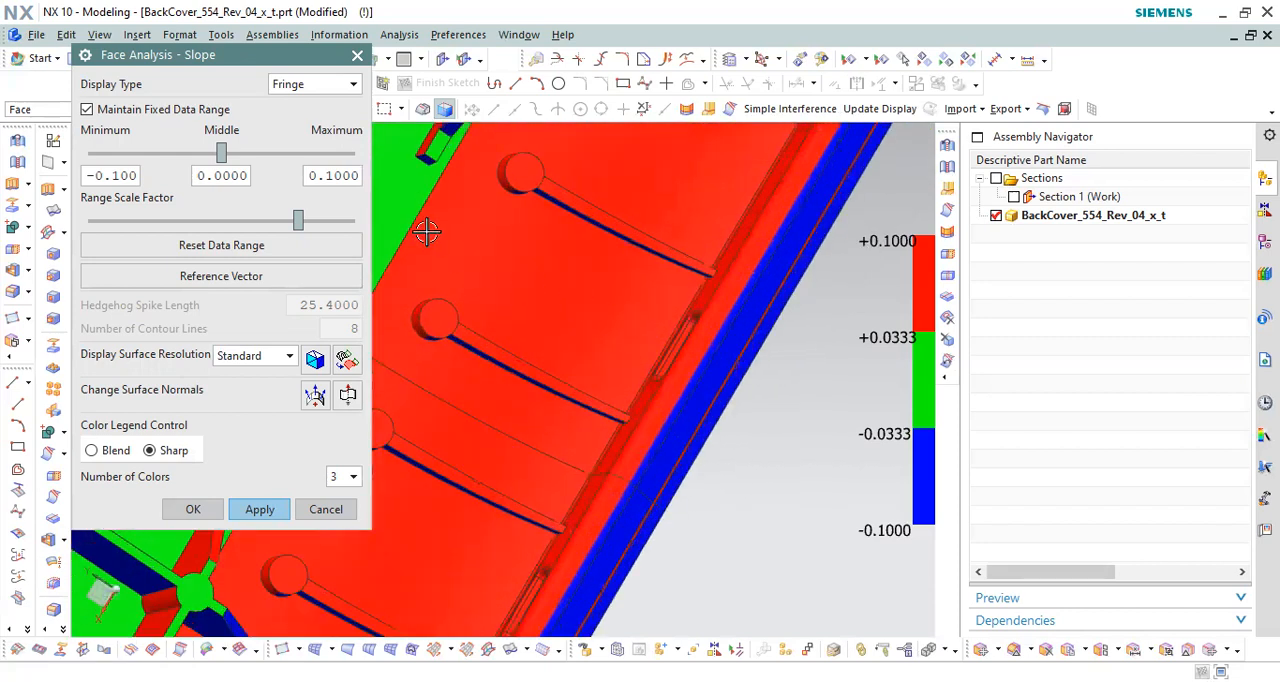
{"action": "scroll", "coordinate": [600, 340], "scroll_direction": "down", "scroll_amount": 4}
{"action": "middle_click_drag", "start_coordinate": [540, 305], "coordinate": [617, 268]}
{"action": "scroll", "coordinate": [550, 355], "scroll_direction": "up", "scroll_amount": 3}
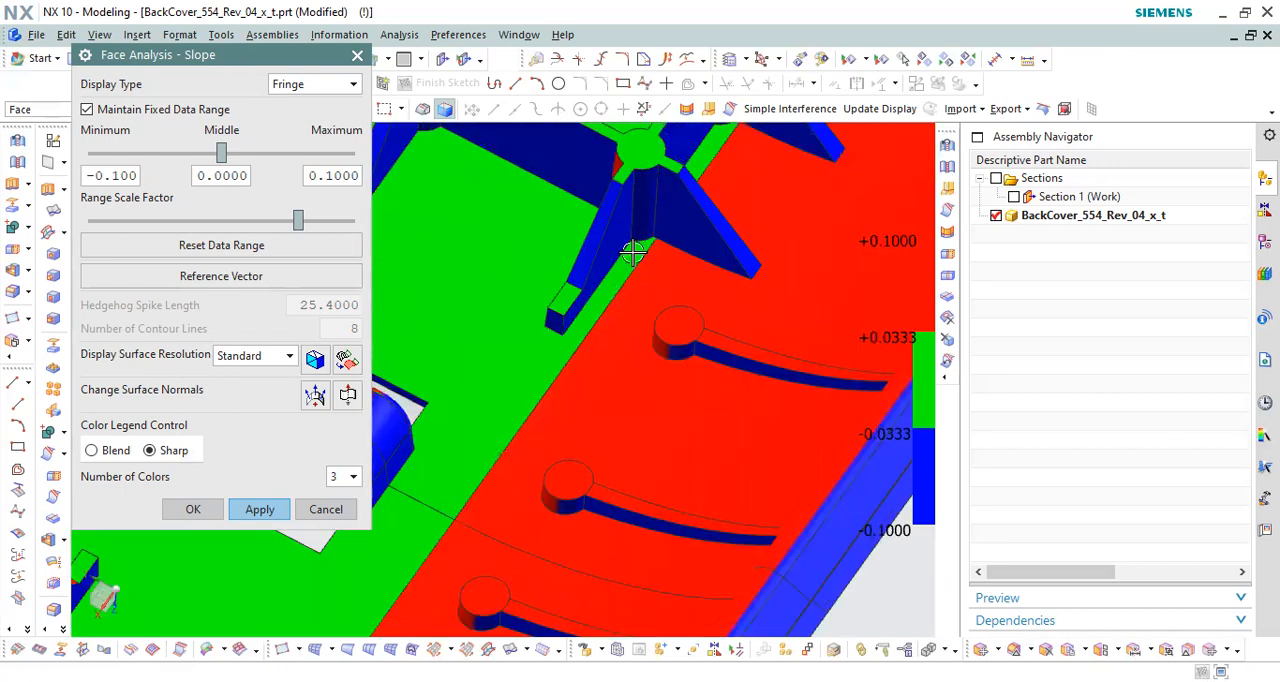
{"action": "scroll", "coordinate": [546, 361], "scroll_direction": "down", "scroll_amount": 3}
{"action": "middle_click_drag", "start_coordinate": [580, 294], "coordinate": [640, 297]}
{"action": "scroll", "coordinate": [878, 256], "scroll_direction": "down", "scroll_amount": 2}
Step: Show Section 1 with the slope colors and look closely at the cut through the cover's wall
{"action": "double_click", "coordinate": [1045, 197]}
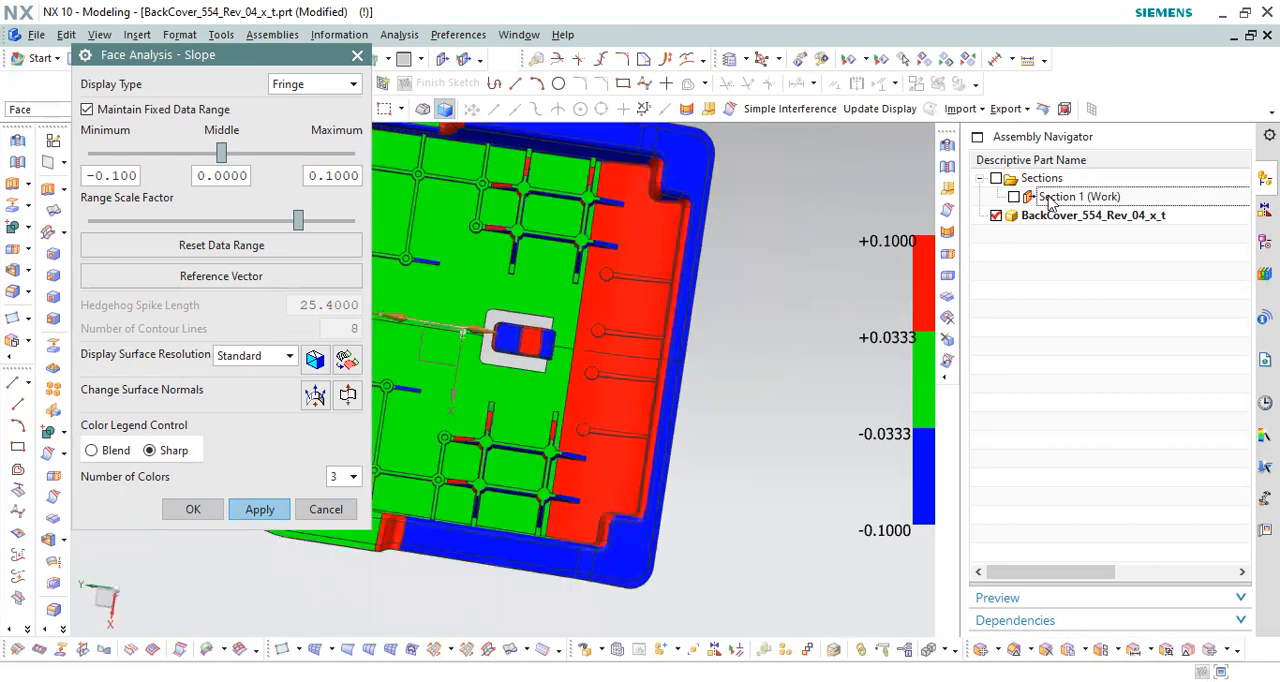
{"action": "middle_click_drag", "start_coordinate": [777, 240], "coordinate": [889, 275]}
{"action": "left_click", "coordinate": [1014, 197]}
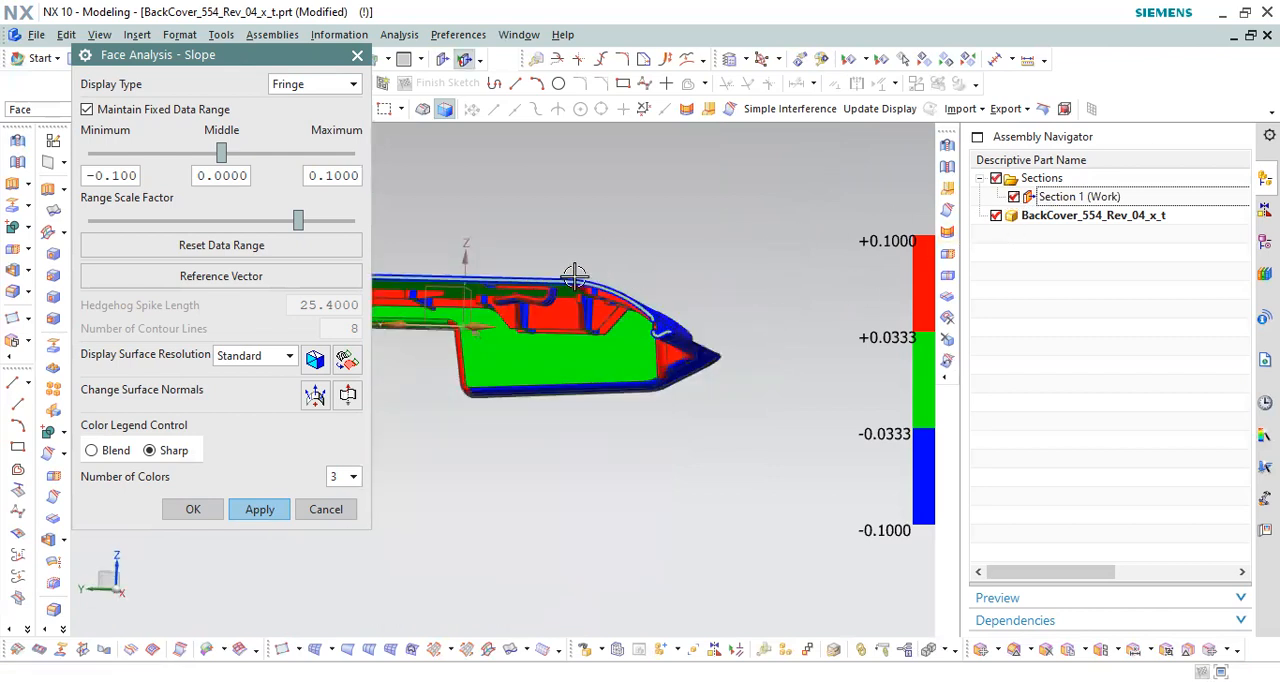
{"action": "scroll", "coordinate": [575, 275], "scroll_direction": "up", "scroll_amount": 3}
{"action": "middle_click_drag", "start_coordinate": [629, 252], "coordinate": [638, 224]}
{"action": "scroll", "coordinate": [671, 243], "scroll_direction": "up", "scroll_amount": 2}
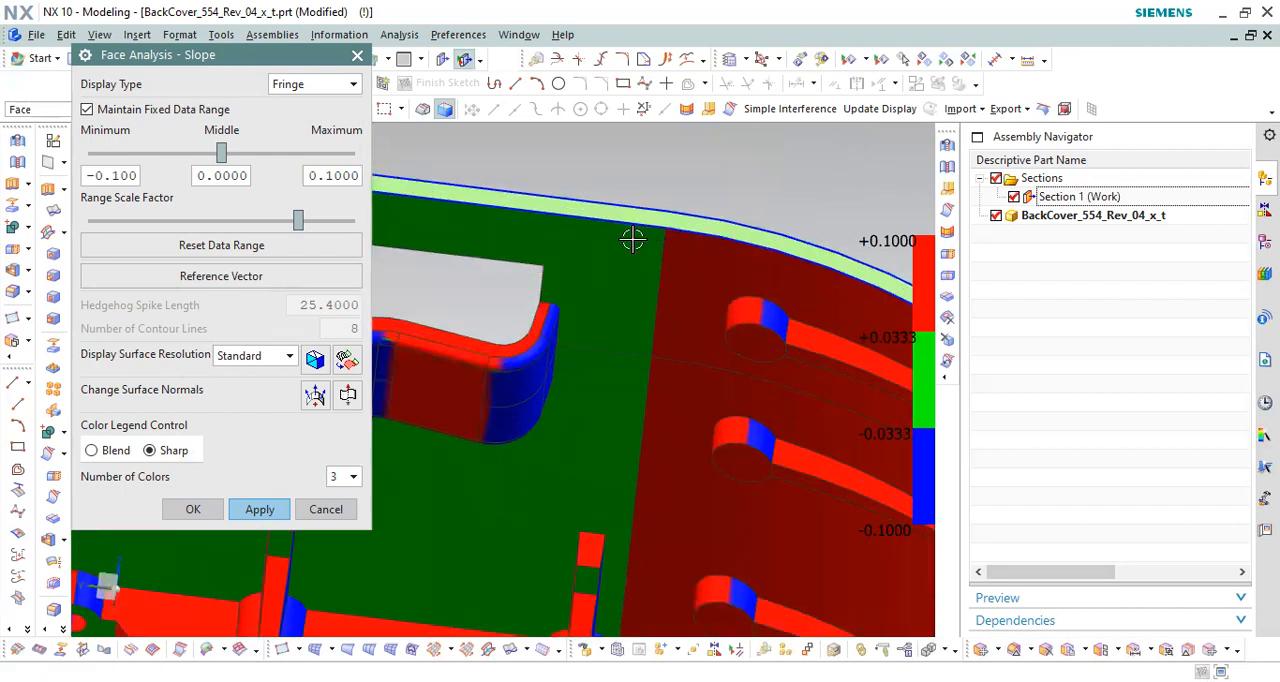
Step: Examine the sectioned cover's inner end wall, ribs and remaining slot in the slope colors
{"action": "scroll", "coordinate": [578, 206], "scroll_direction": "down", "scroll_amount": 3}
{"action": "middle_click_drag", "start_coordinate": [578, 206], "coordinate": [653, 249]}
{"action": "scroll", "coordinate": [608, 225], "scroll_direction": "up", "scroll_amount": 3}
{"action": "scroll", "coordinate": [588, 203], "scroll_direction": "down", "scroll_amount": 3}
{"action": "mouse_move", "coordinate": [562, 260]}
{"action": "middle_mouse_down"}
{"action": "mouse_move", "coordinate": [560, 206]}
{"action": "mouse_move", "coordinate": [548, 206]}
{"action": "mouse_move", "coordinate": [591, 217]}
{"action": "mouse_move", "coordinate": [583, 191]}
{"action": "mouse_move", "coordinate": [556, 190]}
{"action": "mouse_move", "coordinate": [577, 174]}
{"action": "mouse_move", "coordinate": [591, 211]}
{"action": "mouse_move", "coordinate": [571, 234]}
{"action": "mouse_move", "coordinate": [576, 250]}
{"action": "middle_mouse_up"}
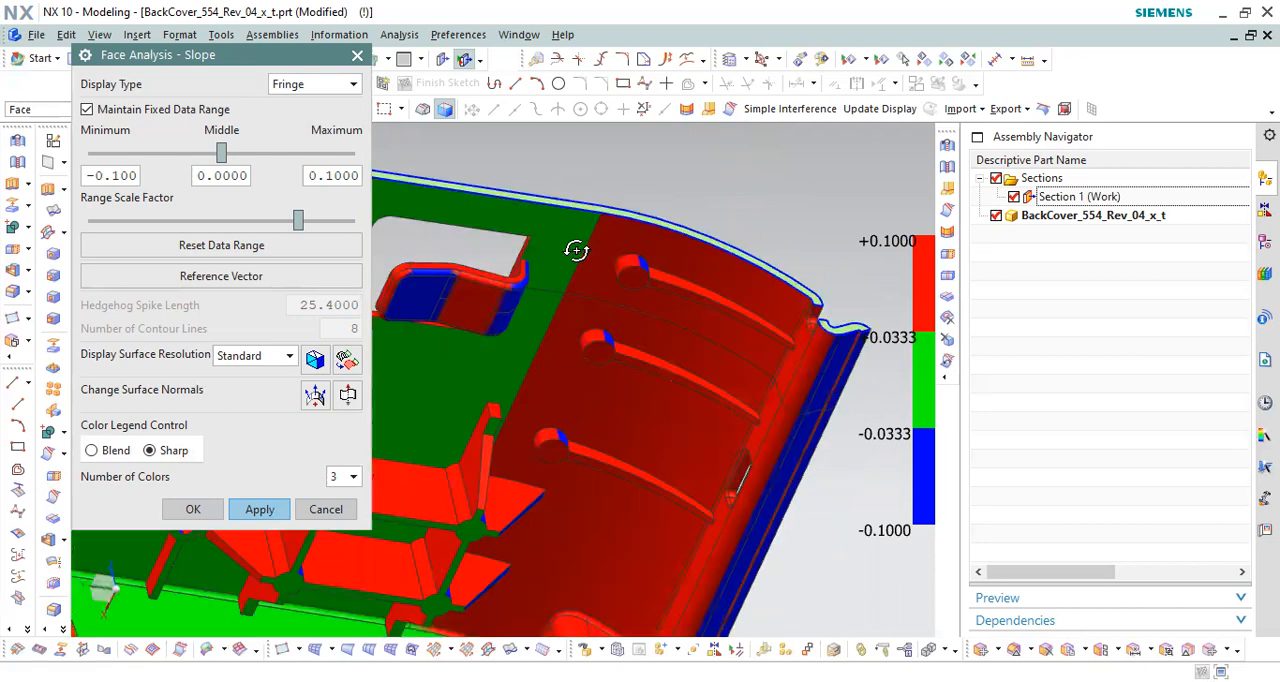
{"action": "scroll", "coordinate": [645, 233], "scroll_direction": "down", "scroll_amount": 3}
{"action": "scroll", "coordinate": [633, 213], "scroll_direction": "up", "scroll_amount": 2}
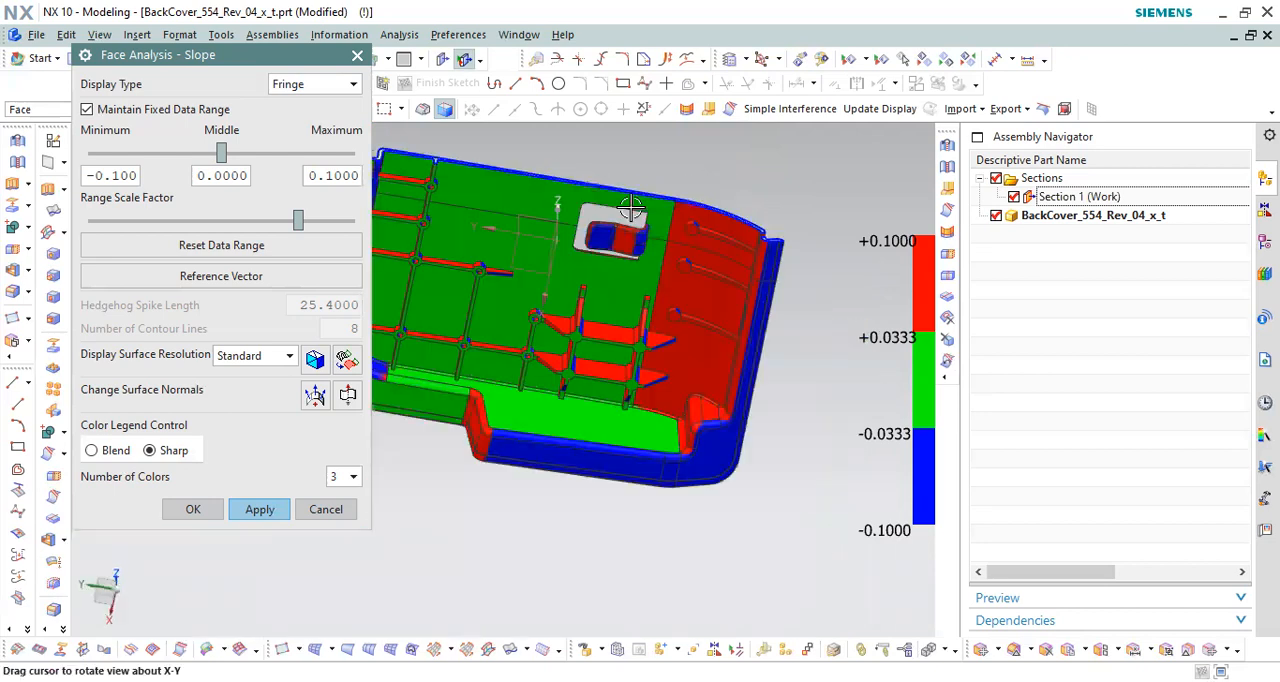
{"action": "scroll", "coordinate": [695, 302], "scroll_direction": "up", "scroll_amount": 2}
{"action": "scroll", "coordinate": [690, 283], "scroll_direction": "up", "scroll_amount": 2}
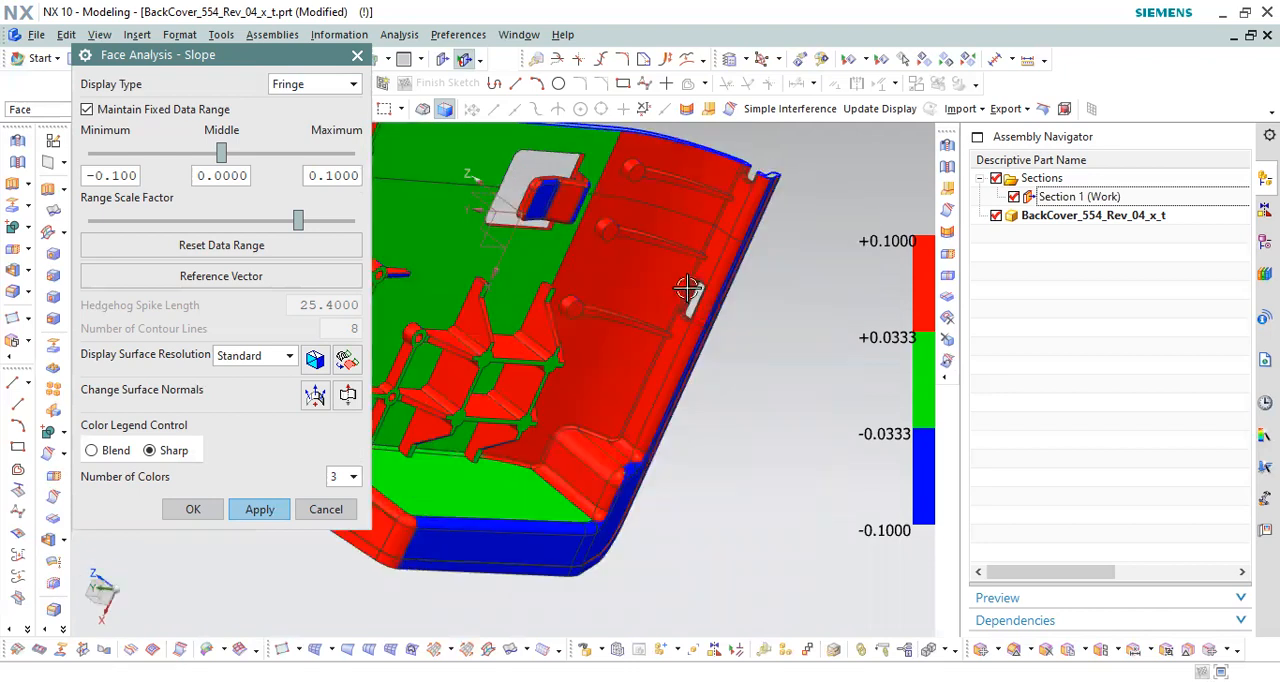
Step: Compare the slope colors on the sectioned cover's rib grid, central opening and end wall from different angles
{"action": "scroll", "coordinate": [630, 245], "scroll_direction": "up", "scroll_amount": 2}
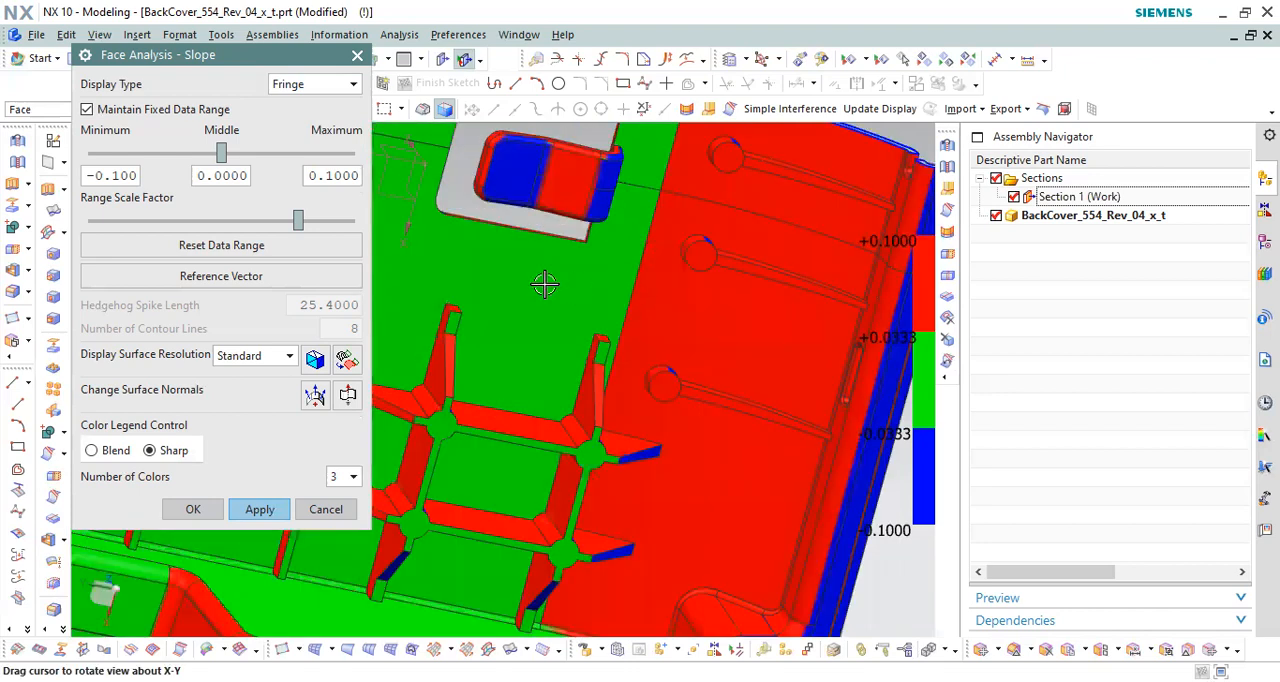
{"action": "scroll", "coordinate": [650, 310], "scroll_direction": "down", "scroll_amount": 2}
{"action": "scroll", "coordinate": [570, 240], "scroll_direction": "up", "scroll_amount": 2}
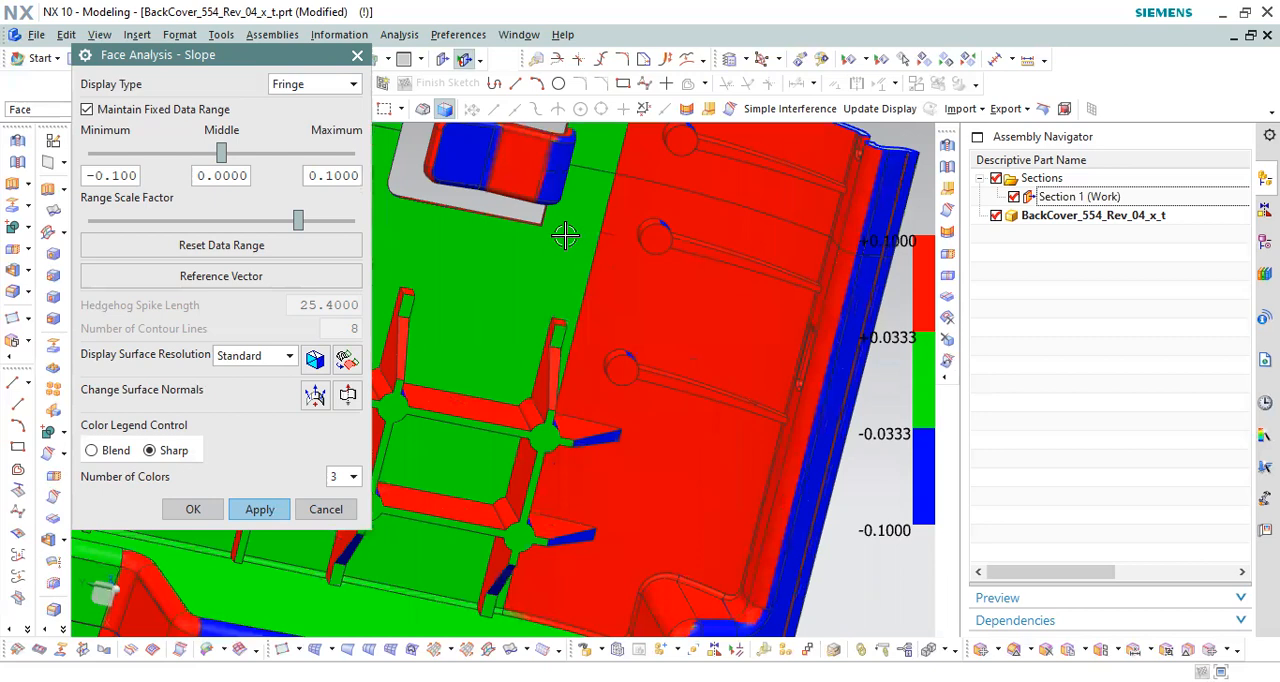
{"action": "middle_click_drag", "start_coordinate": [559, 245], "coordinate": [627, 262]}
{"action": "scroll", "coordinate": [623, 265], "scroll_direction": "down", "scroll_amount": 2}
{"action": "scroll", "coordinate": [594, 260], "scroll_direction": "up", "scroll_amount": 3}
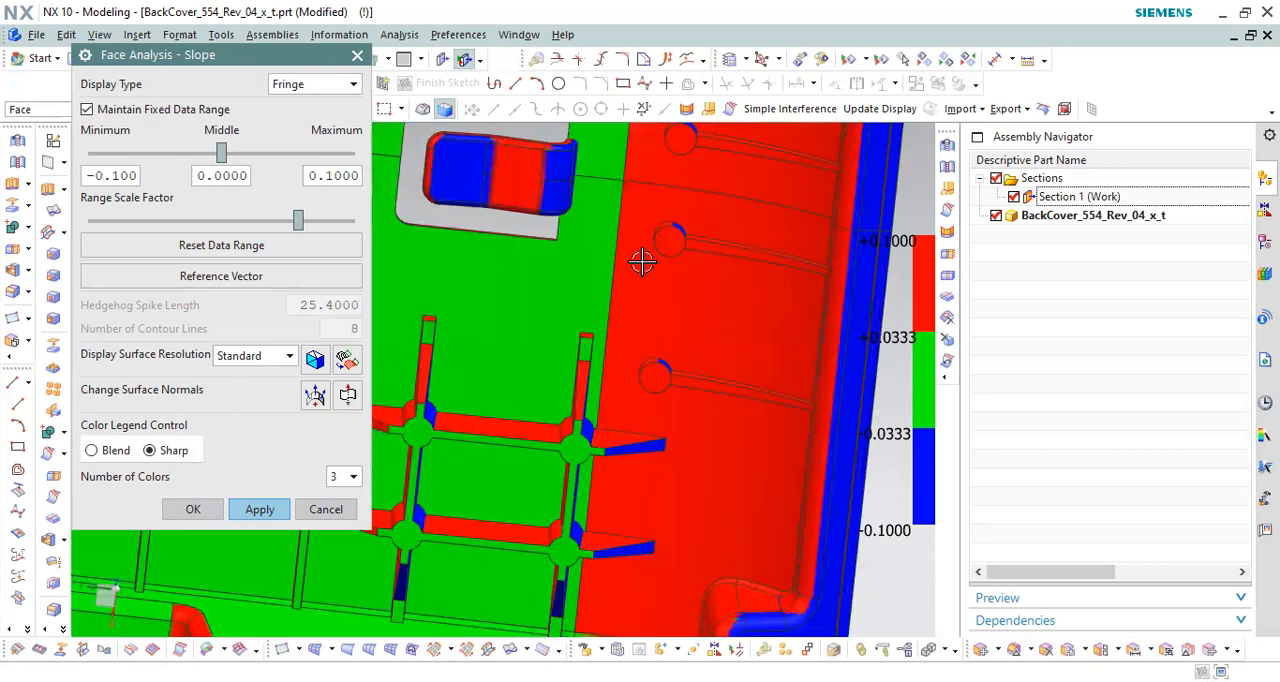
{"action": "scroll", "coordinate": [612, 260], "scroll_direction": "up", "scroll_amount": 1}
{"action": "scroll", "coordinate": [616, 261], "scroll_direction": "down", "scroll_amount": 2}
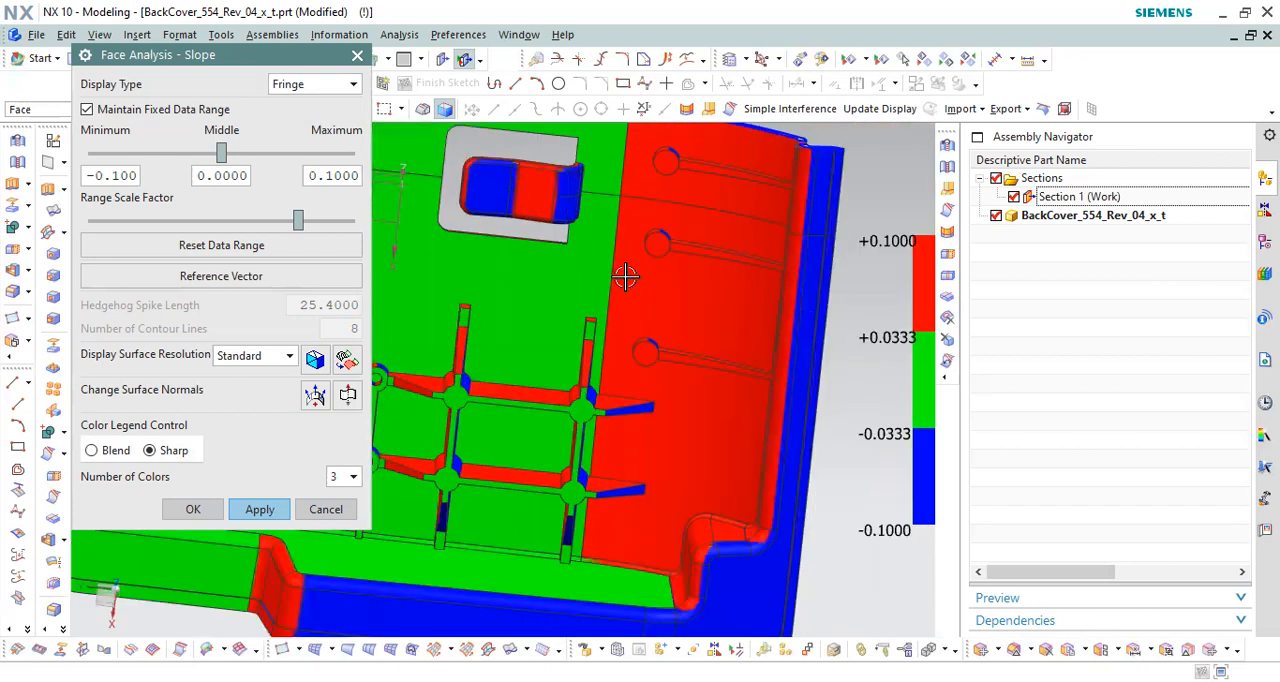
{"action": "scroll", "coordinate": [656, 222], "scroll_direction": "down", "scroll_amount": 2}
{"action": "middle_click_drag", "start_coordinate": [649, 213], "coordinate": [406, 408]}
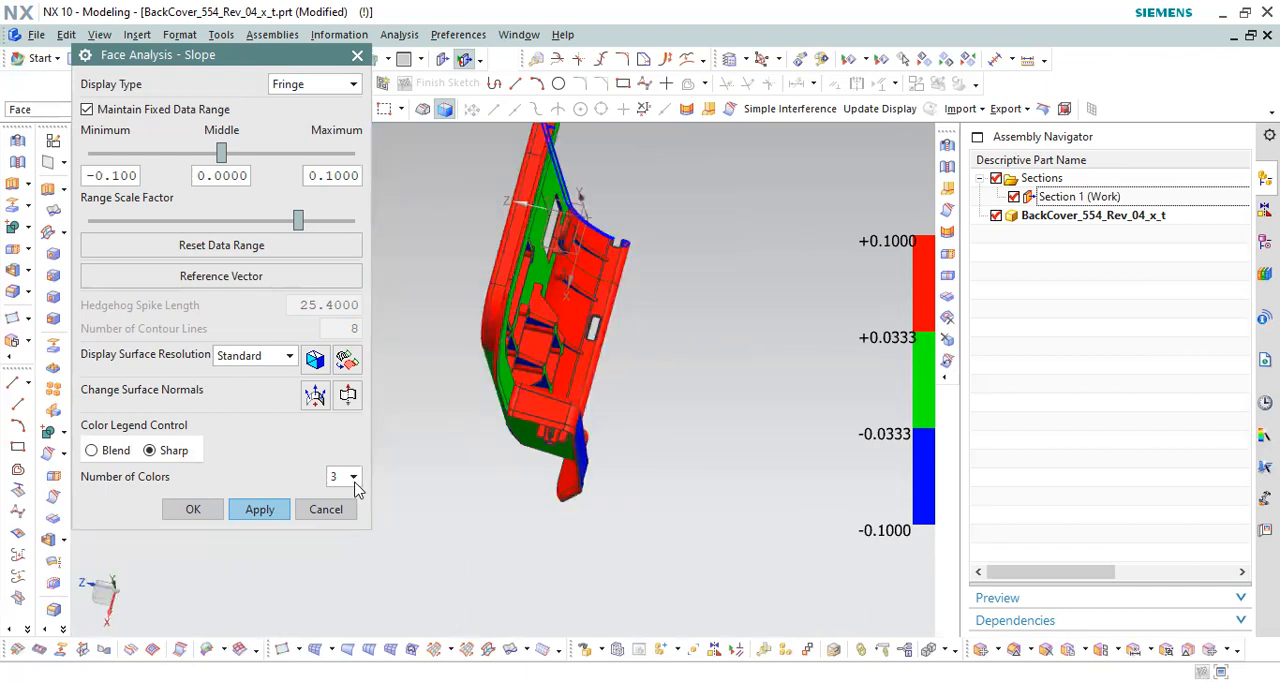
Step: Hide Section 1, close the slope analysis and return to an outside view of the whole cover
{"action": "middle_click_drag", "start_coordinate": [691, 291], "coordinate": [611, 382]}
{"action": "left_click", "coordinate": [1066, 197]}
{"action": "left_click", "coordinate": [1014, 197]}
{"action": "middle_click_drag", "start_coordinate": [808, 203], "coordinate": [752, 300]}
{"action": "scroll", "coordinate": [752, 300], "scroll_direction": "up", "scroll_amount": 3}
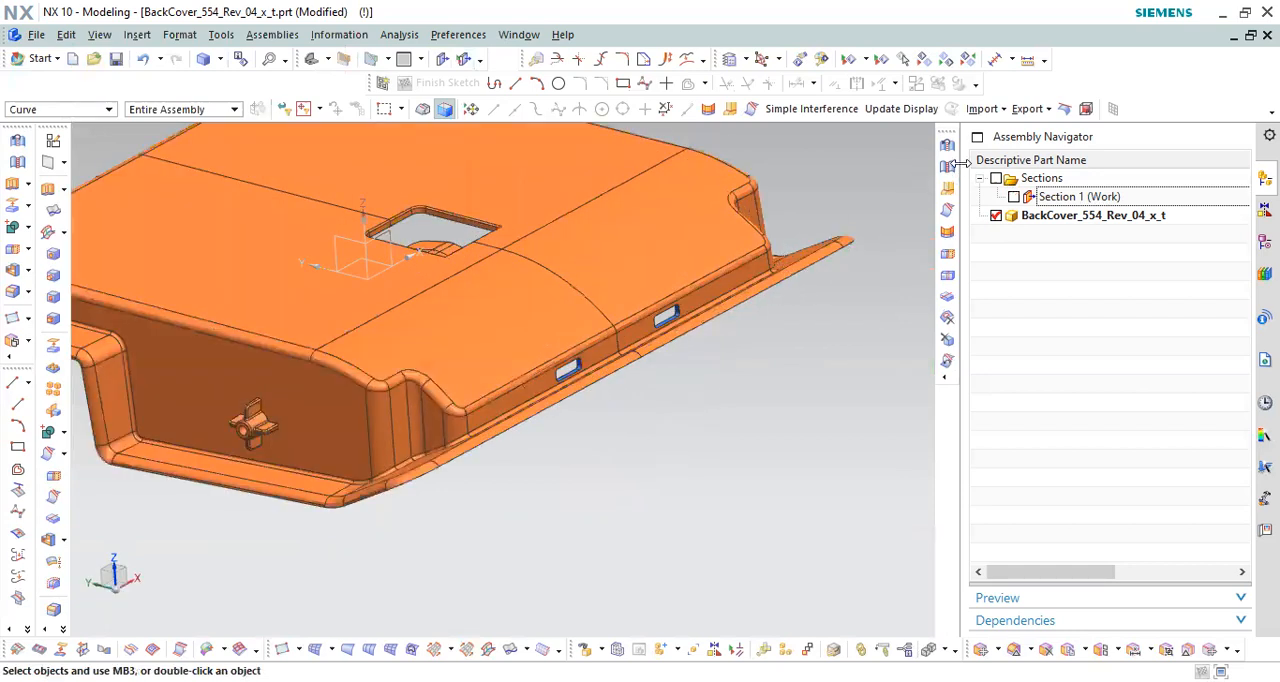
{"action": "scroll", "coordinate": [757, 277], "scroll_direction": "down", "scroll_amount": 5}
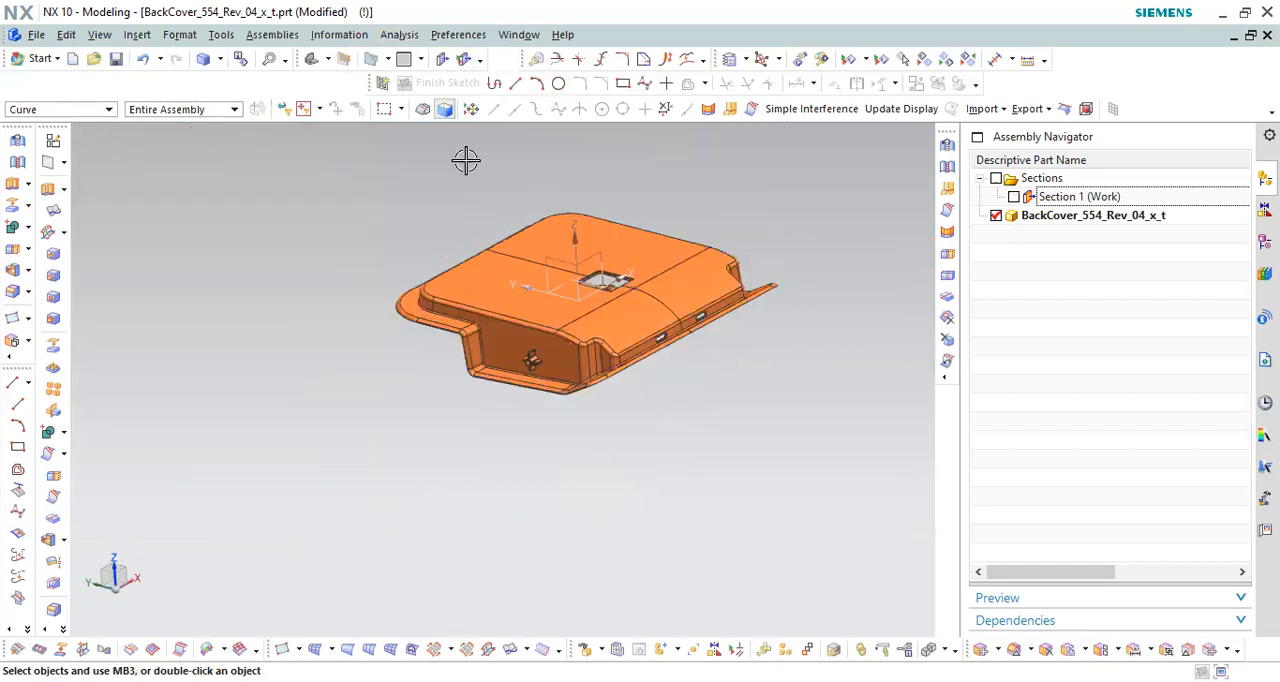
Step: Rerun the face slope analysis on the cover and review its data range and number of colors settings
{"action": "left_click", "coordinate": [400, 35]}
{"action": "mouse_move", "coordinate": [497, 399]}
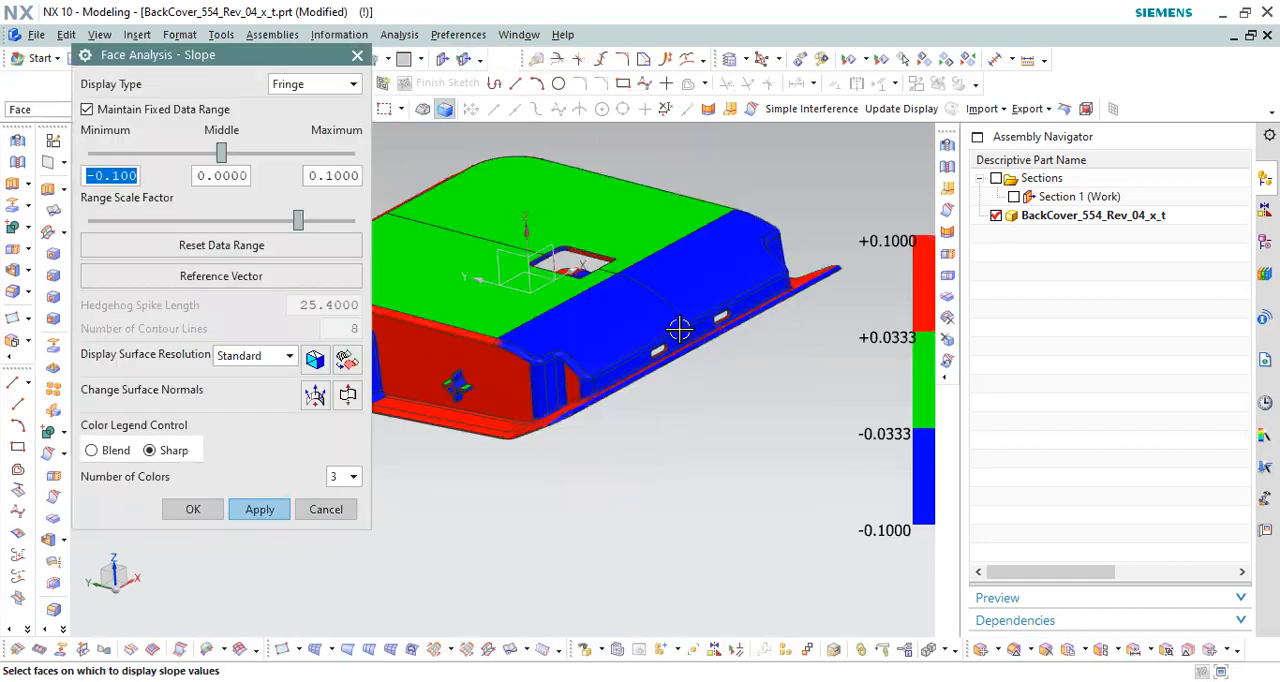
{"action": "middle_click_drag", "start_coordinate": [680, 329], "coordinate": [691, 318]}
{"action": "scroll", "coordinate": [691, 318], "scroll_direction": "down", "scroll_amount": 2}
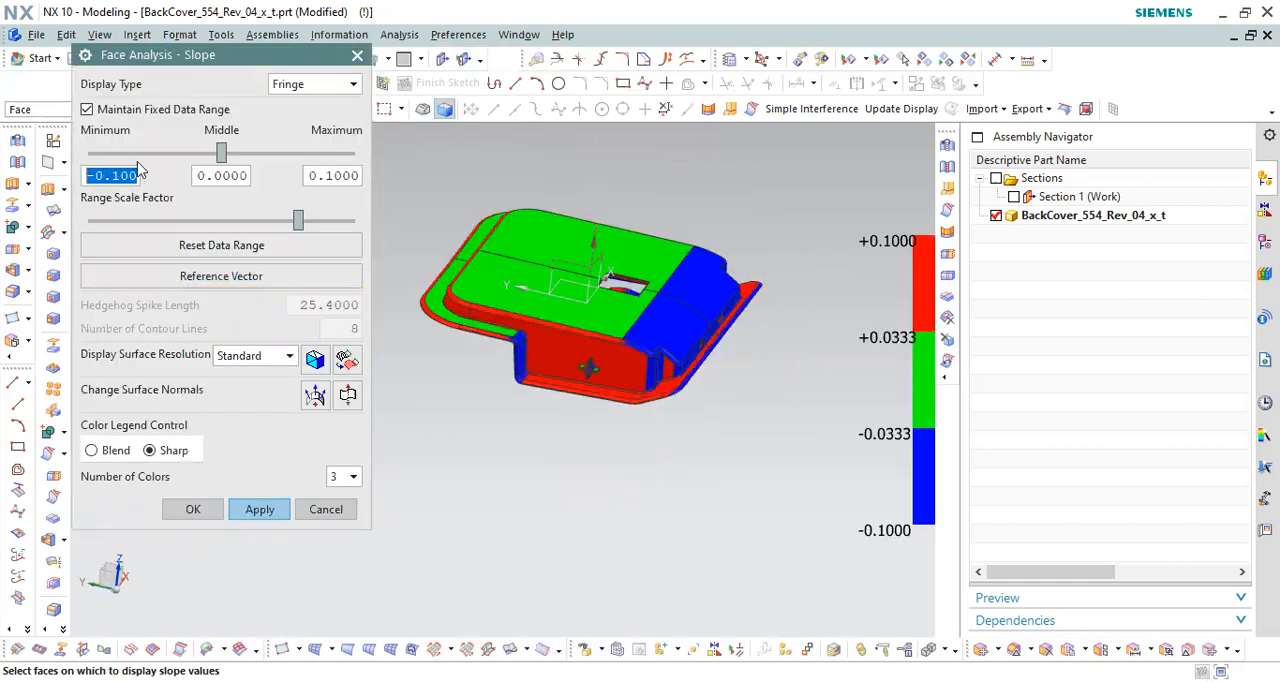
{"action": "left_click_drag", "start_coordinate": [324, 176], "coordinate": [364, 177]}
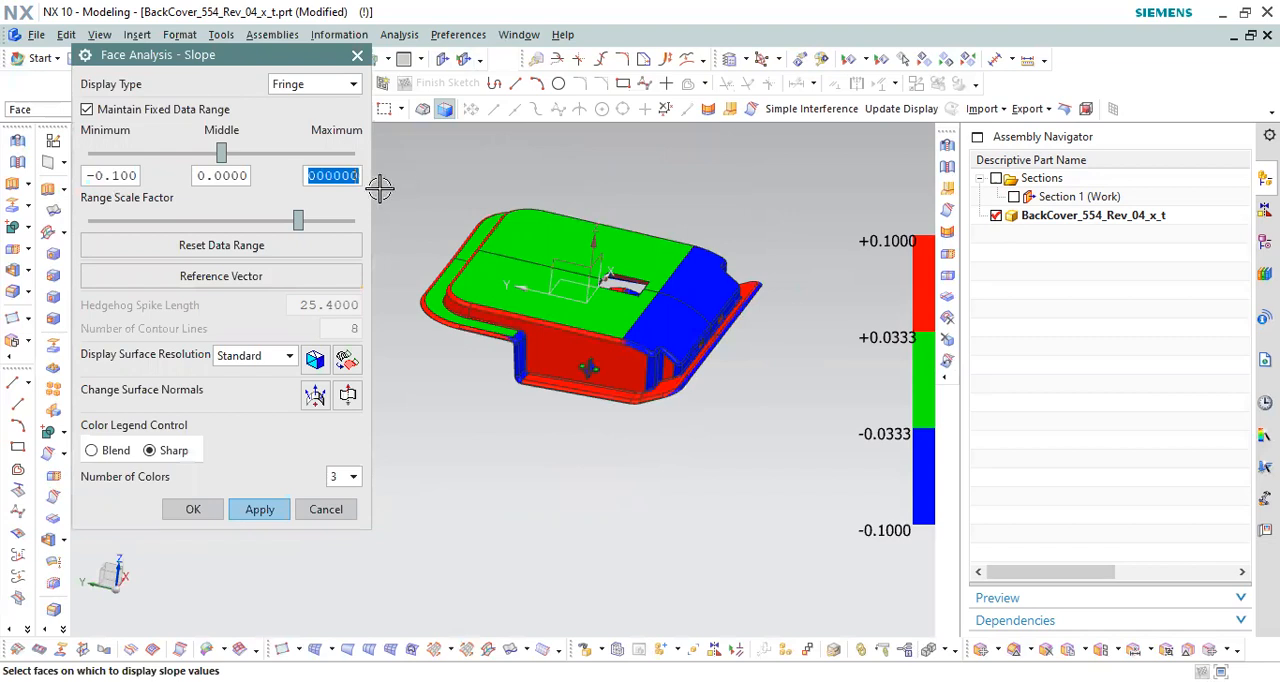
{"action": "left_click", "coordinate": [221, 175]}
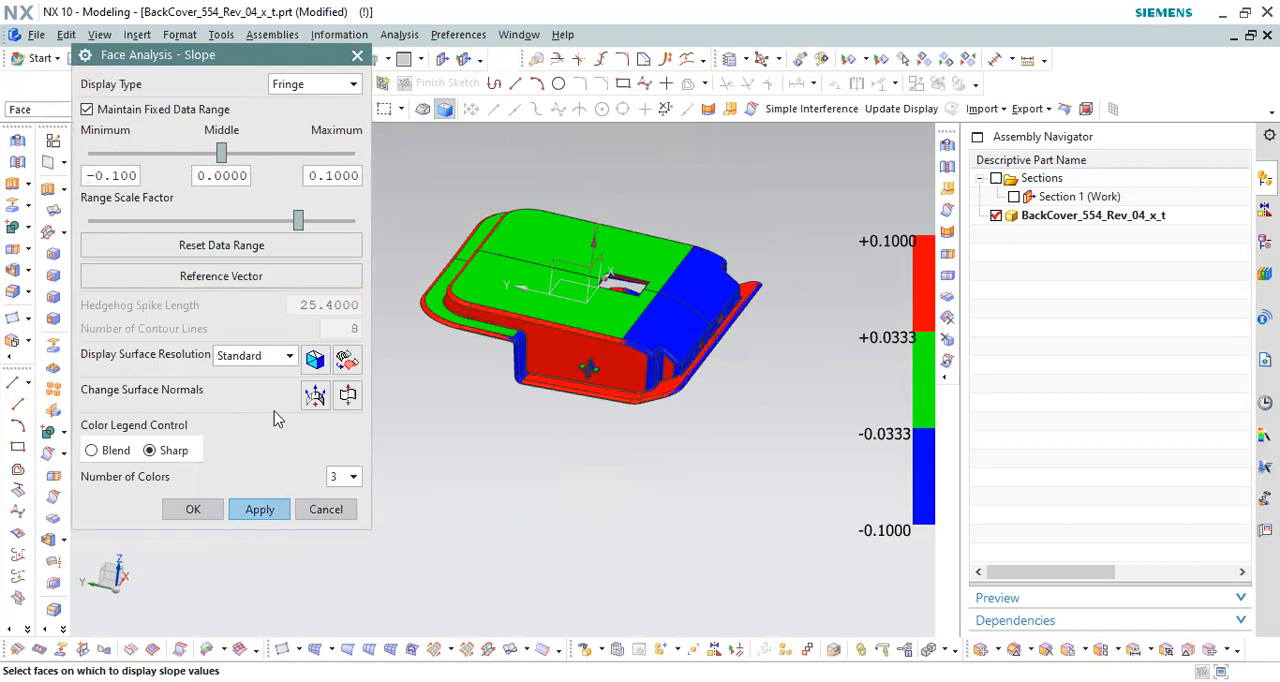
{"action": "left_click", "coordinate": [356, 482]}
{"action": "left_click", "coordinate": [335, 515]}
Step: Set the slope analysis reference vector to the Y-axis
{"action": "left_click", "coordinate": [228, 284]}
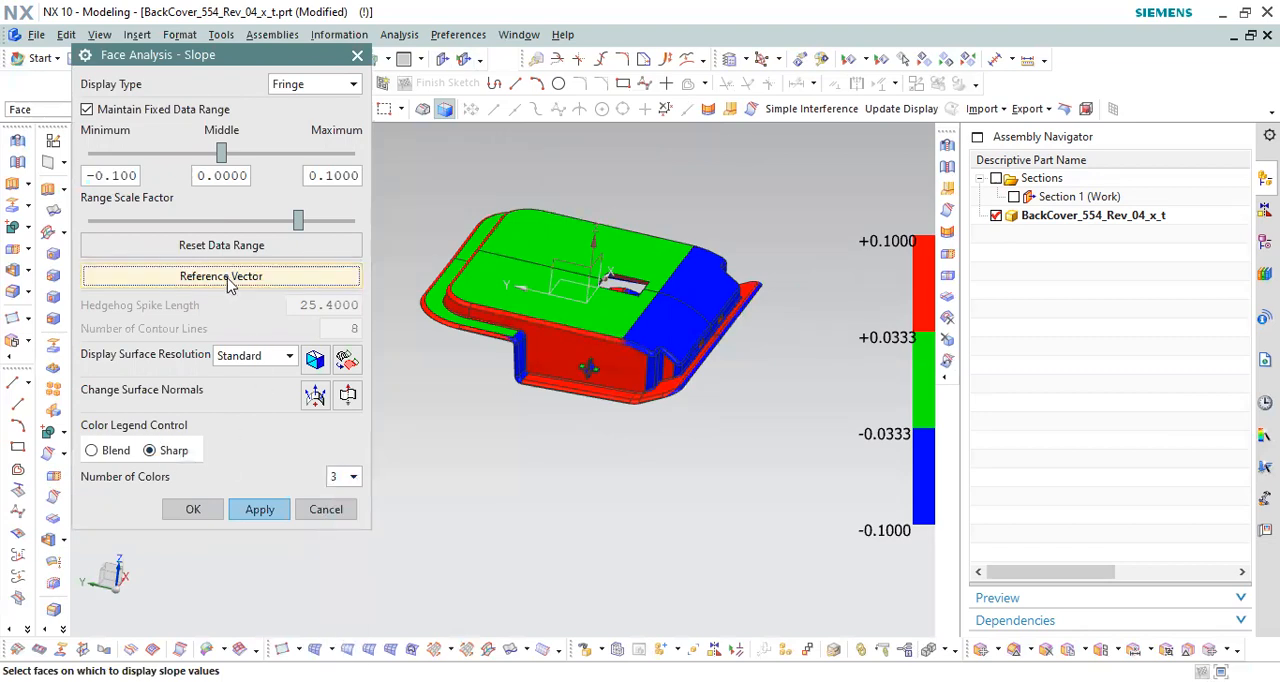
{"action": "scroll", "coordinate": [769, 406], "scroll_direction": "up", "scroll_amount": 3}
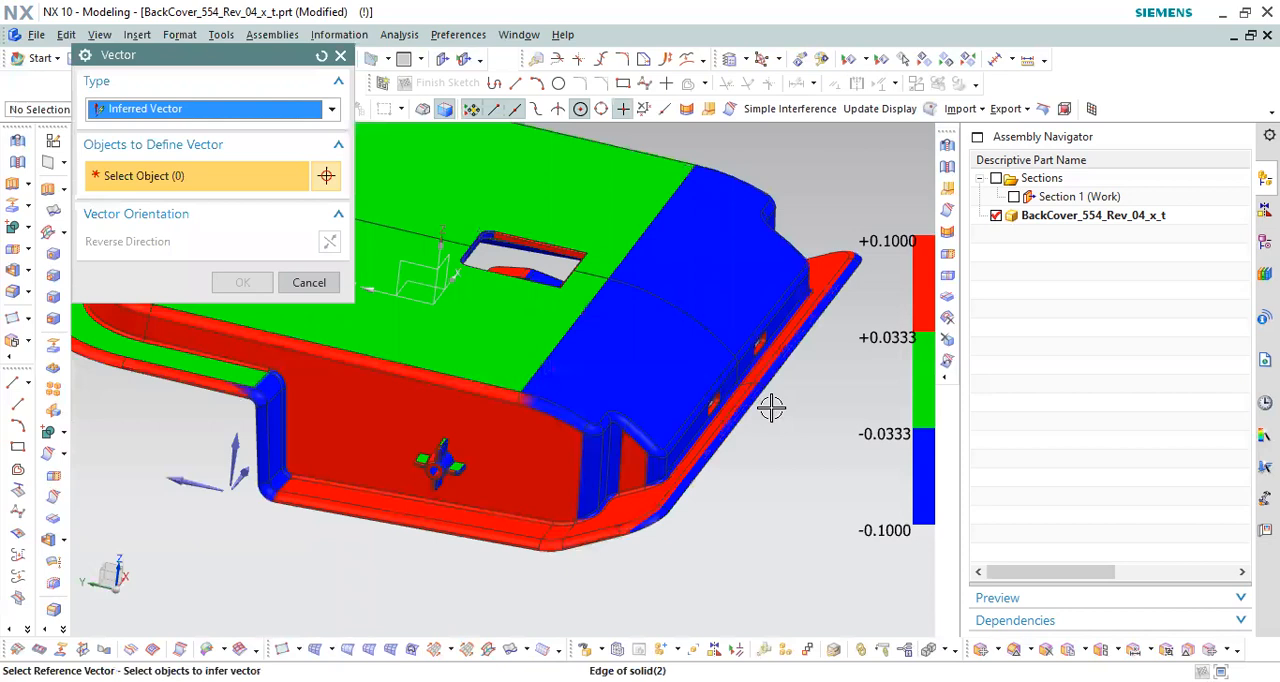
{"action": "scroll", "coordinate": [761, 220], "scroll_direction": "up", "scroll_amount": 3}
{"action": "scroll", "coordinate": [689, 256], "scroll_direction": "down", "scroll_amount": 2}
{"action": "scroll", "coordinate": [760, 252], "scroll_direction": "down", "scroll_amount": 2}
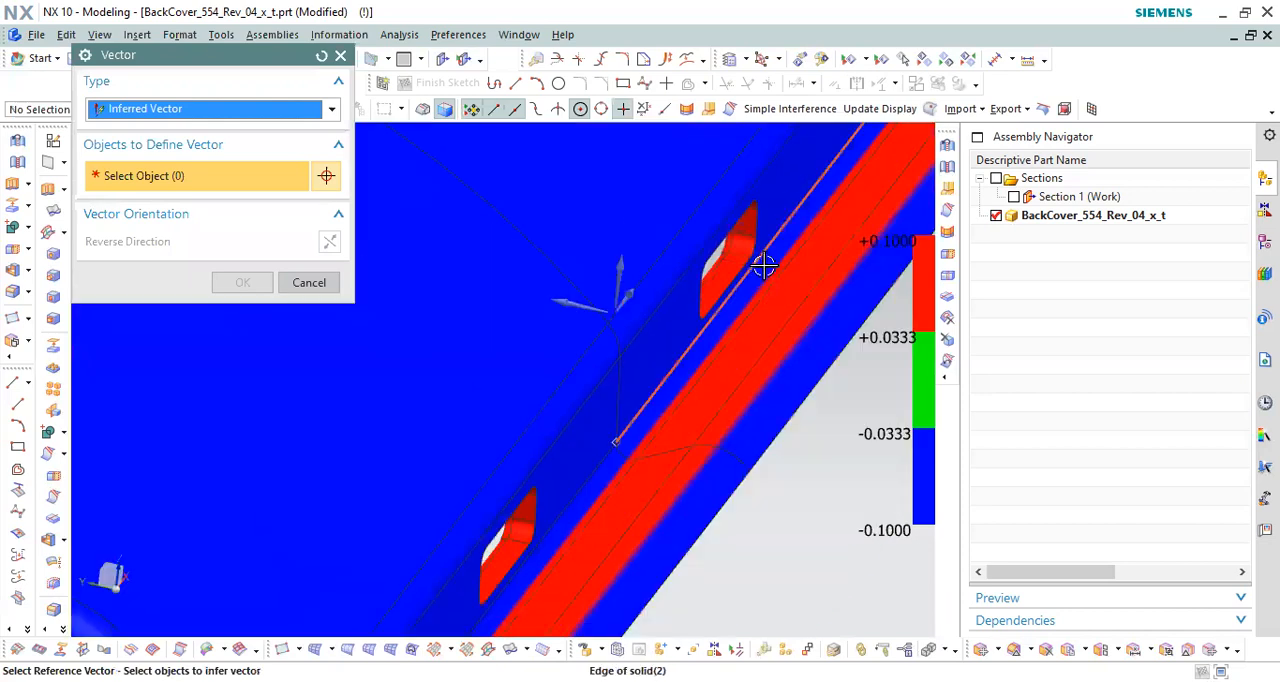
{"action": "scroll", "coordinate": [791, 257], "scroll_direction": "down", "scroll_amount": 3}
{"action": "scroll", "coordinate": [740, 250], "scroll_direction": "down", "scroll_amount": 1}
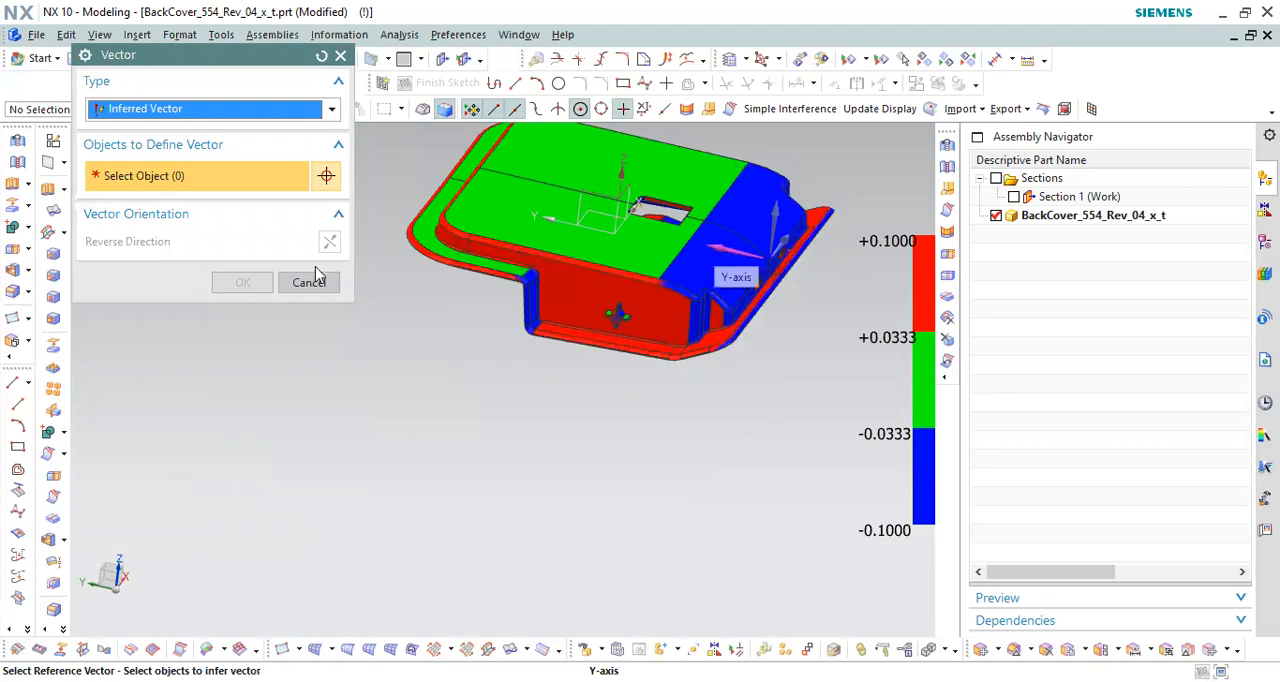
{"action": "left_click", "coordinate": [247, 284]}
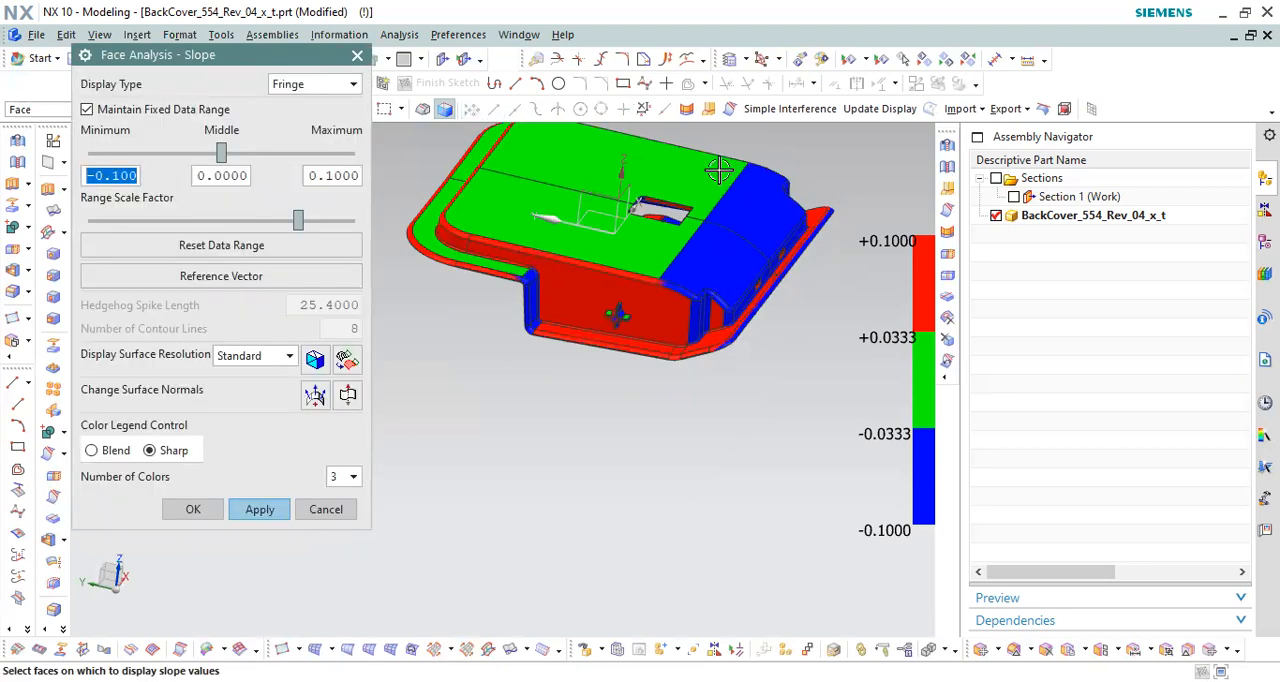
Step: Examine the slope colors around the end-wall slots from inside the cover
{"action": "scroll", "coordinate": [720, 289], "scroll_direction": "down", "scroll_amount": 3}
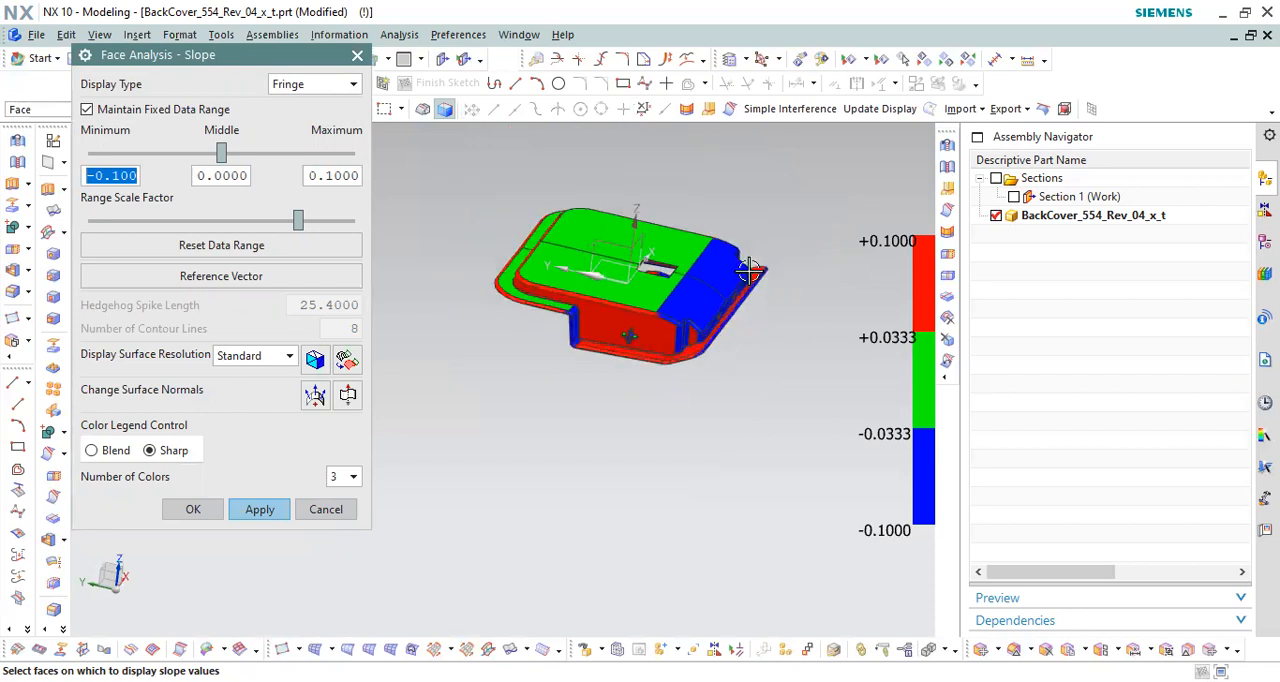
{"action": "scroll", "coordinate": [723, 289], "scroll_direction": "up", "scroll_amount": 6}
{"action": "middle_click_drag", "start_coordinate": [709, 360], "coordinate": [695, 316]}
{"action": "scroll", "coordinate": [666, 249], "scroll_direction": "up", "scroll_amount": 5}
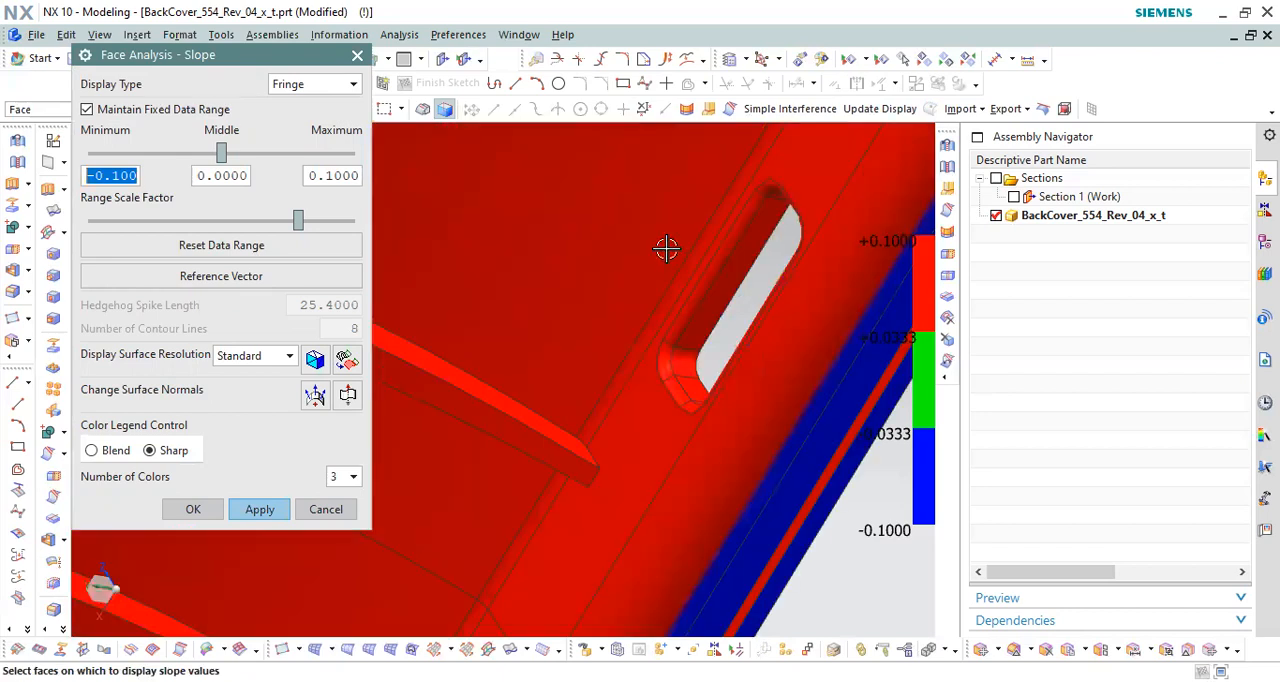
{"action": "scroll", "coordinate": [666, 248], "scroll_direction": "down", "scroll_amount": 1}
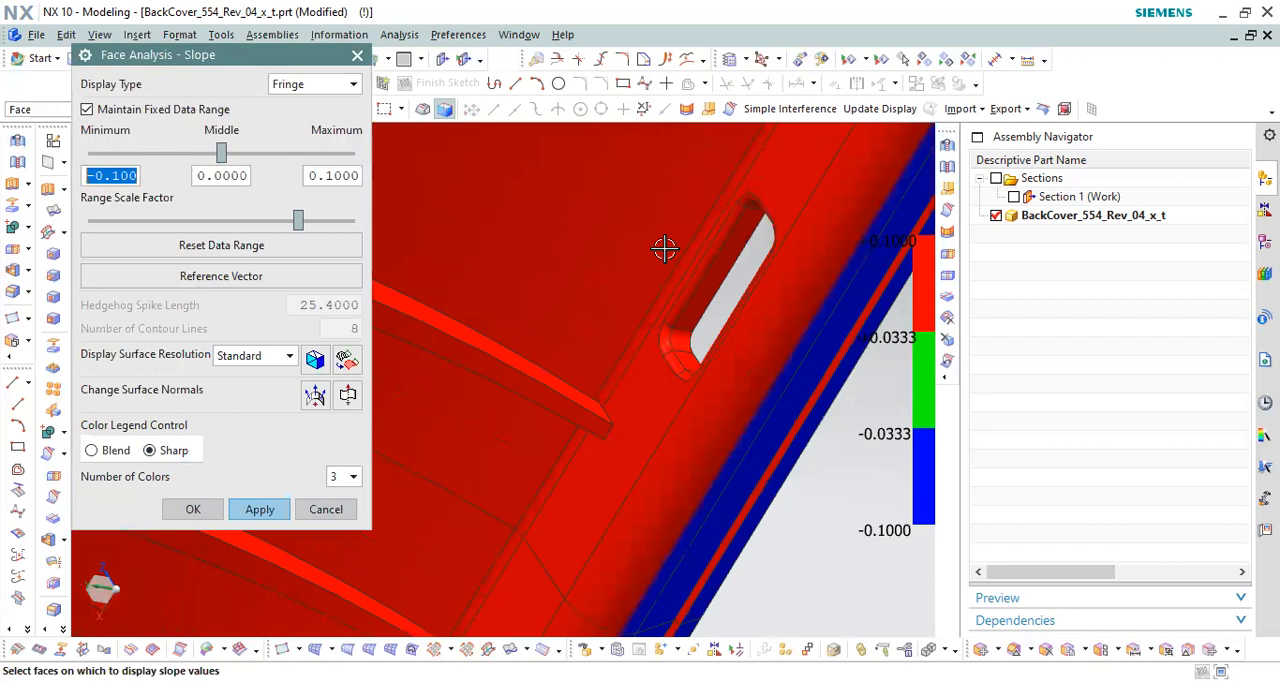
{"action": "scroll", "coordinate": [749, 289], "scroll_direction": "down", "scroll_amount": 2}
{"action": "middle_click_drag", "start_coordinate": [749, 289], "coordinate": [814, 289]}
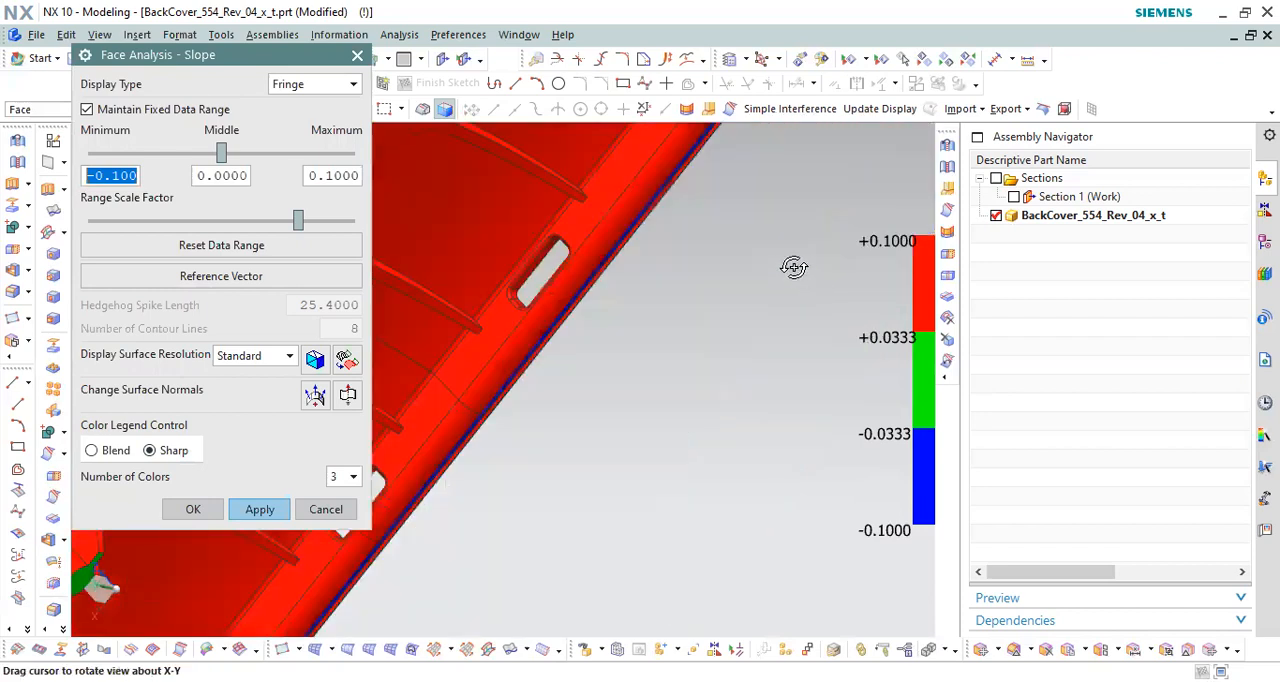
{"action": "scroll", "coordinate": [791, 266], "scroll_direction": "up", "scroll_amount": 3}
{"action": "scroll", "coordinate": [689, 235], "scroll_direction": "down", "scroll_amount": 3}
{"action": "scroll", "coordinate": [691, 345], "scroll_direction": "up", "scroll_amount": 4}
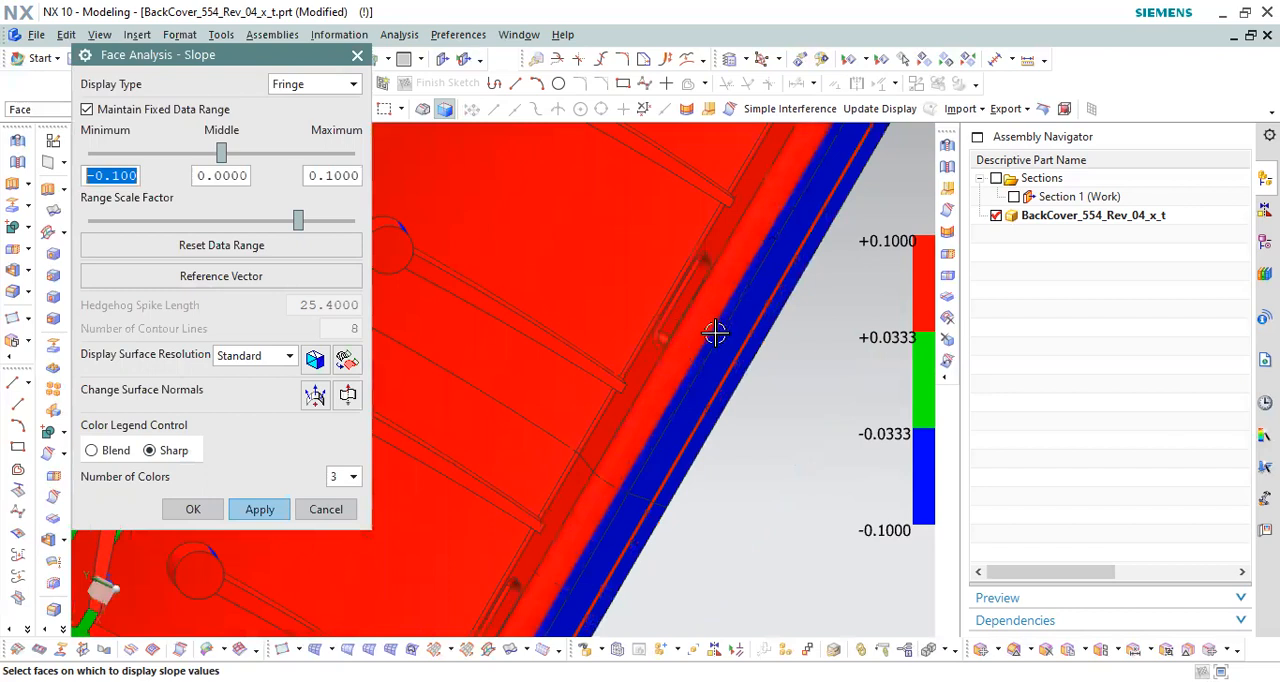
Step: Compare the slope colors on the cover's inner ribs, bosses and central opening, from close up and in full view
{"action": "scroll", "coordinate": [620, 315], "scroll_direction": "down", "scroll_amount": 3}
{"action": "middle_click_drag", "start_coordinate": [605, 291], "coordinate": [630, 326]}
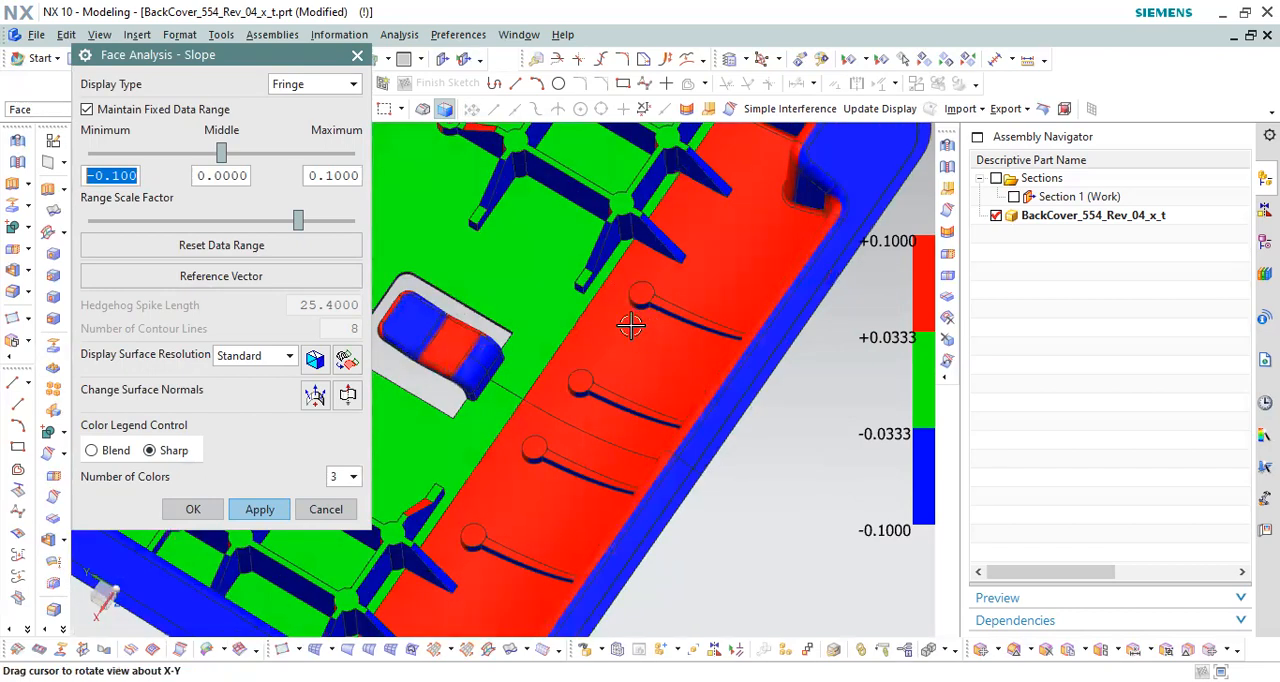
{"action": "scroll", "coordinate": [709, 340], "scroll_direction": "down", "scroll_amount": 4}
{"action": "scroll", "coordinate": [629, 327], "scroll_direction": "up", "scroll_amount": 4}
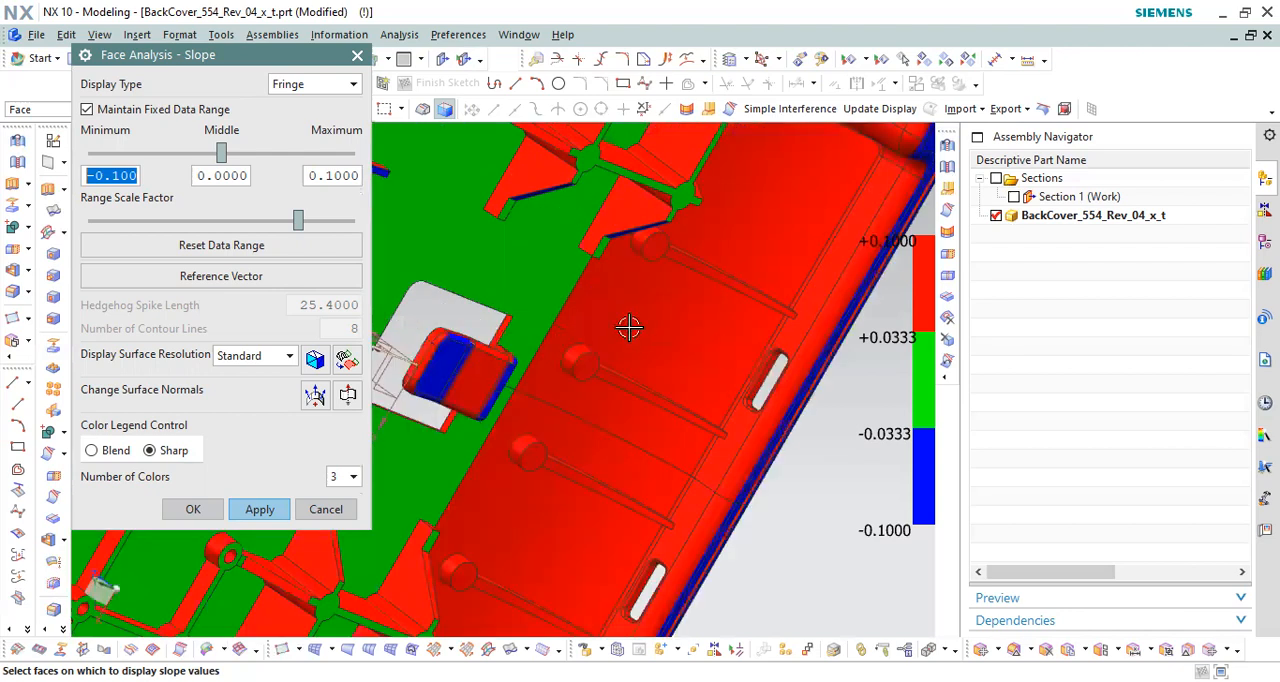
{"action": "middle_click_drag", "start_coordinate": [686, 294], "coordinate": [609, 283]}
{"action": "scroll", "coordinate": [609, 283], "scroll_direction": "down", "scroll_amount": 2}
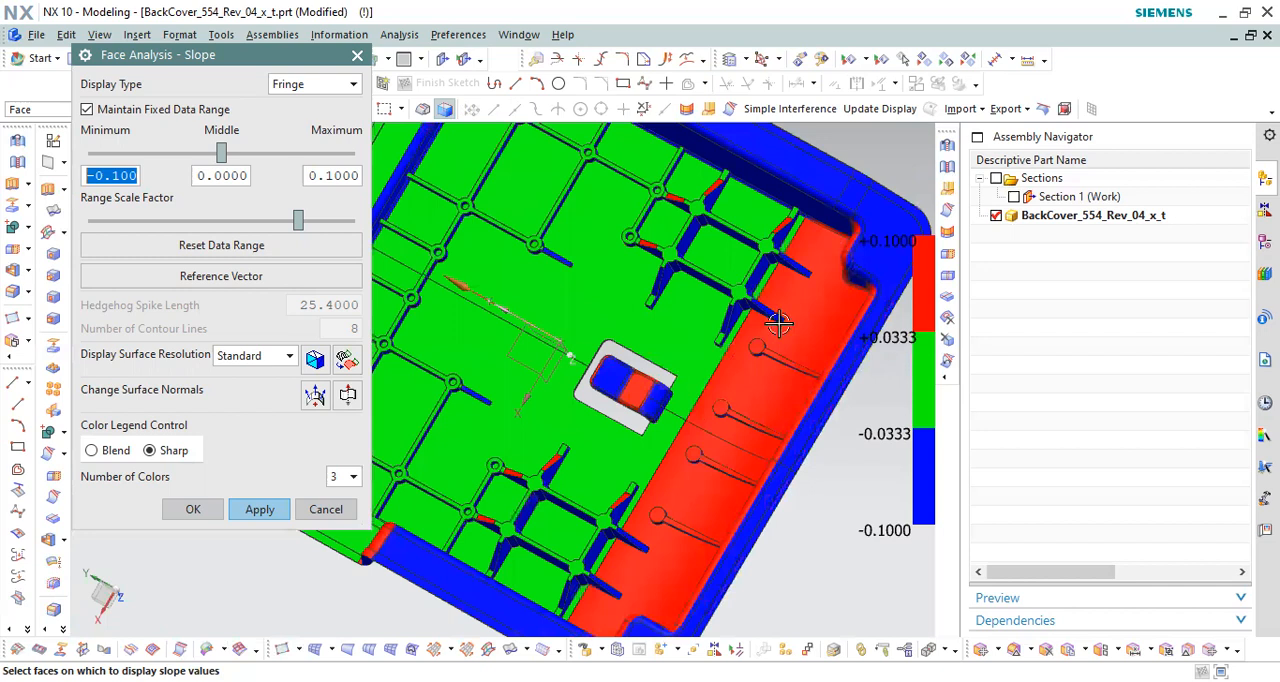
{"action": "scroll", "coordinate": [680, 340], "scroll_direction": "down", "scroll_amount": 2}
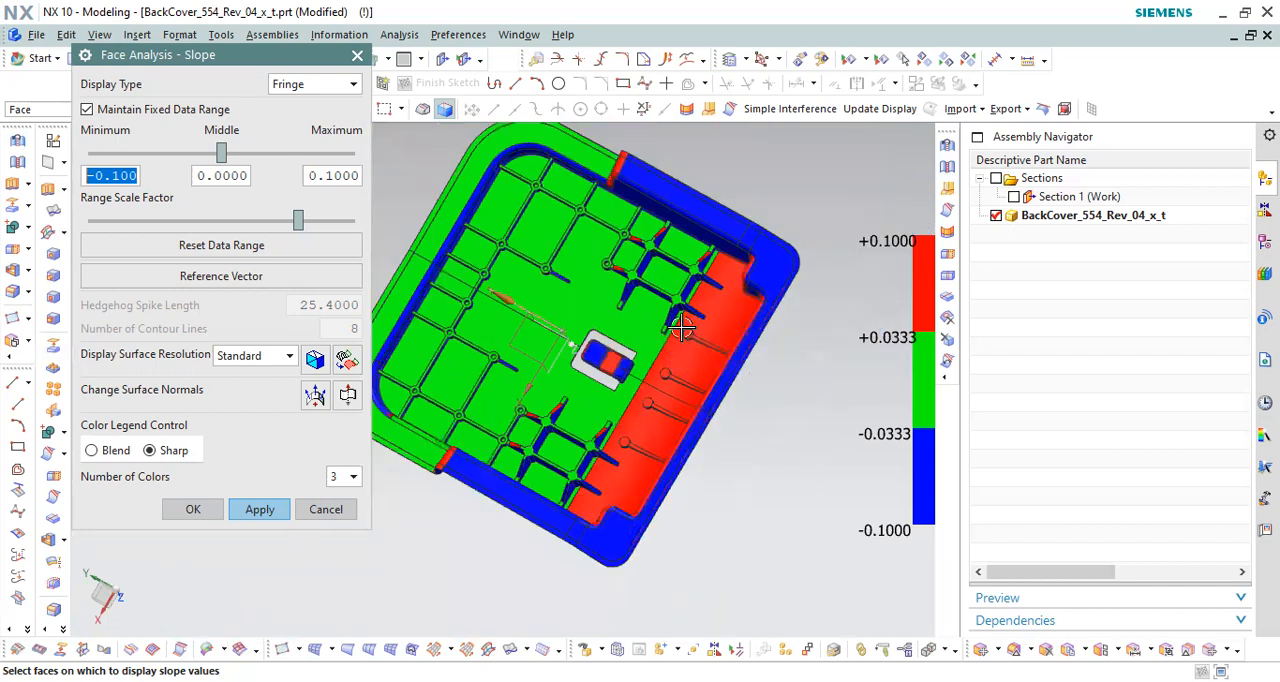
{"action": "scroll", "coordinate": [682, 328], "scroll_direction": "up", "scroll_amount": 4}
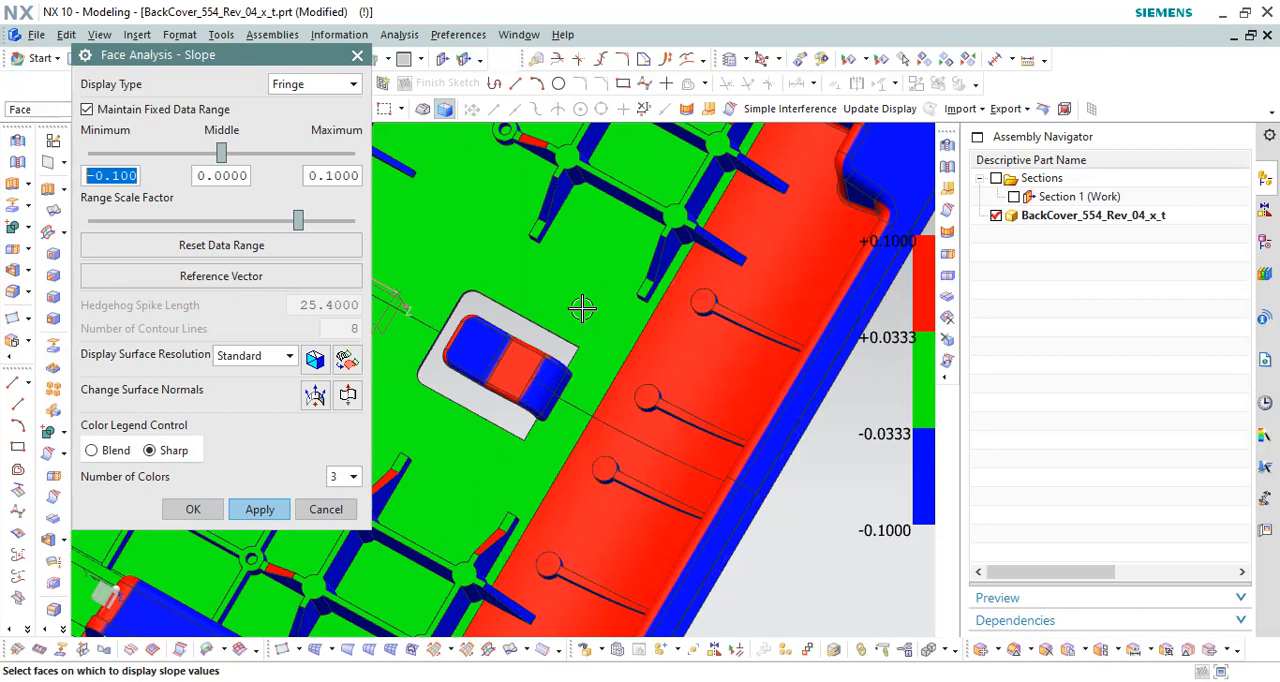
Step: Change the slope analysis reference vector to the opposite of the Y-axis
{"action": "left_click", "coordinate": [263, 279]}
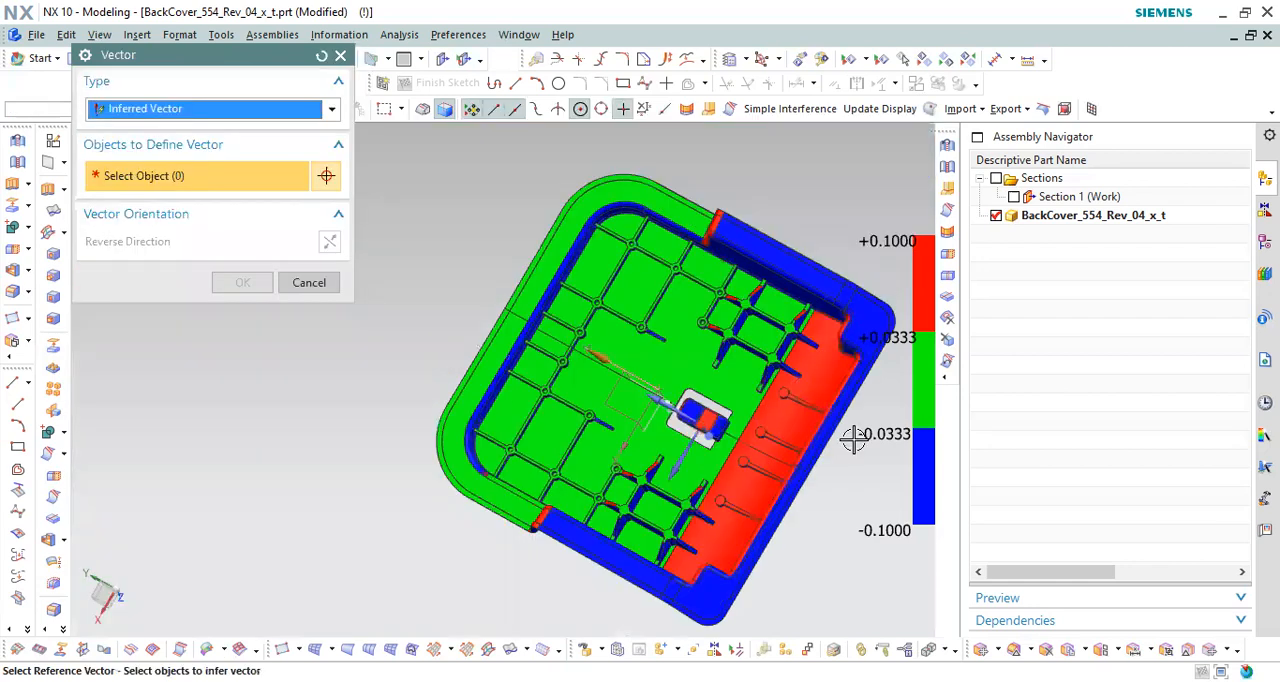
{"action": "middle_click_drag", "start_coordinate": [837, 371], "coordinate": [804, 341]}
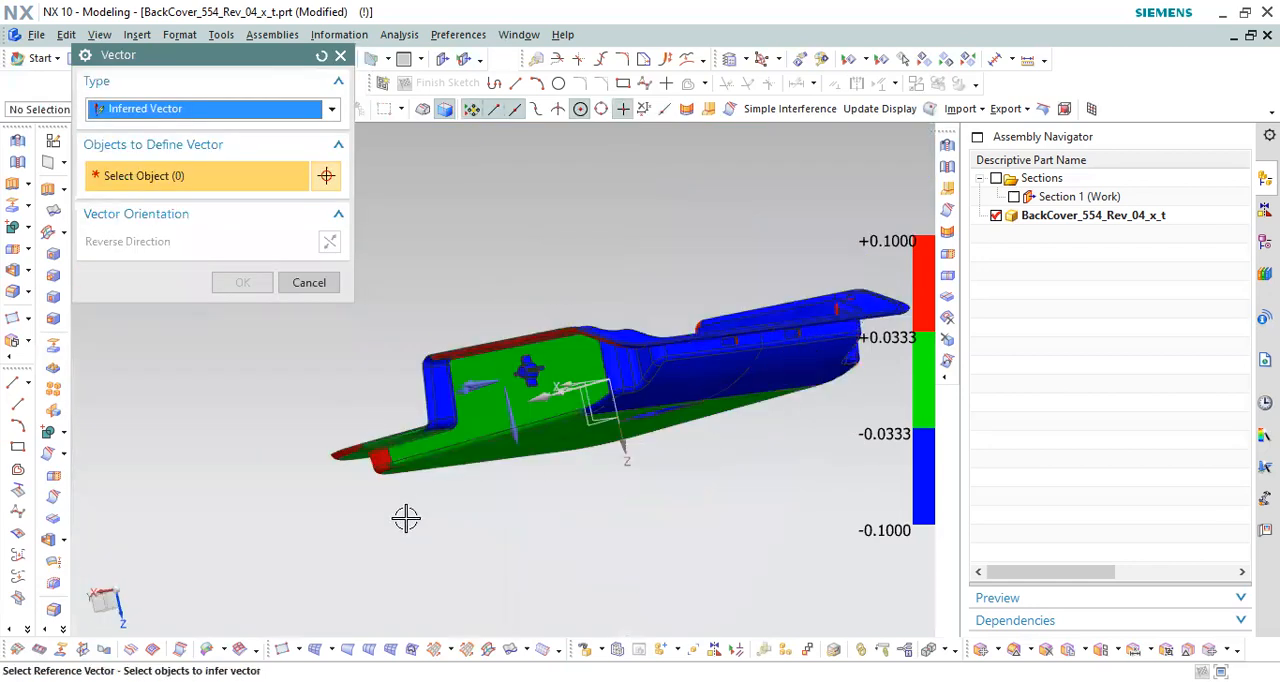
{"action": "middle_click_drag", "start_coordinate": [449, 560], "coordinate": [573, 537]}
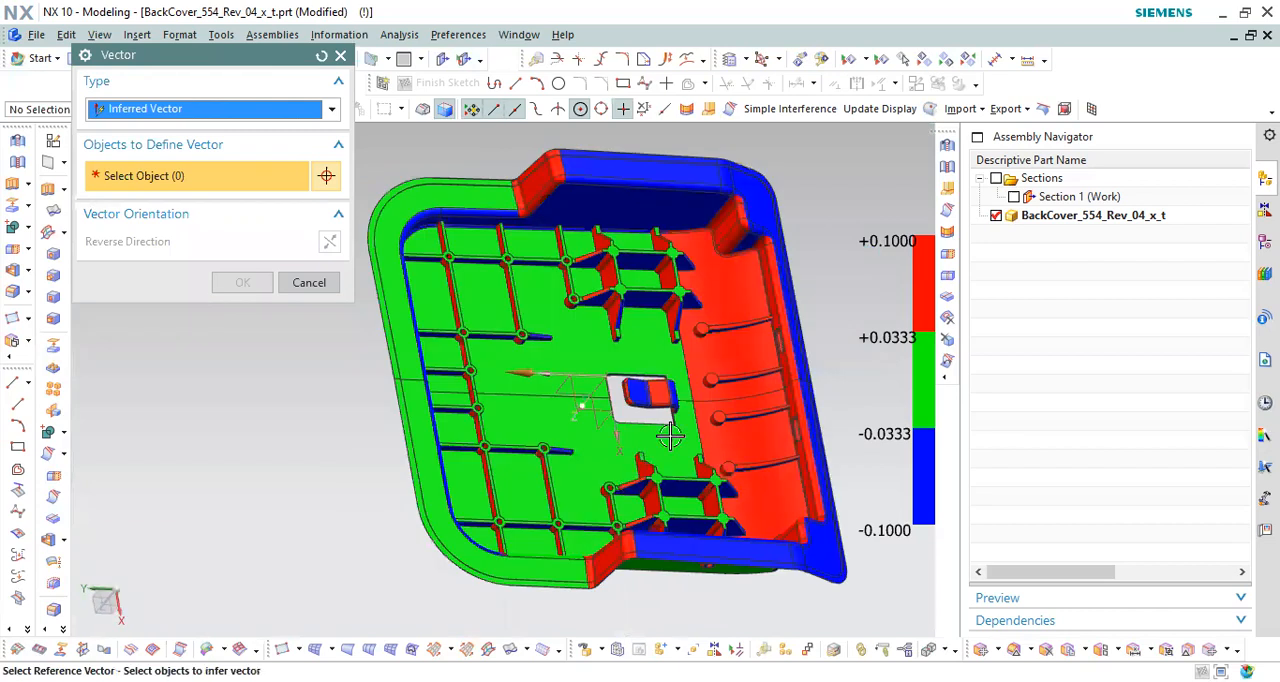
{"action": "scroll", "coordinate": [730, 243], "scroll_direction": "up", "scroll_amount": 5}
{"action": "scroll", "coordinate": [773, 325], "scroll_direction": "down", "scroll_amount": 2}
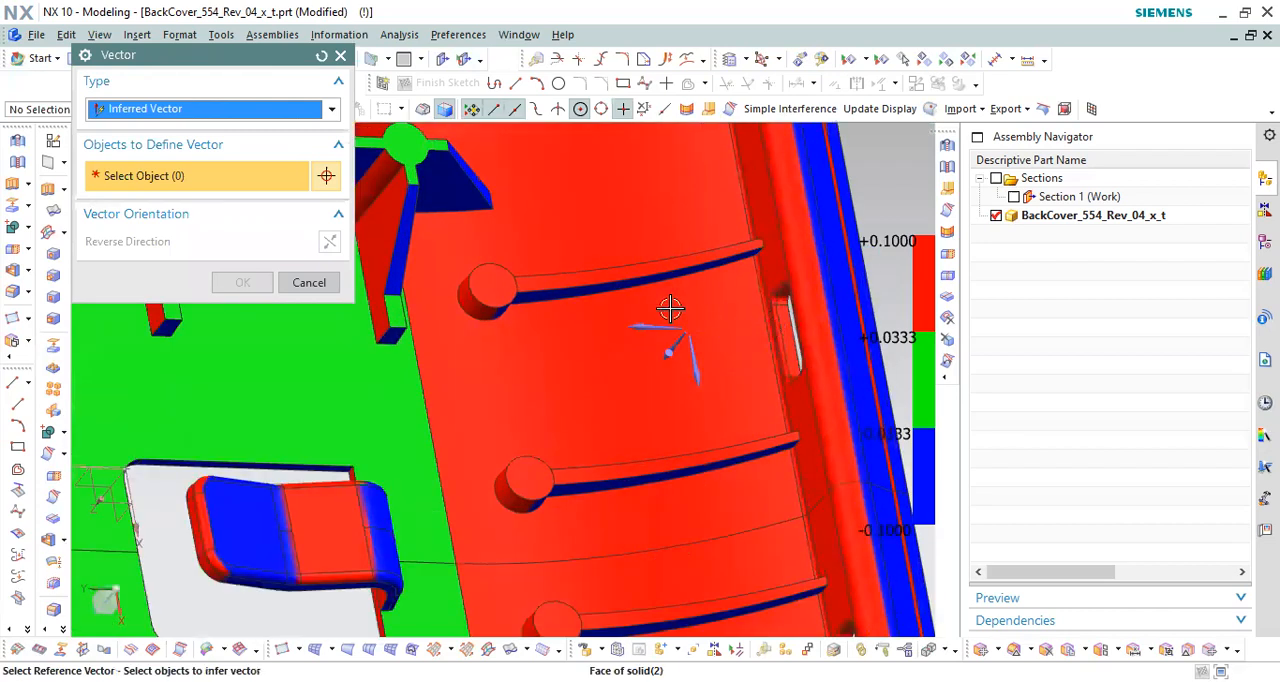
{"action": "left_click", "coordinate": [688, 327]}
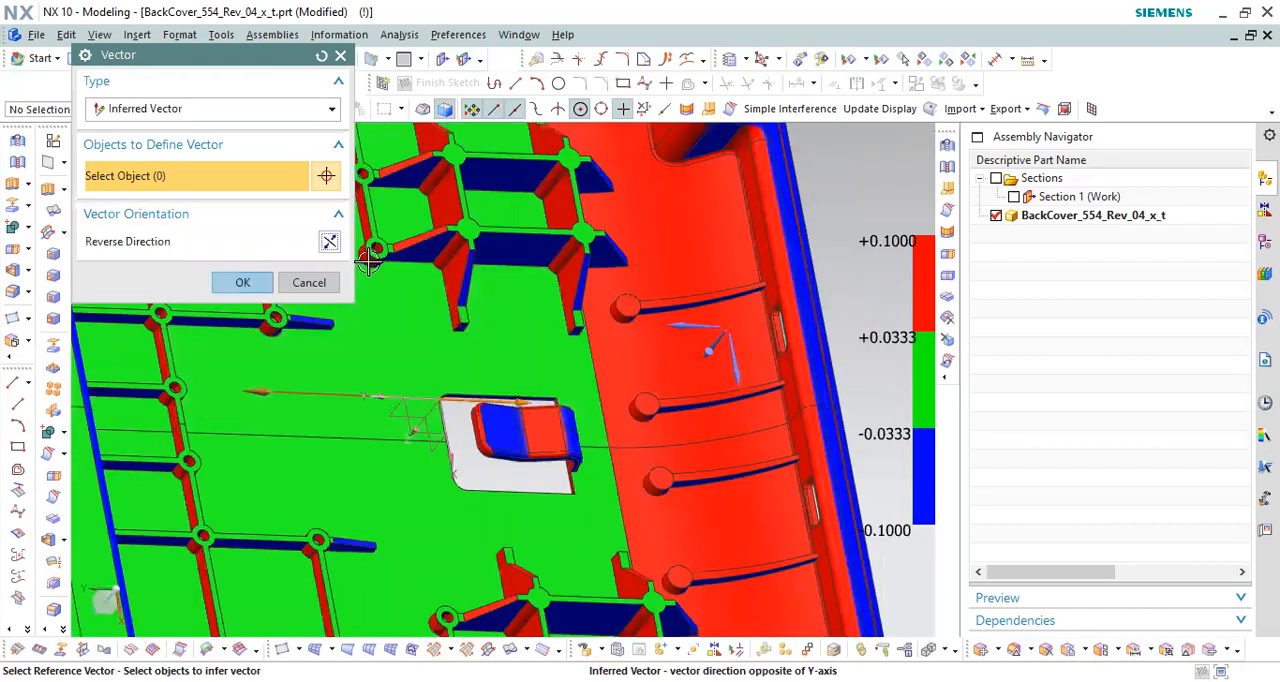
{"action": "left_click", "coordinate": [248, 282]}
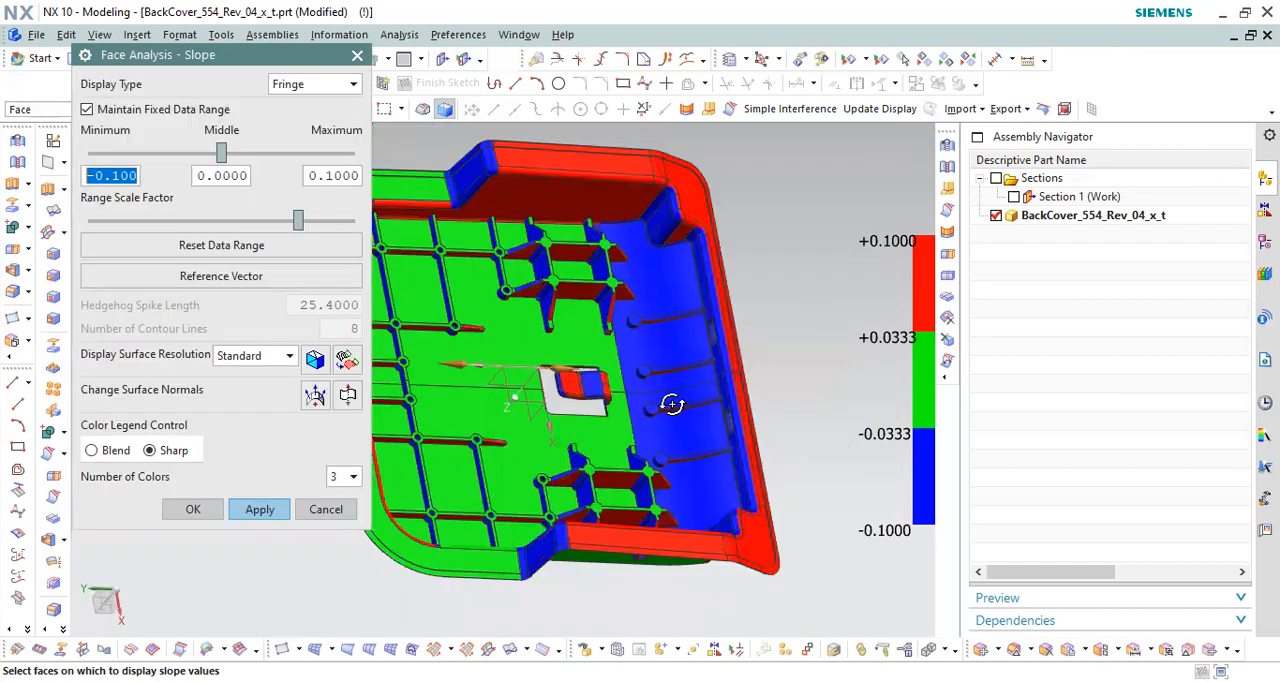
Step: Examine the slope colors on the two end-wall slots and their side faces from outside the cover
{"action": "middle_click_drag", "start_coordinate": [668, 455], "coordinate": [652, 481]}
{"action": "scroll", "coordinate": [694, 466], "scroll_direction": "up", "scroll_amount": 3}
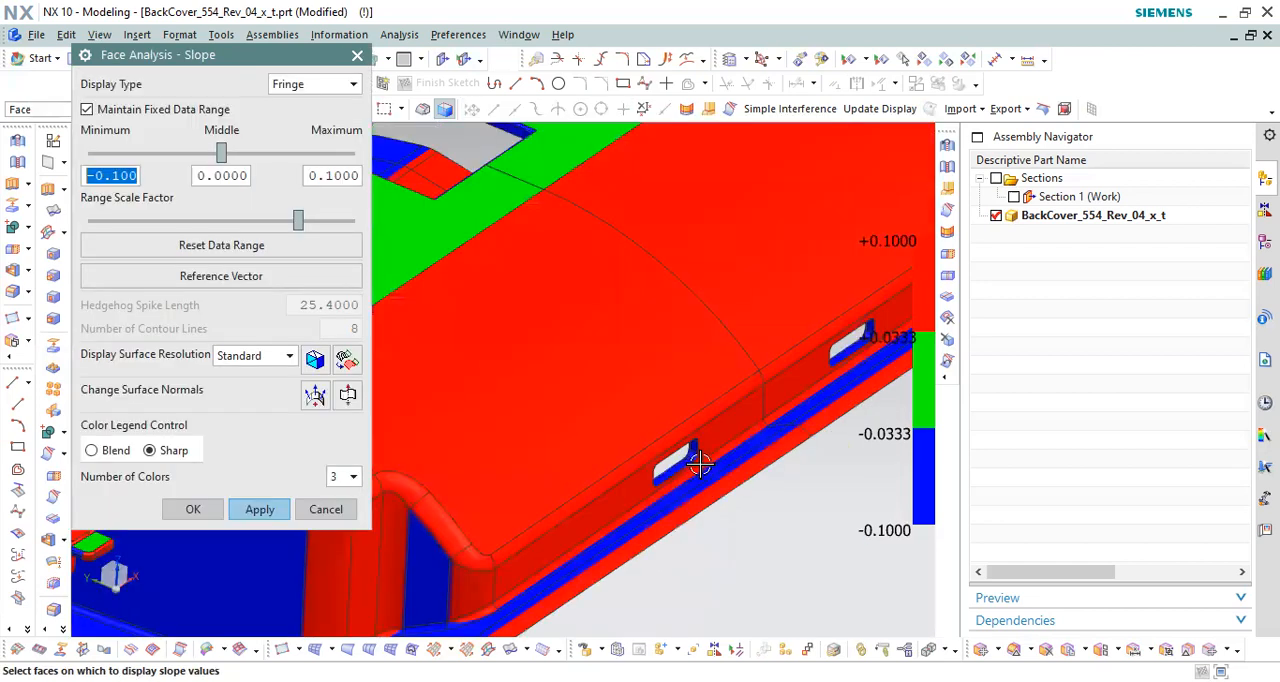
{"action": "scroll", "coordinate": [711, 413], "scroll_direction": "up", "scroll_amount": 3}
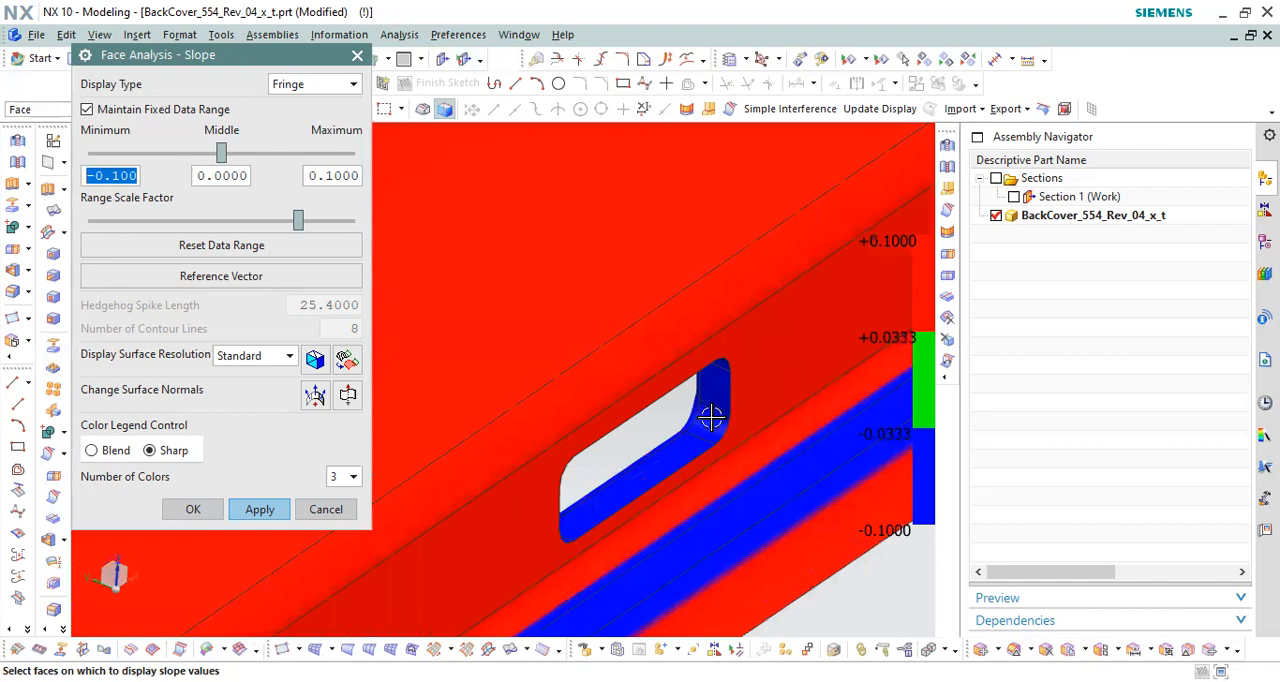
{"action": "scroll", "coordinate": [491, 286], "scroll_direction": "down", "scroll_amount": 3}
{"action": "scroll", "coordinate": [600, 372], "scroll_direction": "down", "scroll_amount": 1}
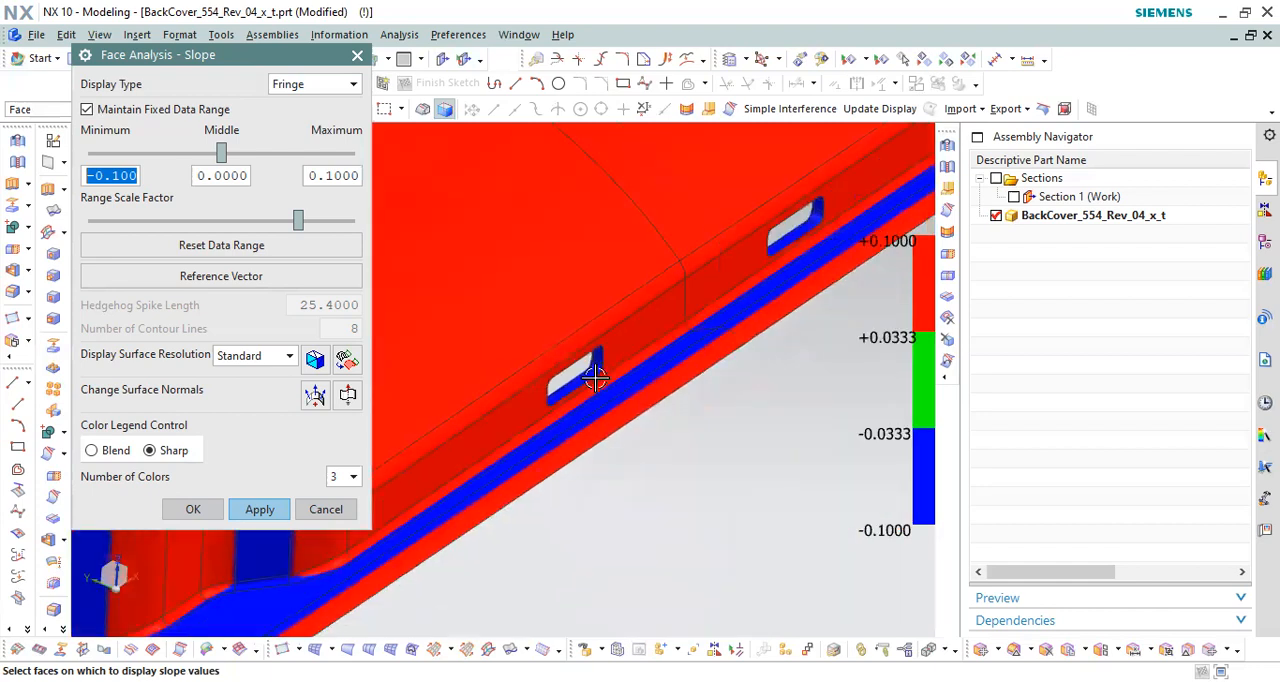
{"action": "scroll", "coordinate": [620, 417], "scroll_direction": "down", "scroll_amount": 3}
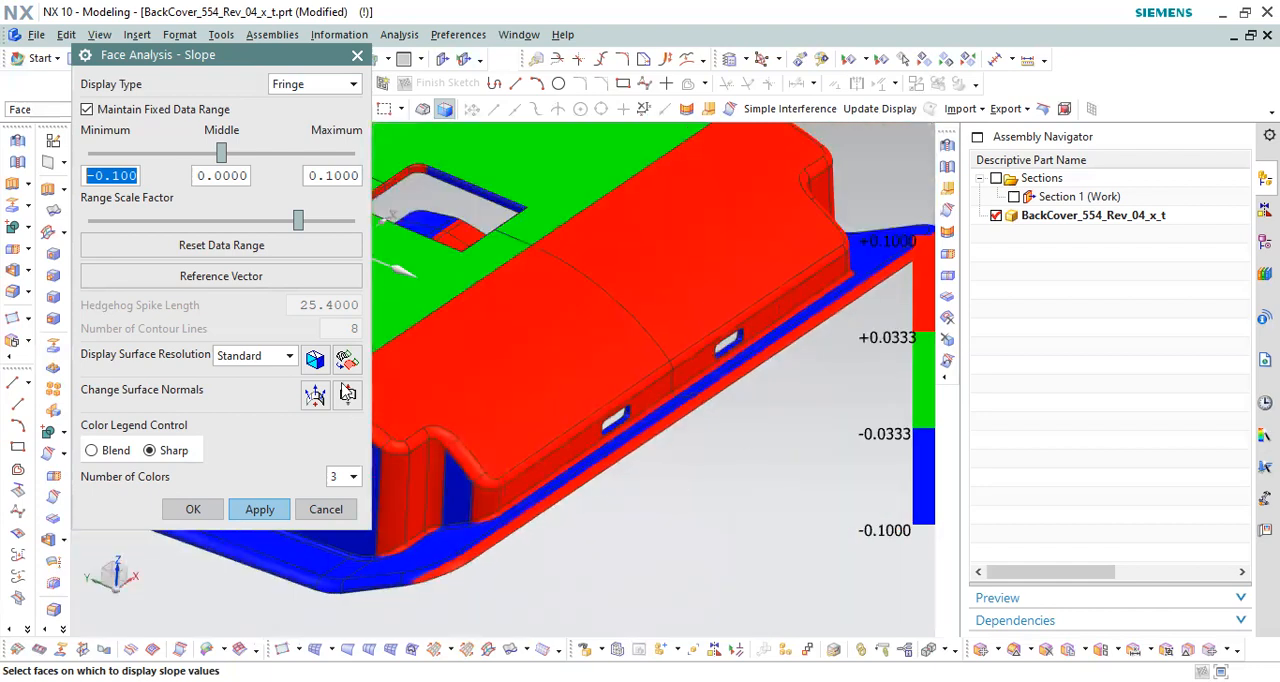
Step: Switch the slope analysis reference vector back to the Y-axis direction
{"action": "left_click", "coordinate": [278, 276]}
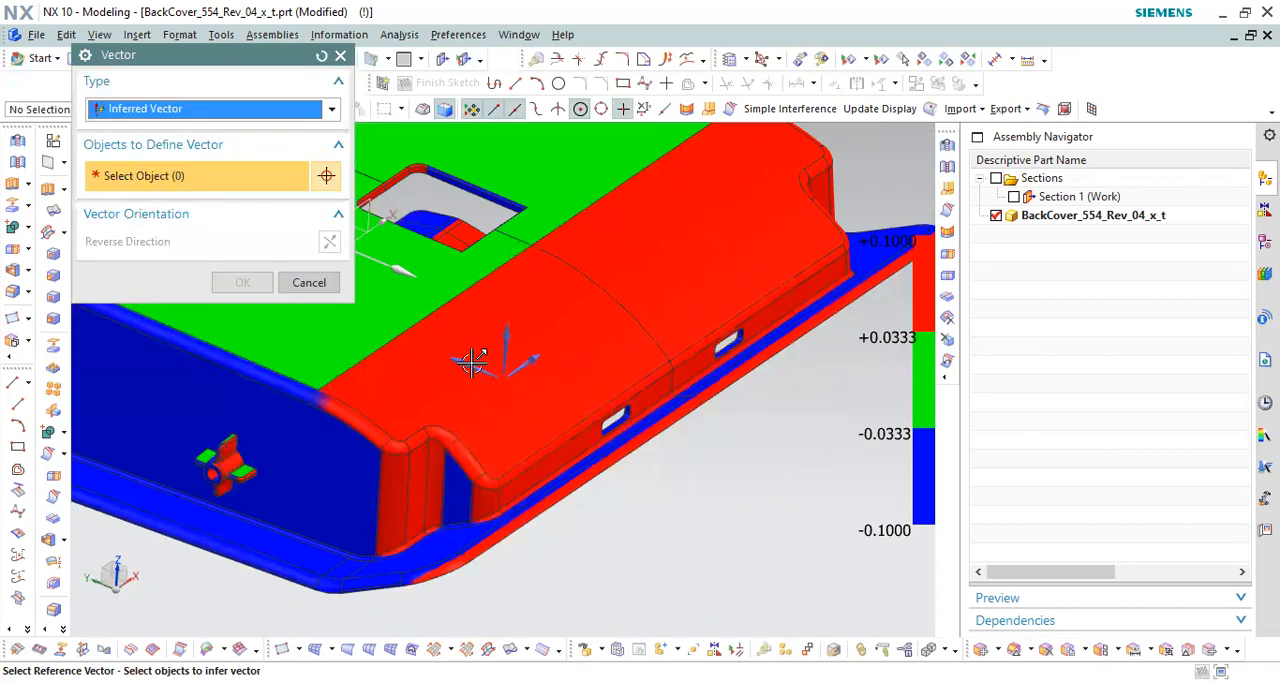
{"action": "left_click", "coordinate": [506, 340]}
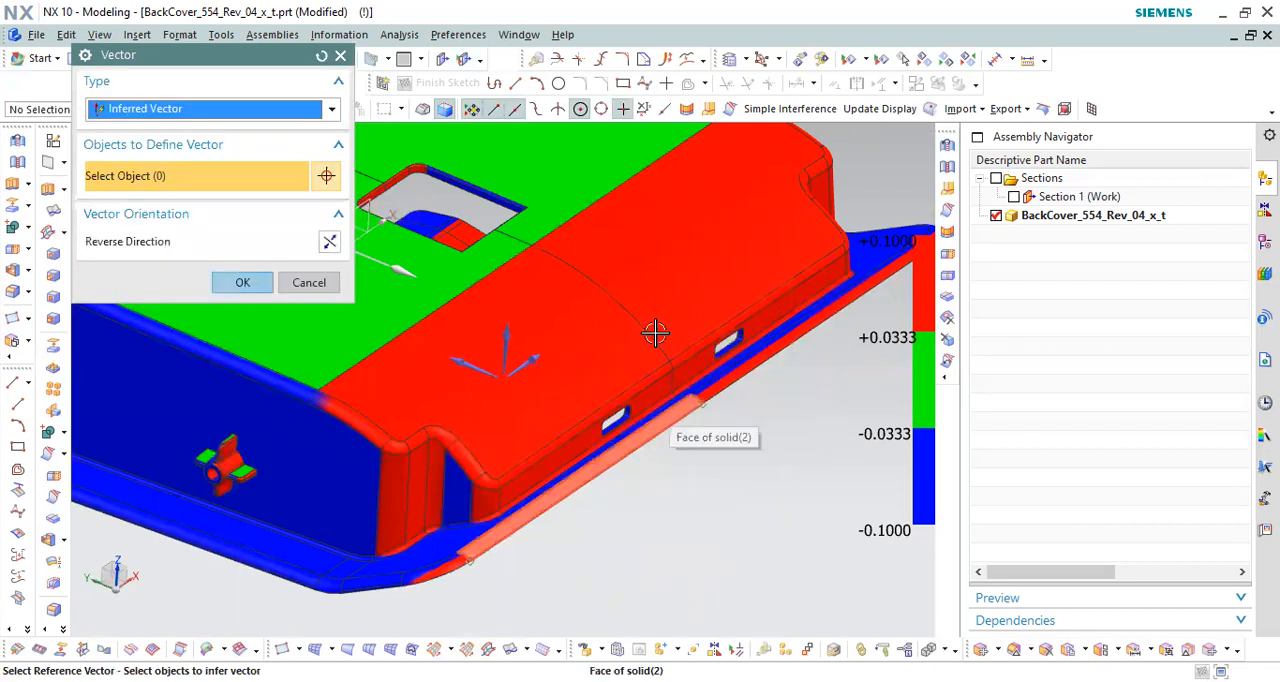
{"action": "scroll", "coordinate": [652, 336], "scroll_direction": "down", "scroll_amount": 4}
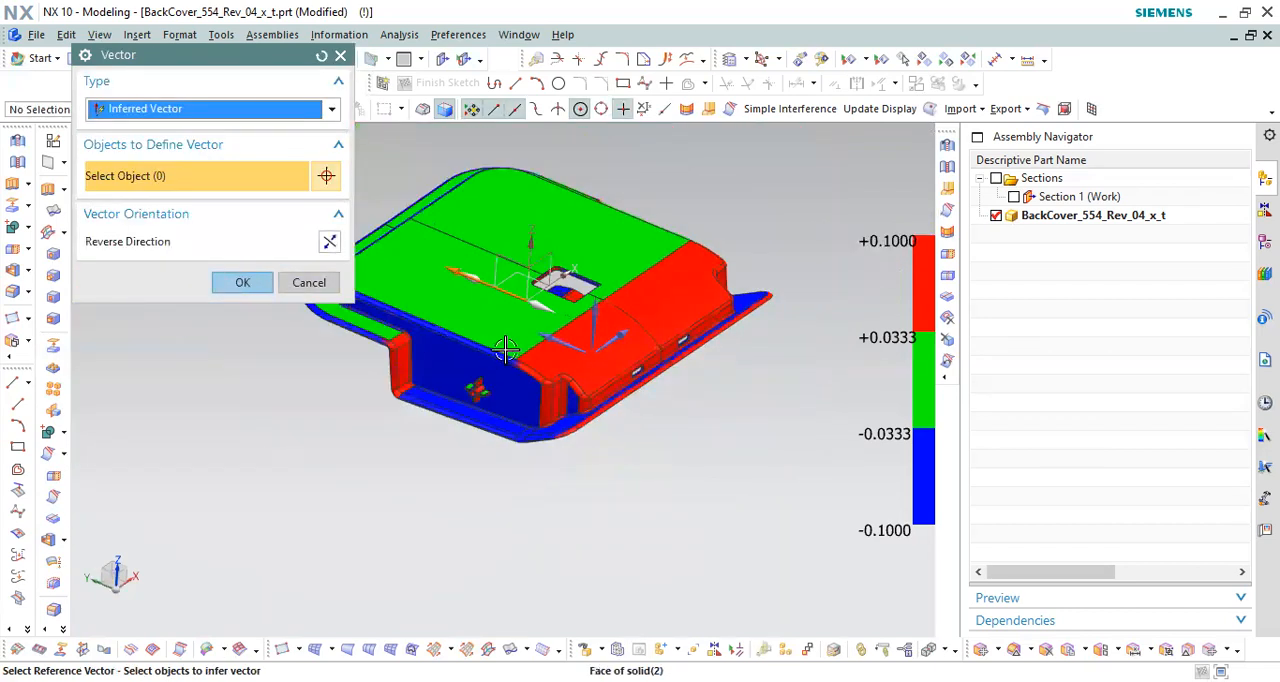
{"action": "left_click", "coordinate": [242, 280]}
Step: Inspect the slots and curved end wall from inside in the slope colors, then return to an outside view
{"action": "middle_click_drag", "start_coordinate": [651, 383], "coordinate": [740, 297]}
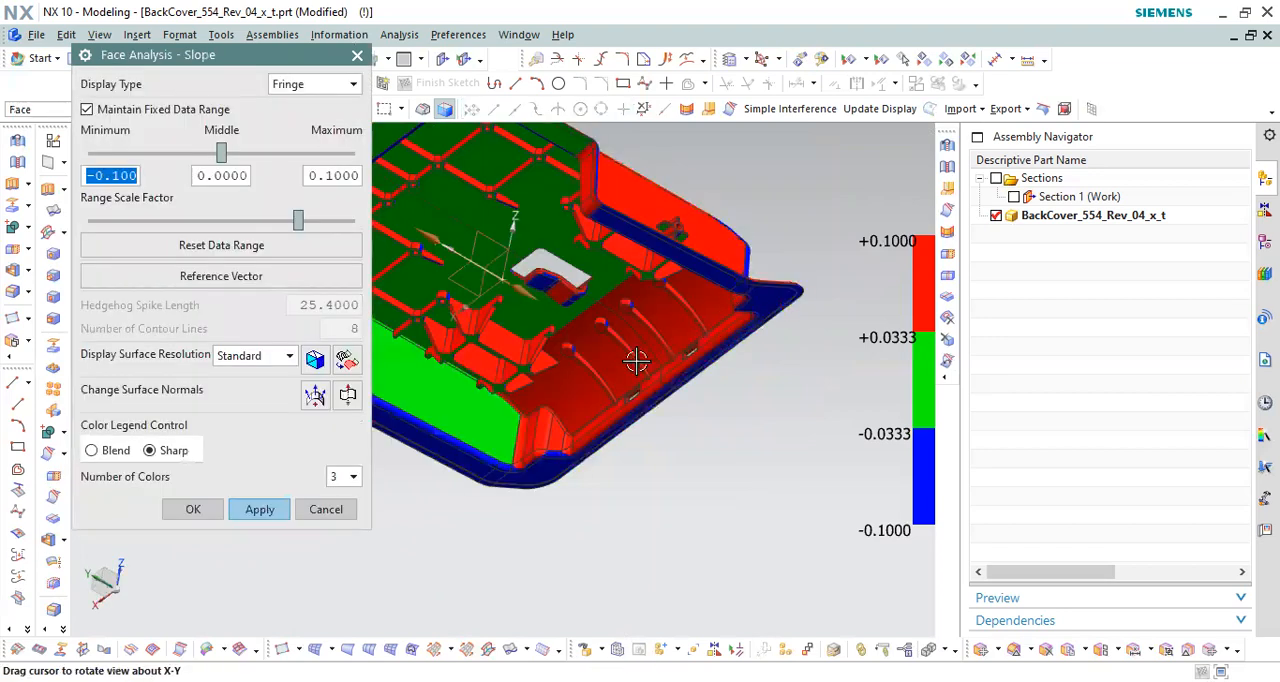
{"action": "scroll", "coordinate": [700, 395], "scroll_direction": "up", "scroll_amount": 5}
{"action": "scroll", "coordinate": [697, 388], "scroll_direction": "up", "scroll_amount": 1}
{"action": "mouse_move", "coordinate": [701, 388]}
{"action": "middle_mouse_down"}
{"action": "mouse_move", "coordinate": [717, 402]}
{"action": "mouse_move", "coordinate": [720, 366]}
{"action": "mouse_move", "coordinate": [700, 369]}
{"action": "mouse_move", "coordinate": [700, 389]}
{"action": "middle_mouse_up"}
{"action": "scroll", "coordinate": [728, 418], "scroll_direction": "down", "scroll_amount": 3}
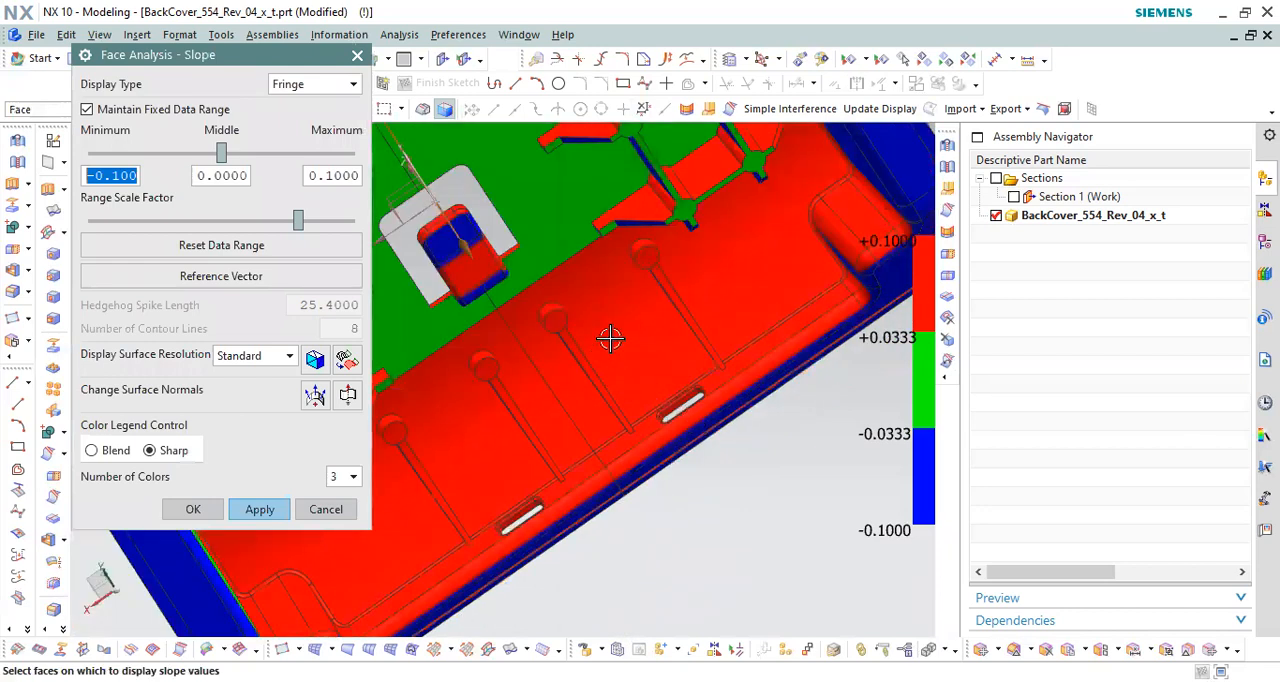
{"action": "scroll", "coordinate": [740, 445], "scroll_direction": "down", "scroll_amount": 5}
{"action": "middle_click_drag", "start_coordinate": [732, 549], "coordinate": [700, 536]}
{"action": "scroll", "coordinate": [700, 536], "scroll_direction": "up", "scroll_amount": 2}
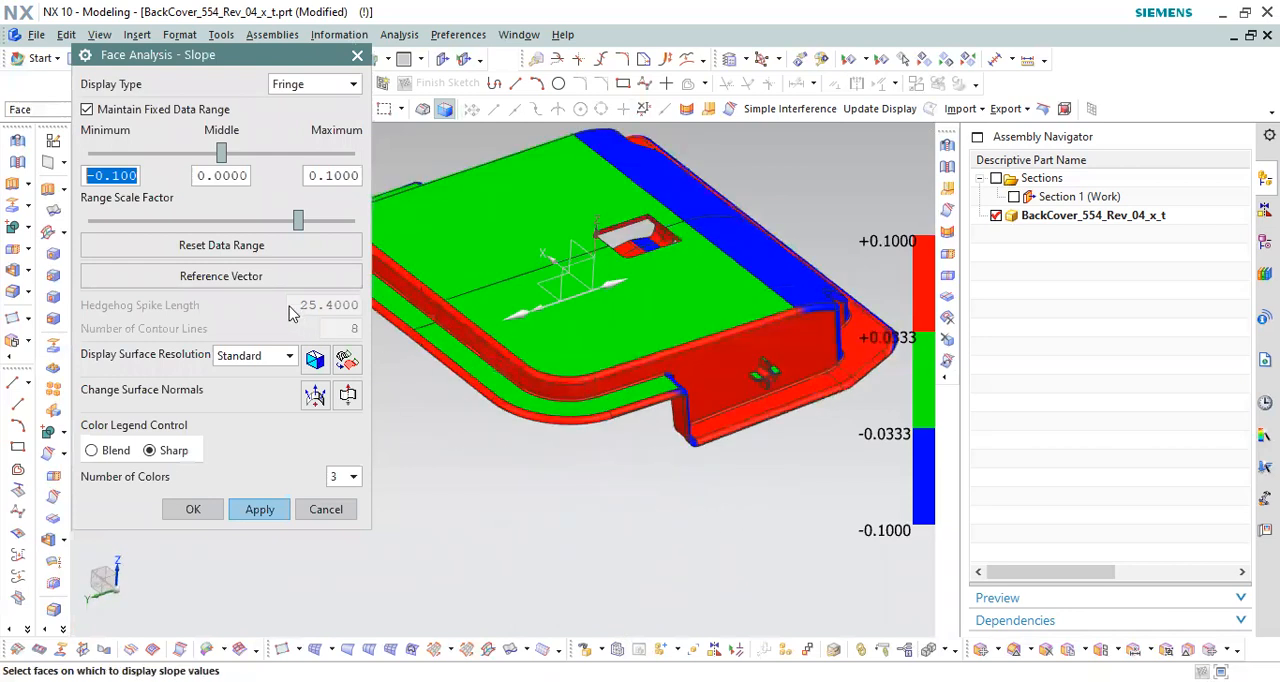
Step: Set the slope analysis reference vector to the Z-axis
{"action": "left_click", "coordinate": [258, 275]}
{"action": "left_click", "coordinate": [504, 336]}
{"action": "scroll", "coordinate": [539, 394], "scroll_direction": "down", "scroll_amount": 3}
{"action": "left_click", "coordinate": [231, 276]}
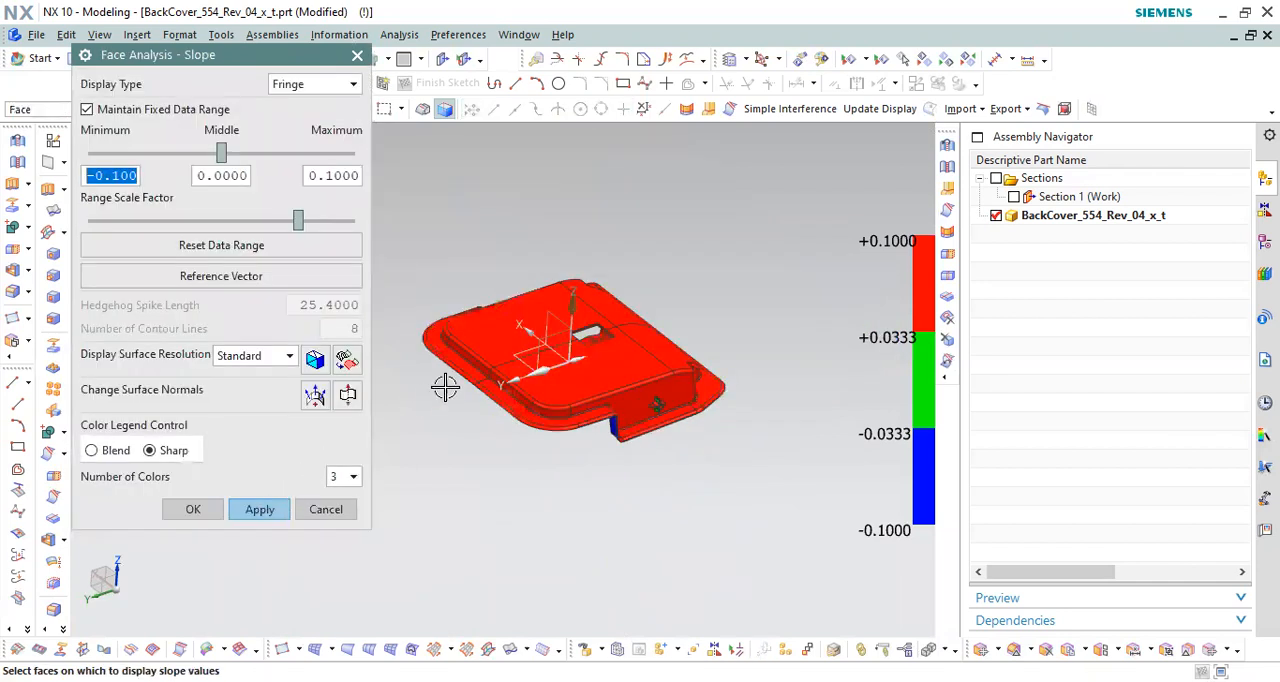
Step: Examine the slope colors on the side wall's flange step and the small cross-shaped feature with its round boss
{"action": "scroll", "coordinate": [615, 415], "scroll_direction": "up", "scroll_amount": 1}
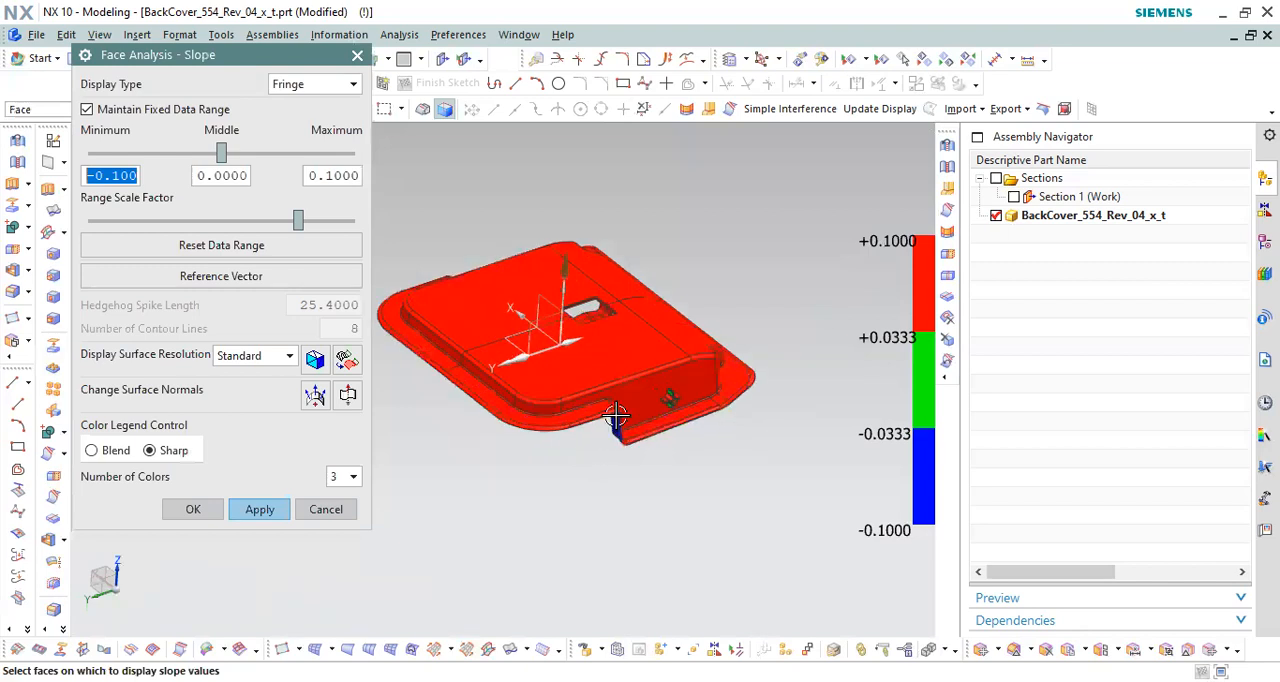
{"action": "scroll", "coordinate": [615, 415], "scroll_direction": "up", "scroll_amount": 2}
{"action": "scroll", "coordinate": [659, 369], "scroll_direction": "down", "scroll_amount": 1}
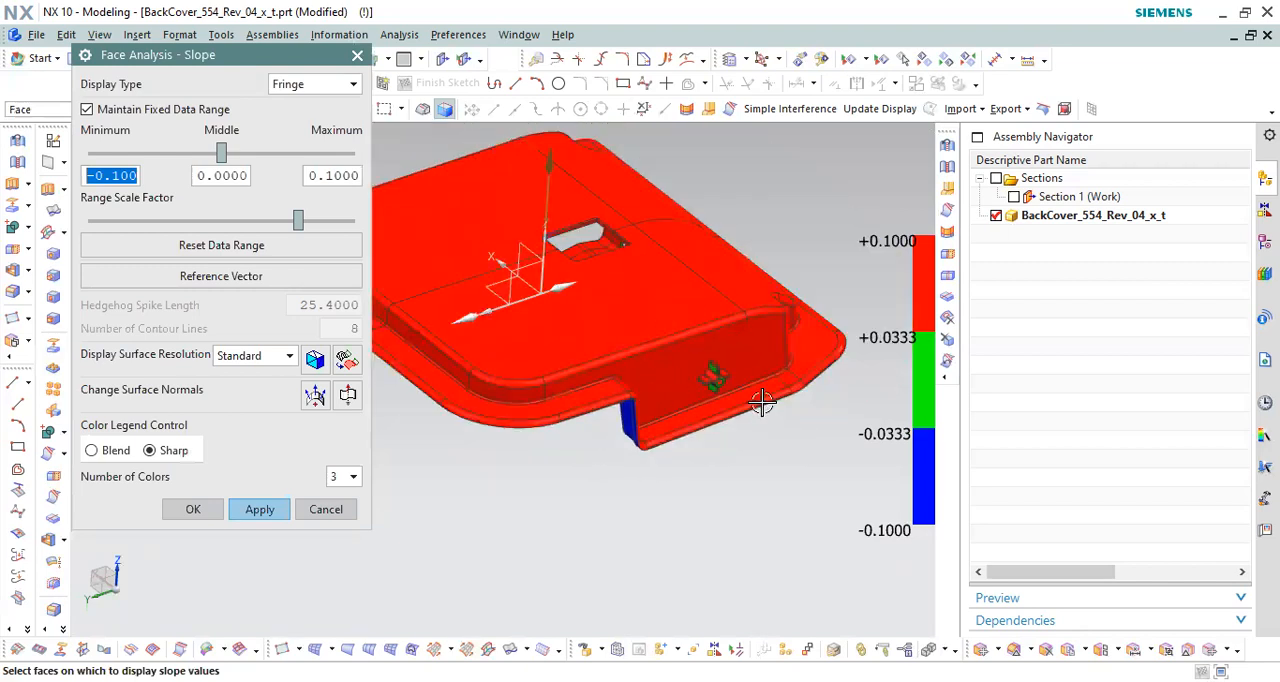
{"action": "scroll", "coordinate": [766, 370], "scroll_direction": "up", "scroll_amount": 2}
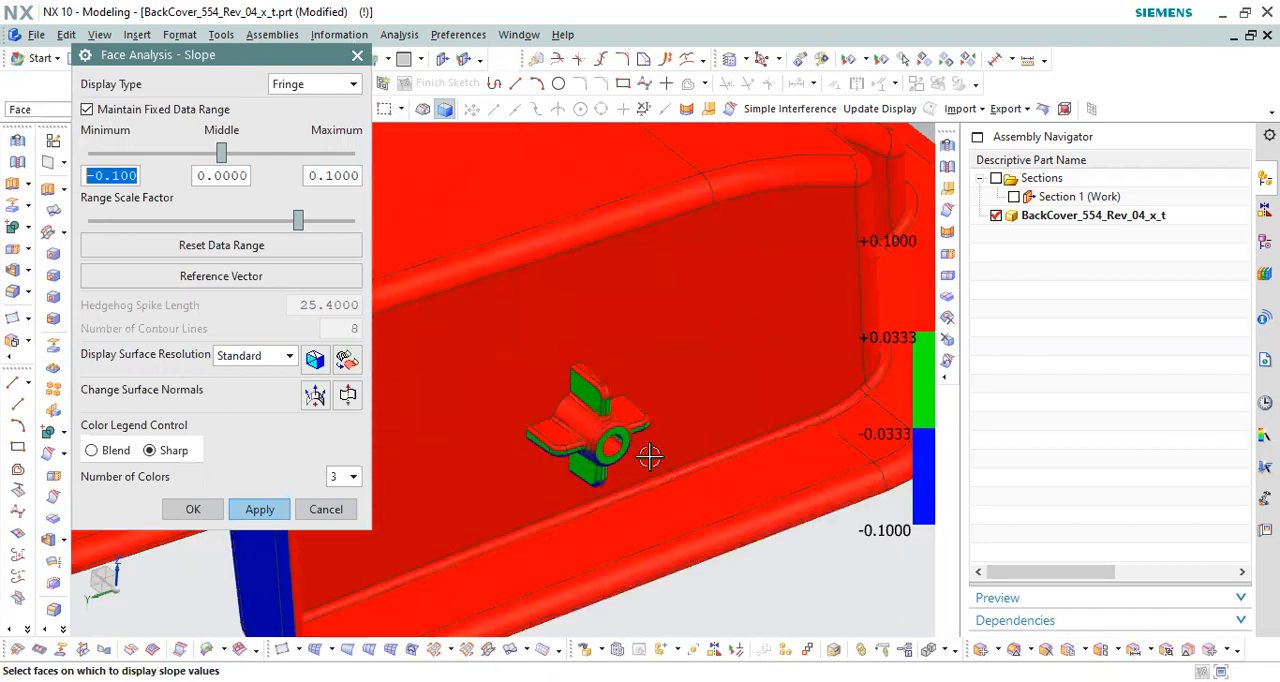
Step: Examine the slope colors on the cover's inner side, around the window opening and along the ribs and screw bosses
{"action": "scroll", "coordinate": [660, 420], "scroll_direction": "down", "scroll_amount": 3}
{"action": "middle_click_drag", "start_coordinate": [618, 385], "coordinate": [599, 316]}
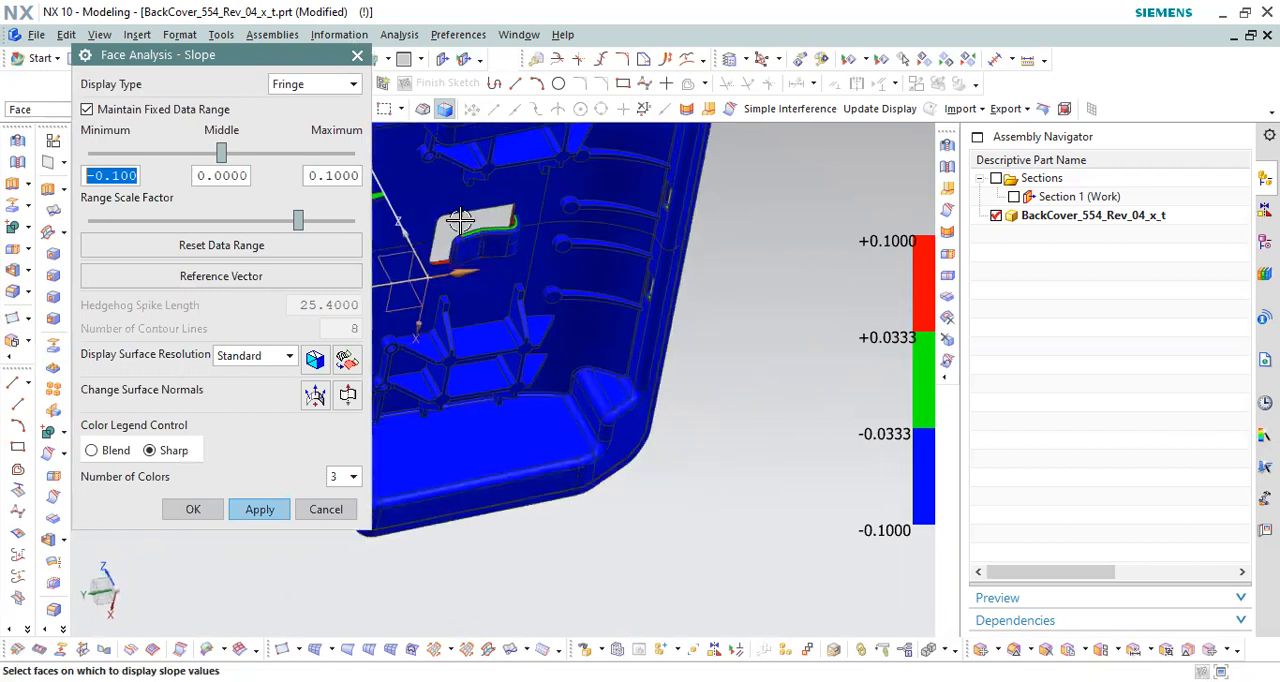
{"action": "scroll", "coordinate": [460, 220], "scroll_direction": "up", "scroll_amount": 5}
{"action": "scroll", "coordinate": [609, 297], "scroll_direction": "down", "scroll_amount": 2}
{"action": "scroll", "coordinate": [687, 311], "scroll_direction": "down", "scroll_amount": 2}
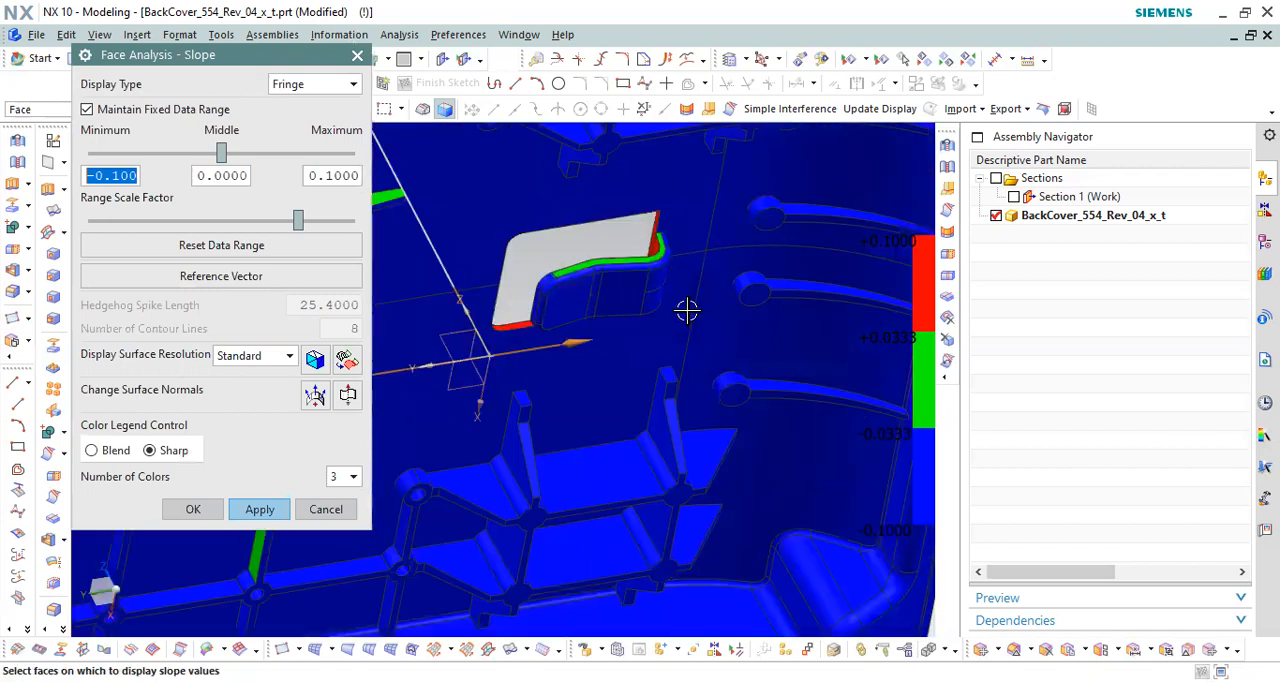
{"action": "scroll", "coordinate": [560, 330], "scroll_direction": "down", "scroll_amount": 3}
{"action": "scroll", "coordinate": [540, 270], "scroll_direction": "up", "scroll_amount": 5}
{"action": "scroll", "coordinate": [636, 348], "scroll_direction": "down", "scroll_amount": 4}
{"action": "scroll", "coordinate": [542, 293], "scroll_direction": "down", "scroll_amount": 4}
{"action": "scroll", "coordinate": [578, 327], "scroll_direction": "up", "scroll_amount": 4}
{"action": "middle_click_drag", "start_coordinate": [577, 327], "coordinate": [484, 258]}
{"action": "scroll", "coordinate": [482, 225], "scroll_direction": "up", "scroll_amount": 4}
{"action": "scroll", "coordinate": [512, 238], "scroll_direction": "down", "scroll_amount": 3}
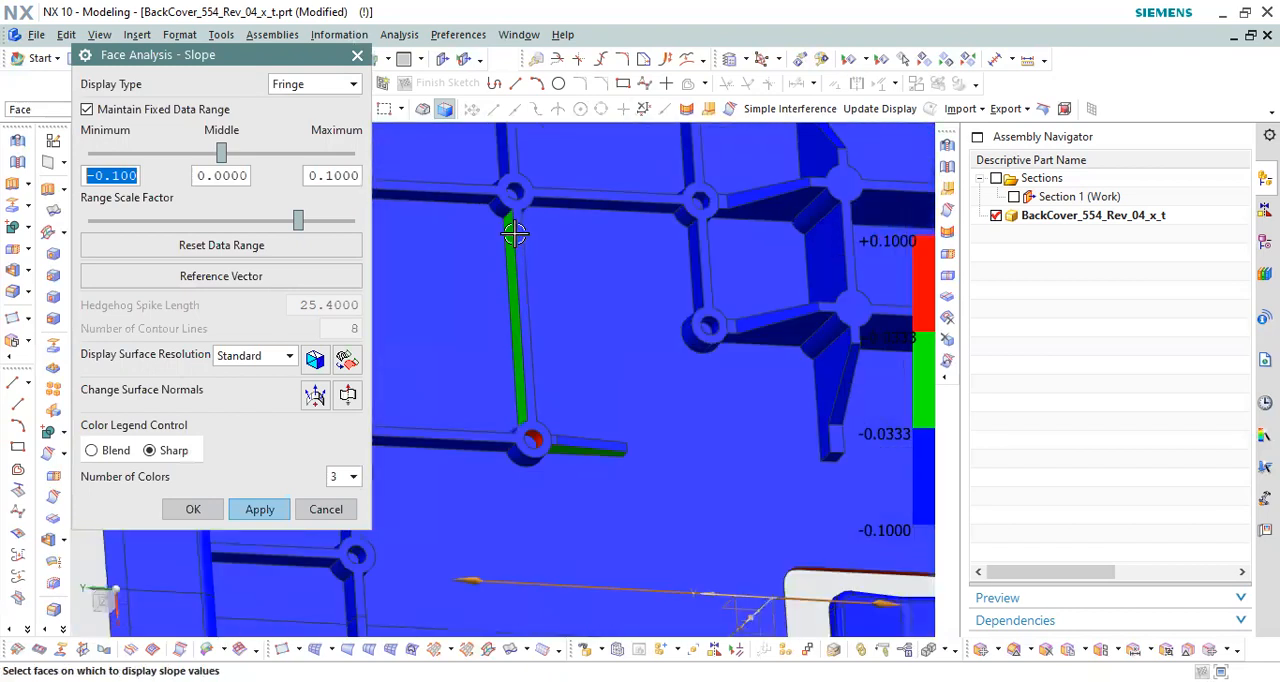
{"action": "scroll", "coordinate": [597, 423], "scroll_direction": "down", "scroll_amount": 5}
Step: Compare the slope colors on the outer side wall's cross-shaped feature with those of the narrow slot seen from inside
{"action": "middle_click_drag", "start_coordinate": [597, 540], "coordinate": [737, 583]}
{"action": "scroll", "coordinate": [757, 443], "scroll_direction": "up", "scroll_amount": 3}
{"action": "scroll", "coordinate": [687, 400], "scroll_direction": "up", "scroll_amount": 3}
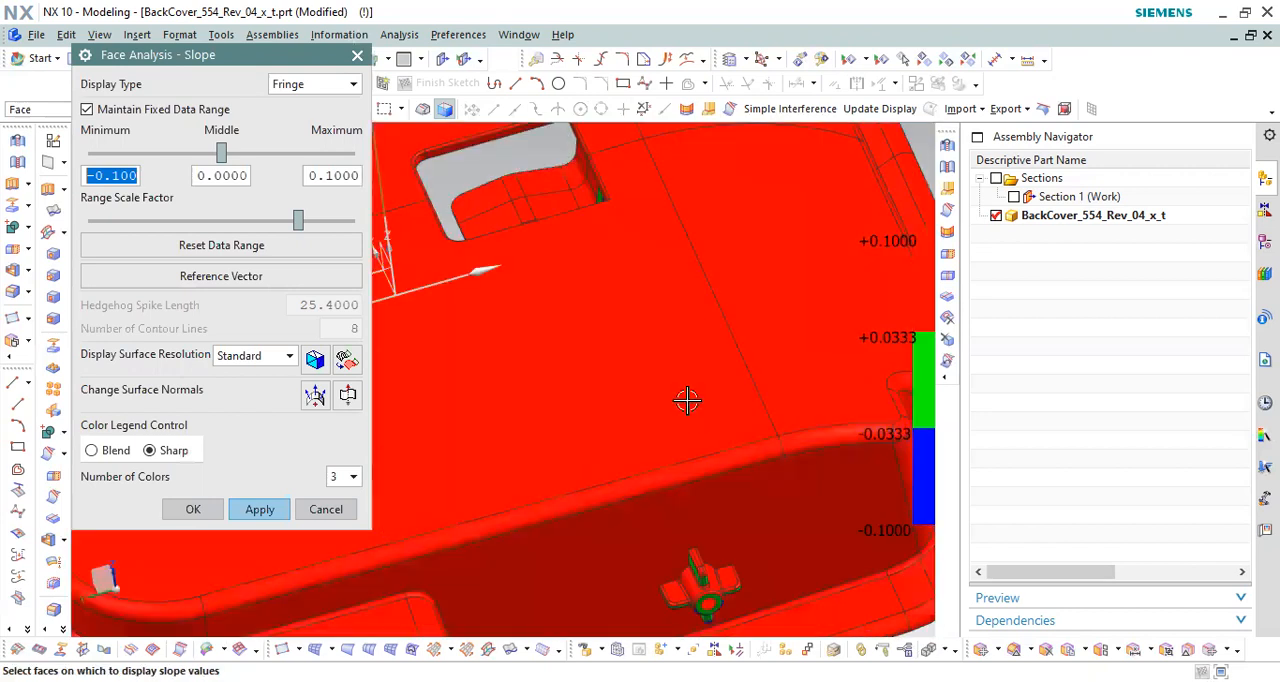
{"action": "scroll", "coordinate": [615, 359], "scroll_direction": "down", "scroll_amount": 4}
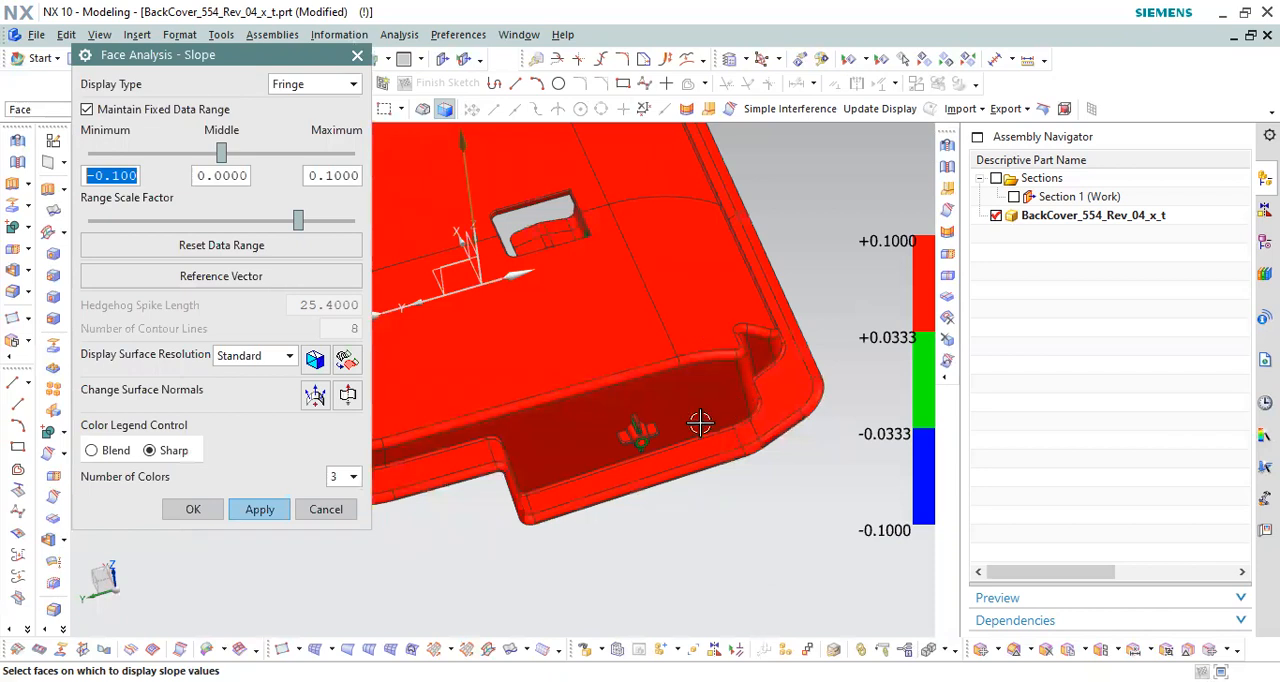
{"action": "scroll", "coordinate": [700, 424], "scroll_direction": "up", "scroll_amount": 6}
{"action": "middle_click_drag", "start_coordinate": [586, 429], "coordinate": [571, 486]}
{"action": "scroll", "coordinate": [560, 471], "scroll_direction": "down", "scroll_amount": 3}
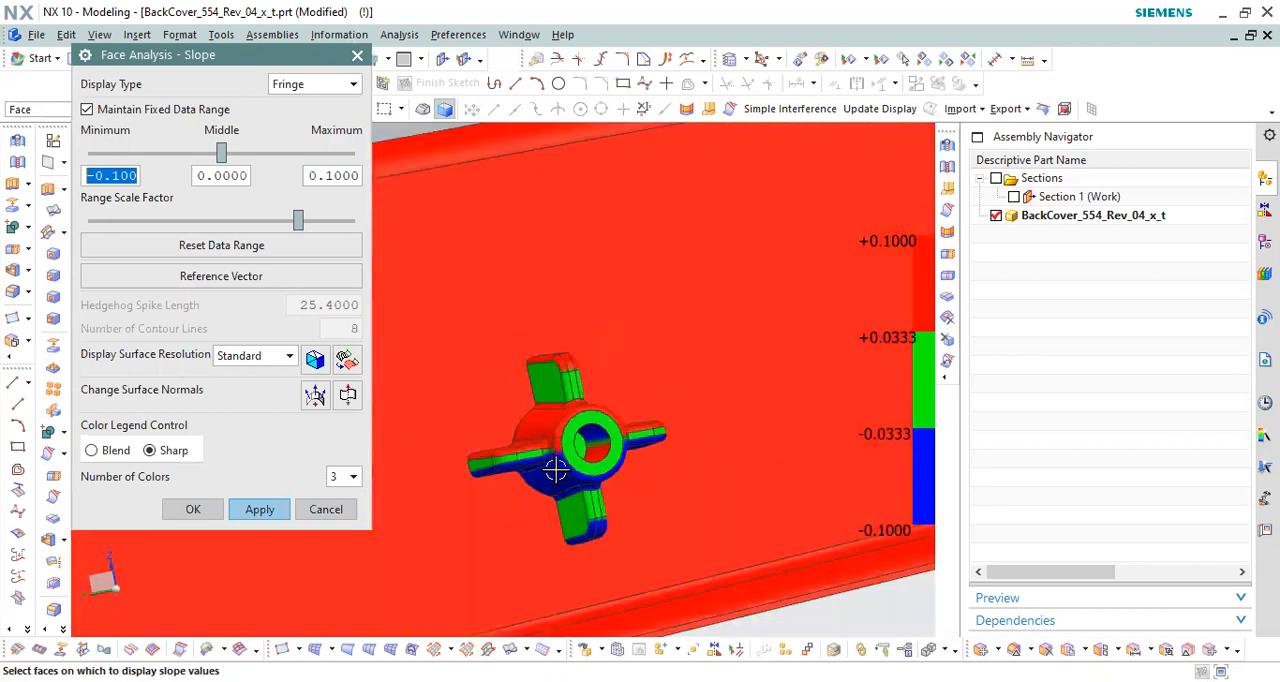
{"action": "scroll", "coordinate": [575, 450], "scroll_direction": "up", "scroll_amount": 3}
{"action": "scroll", "coordinate": [605, 412], "scroll_direction": "down", "scroll_amount": 6}
{"action": "middle_click_drag", "start_coordinate": [665, 393], "coordinate": [616, 286]}
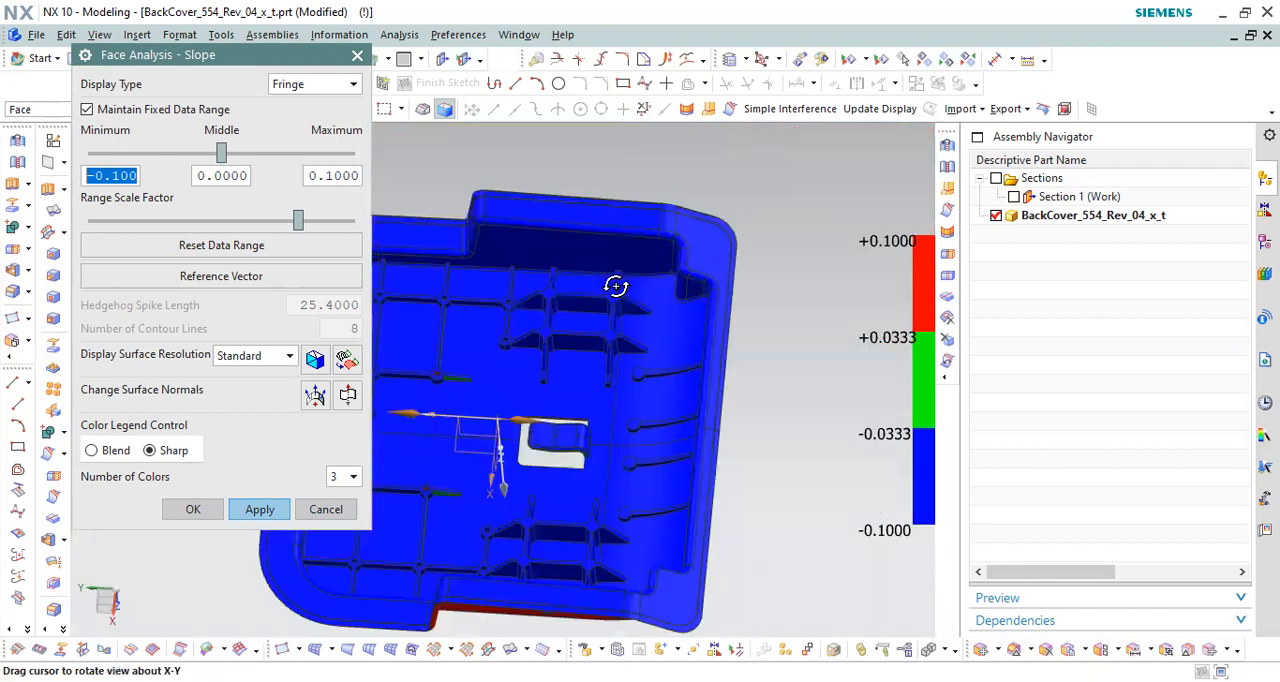
{"action": "scroll", "coordinate": [694, 363], "scroll_direction": "up", "scroll_amount": 8}
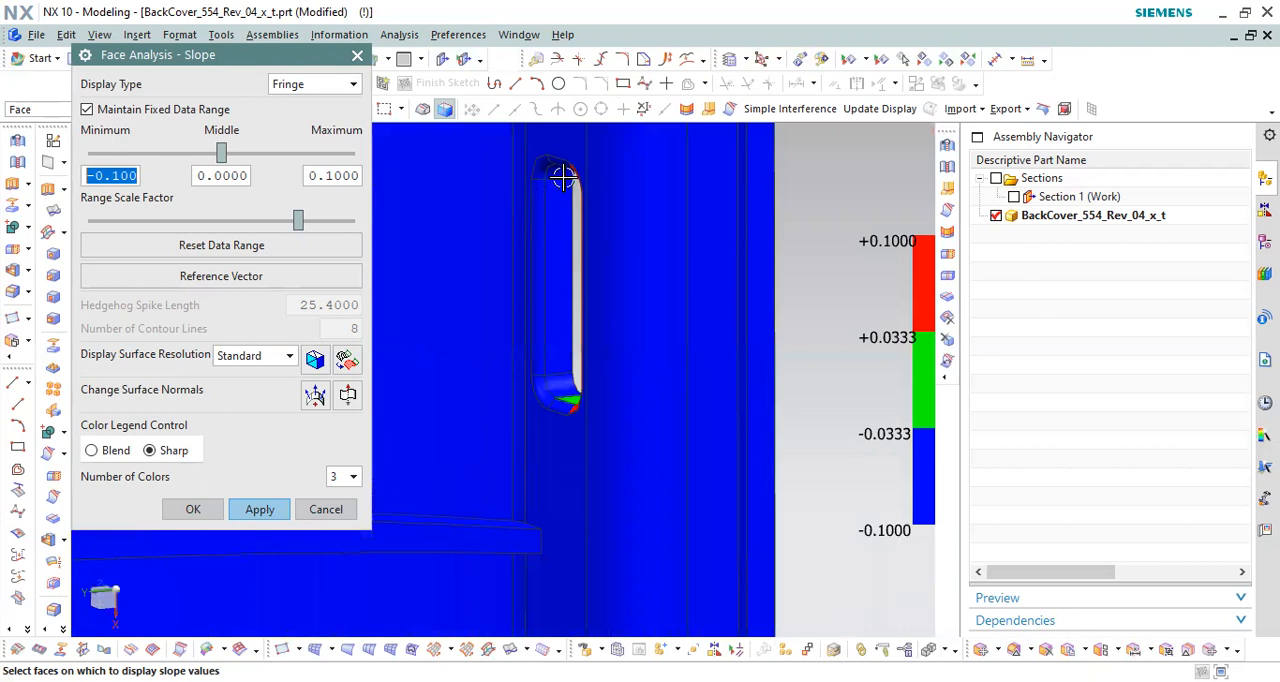
{"action": "scroll", "coordinate": [731, 303], "scroll_direction": "down", "scroll_amount": 5}
{"action": "left_click_drag", "start_coordinate": [594, 280], "coordinate": [717, 341]}
Step: Accept the slope analysis and return the part to regular shaded display, with the two end-wall slots shown close up
{"action": "left_click", "coordinate": [211, 509]}
{"action": "scroll", "coordinate": [592, 364], "scroll_direction": "down", "scroll_amount": 4}
{"action": "middle_click_drag", "start_coordinate": [592, 364], "coordinate": [681, 361]}
{"action": "right_click_drag", "start_coordinate": [713, 338], "coordinate": [716, 309]}
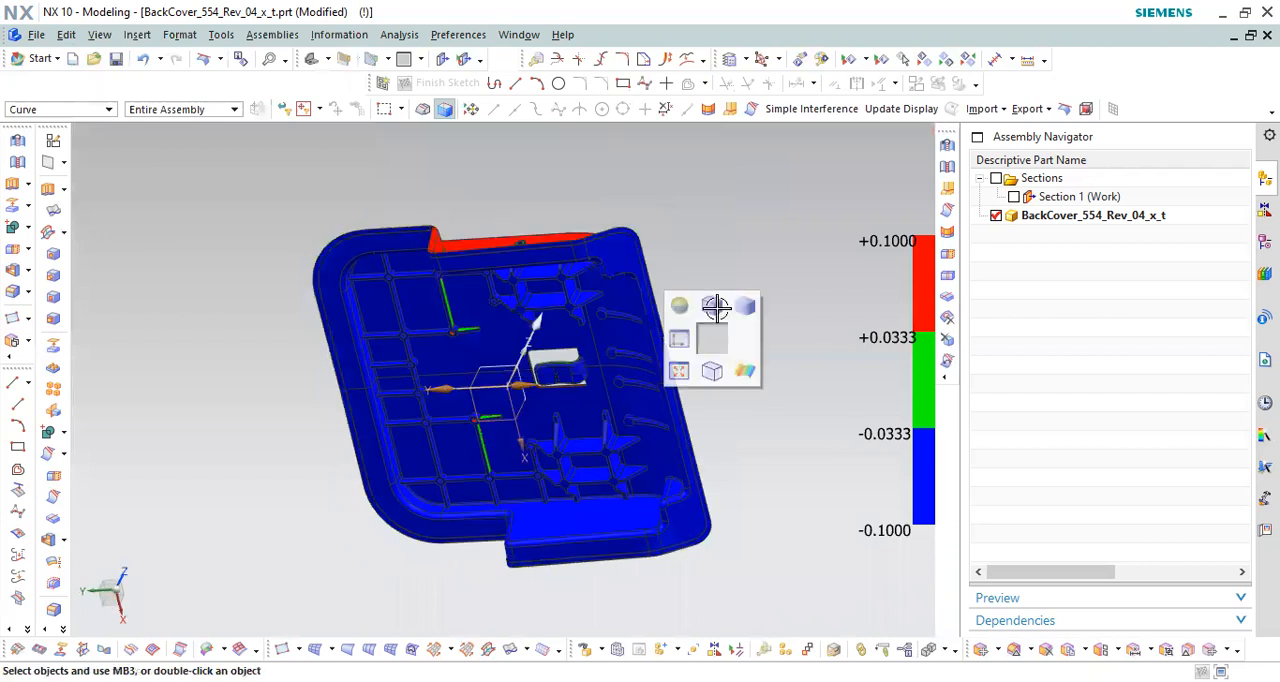
{"action": "mouse_move", "coordinate": [720, 274]}
{"action": "middle_mouse_down"}
{"action": "mouse_move", "coordinate": [720, 363]}
{"action": "mouse_move", "coordinate": [734, 294]}
{"action": "middle_mouse_up"}
{"action": "right_click", "coordinate": [741, 280]}
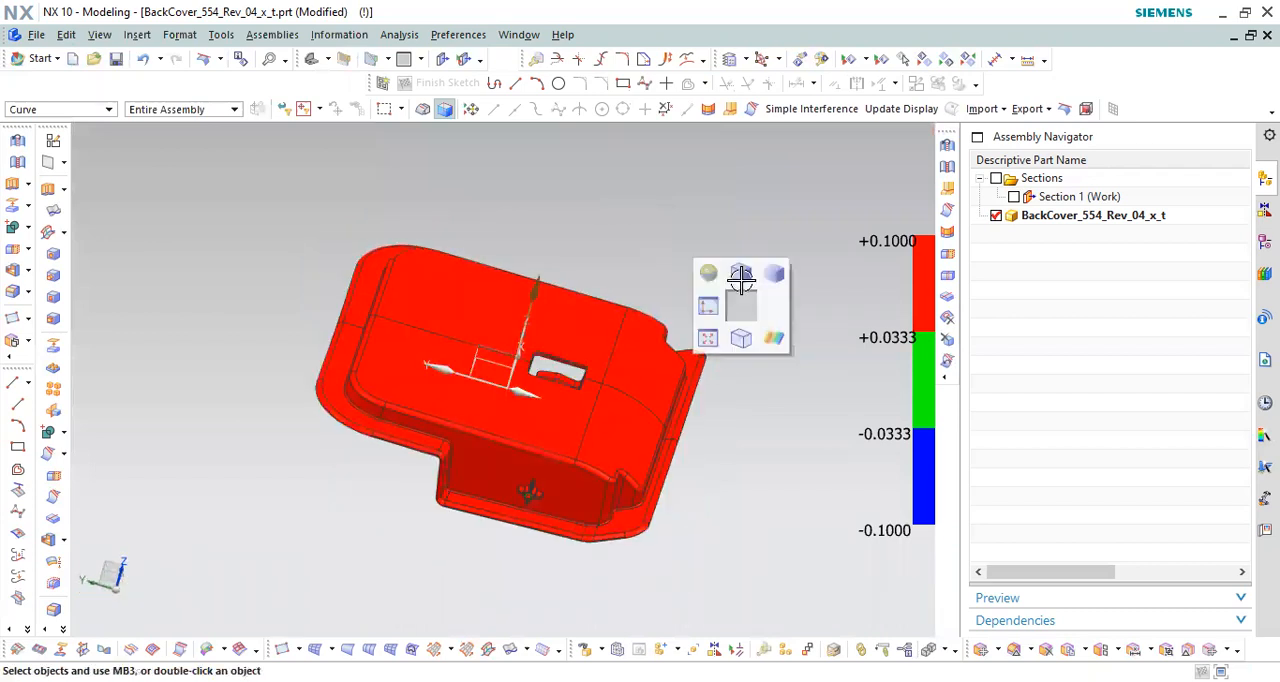
{"action": "left_click", "coordinate": [741, 280]}
{"action": "scroll", "coordinate": [606, 374], "scroll_direction": "up", "scroll_amount": 2}
{"action": "mouse_move", "coordinate": [663, 371]}
{"action": "middle_mouse_down"}
{"action": "mouse_move", "coordinate": [628, 363]}
{"action": "mouse_move", "coordinate": [689, 451]}
{"action": "middle_mouse_up"}
{"action": "scroll", "coordinate": [694, 449], "scroll_direction": "up", "scroll_amount": 2}
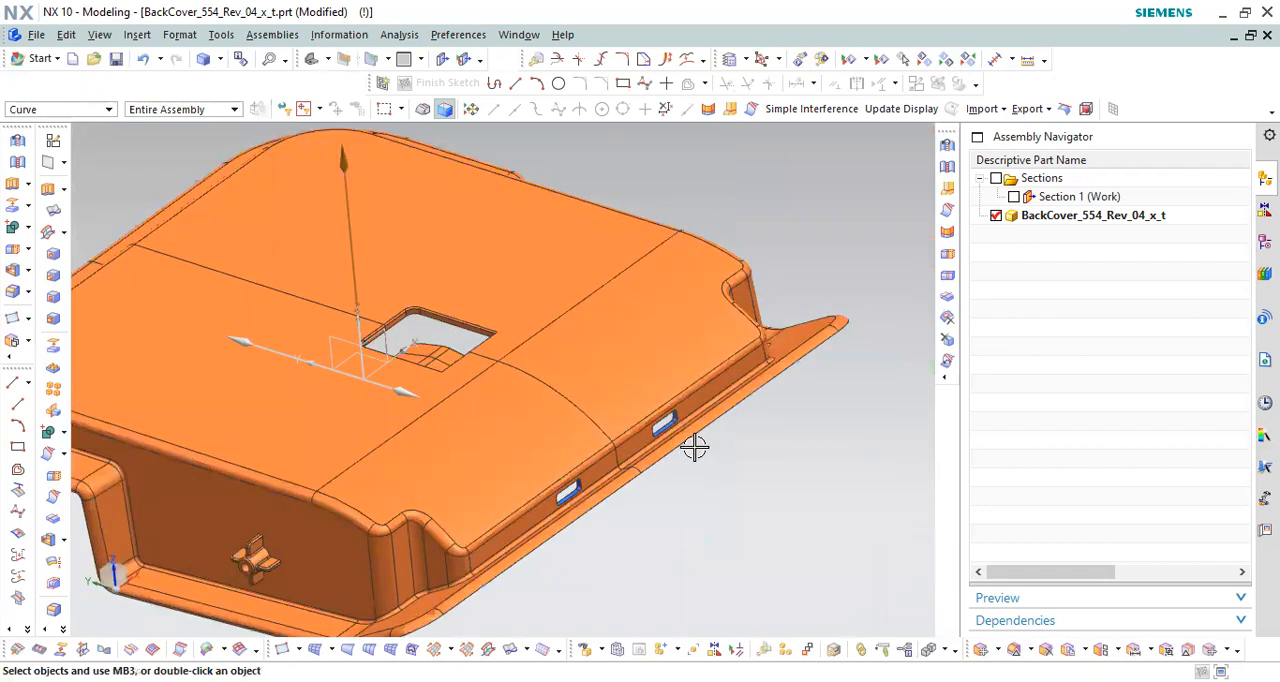
{"action": "scroll", "coordinate": [694, 449], "scroll_direction": "up", "scroll_amount": 3}
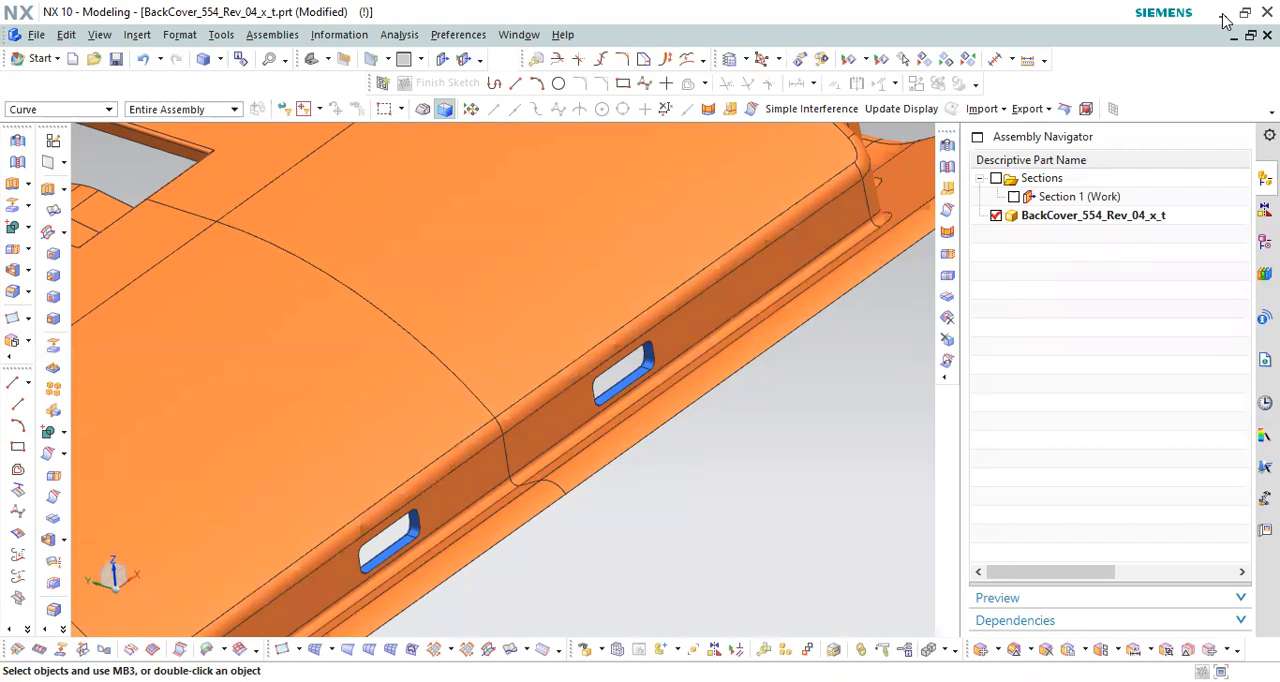
Step: Switch to the IMAGE PPT presentation in PowerPoint and open the slide options for slide 15, Lifter Mechanism
{"action": "left_click", "coordinate": [1222, 16]}
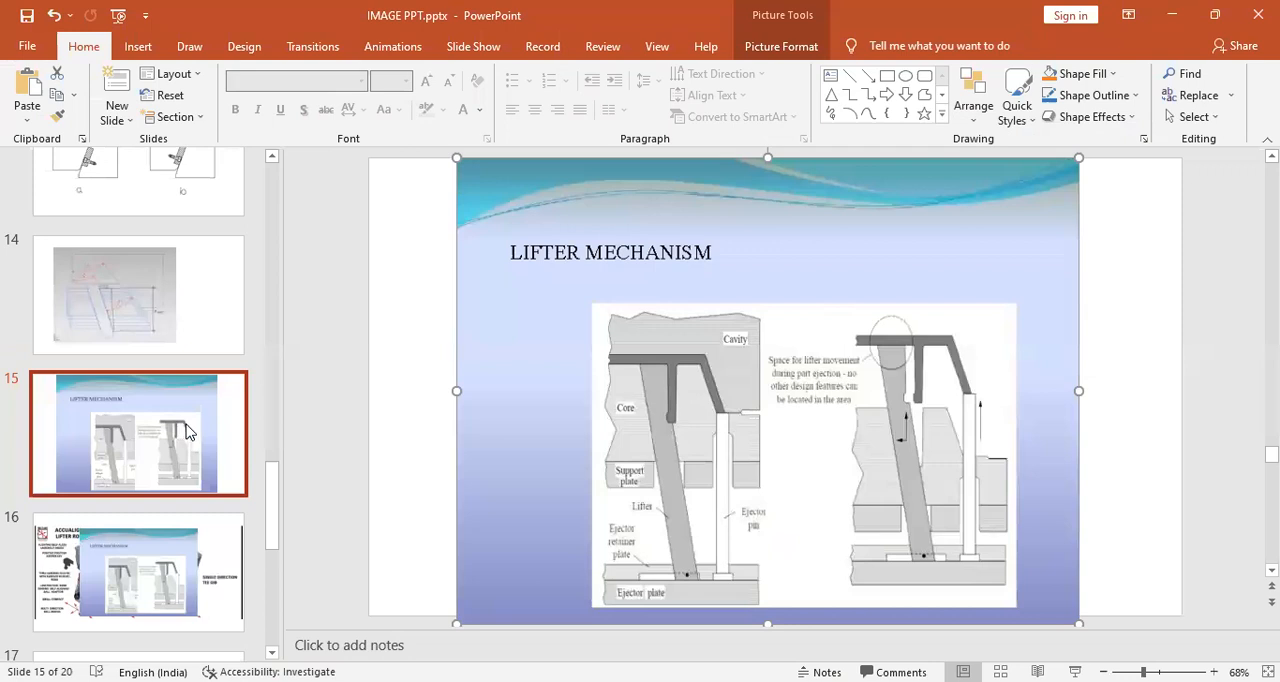
{"action": "right_click", "coordinate": [185, 430]}
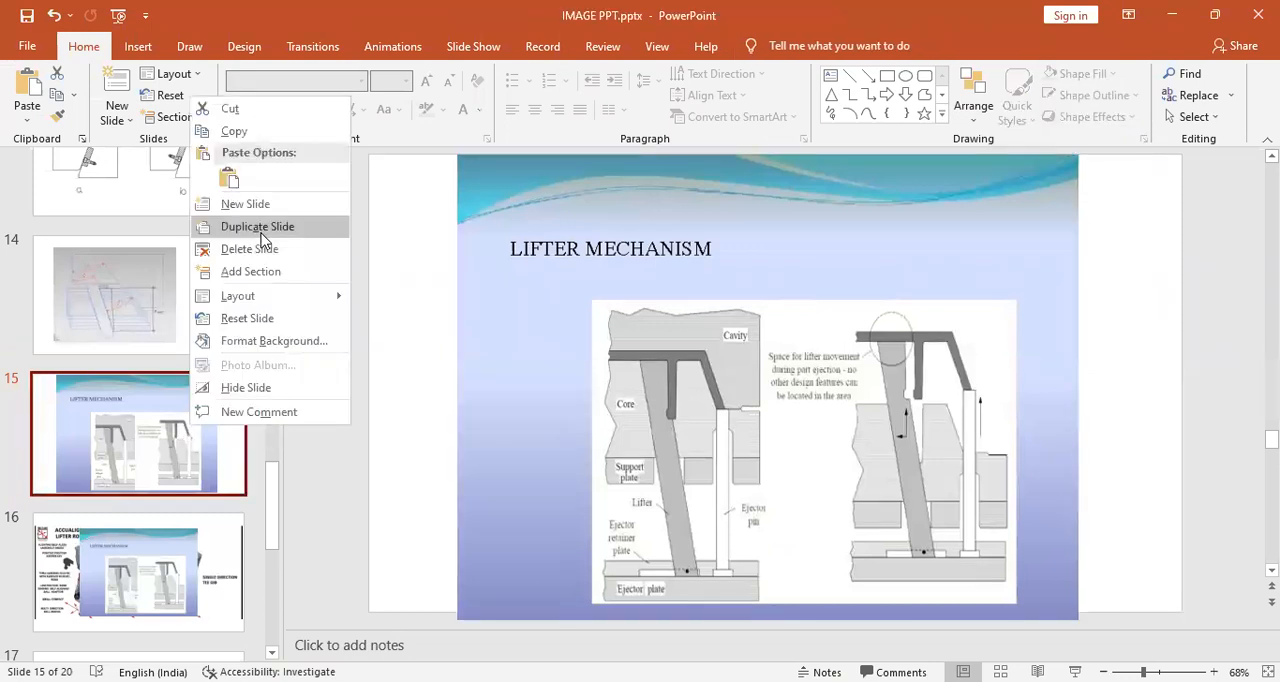
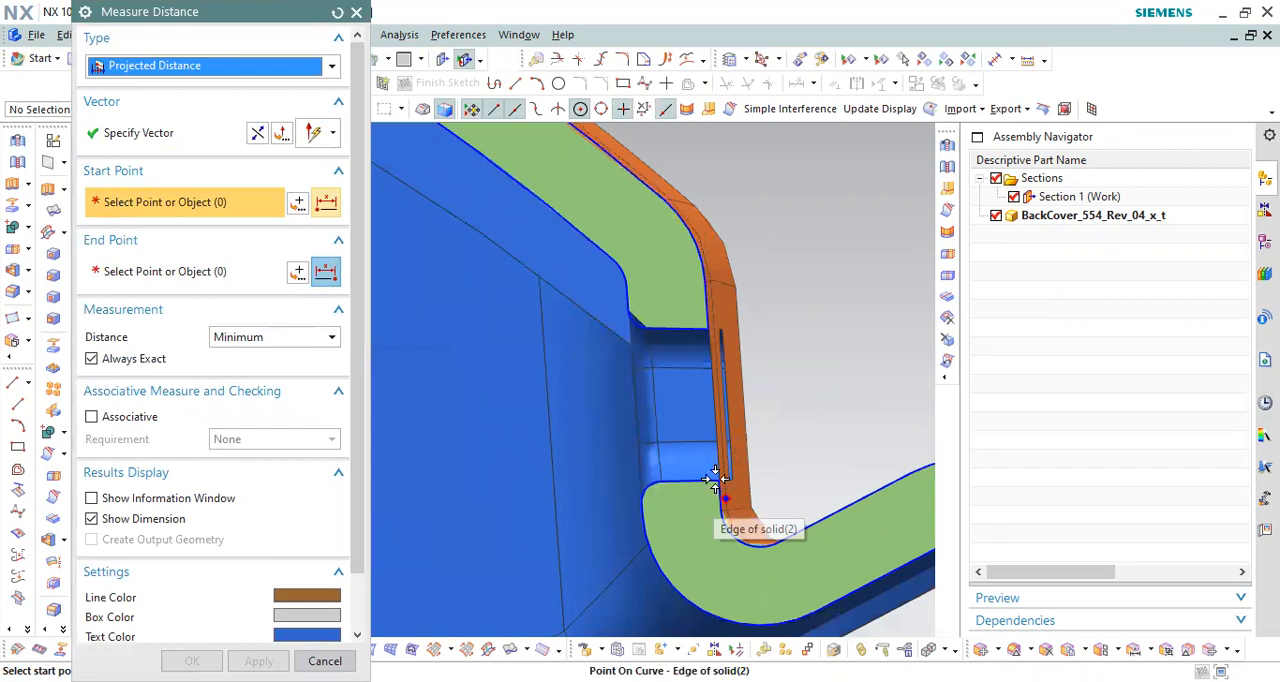
Step: Measure the projected distance across the end-wall slot, from its lower outer corner to the upper inner corner of the section, and close the measurement
{"action": "scroll", "coordinate": [635, 297], "scroll_direction": "up", "scroll_amount": 4}
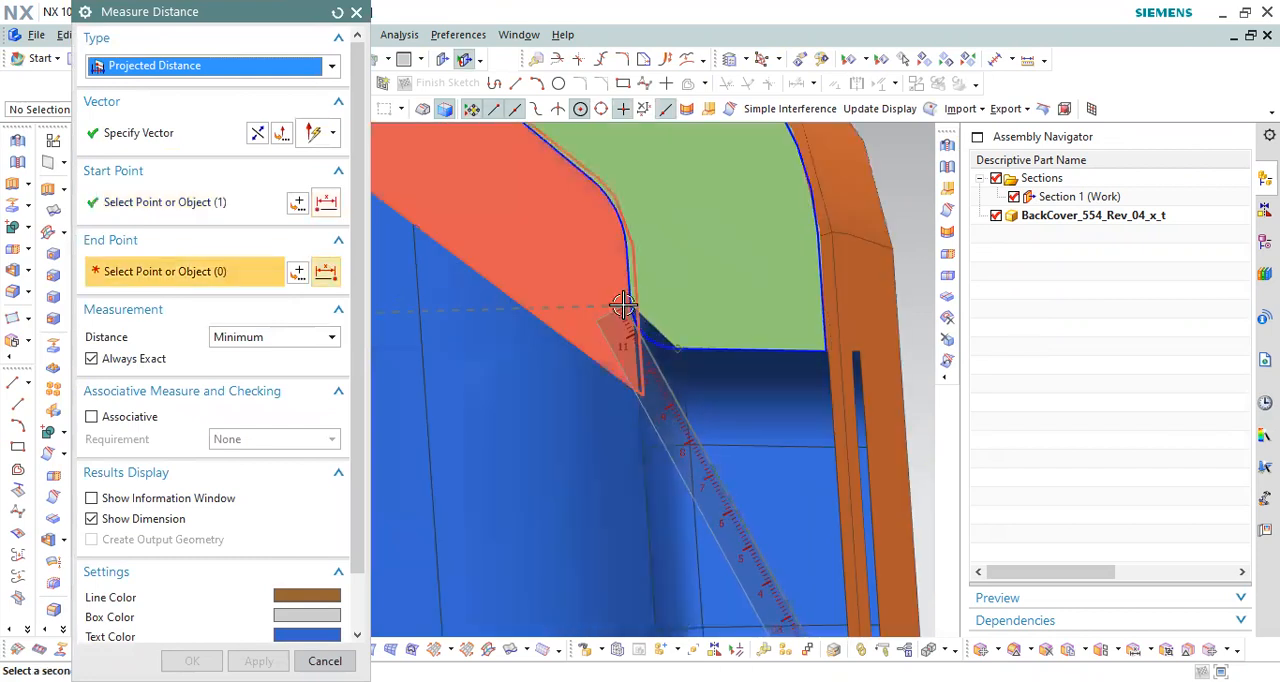
{"action": "scroll", "coordinate": [624, 300], "scroll_direction": "down", "scroll_amount": 2}
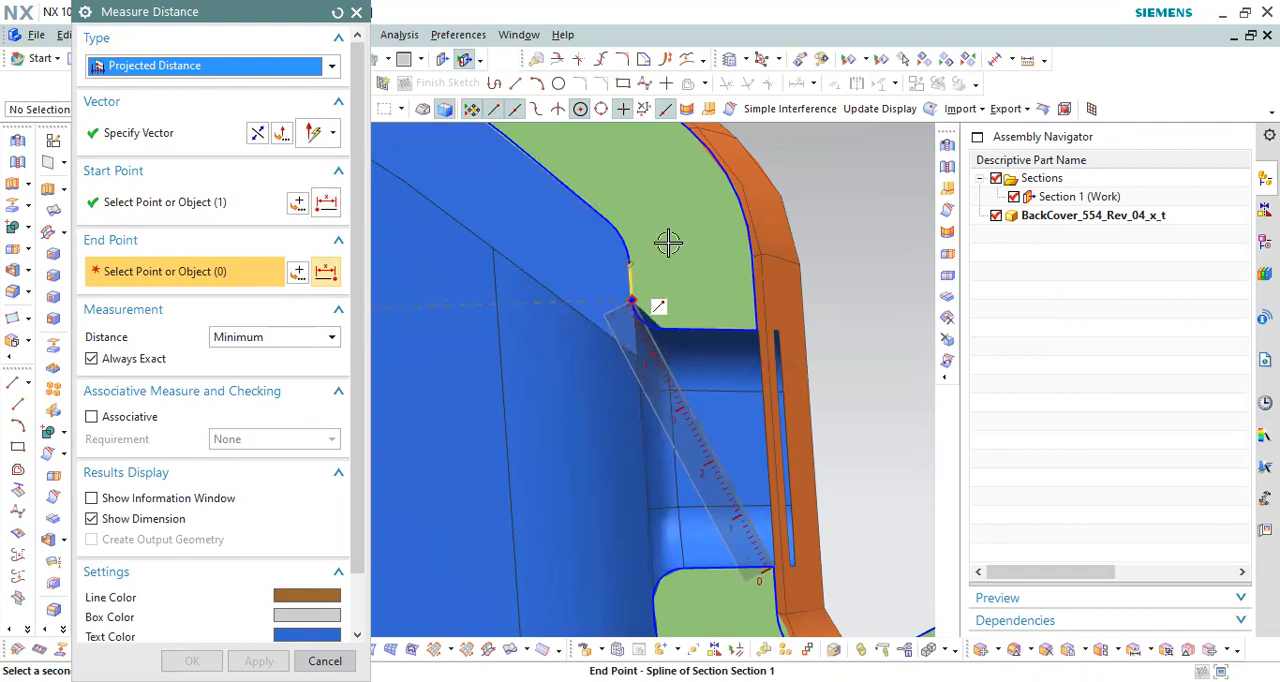
{"action": "left_click", "coordinate": [633, 298]}
{"action": "scroll", "coordinate": [669, 241], "scroll_direction": "down", "scroll_amount": 4}
{"action": "scroll", "coordinate": [681, 403], "scroll_direction": "up", "scroll_amount": 5}
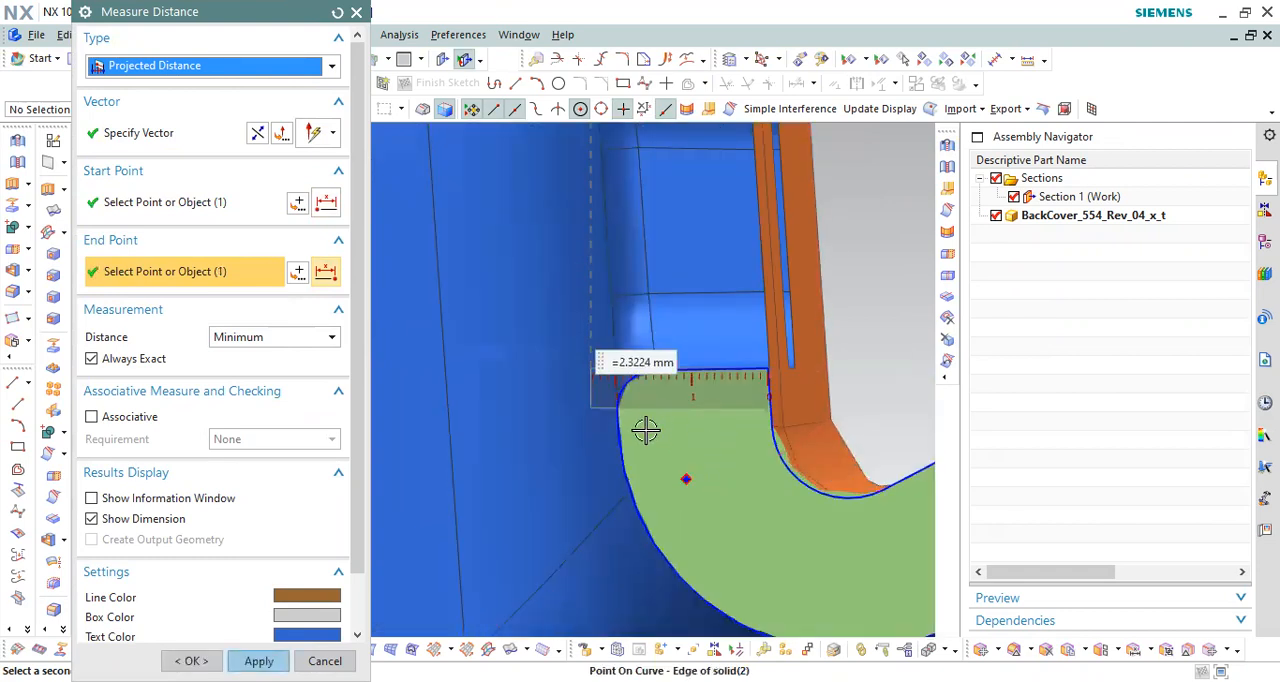
{"action": "scroll", "coordinate": [779, 325], "scroll_direction": "down", "scroll_amount": 1}
{"action": "middle_click_drag", "start_coordinate": [810, 386], "coordinate": [706, 320]}
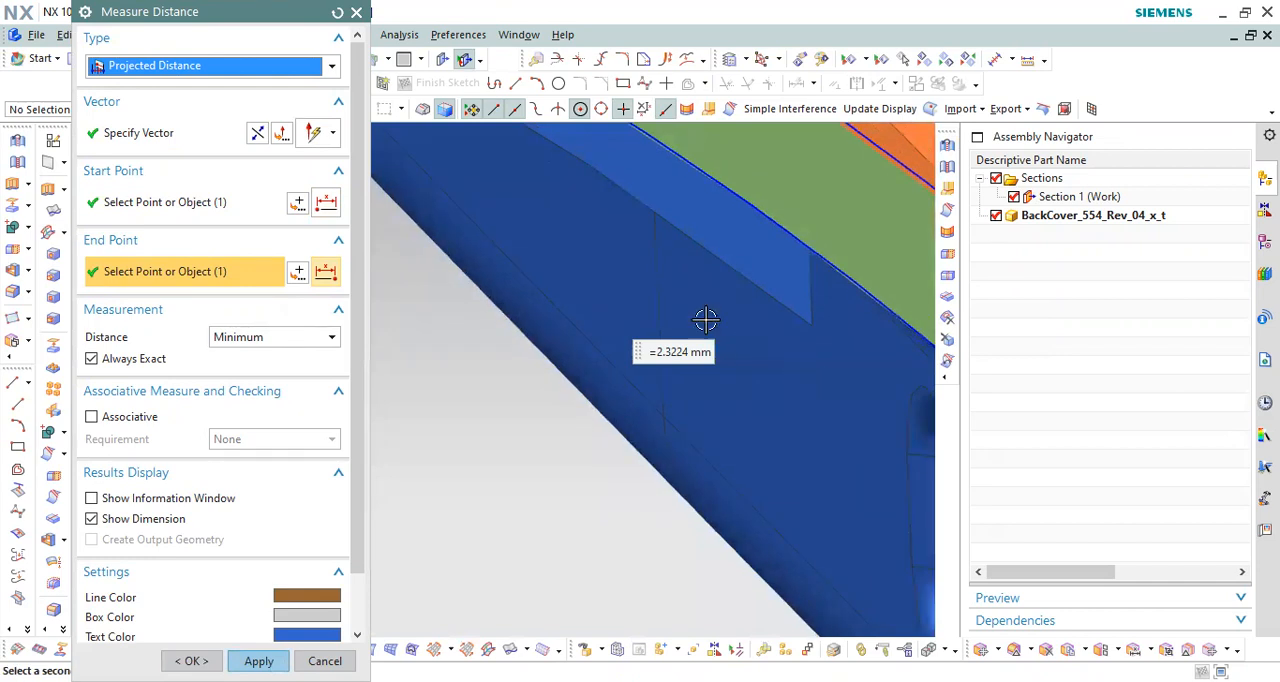
{"action": "scroll", "coordinate": [794, 354], "scroll_direction": "down", "scroll_amount": 3}
{"action": "middle_click_drag", "start_coordinate": [794, 354], "coordinate": [756, 421]}
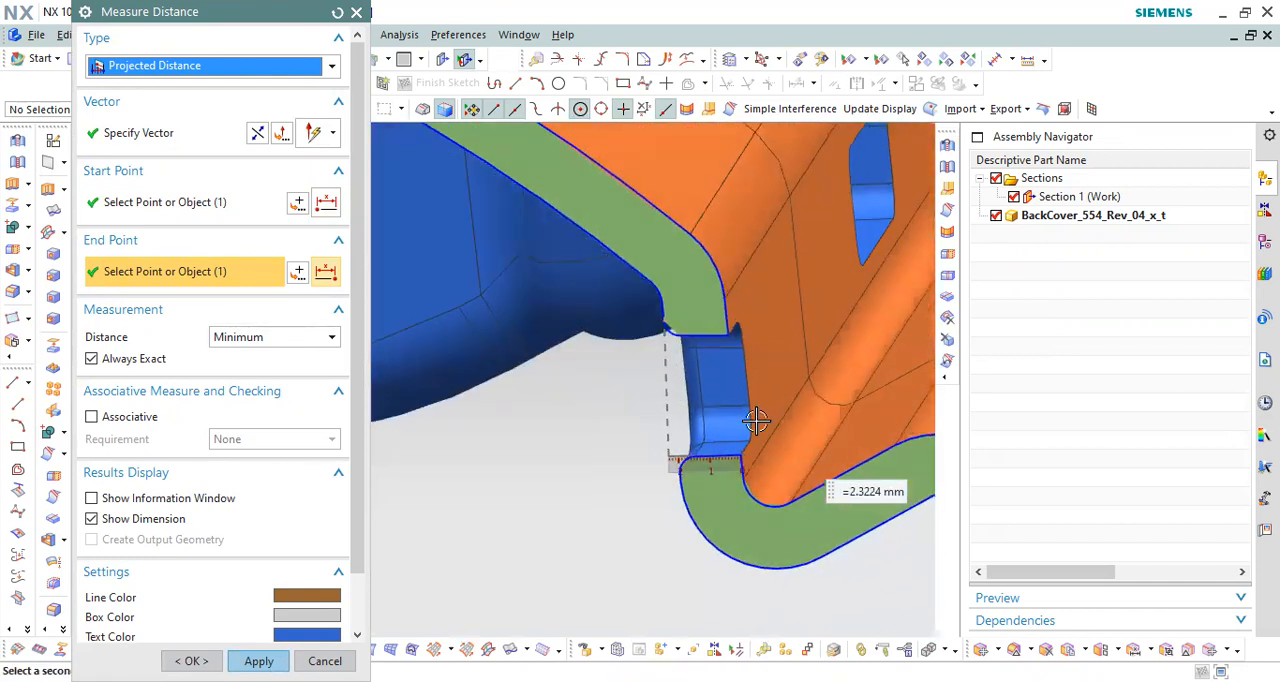
{"action": "scroll", "coordinate": [756, 421], "scroll_direction": "up", "scroll_amount": 4}
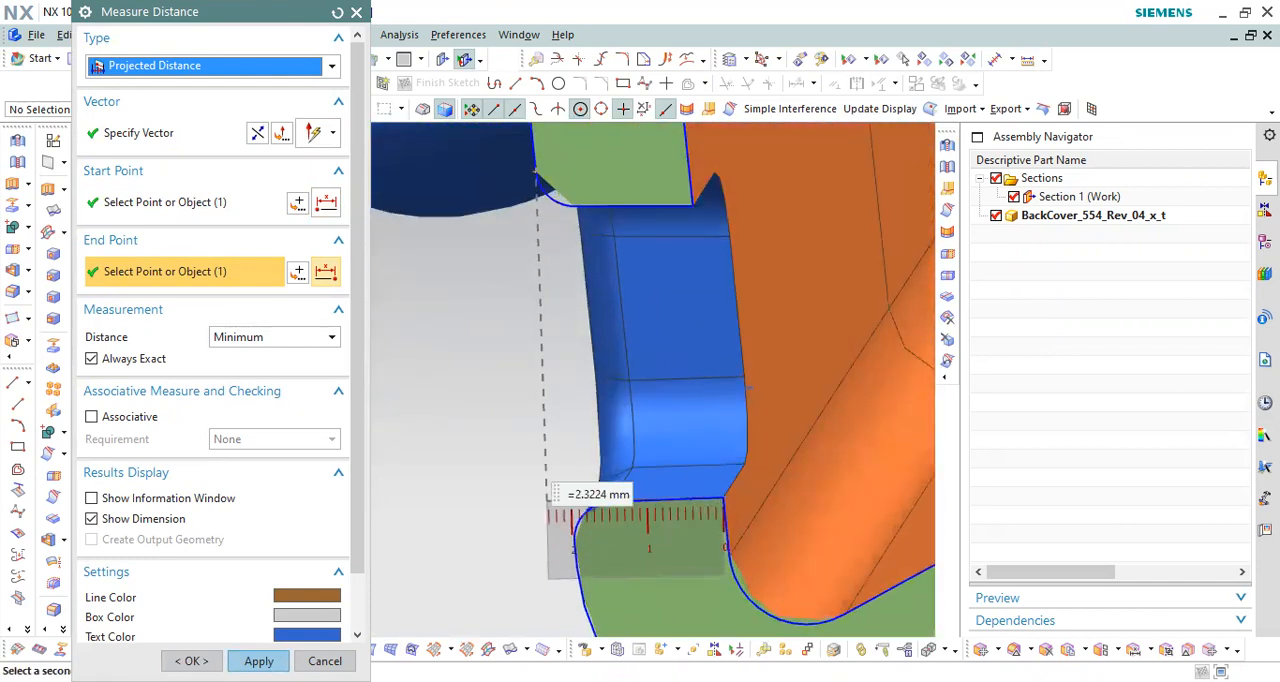
{"action": "left_click", "coordinate": [324, 658]}
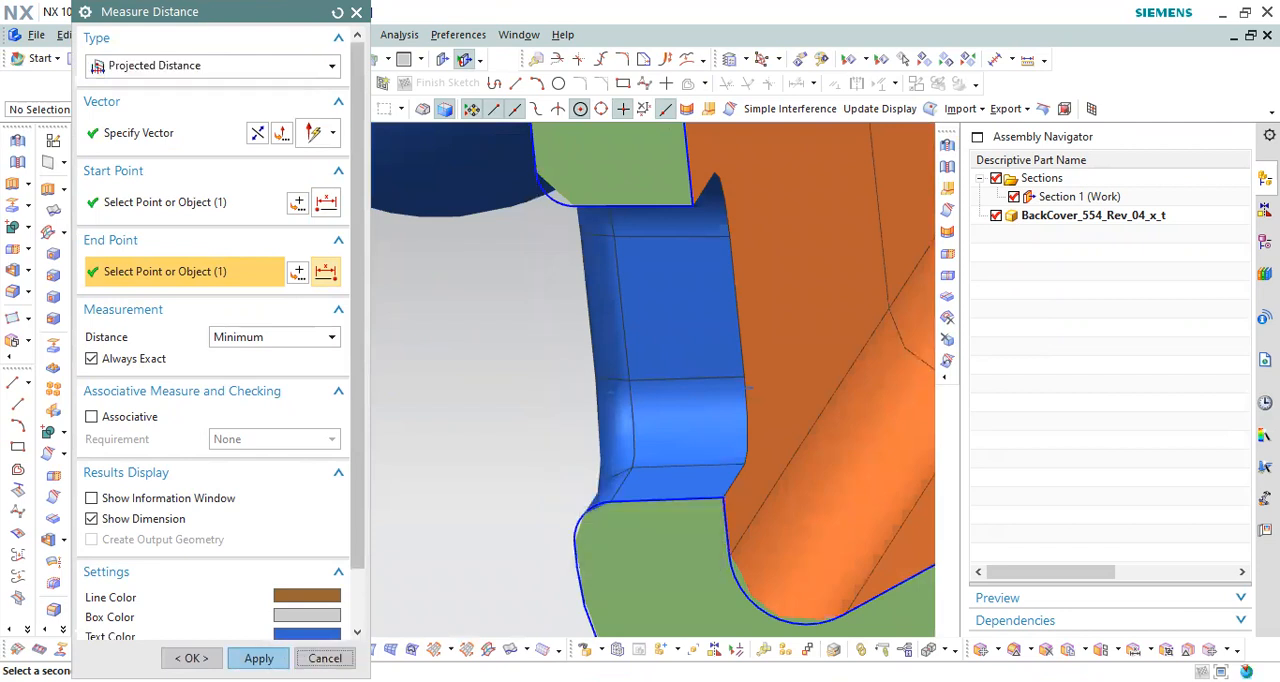
Step: Turn off the Section 1 cut and hide its section curves on the back cover
{"action": "scroll", "coordinate": [657, 283], "scroll_direction": "down", "scroll_amount": 4}
{"action": "double_click", "coordinate": [1063, 198]}
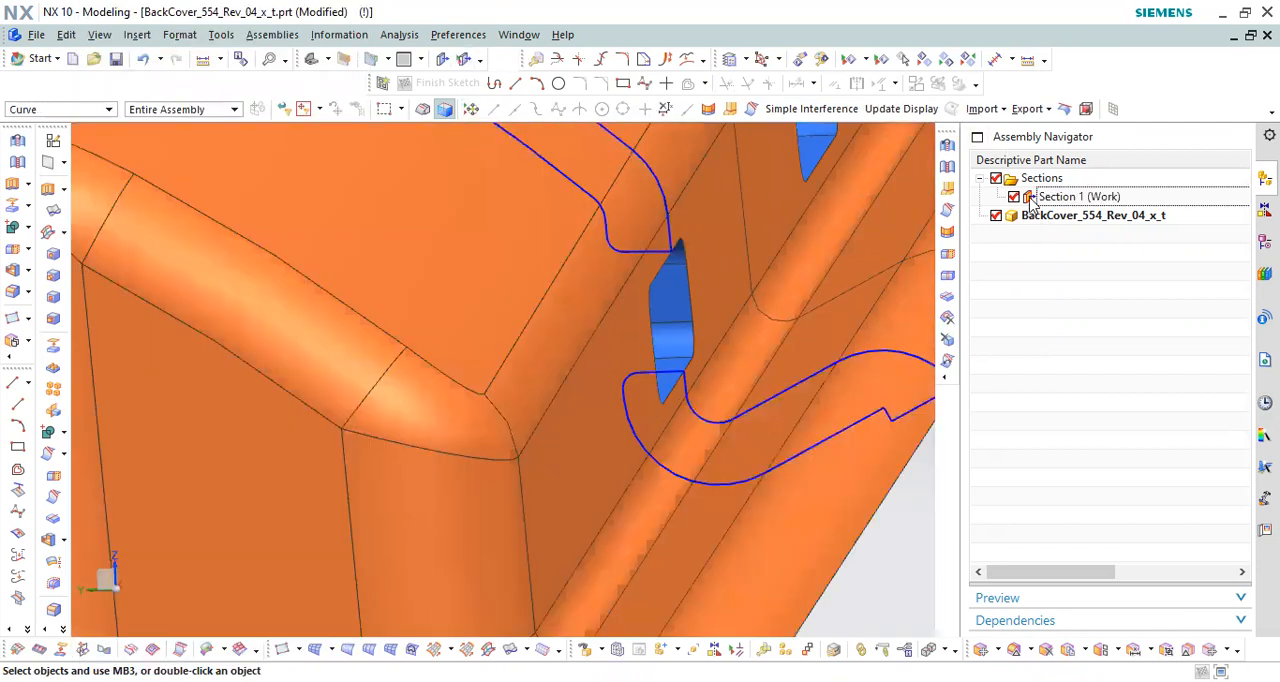
{"action": "left_click", "coordinate": [1032, 200]}
{"action": "middle_click_drag", "start_coordinate": [914, 223], "coordinate": [815, 146]}
{"action": "scroll", "coordinate": [657, 290], "scroll_direction": "down", "scroll_amount": 5}
{"action": "middle_click_drag", "start_coordinate": [657, 291], "coordinate": [563, 346]}
{"action": "scroll", "coordinate": [577, 320], "scroll_direction": "up", "scroll_amount": 4}
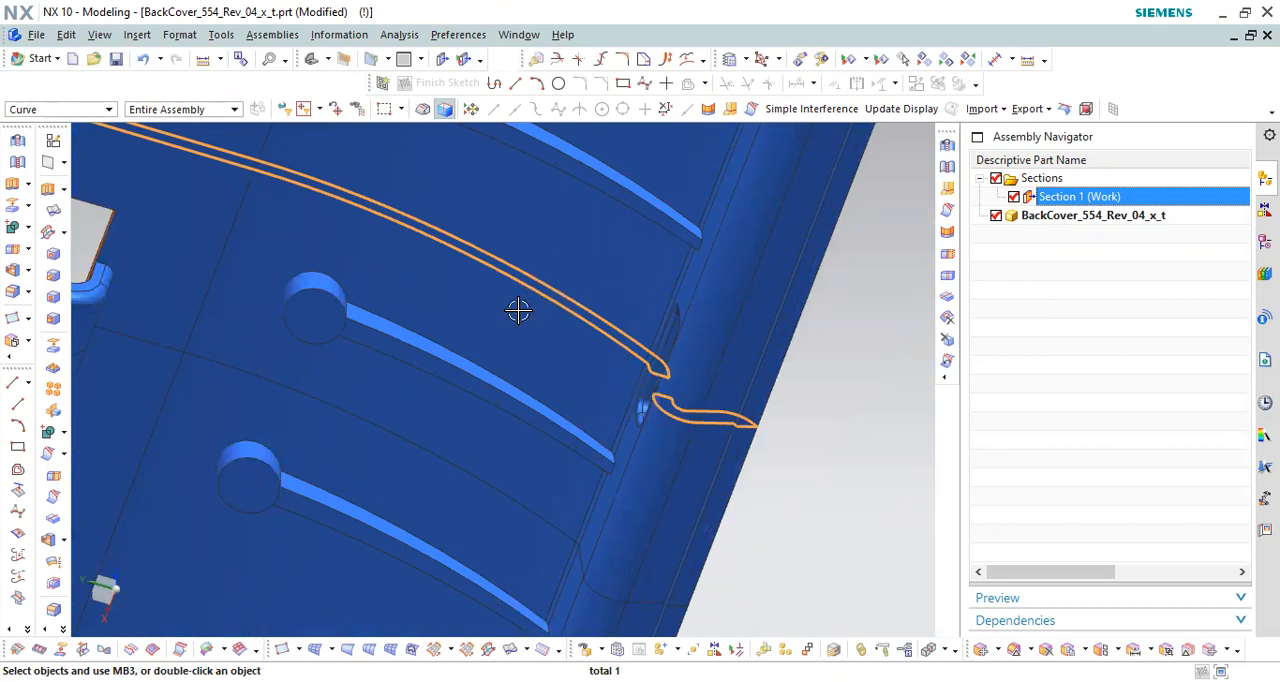
{"action": "scroll", "coordinate": [580, 323], "scroll_direction": "down", "scroll_amount": 3}
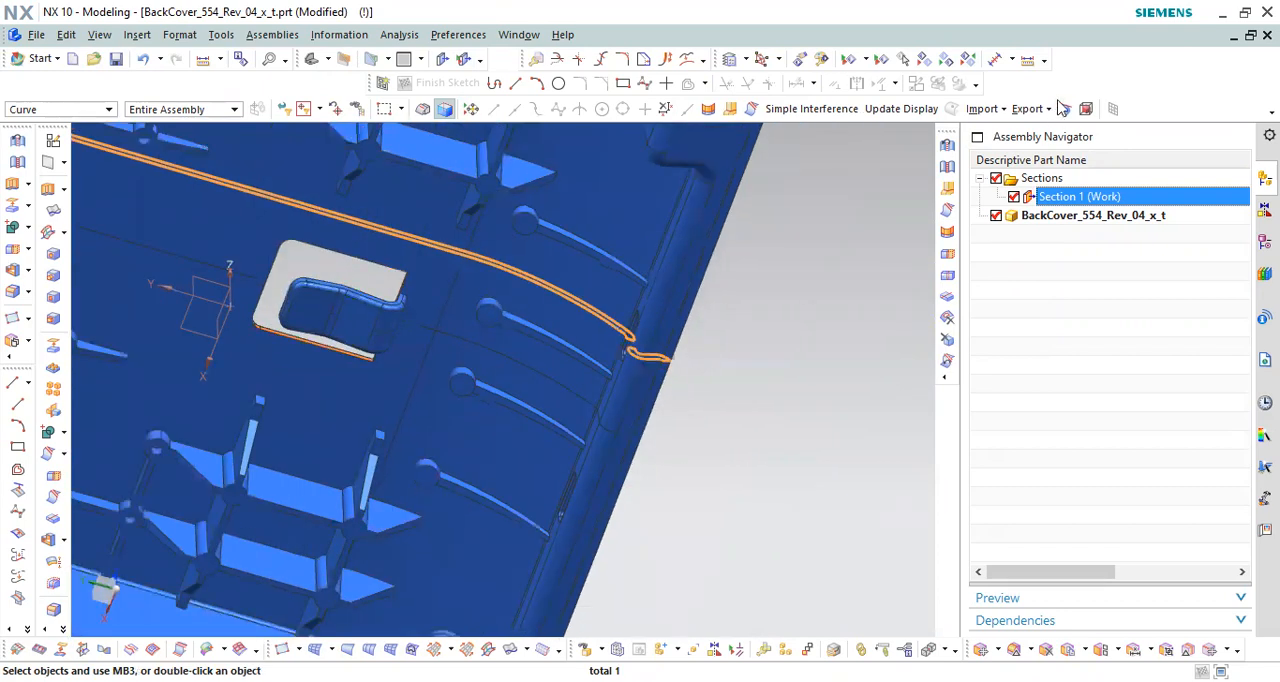
{"action": "left_click", "coordinate": [1014, 197]}
Step: Examine the narrow end-wall slot close up from the cover's inner side
{"action": "middle_click_drag", "start_coordinate": [705, 272], "coordinate": [743, 258]}
{"action": "scroll", "coordinate": [503, 433], "scroll_direction": "up", "scroll_amount": 3}
{"action": "scroll", "coordinate": [623, 251], "scroll_direction": "up", "scroll_amount": 4}
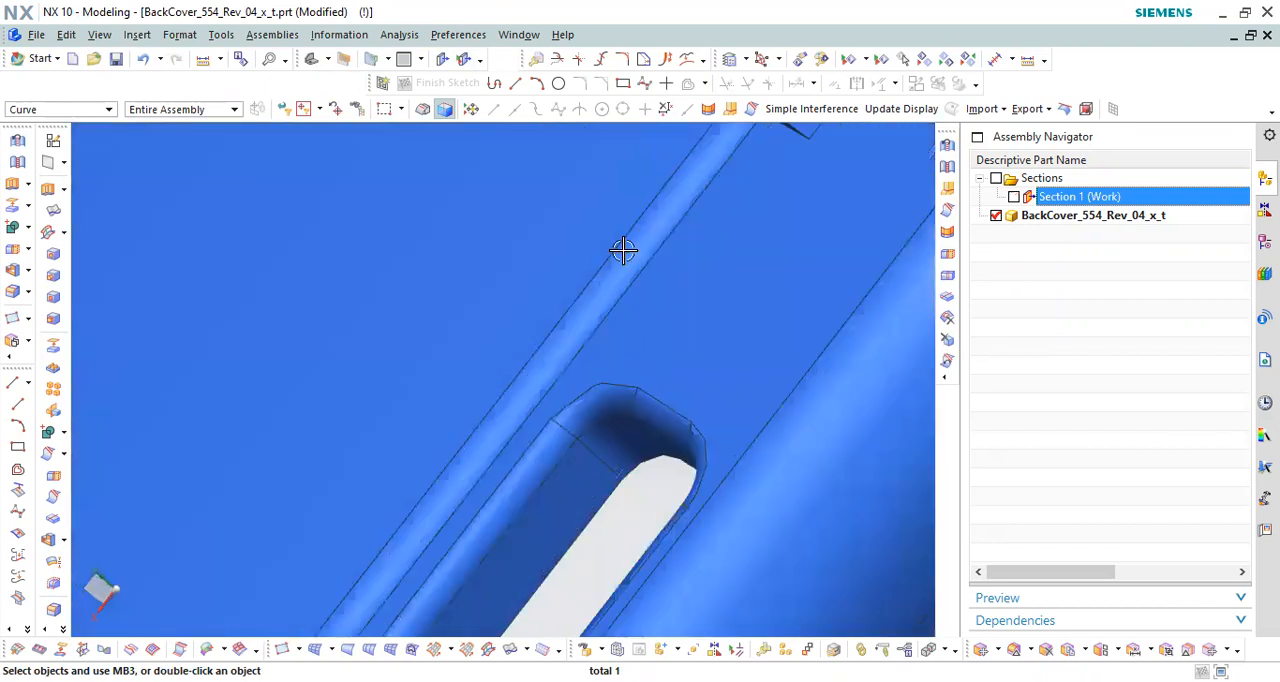
{"action": "scroll", "coordinate": [600, 371], "scroll_direction": "down", "scroll_amount": 4}
{"action": "scroll", "coordinate": [557, 363], "scroll_direction": "up", "scroll_amount": 2}
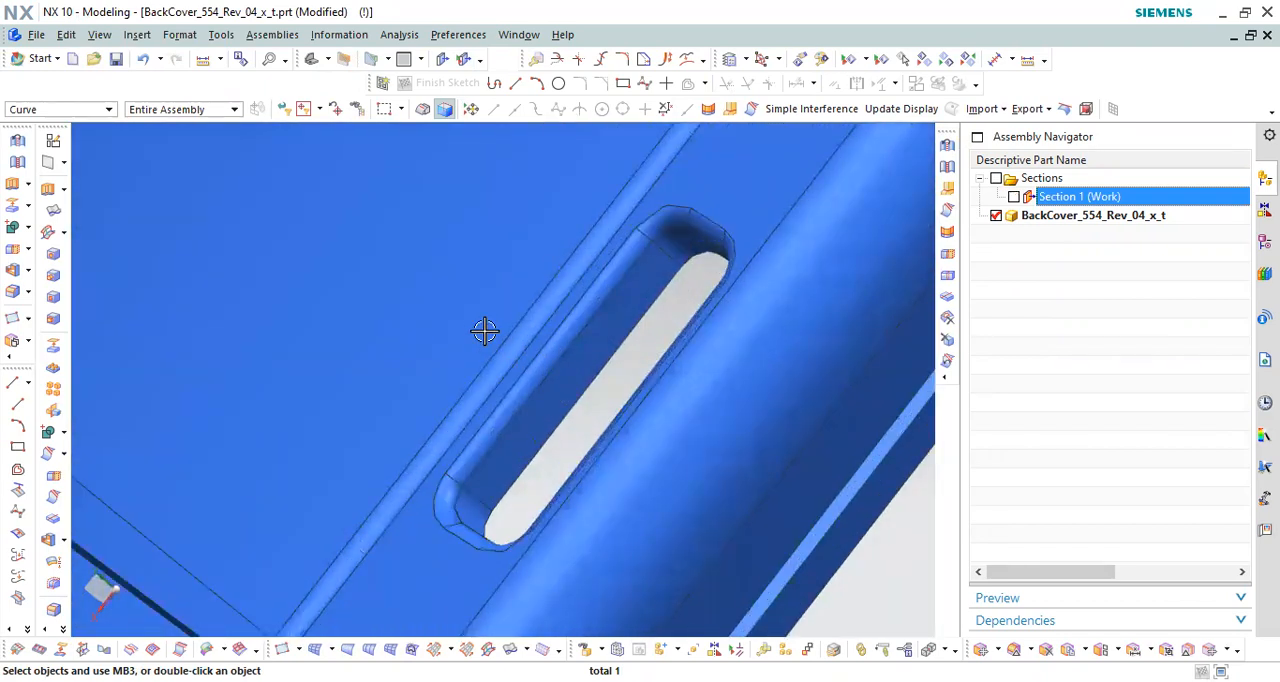
{"action": "scroll", "coordinate": [711, 228], "scroll_direction": "down", "scroll_amount": 5}
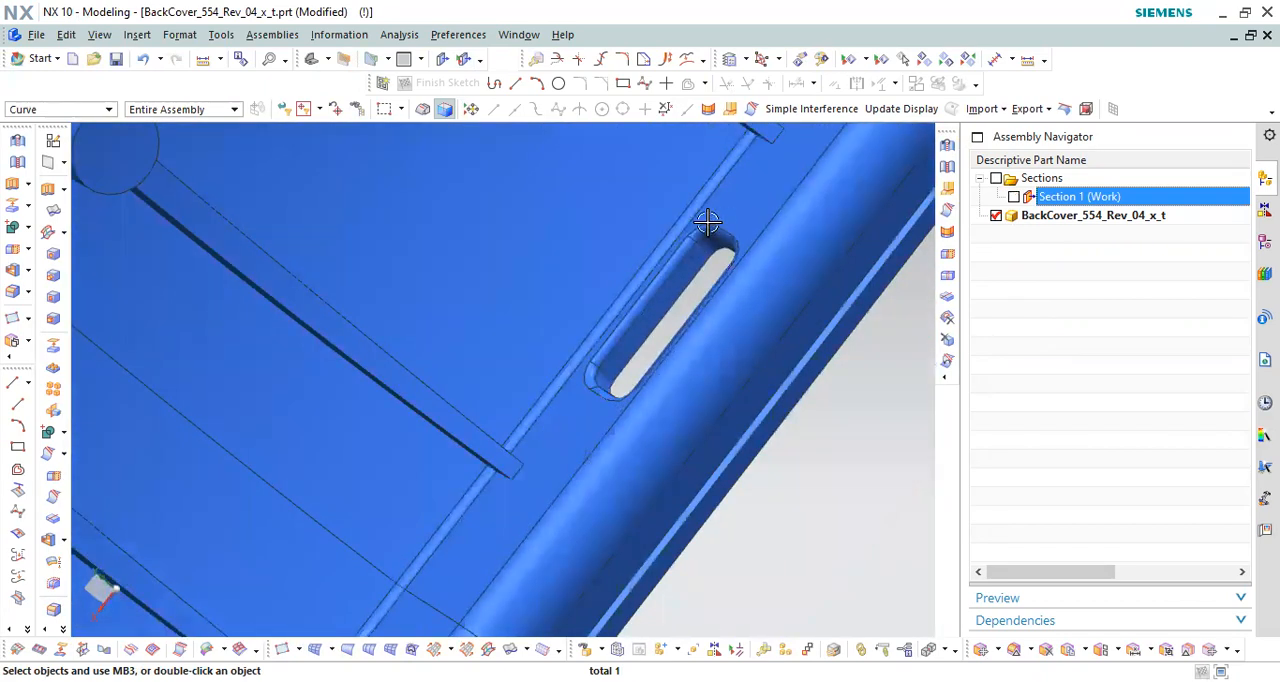
{"action": "scroll", "coordinate": [731, 230], "scroll_direction": "down", "scroll_amount": 2}
Step: Align the cover to a straight side view and redisplay the Section 1 cut, close up on the end-wall slot
{"action": "middle_click_drag", "start_coordinate": [677, 323], "coordinate": [677, 367]}
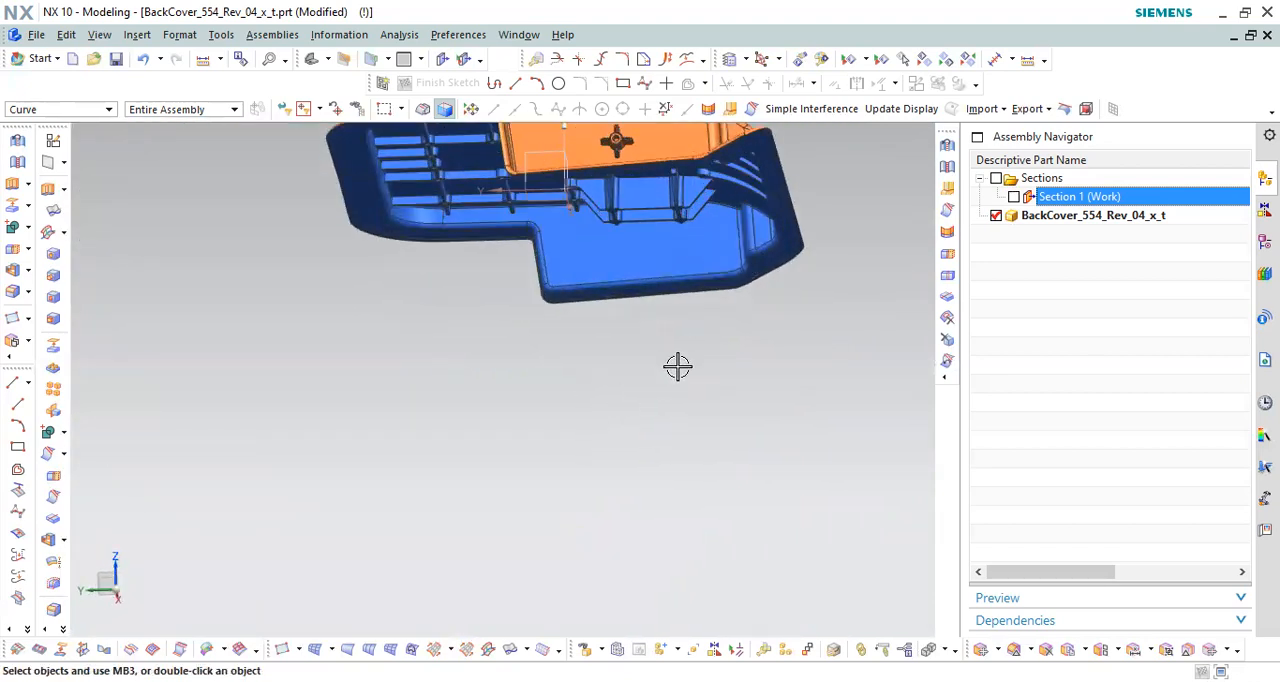
{"action": "key", "text": "F8"}
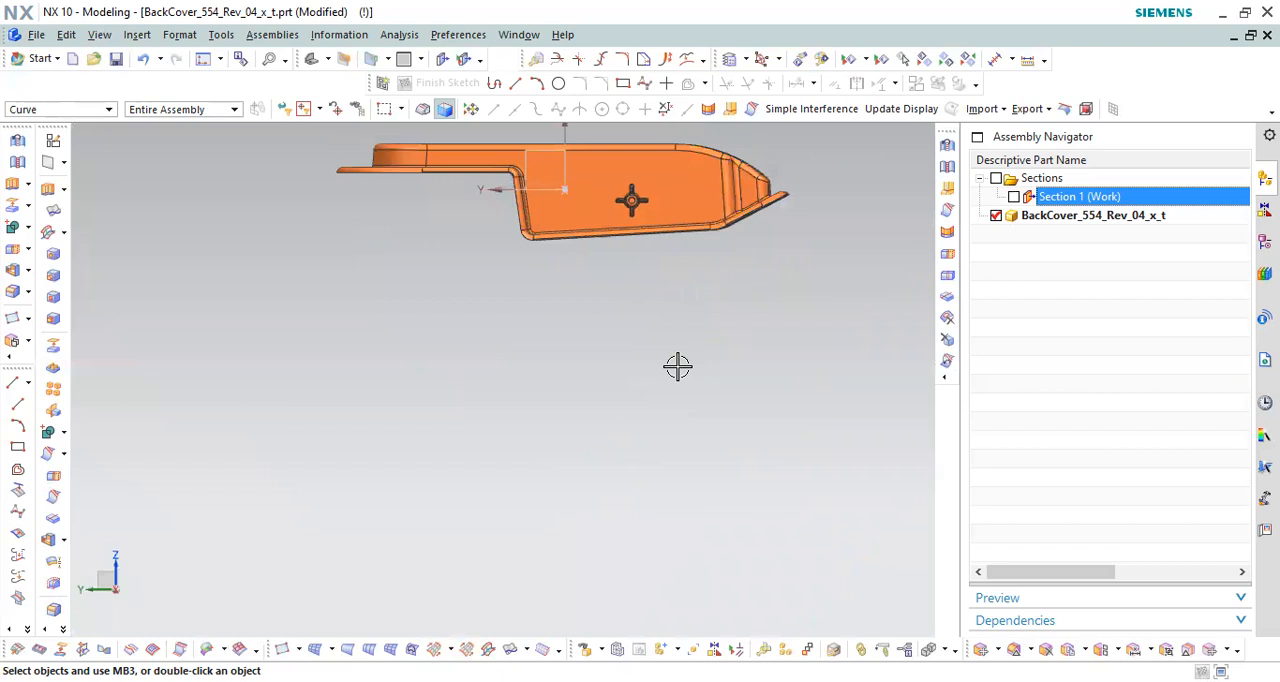
{"action": "scroll", "coordinate": [677, 367], "scroll_direction": "down", "scroll_amount": 3}
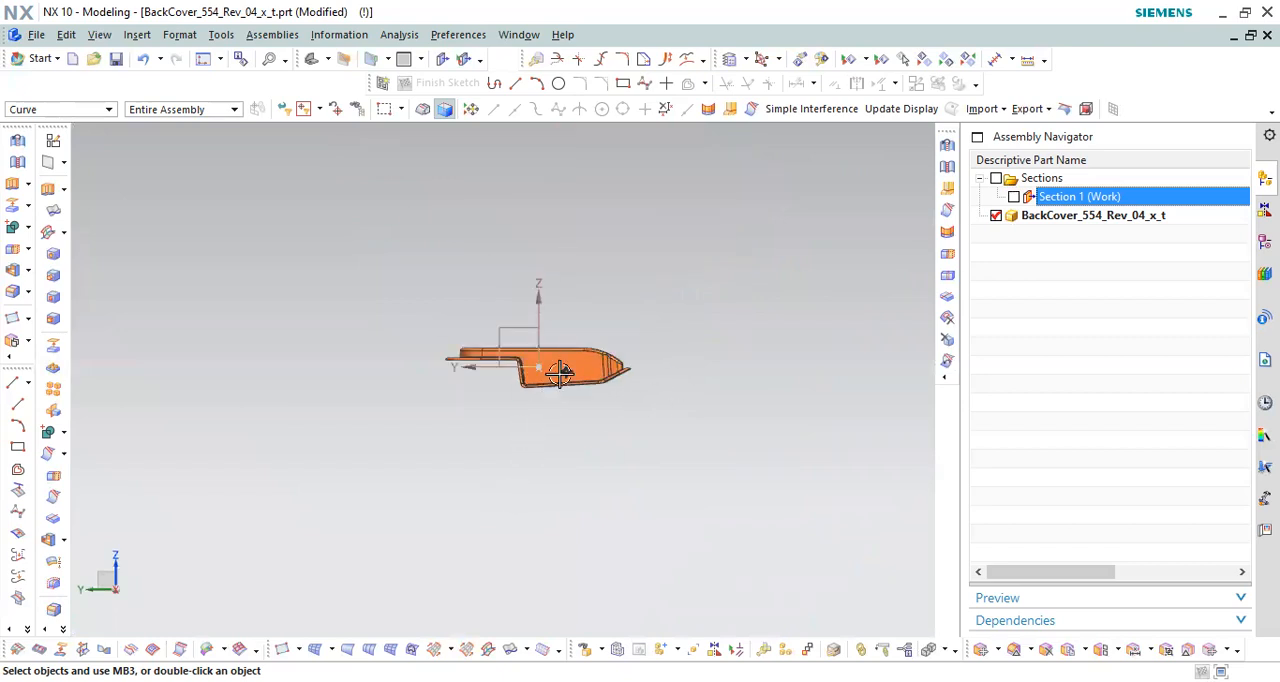
{"action": "scroll", "coordinate": [606, 409], "scroll_direction": "up", "scroll_amount": 5}
{"action": "left_click", "coordinate": [1014, 197]}
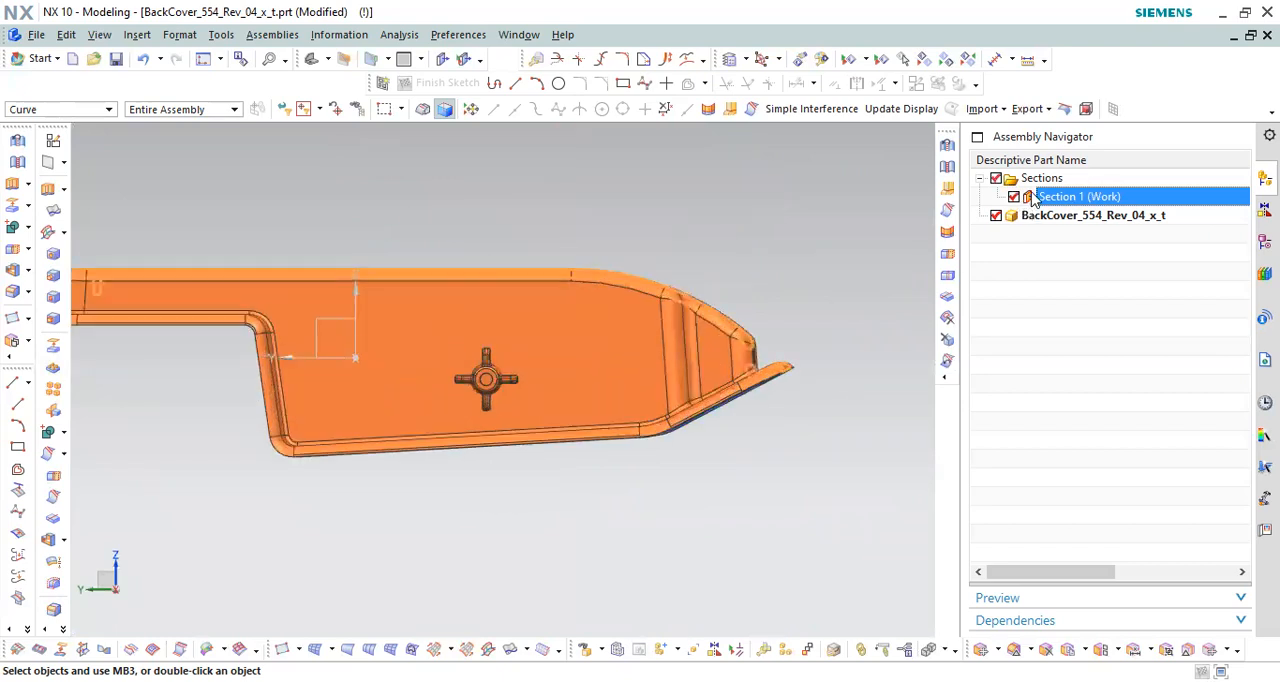
{"action": "scroll", "coordinate": [717, 403], "scroll_direction": "up", "scroll_amount": 5}
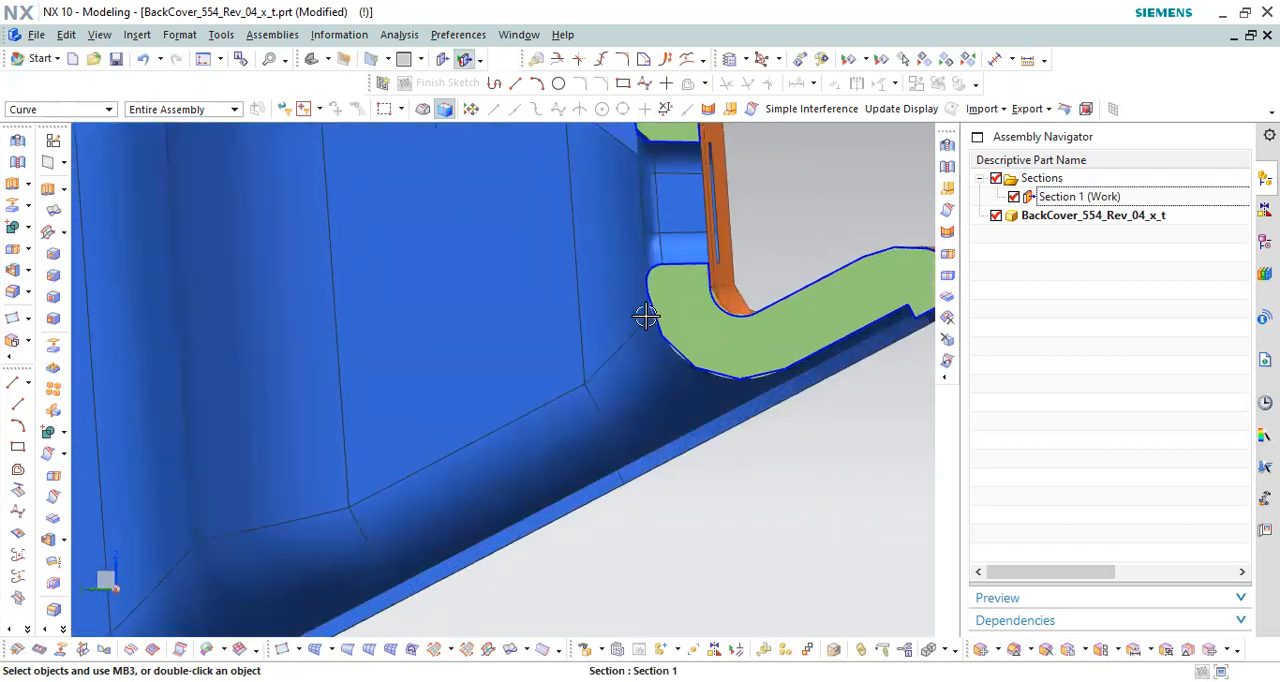
{"action": "scroll", "coordinate": [648, 300], "scroll_direction": "down", "scroll_amount": 3}
{"action": "scroll", "coordinate": [629, 244], "scroll_direction": "up", "scroll_amount": 4}
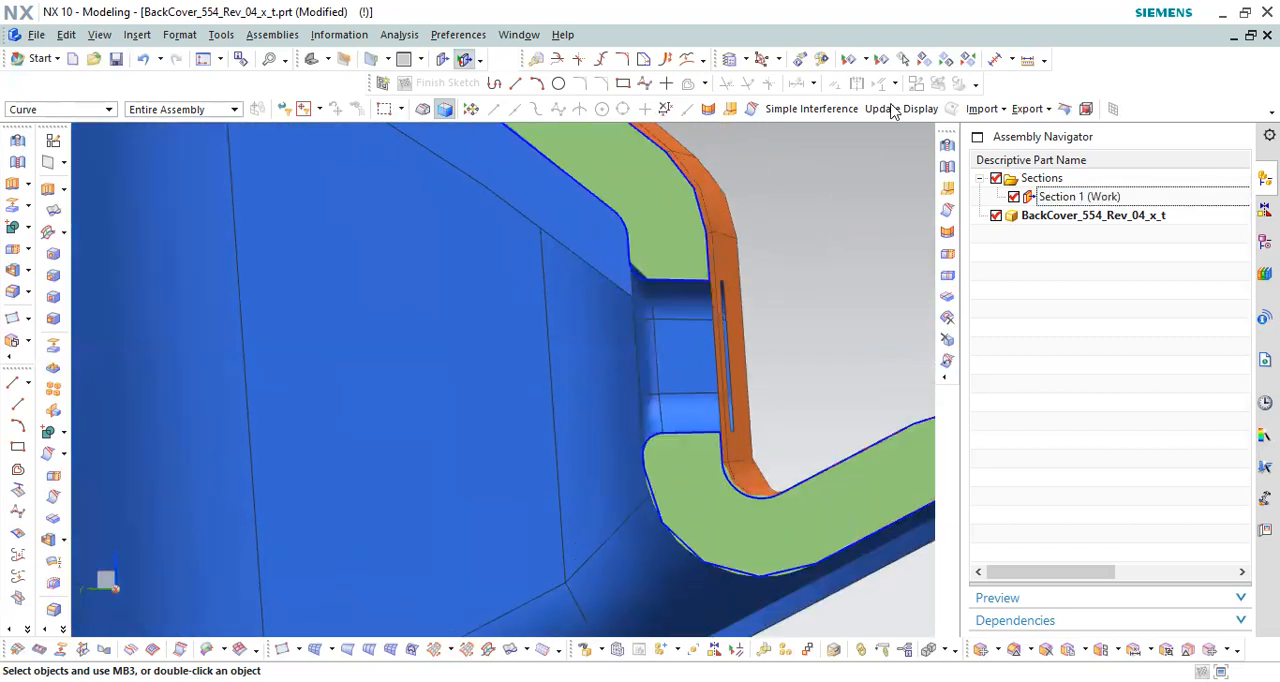
Step: Measure the direct distance between the outer and inner corners of the slot's upper section edge, and close the measurement
{"action": "left_click", "coordinate": [208, 63]}
{"action": "left_click", "coordinate": [181, 90]}
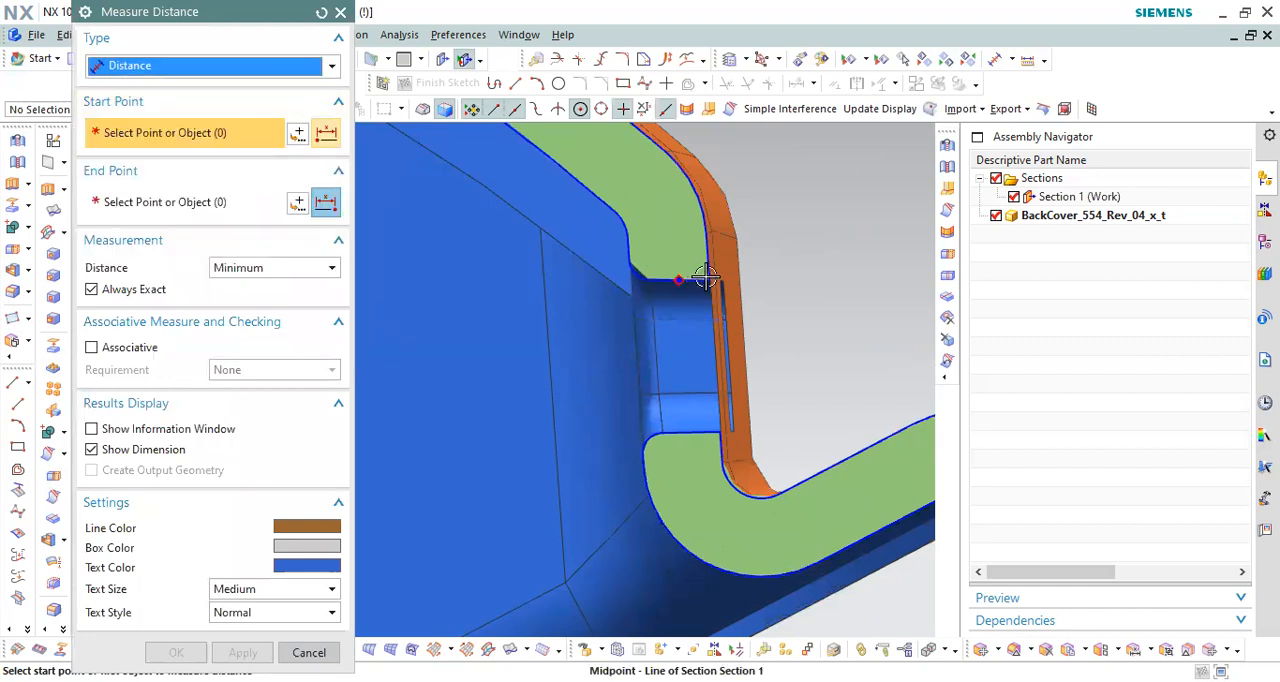
{"action": "left_click", "coordinate": [627, 263]}
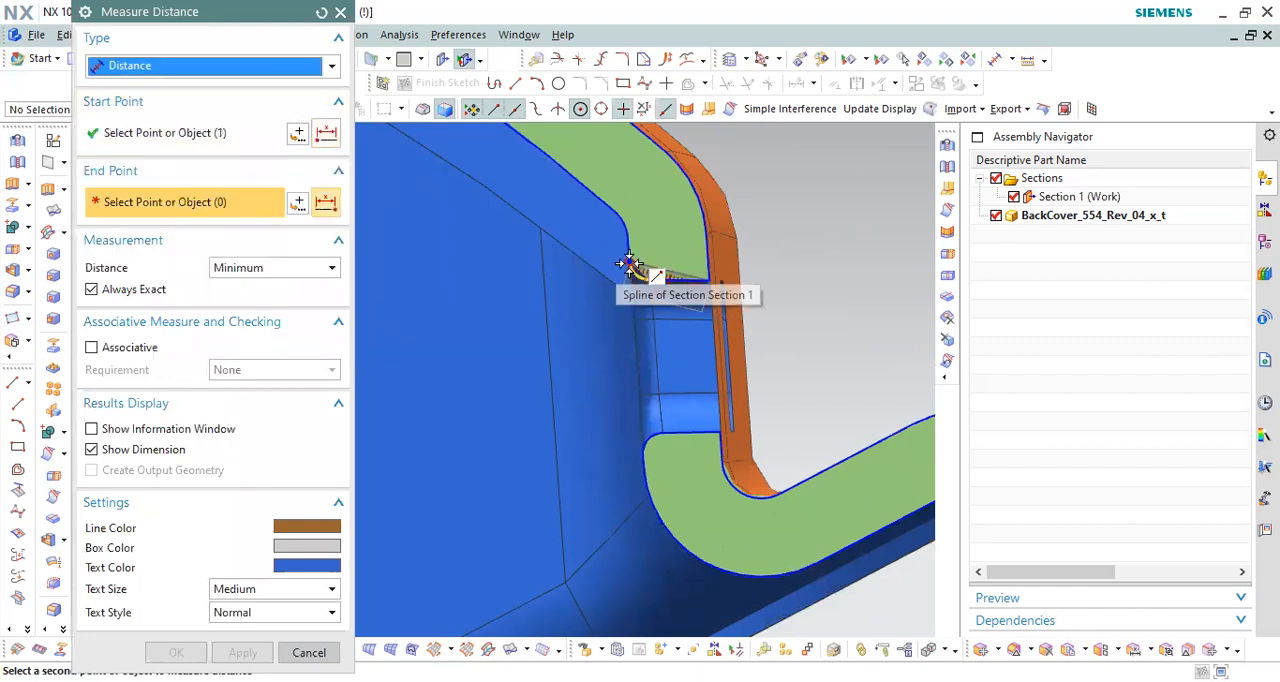
{"action": "left_click", "coordinate": [615, 278]}
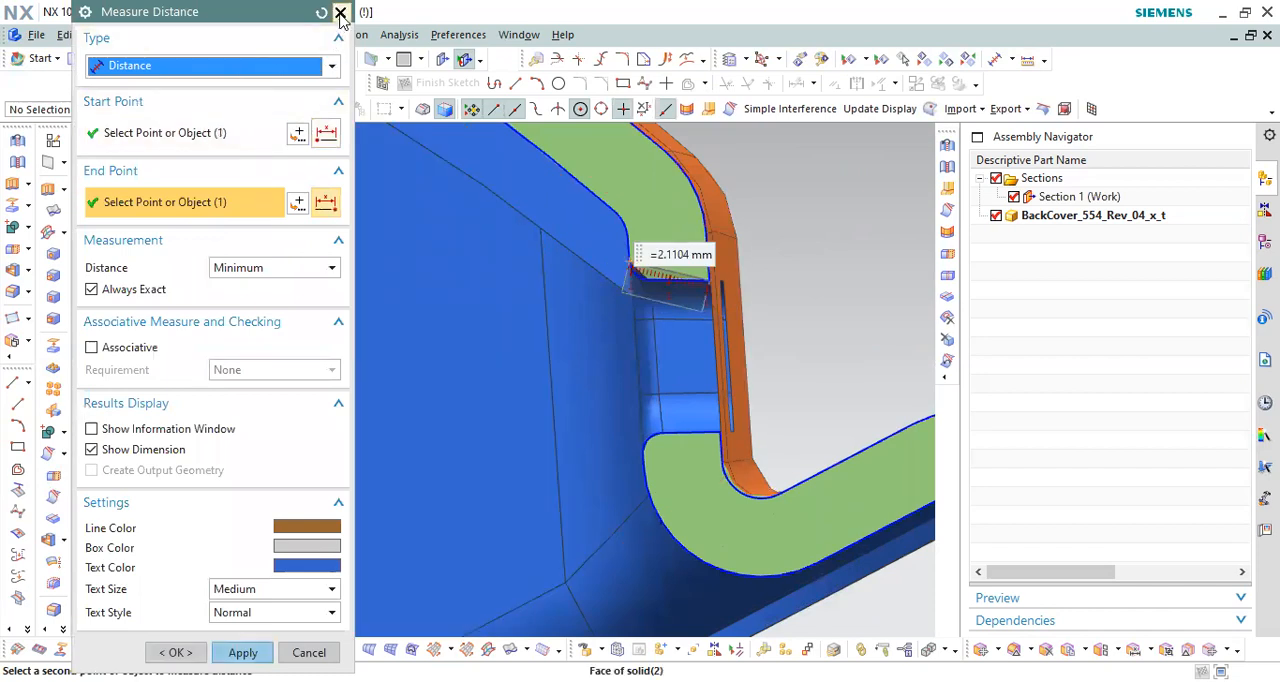
{"action": "key", "text": "Escape"}
Step: Hide the Section 1 curves but keep the cut through the end-wall slot displayed
{"action": "scroll", "coordinate": [695, 320], "scroll_direction": "down", "scroll_amount": 3}
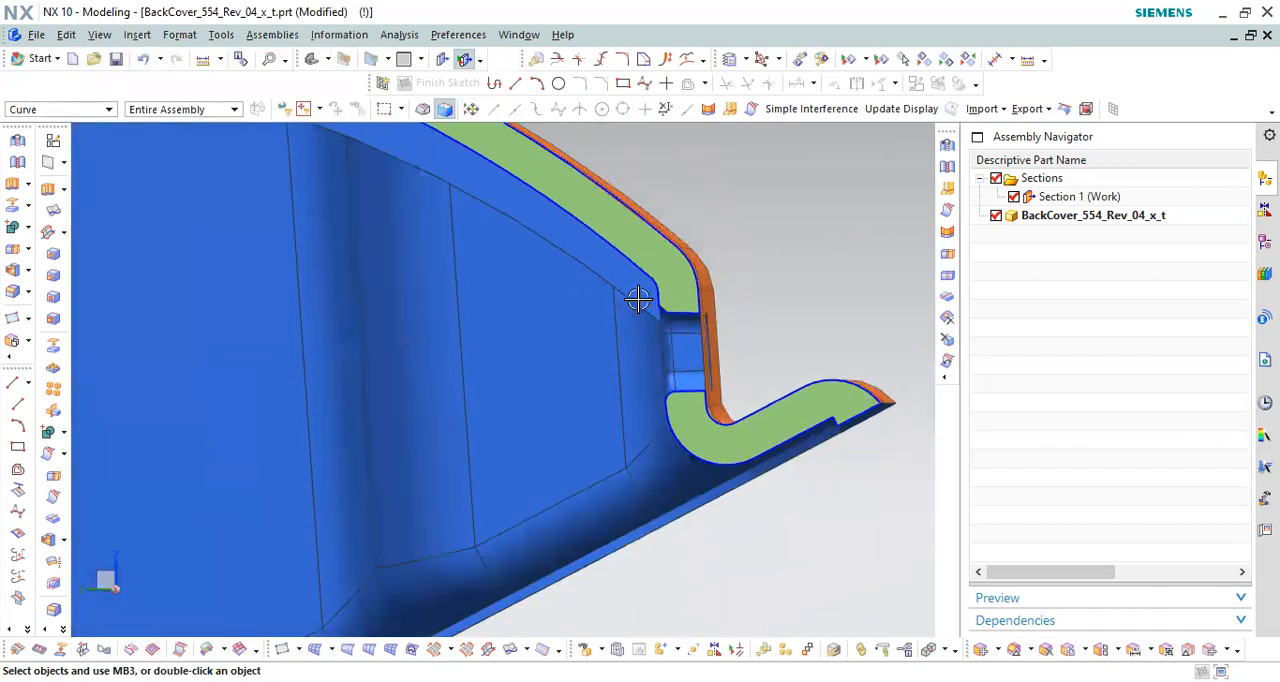
{"action": "scroll", "coordinate": [650, 311], "scroll_direction": "up", "scroll_amount": 3}
{"action": "scroll", "coordinate": [640, 264], "scroll_direction": "down", "scroll_amount": 2}
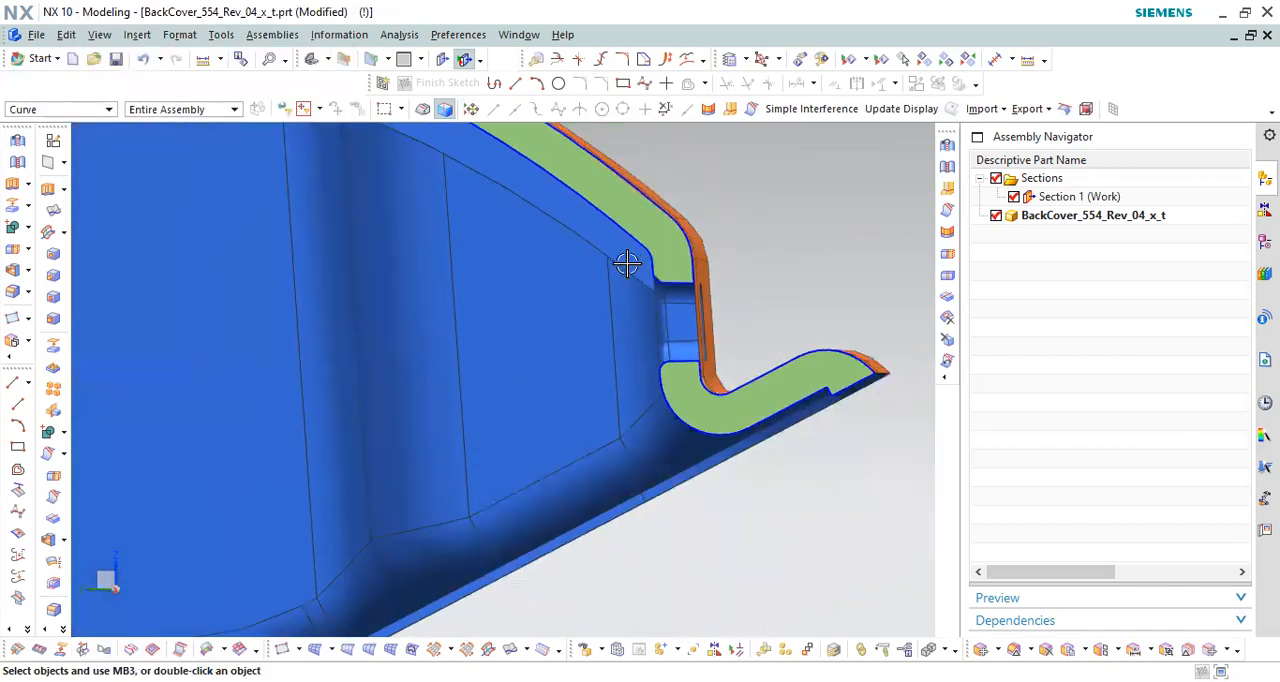
{"action": "scroll", "coordinate": [660, 265], "scroll_direction": "up", "scroll_amount": 2}
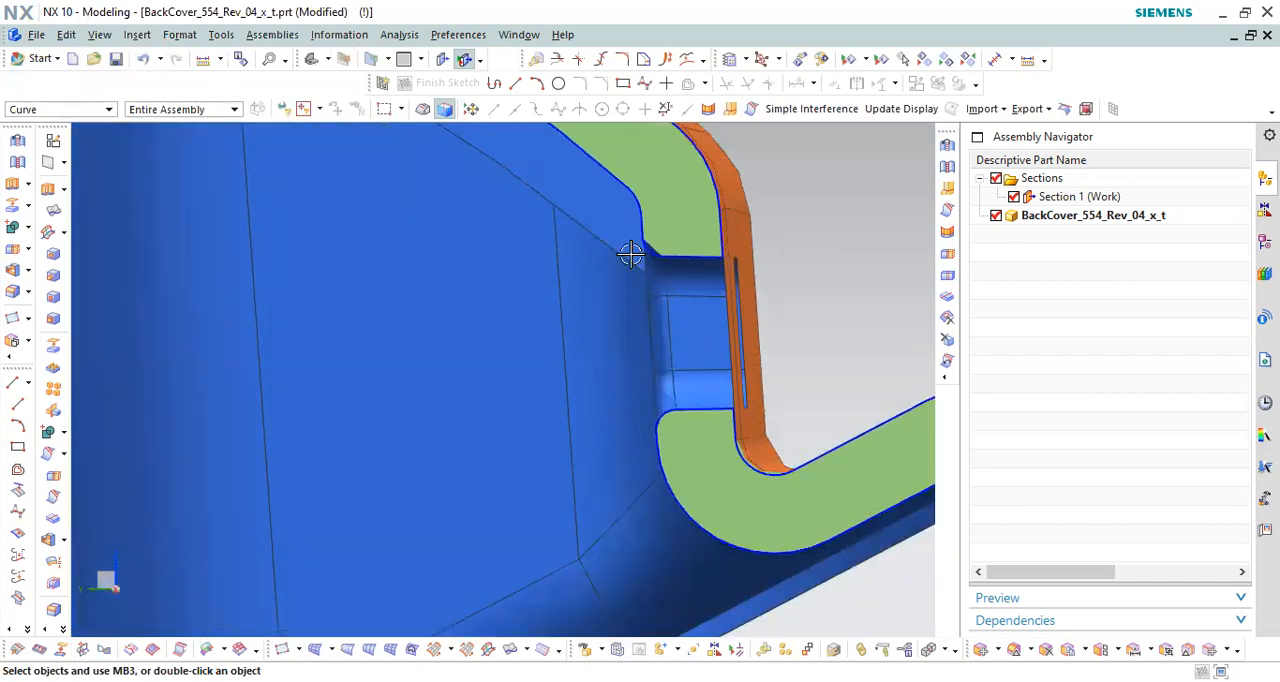
{"action": "scroll", "coordinate": [634, 251], "scroll_direction": "down", "scroll_amount": 4}
{"action": "left_click", "coordinate": [1014, 197]}
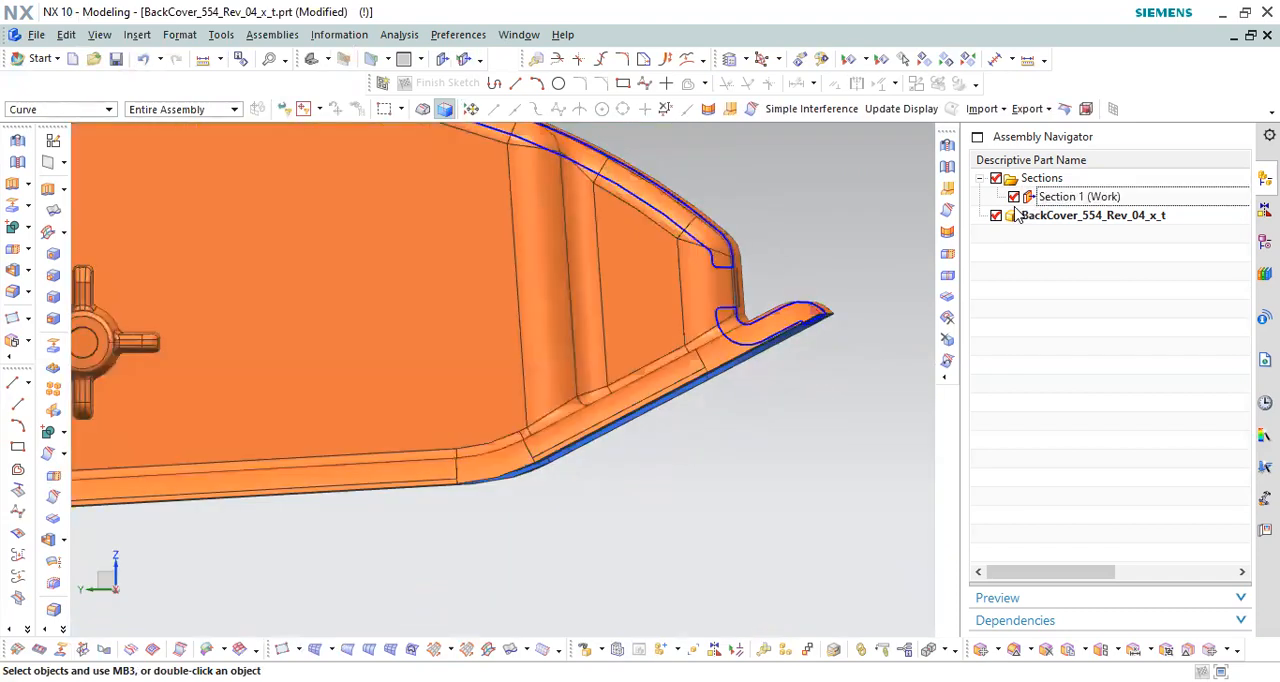
{"action": "double_click", "coordinate": [1042, 199]}
Step: Examine the end-wall slot's undercut in the sectioned side view, in relation to the surrounding wall and ribs
{"action": "scroll", "coordinate": [757, 479], "scroll_direction": "down", "scroll_amount": 2}
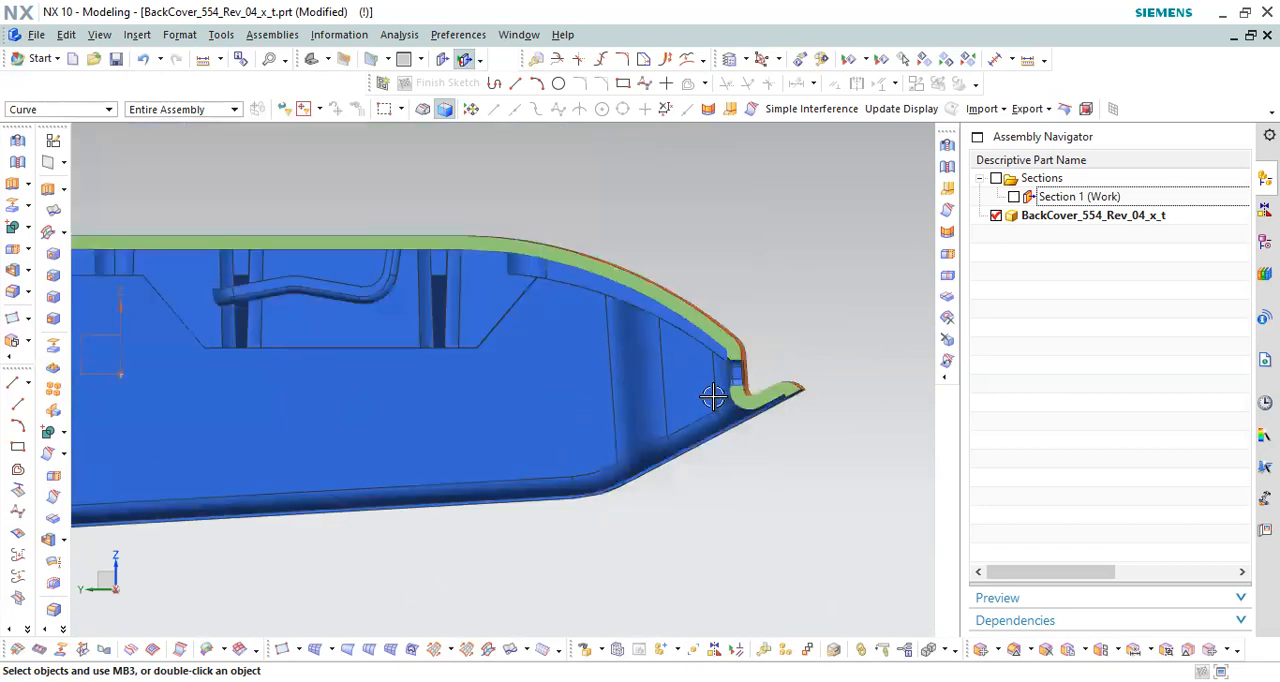
{"action": "scroll", "coordinate": [693, 378], "scroll_direction": "up", "scroll_amount": 2}
{"action": "left_click_drag", "start_coordinate": [646, 319], "coordinate": [737, 525]}
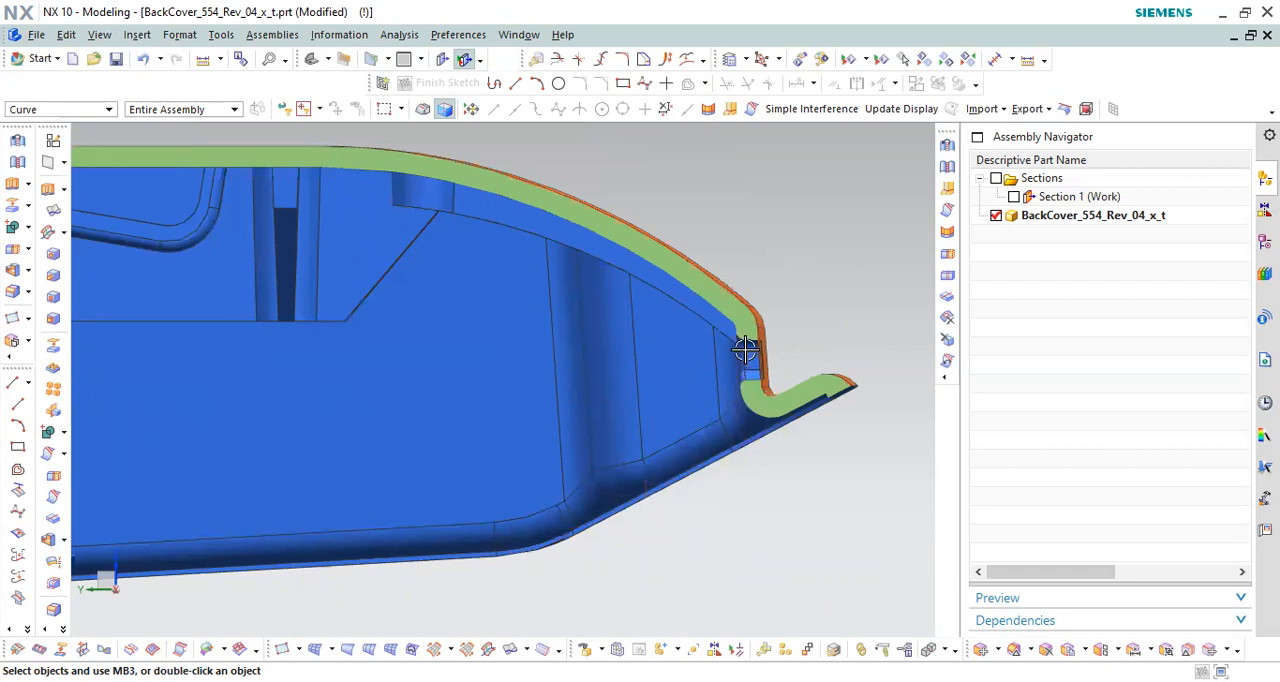
{"action": "scroll", "coordinate": [745, 352], "scroll_direction": "up", "scroll_amount": 2}
{"action": "scroll", "coordinate": [655, 306], "scroll_direction": "down", "scroll_amount": 2}
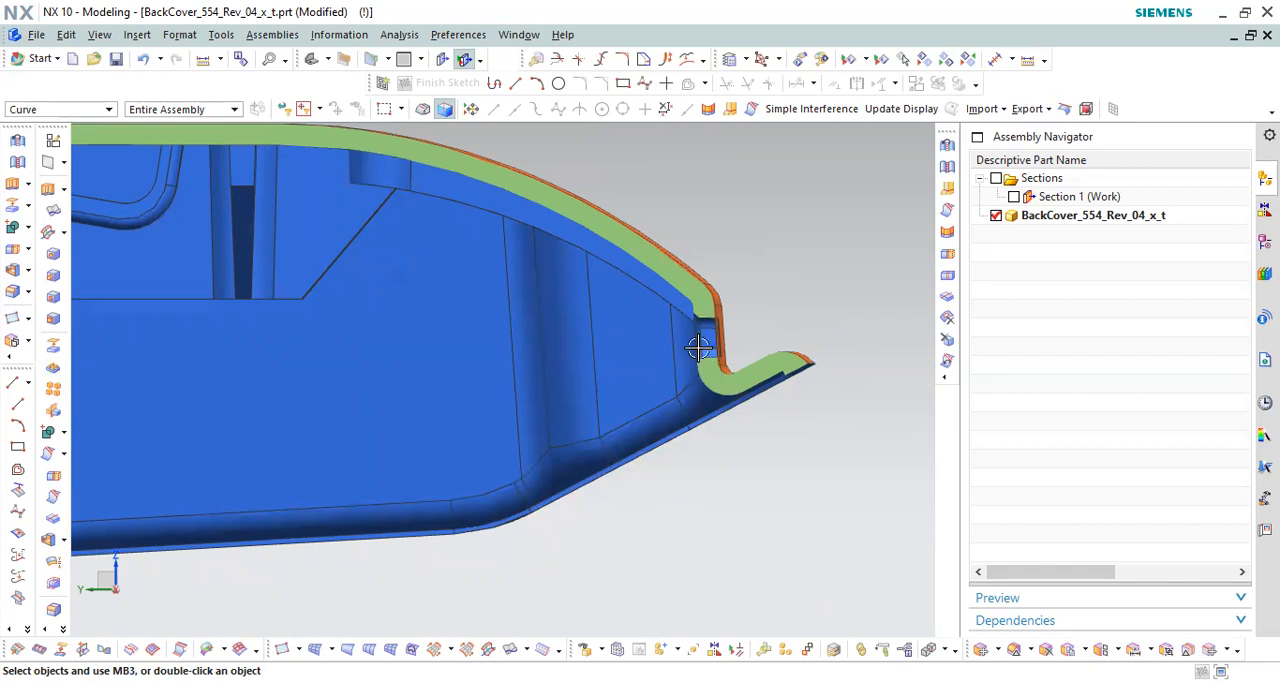
{"action": "scroll", "coordinate": [790, 383], "scroll_direction": "down", "scroll_amount": 3}
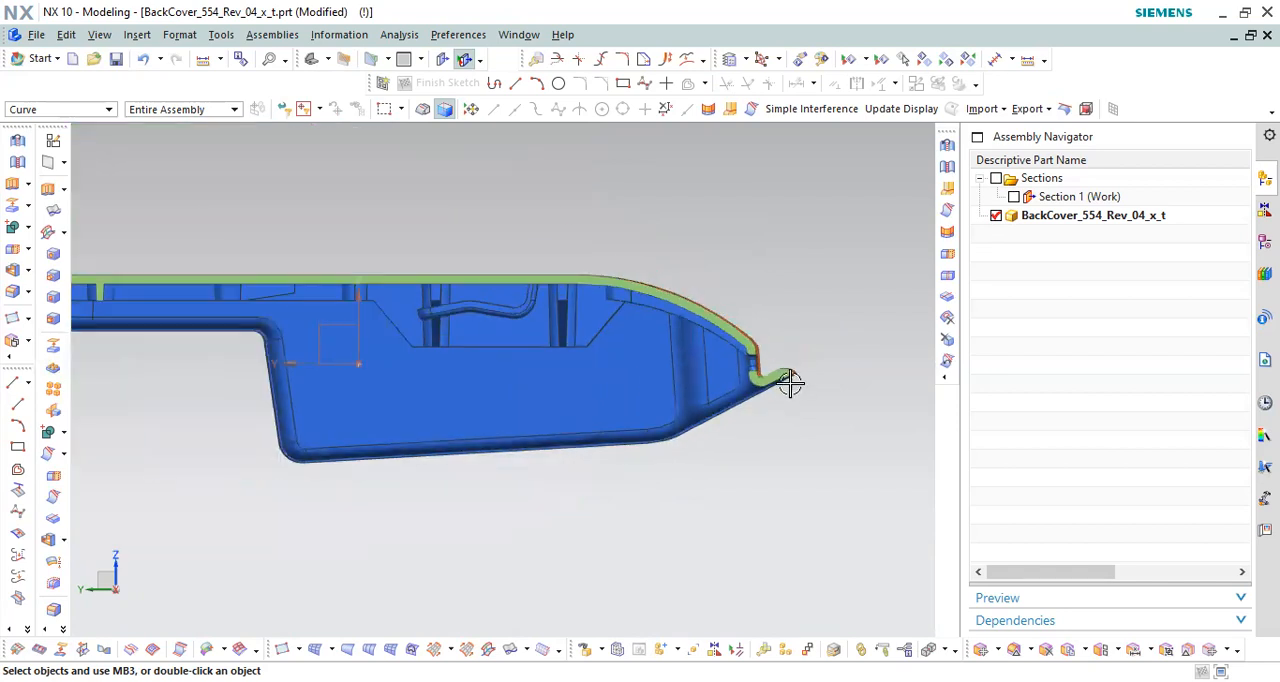
Step: Turn off the Section 1 cut and orient the whole cover to show its inner side
{"action": "double_click", "coordinate": [1063, 199]}
{"action": "scroll", "coordinate": [820, 376], "scroll_direction": "down", "scroll_amount": 4}
{"action": "middle_click_drag", "start_coordinate": [777, 346], "coordinate": [801, 321]}
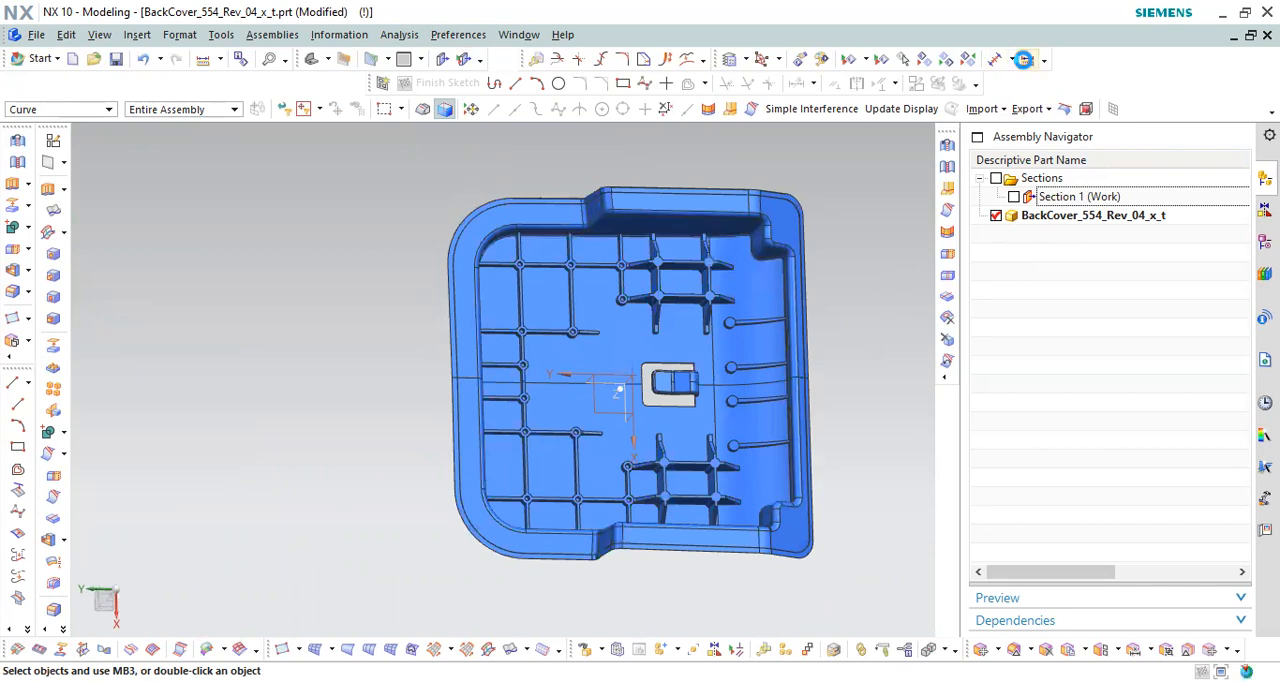
Step: Measure the cover's overall length between its two opposite outer edges, and close the measurement
{"action": "left_click", "coordinate": [1023, 59]}
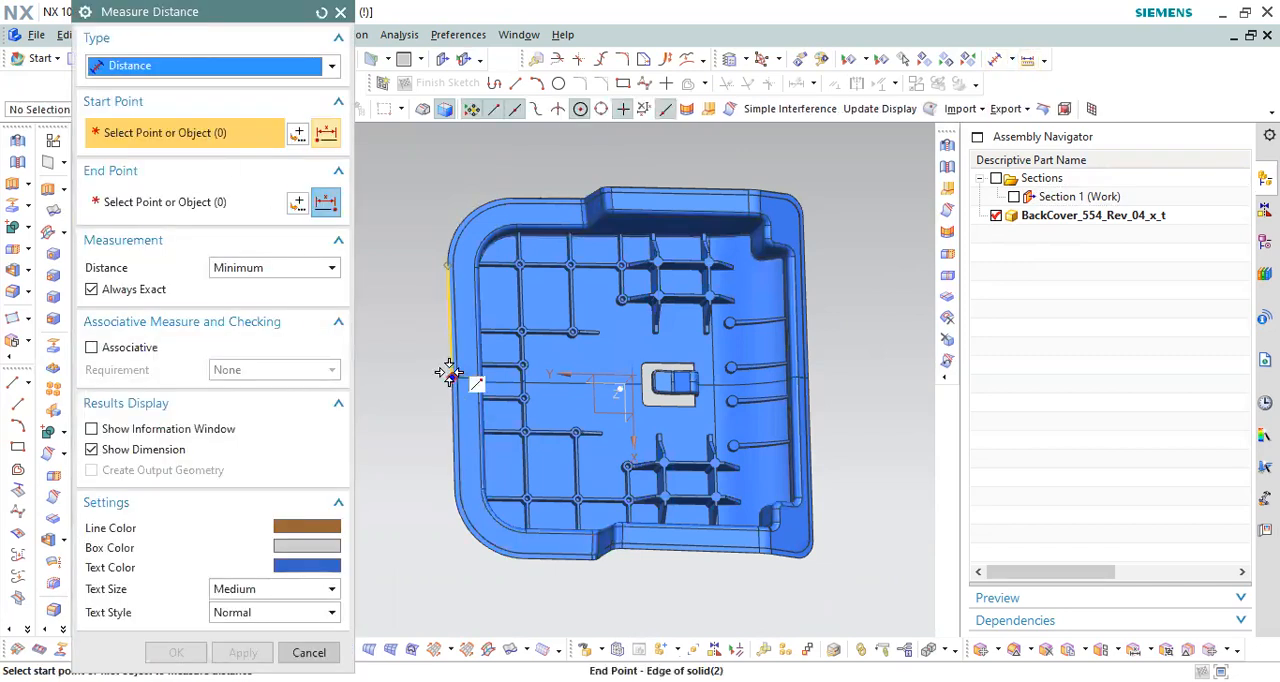
{"action": "left_click", "coordinate": [811, 374]}
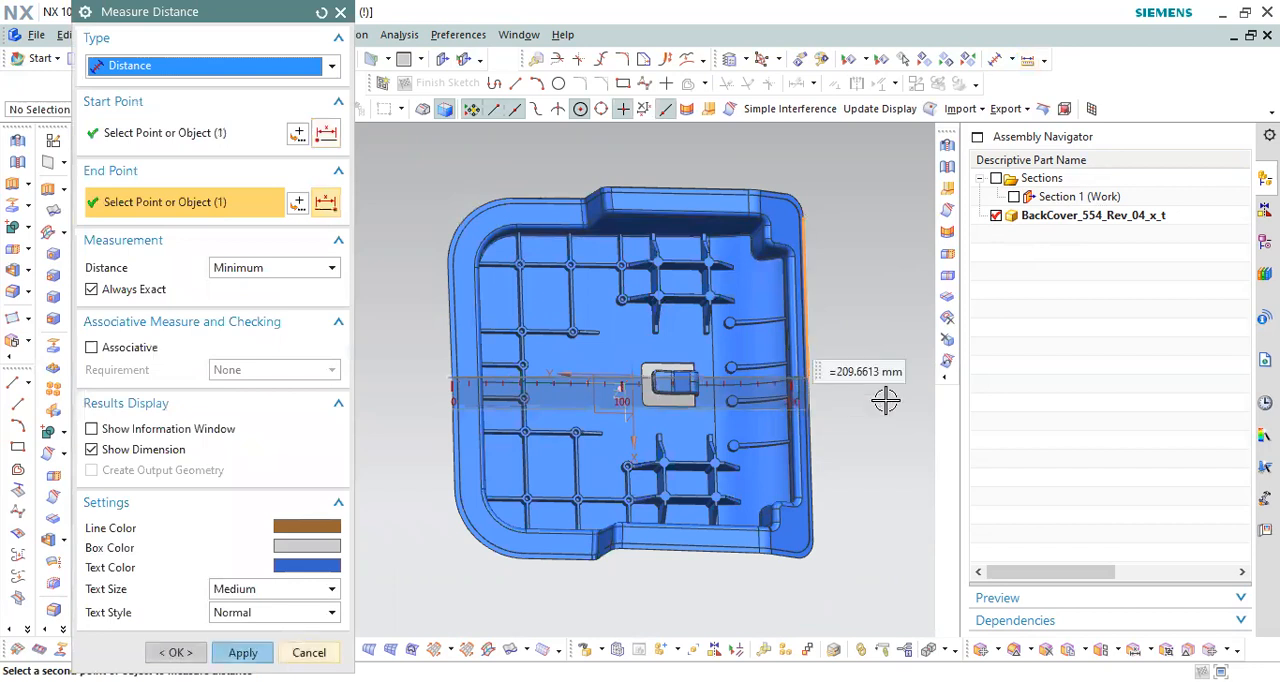
{"action": "middle_click", "coordinate": [886, 400]}
Step: Turn the Section 1 cut back on and orient the cover to a straight side view of its end wall
{"action": "scroll", "coordinate": [785, 347], "scroll_direction": "up", "scroll_amount": 2}
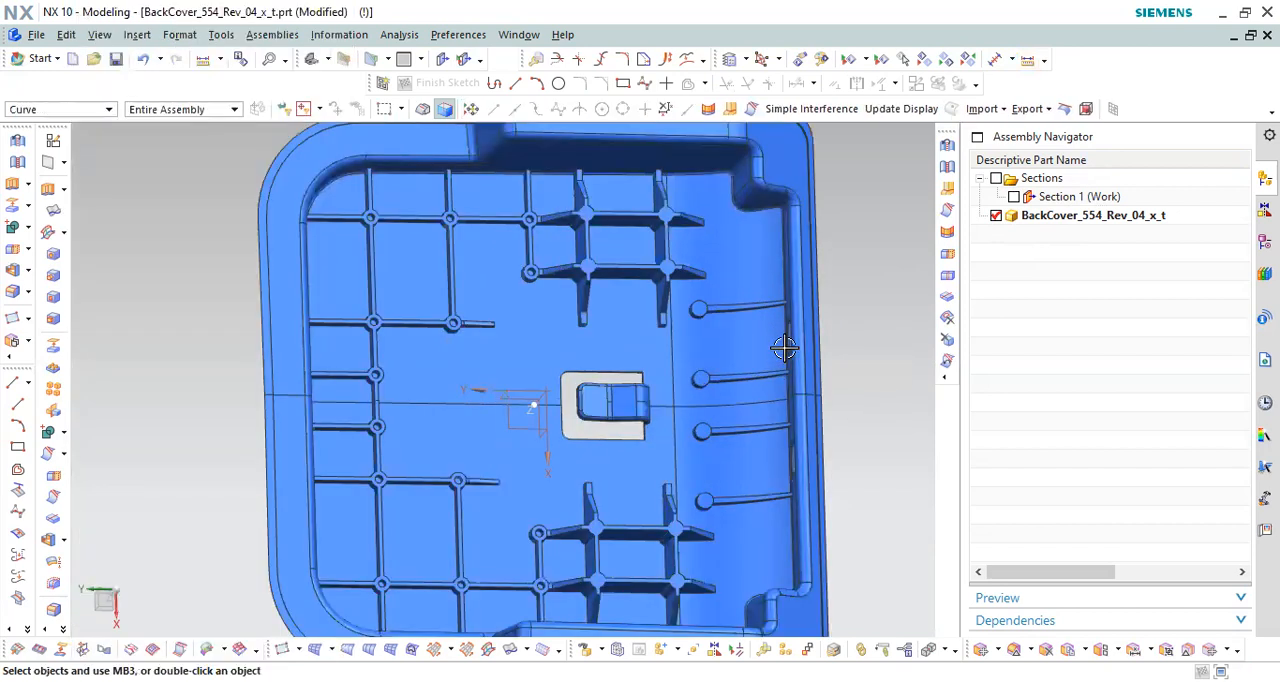
{"action": "scroll", "coordinate": [785, 347], "scroll_direction": "up", "scroll_amount": 4}
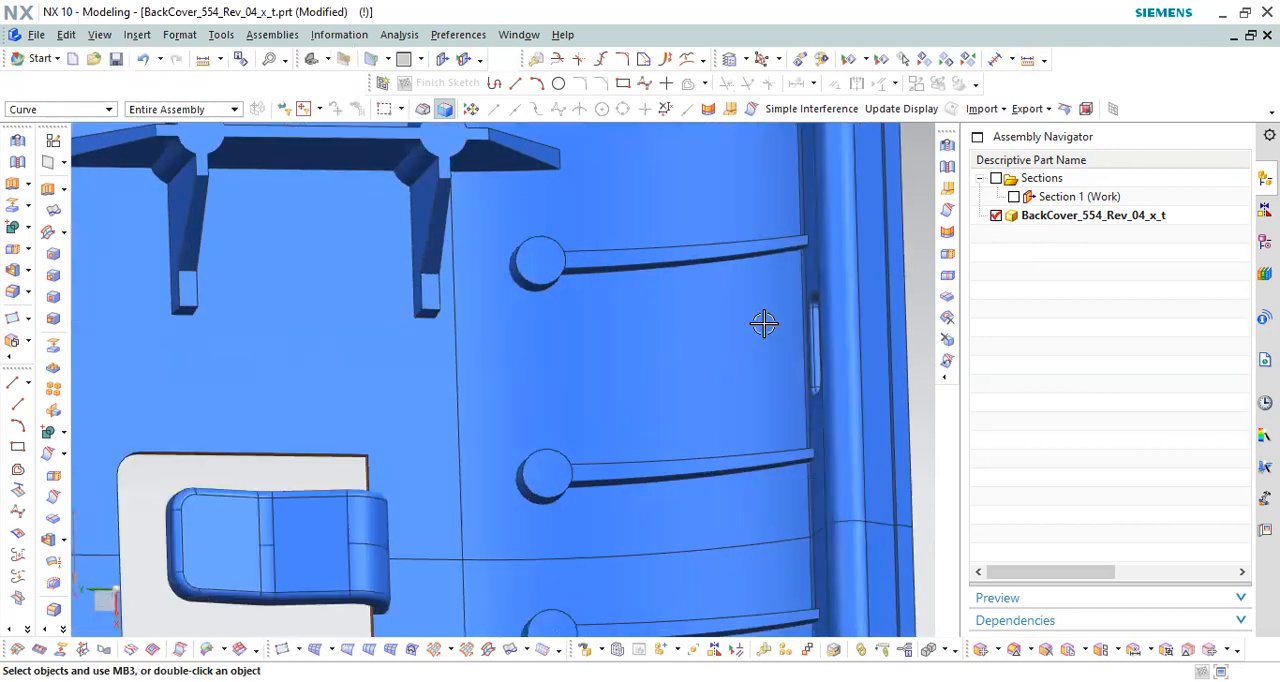
{"action": "middle_click_drag", "start_coordinate": [806, 362], "coordinate": [700, 410]}
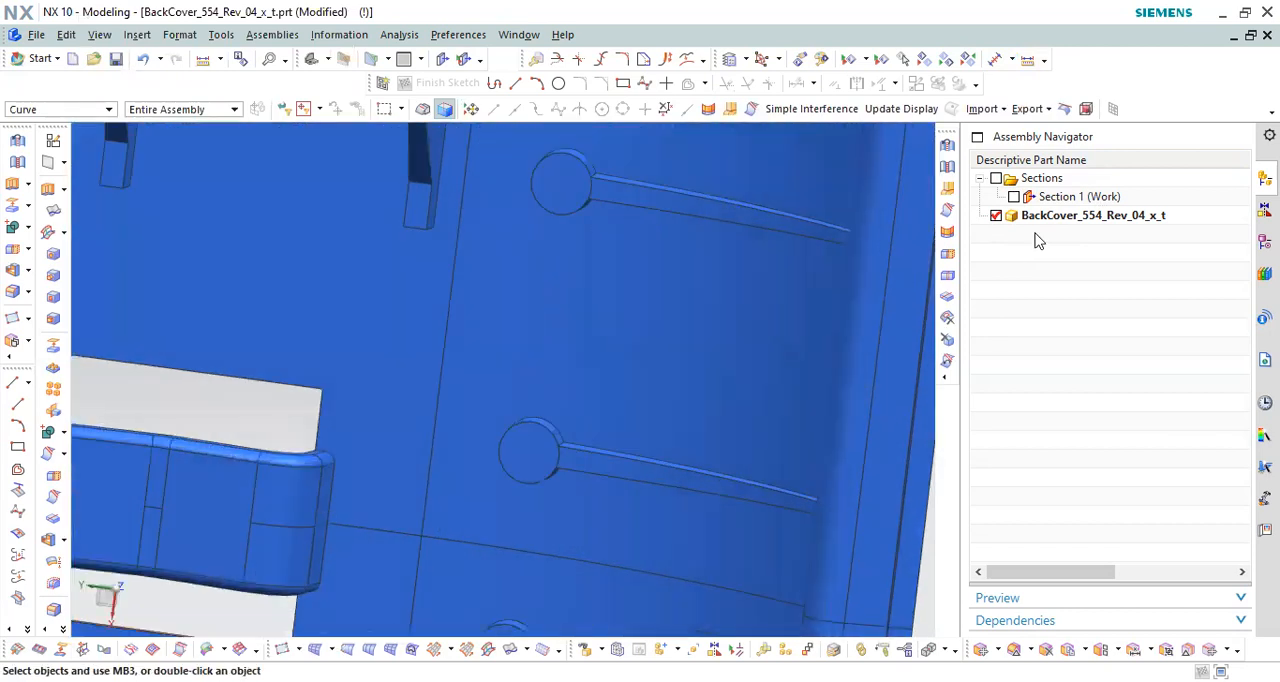
{"action": "left_click", "coordinate": [1014, 197]}
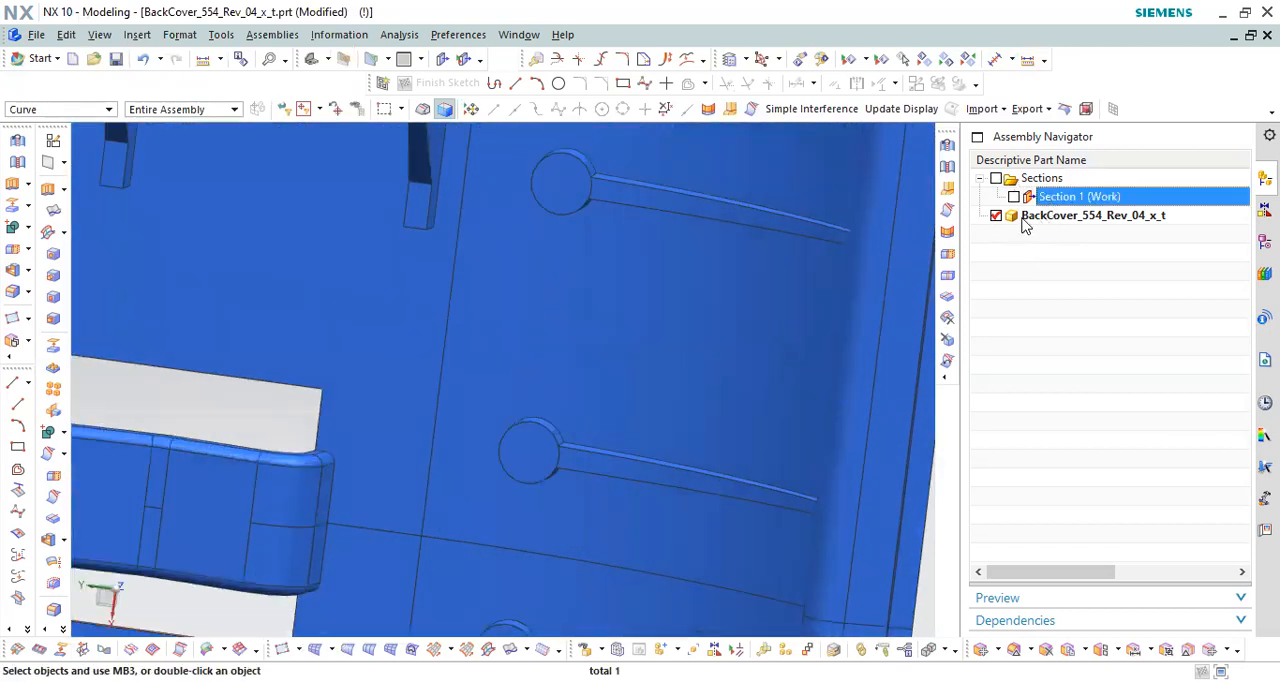
{"action": "scroll", "coordinate": [811, 308], "scroll_direction": "down", "scroll_amount": 3}
{"action": "middle_click_drag", "start_coordinate": [811, 308], "coordinate": [760, 328]}
{"action": "key", "text": "F8"}
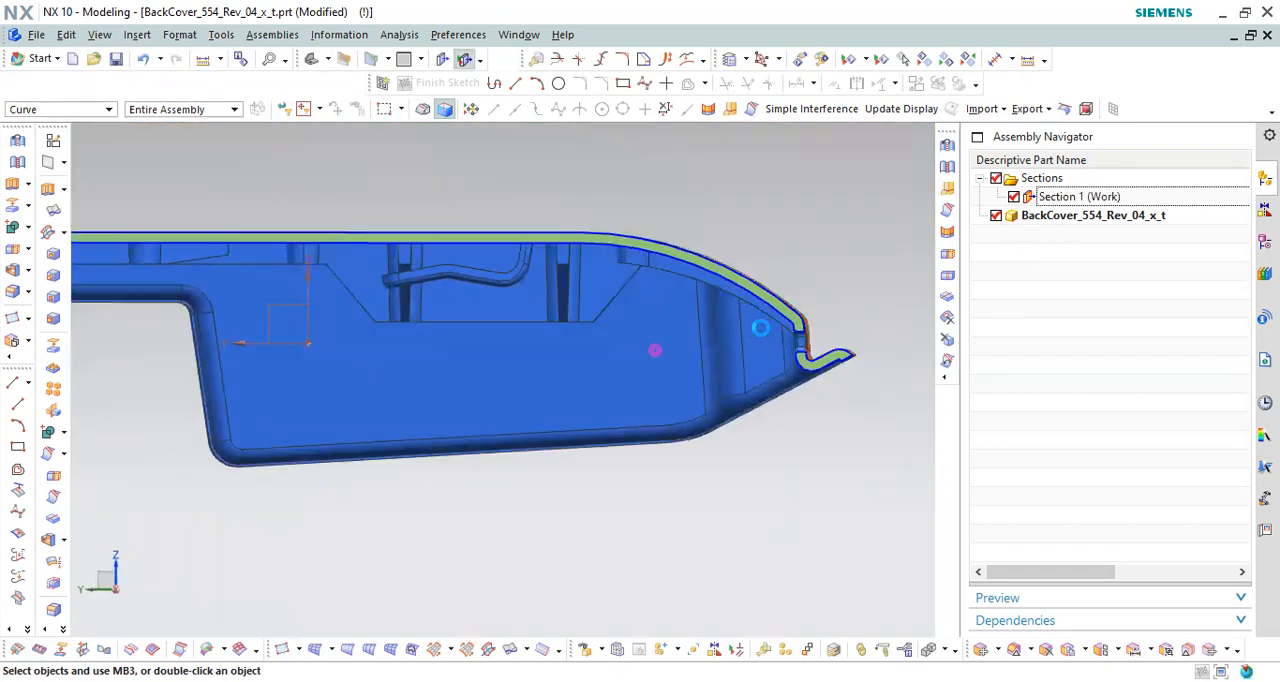
Step: Examine the sectioned end-wall slot, its undercut and the curved lip beside it
{"action": "scroll", "coordinate": [846, 342], "scroll_direction": "up", "scroll_amount": 3}
{"action": "scroll", "coordinate": [791, 303], "scroll_direction": "up", "scroll_amount": 2}
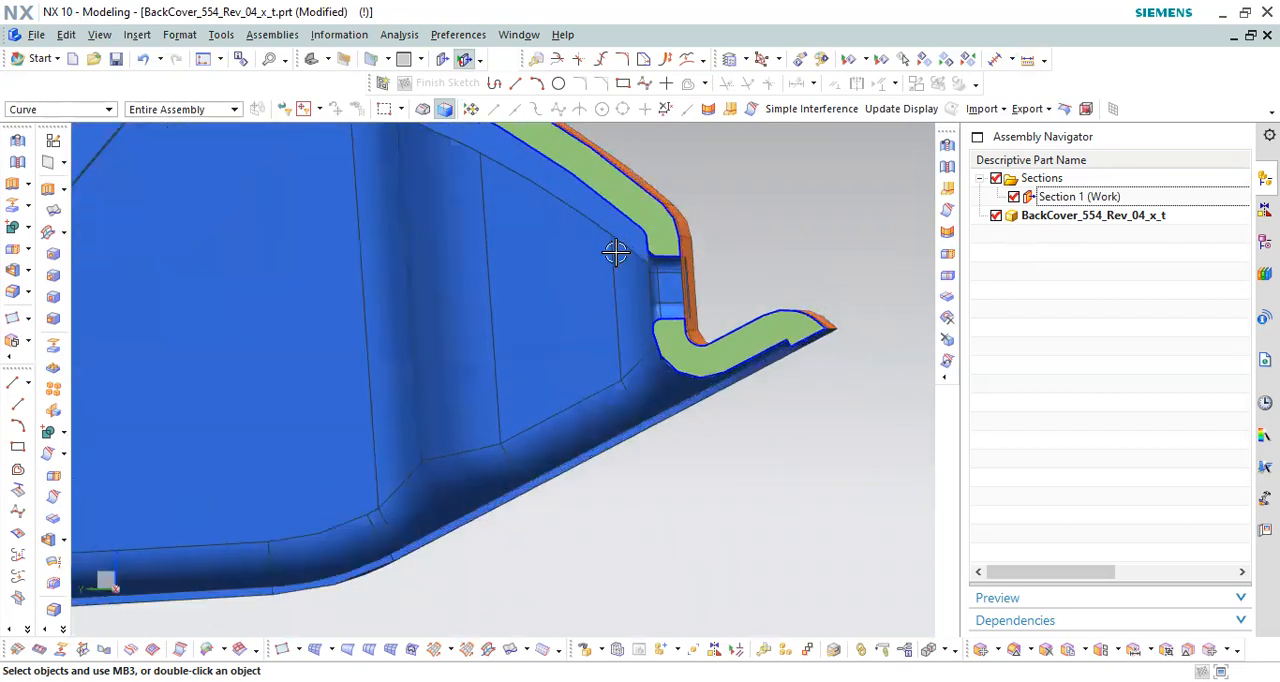
{"action": "left_click_drag", "start_coordinate": [461, 175], "coordinate": [620, 518]}
{"action": "scroll", "coordinate": [655, 283], "scroll_direction": "up", "scroll_amount": 3}
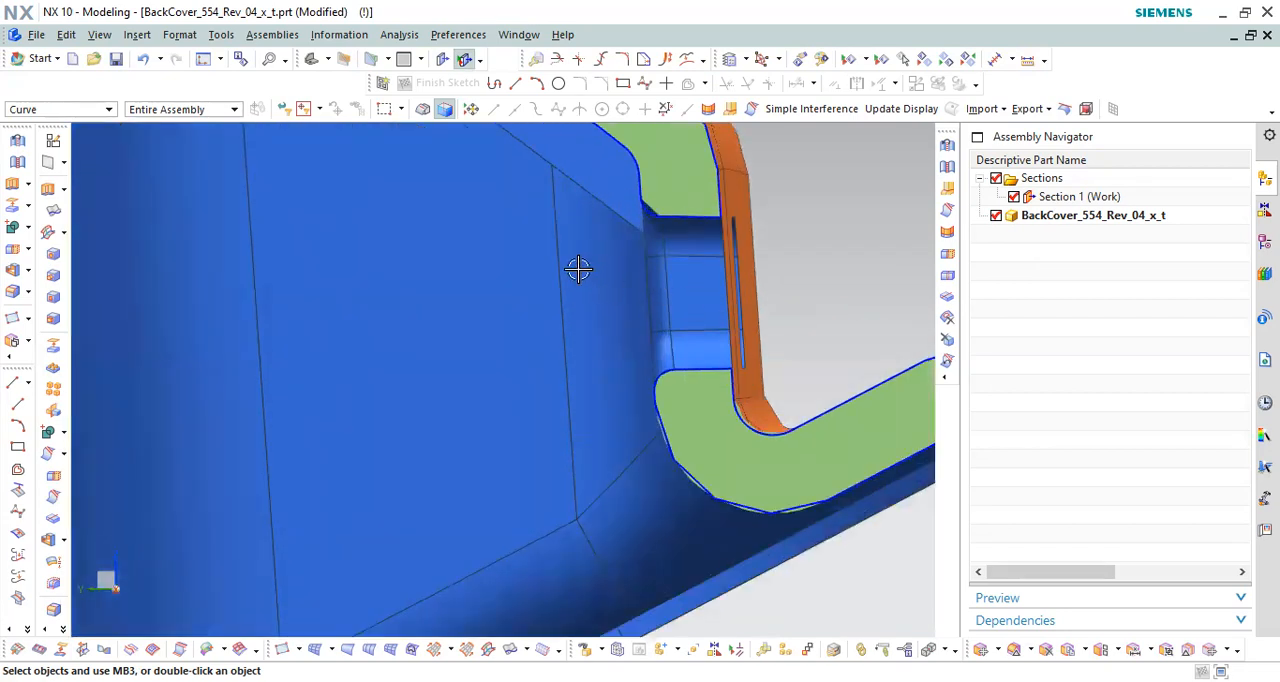
{"action": "scroll", "coordinate": [737, 300], "scroll_direction": "down", "scroll_amount": 4}
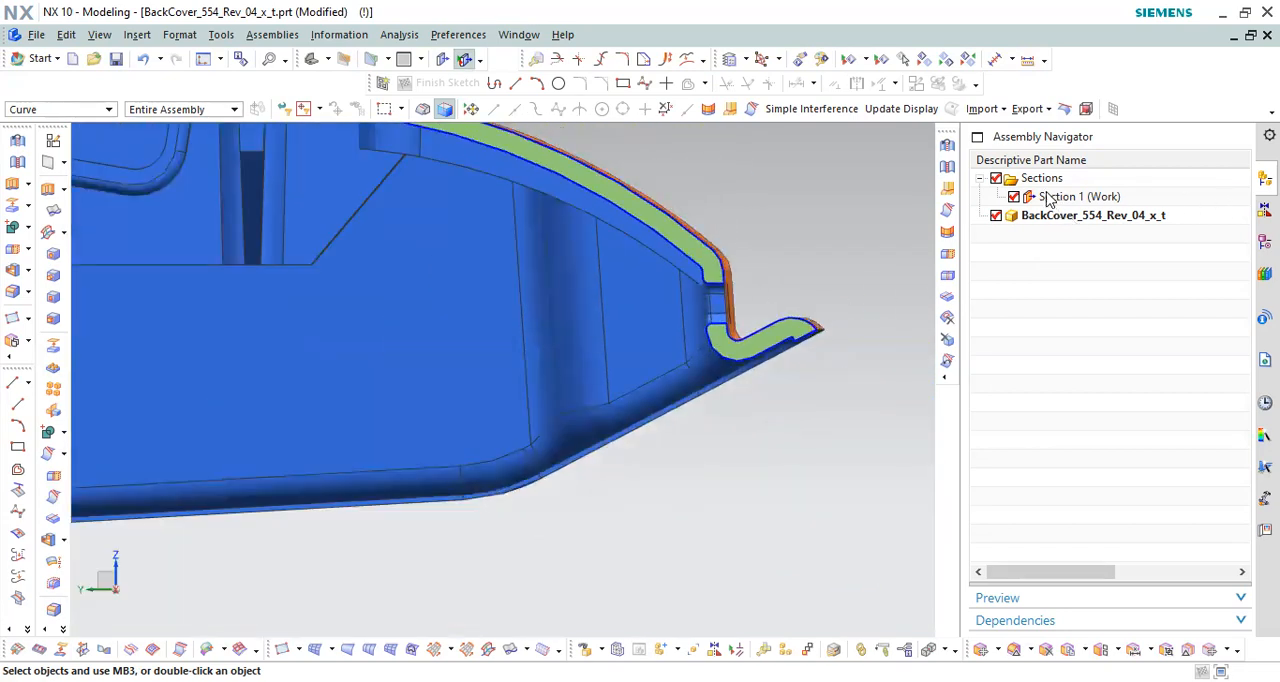
{"action": "left_click", "coordinate": [1047, 199]}
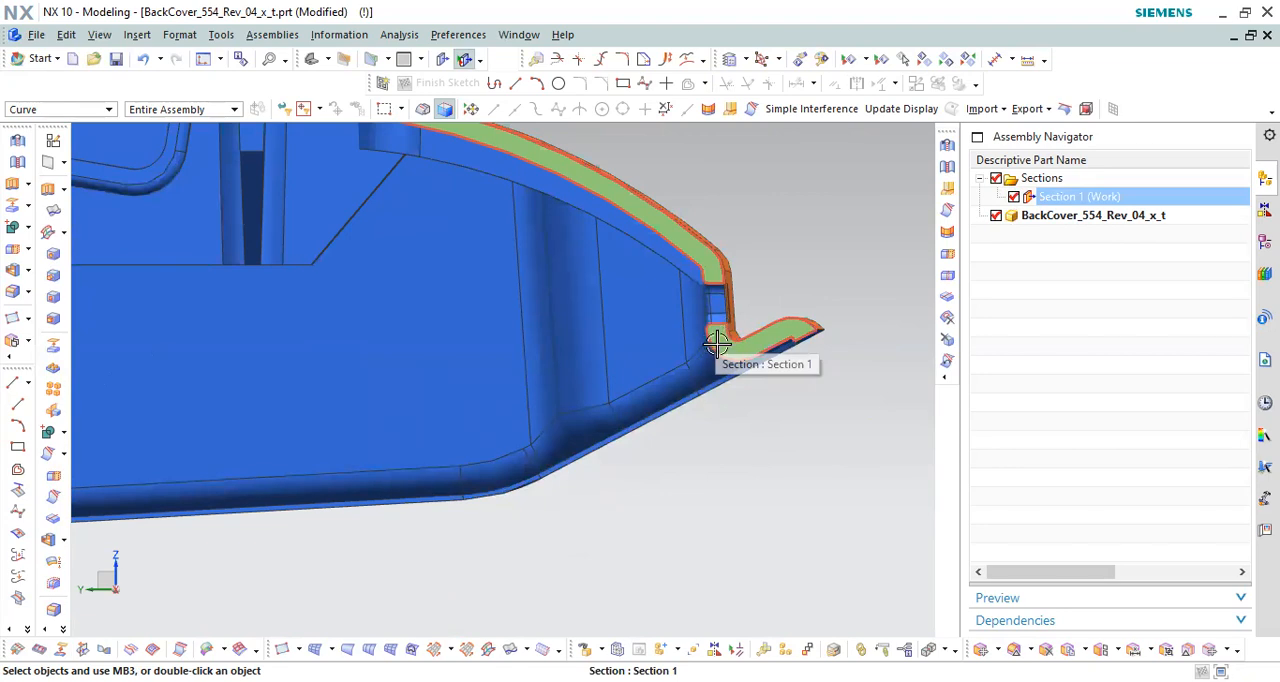
{"action": "scroll", "coordinate": [720, 345], "scroll_direction": "down", "scroll_amount": 4}
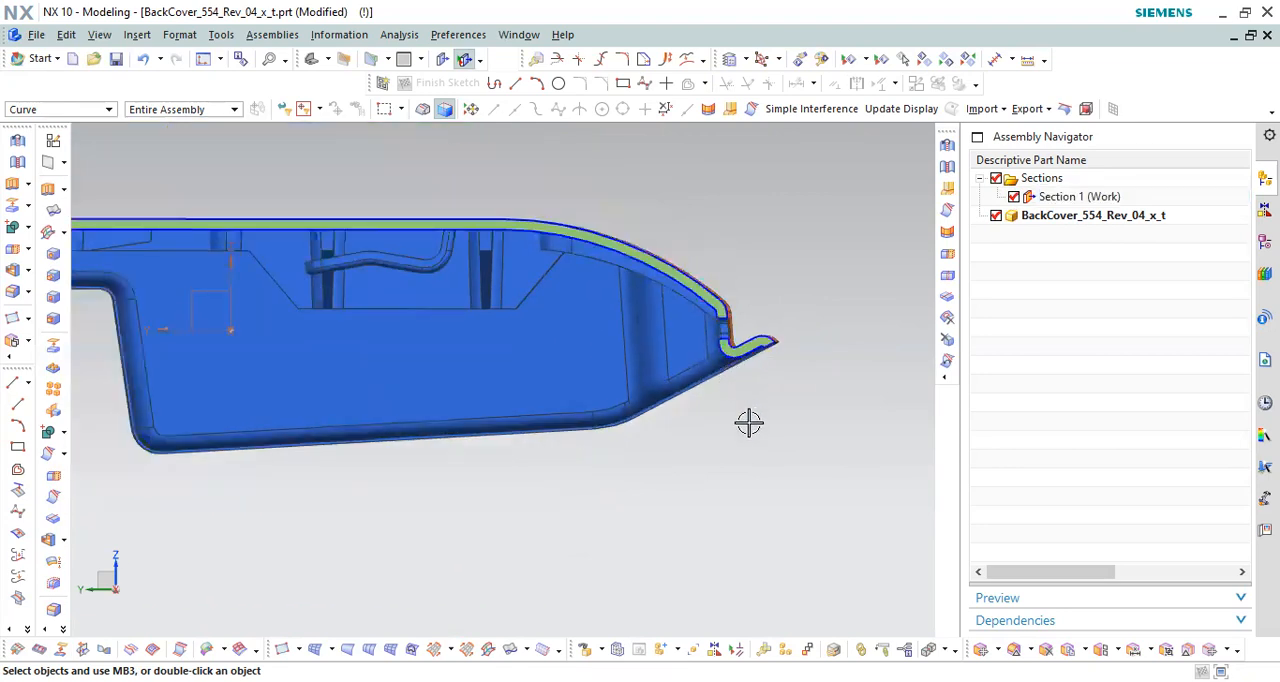
{"action": "scroll", "coordinate": [733, 335], "scroll_direction": "up", "scroll_amount": 2}
{"action": "scroll", "coordinate": [708, 300], "scroll_direction": "down", "scroll_amount": 1}
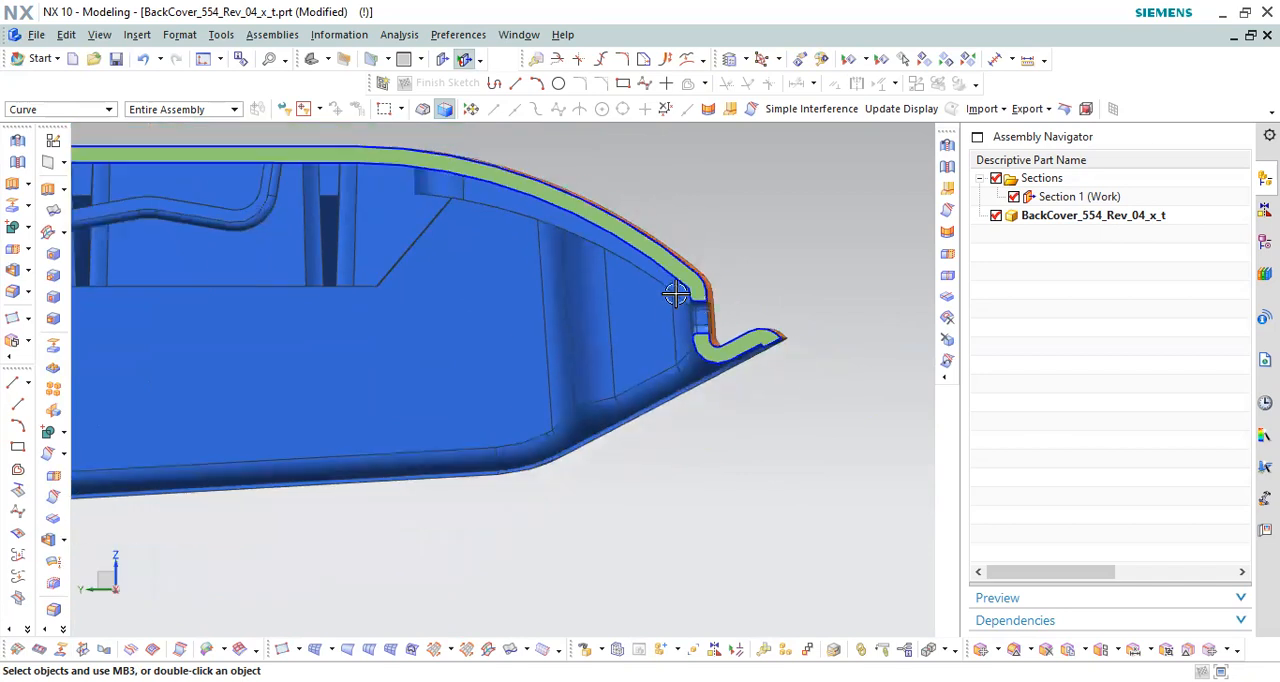
{"action": "scroll", "coordinate": [674, 291], "scroll_direction": "up", "scroll_amount": 4}
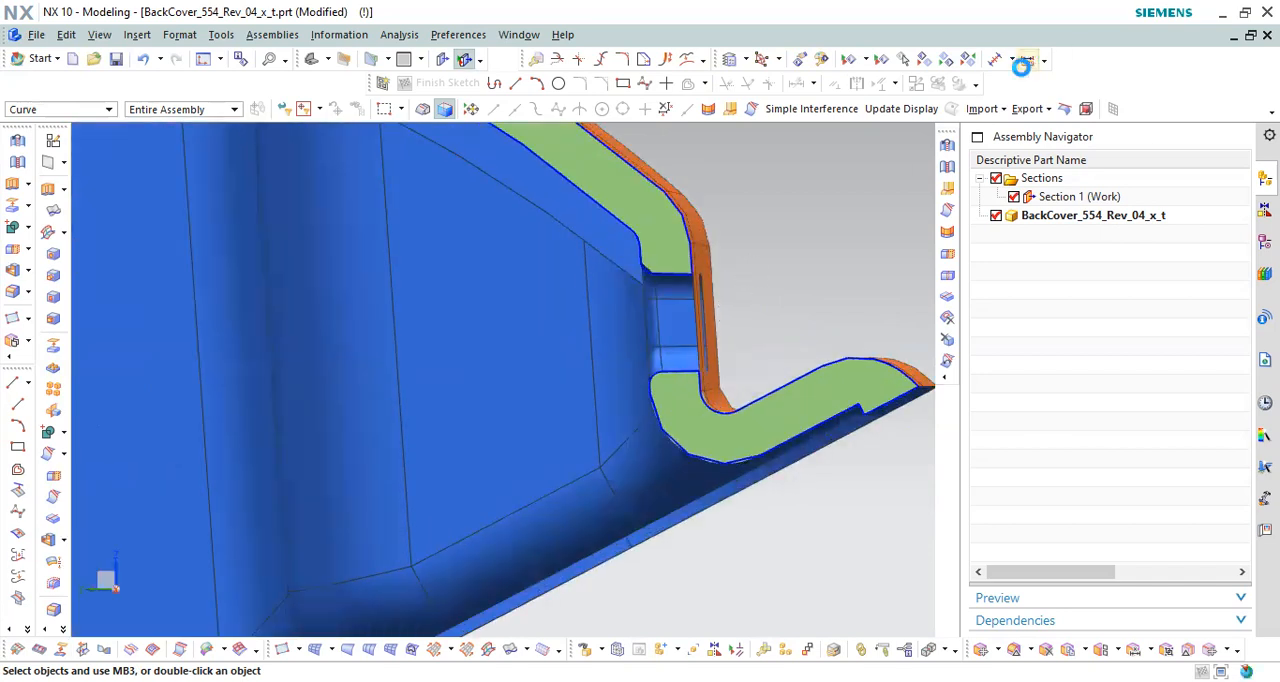
Step: Measure the wall thickness beside the slot between its inner and outer edges in the section, and close the measurement
{"action": "left_click", "coordinate": [1030, 61]}
{"action": "scroll", "coordinate": [678, 287], "scroll_direction": "up", "scroll_amount": 2}
{"action": "scroll", "coordinate": [678, 287], "scroll_direction": "up", "scroll_amount": 1}
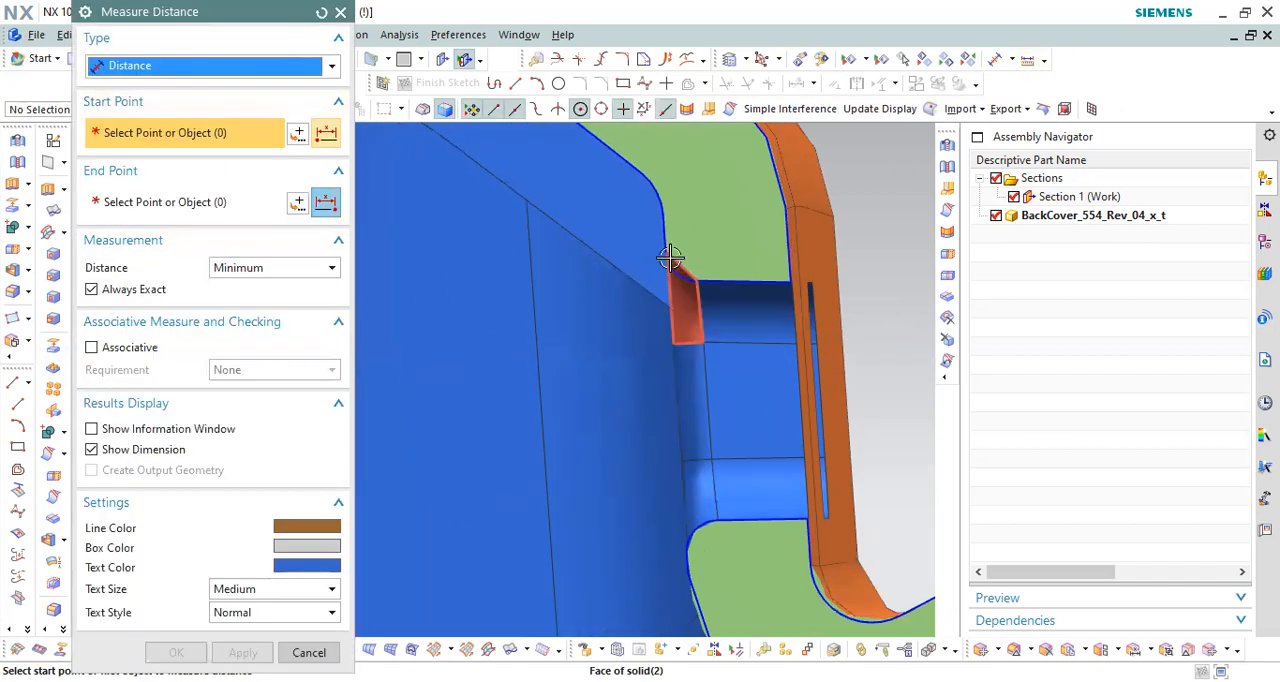
{"action": "left_click", "coordinate": [779, 236]}
{"action": "left_click", "coordinate": [704, 341]}
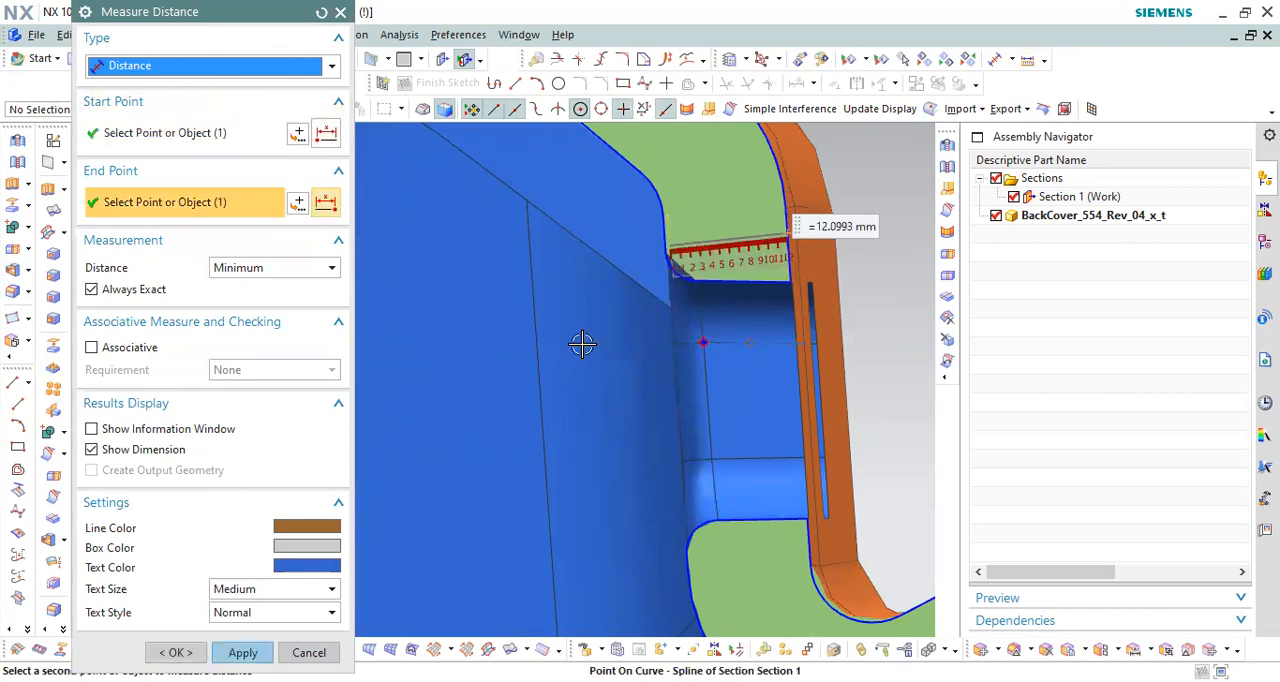
{"action": "left_click", "coordinate": [270, 134]}
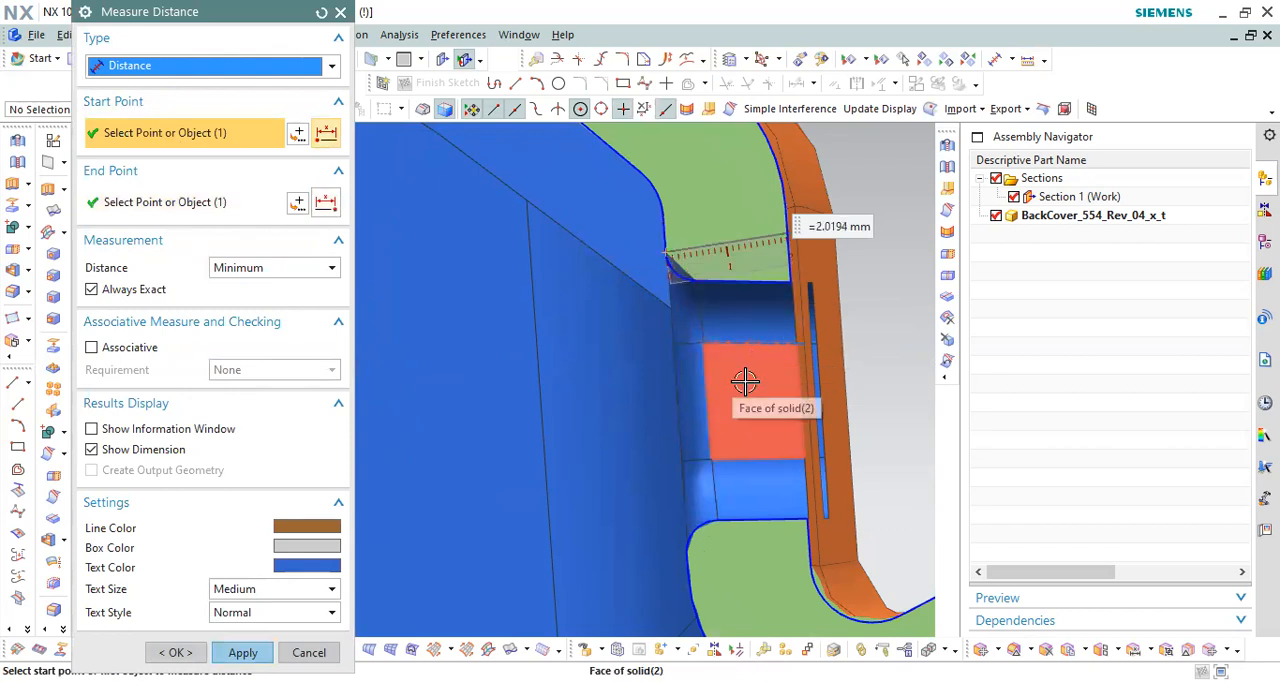
{"action": "scroll", "coordinate": [737, 332], "scroll_direction": "down", "scroll_amount": 3}
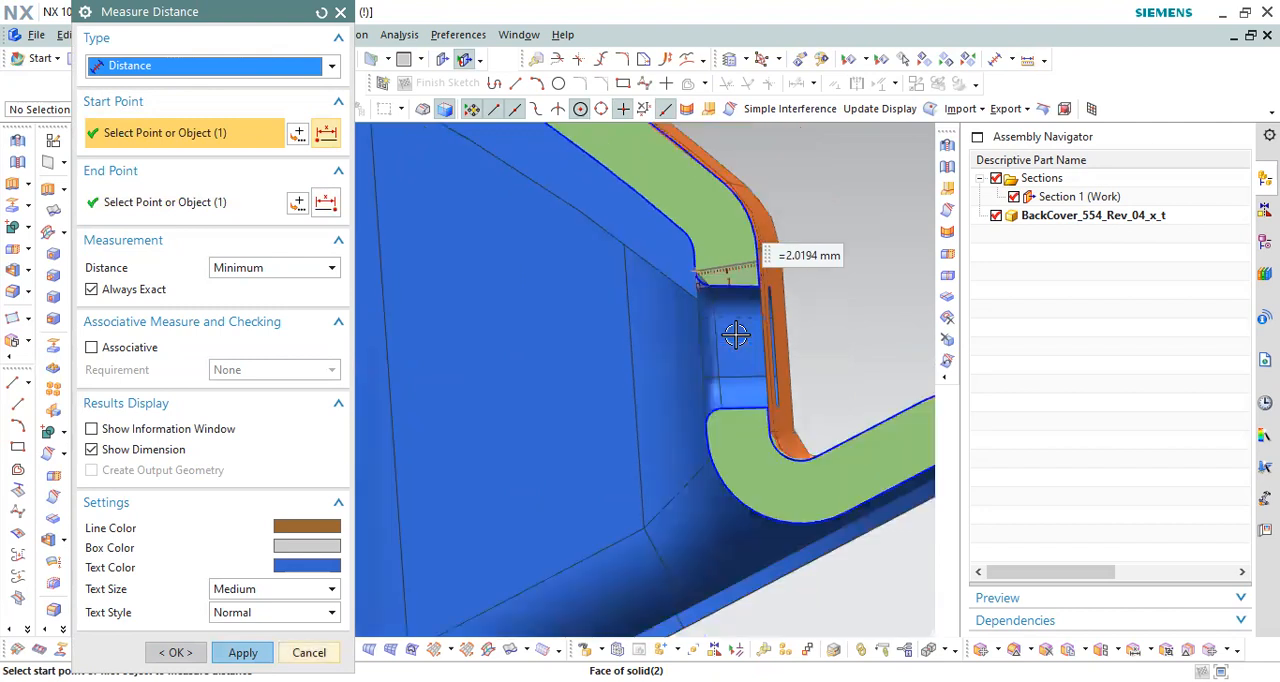
{"action": "key", "text": "Escape"}
Step: Turn off the Section 1 cut and orient the whole cover to show the end-wall slots from inside
{"action": "scroll", "coordinate": [736, 335], "scroll_direction": "down", "scroll_amount": 5}
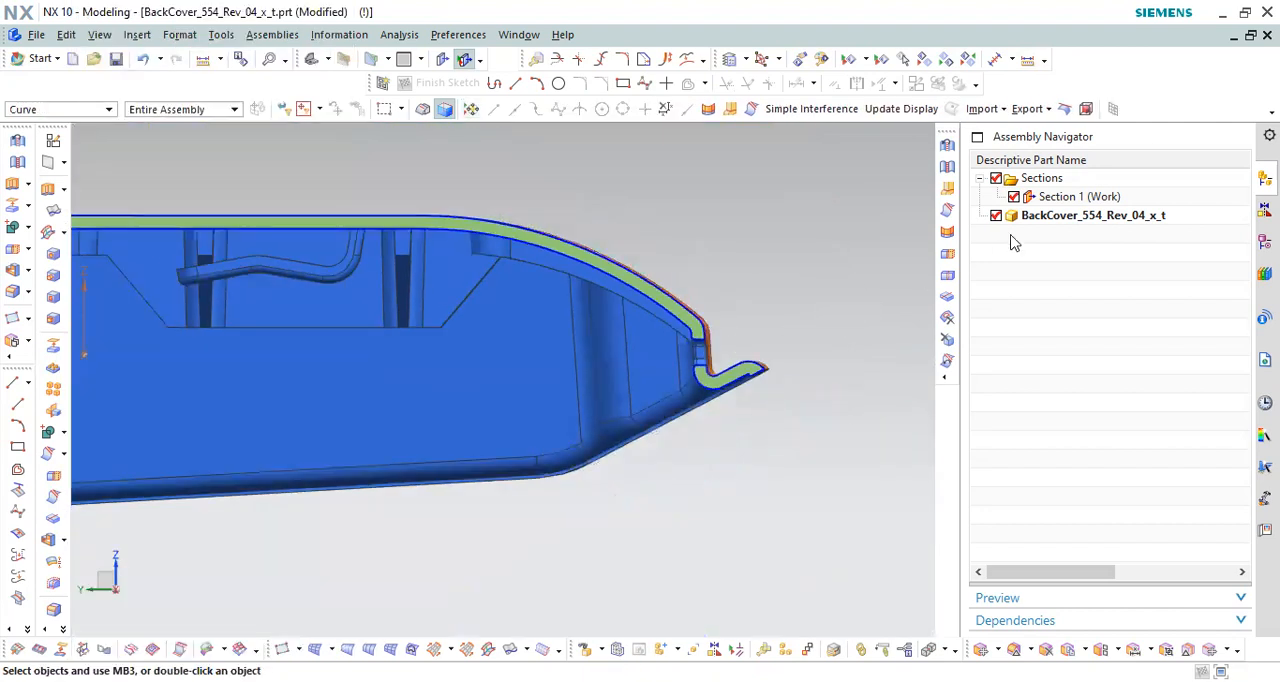
{"action": "left_click", "coordinate": [1075, 197]}
{"action": "left_click", "coordinate": [1014, 197]}
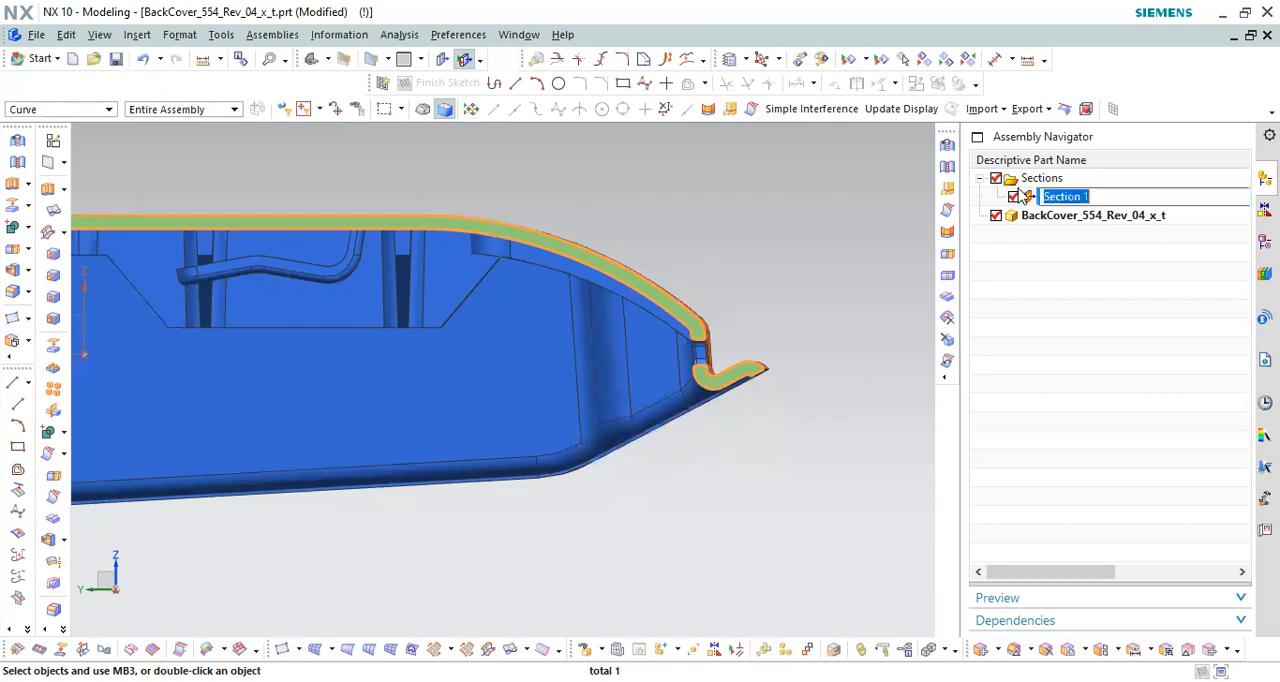
{"action": "double_click", "coordinate": [1070, 200]}
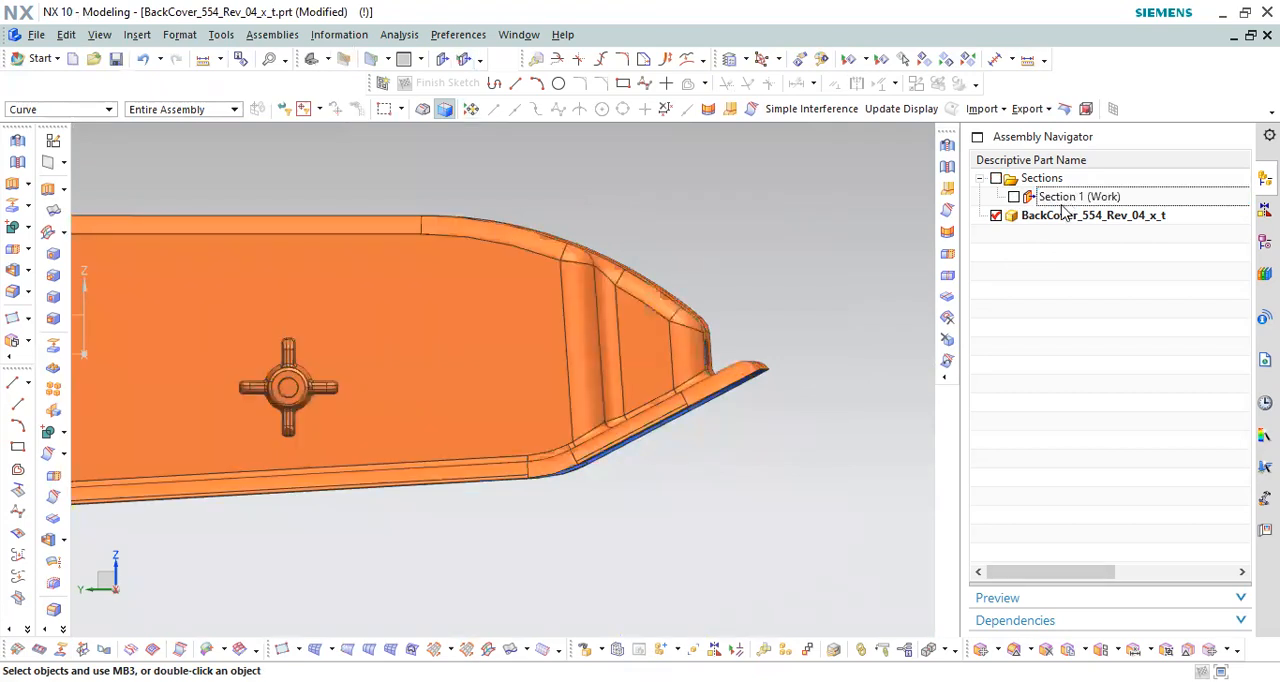
{"action": "middle_click_drag", "start_coordinate": [934, 260], "coordinate": [644, 240]}
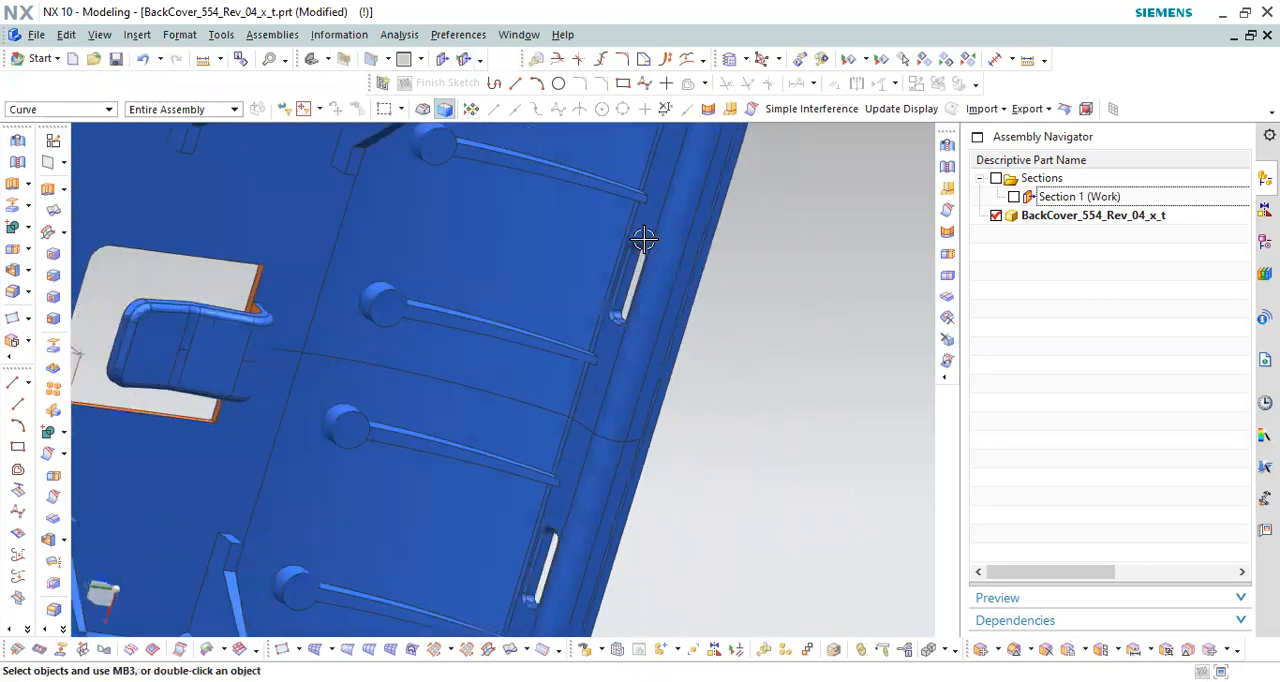
Step: Examine the end-wall slot openings and the nearby ribs from the cover's inner side
{"action": "scroll", "coordinate": [644, 240], "scroll_direction": "up", "scroll_amount": 3}
{"action": "scroll", "coordinate": [666, 280], "scroll_direction": "down", "scroll_amount": 3}
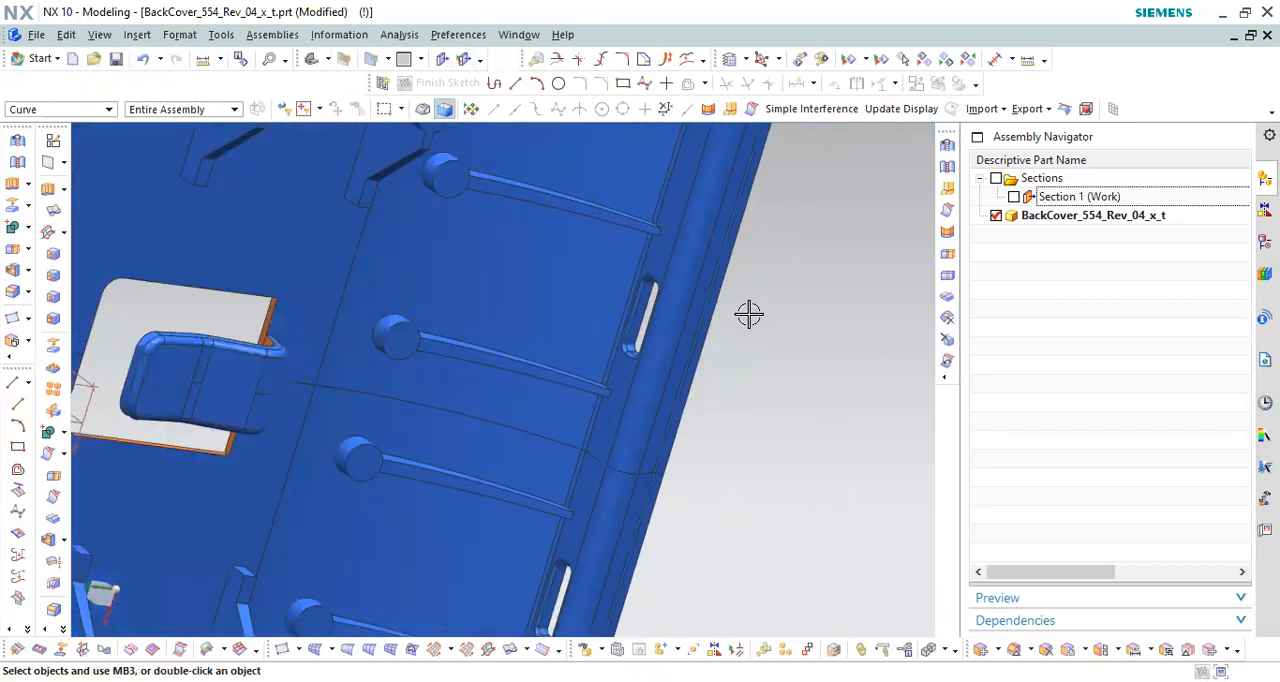
{"action": "scroll", "coordinate": [617, 283], "scroll_direction": "up", "scroll_amount": 3}
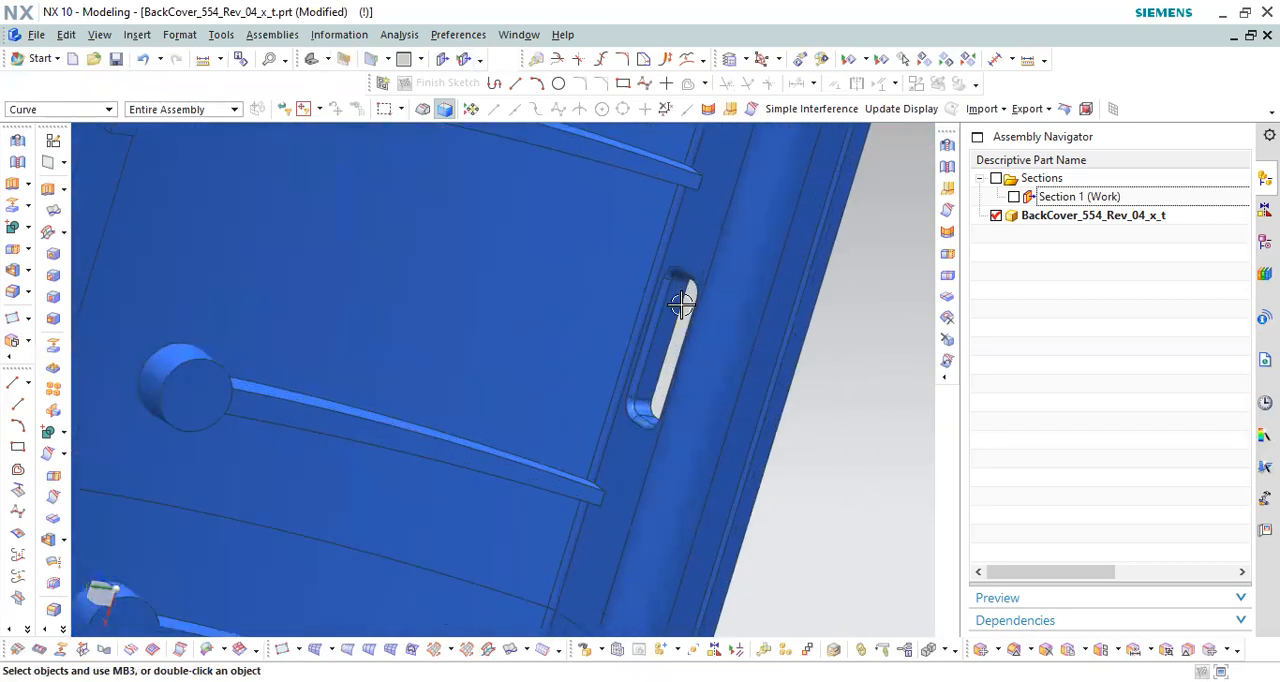
{"action": "scroll", "coordinate": [681, 303], "scroll_direction": "down", "scroll_amount": 3}
{"action": "middle_click_drag", "start_coordinate": [709, 343], "coordinate": [680, 289]}
{"action": "scroll", "coordinate": [705, 260], "scroll_direction": "up", "scroll_amount": 3}
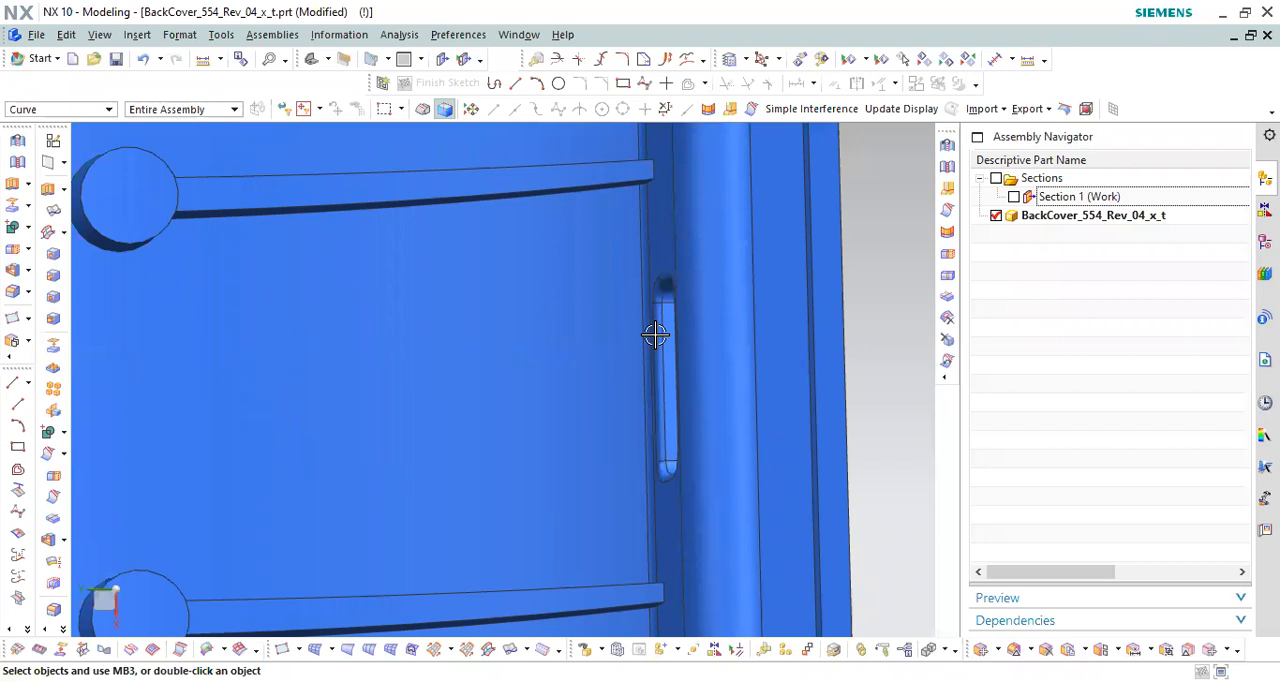
{"action": "scroll", "coordinate": [680, 300], "scroll_direction": "down", "scroll_amount": 3}
{"action": "middle_click_drag", "start_coordinate": [711, 251], "coordinate": [657, 451]}
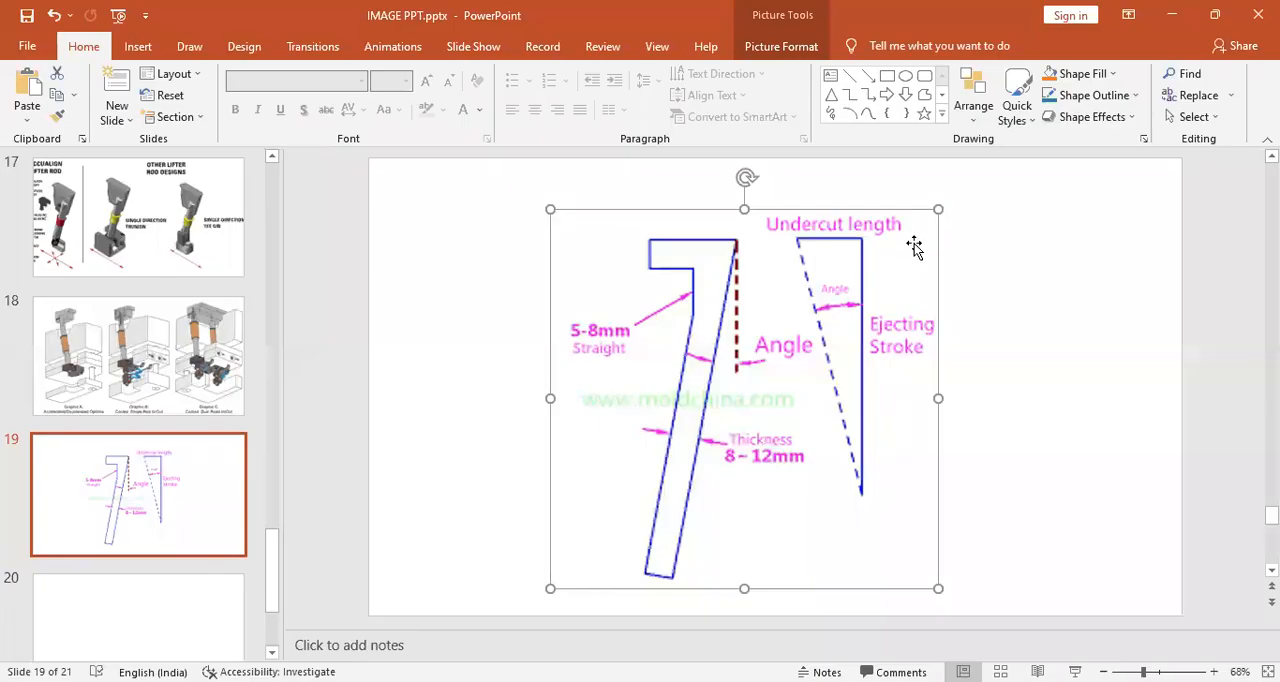
Step: Switch to PowerPoint and enlarge the lifter angle diagram picture on slide 19 slightly
{"action": "left_click_drag", "start_coordinate": [961, 187], "coordinate": [964, 185]}
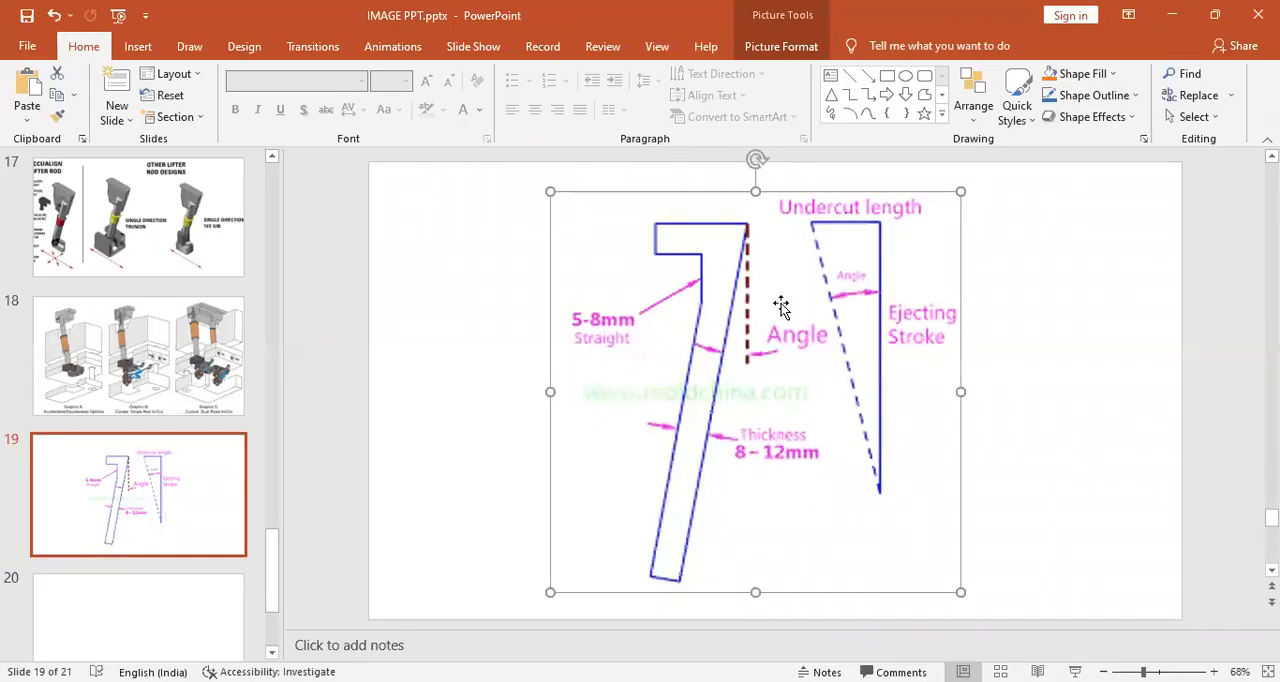
{"action": "key", "text": "Escape"}
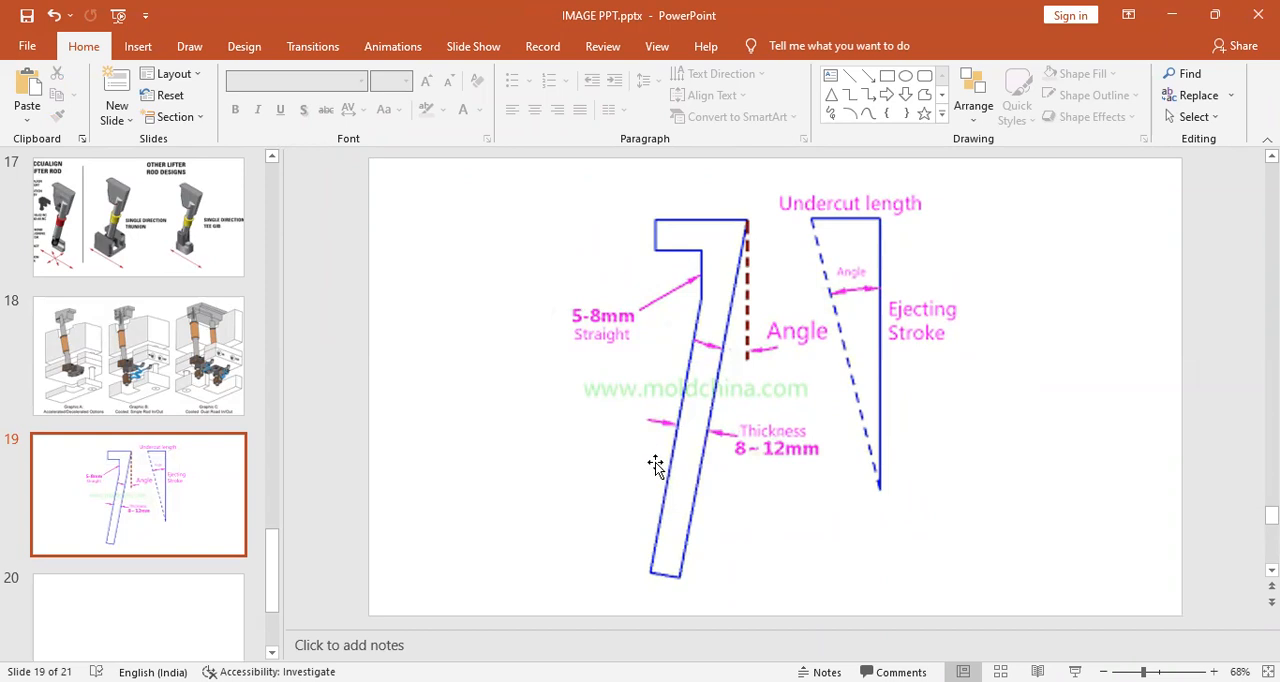
Step: Add a text box beside the lifter rod in the diagram on slide 19 and enter "Rod angle"
{"action": "left_click", "coordinate": [831, 75]}
{"action": "mouse_move", "coordinate": [372, 468]}
{"action": "left_mouse_down"}
{"action": "mouse_move", "coordinate": [540, 540]}
{"action": "mouse_move", "coordinate": [563, 528]}
{"action": "left_mouse_up"}
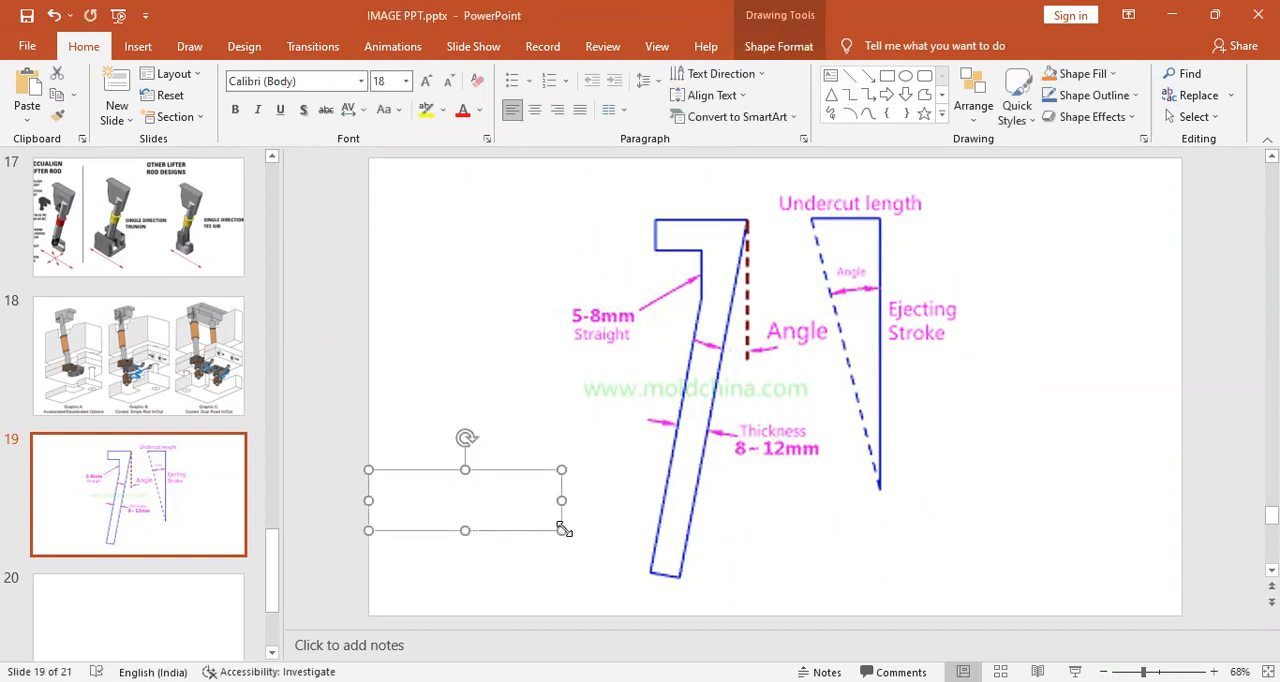
{"action": "type", "text": "rod"}
{"action": "key", "text": "BackSpace"}
{"action": "key", "text": "BackSpace"}
{"action": "key", "text": "BackSpace"}
{"action": "type", "text": "Rod"}
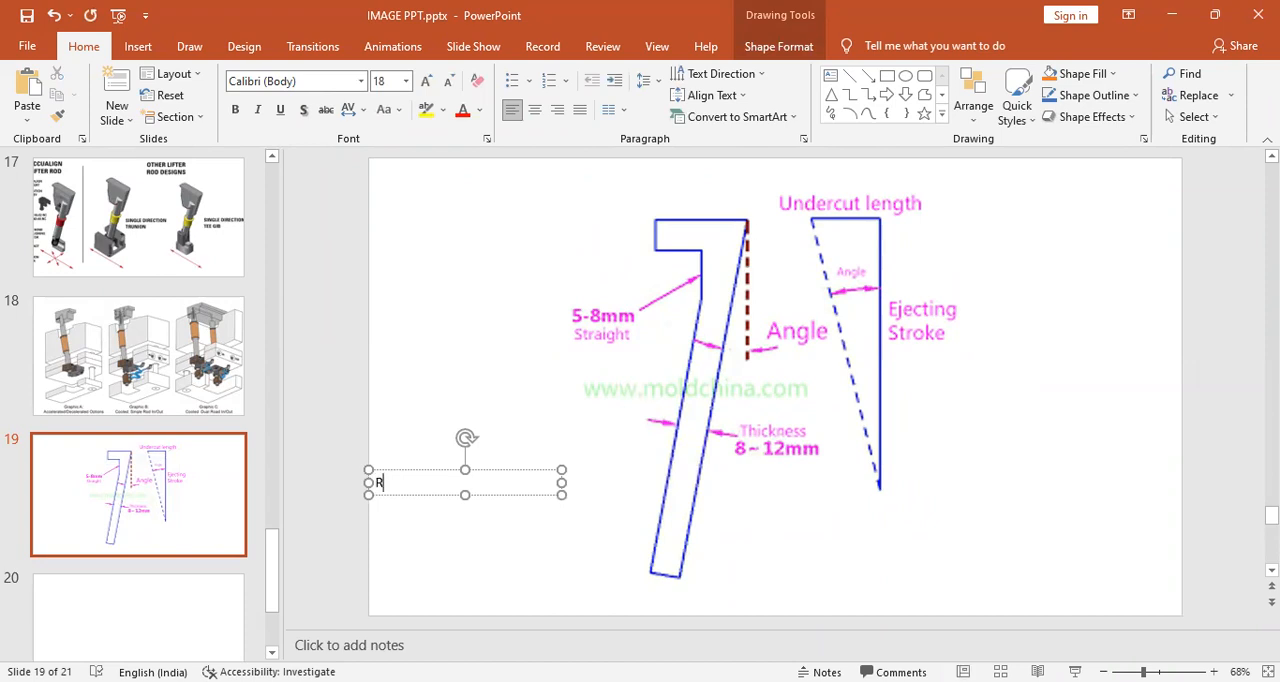
{"action": "type", "text": " angle"}
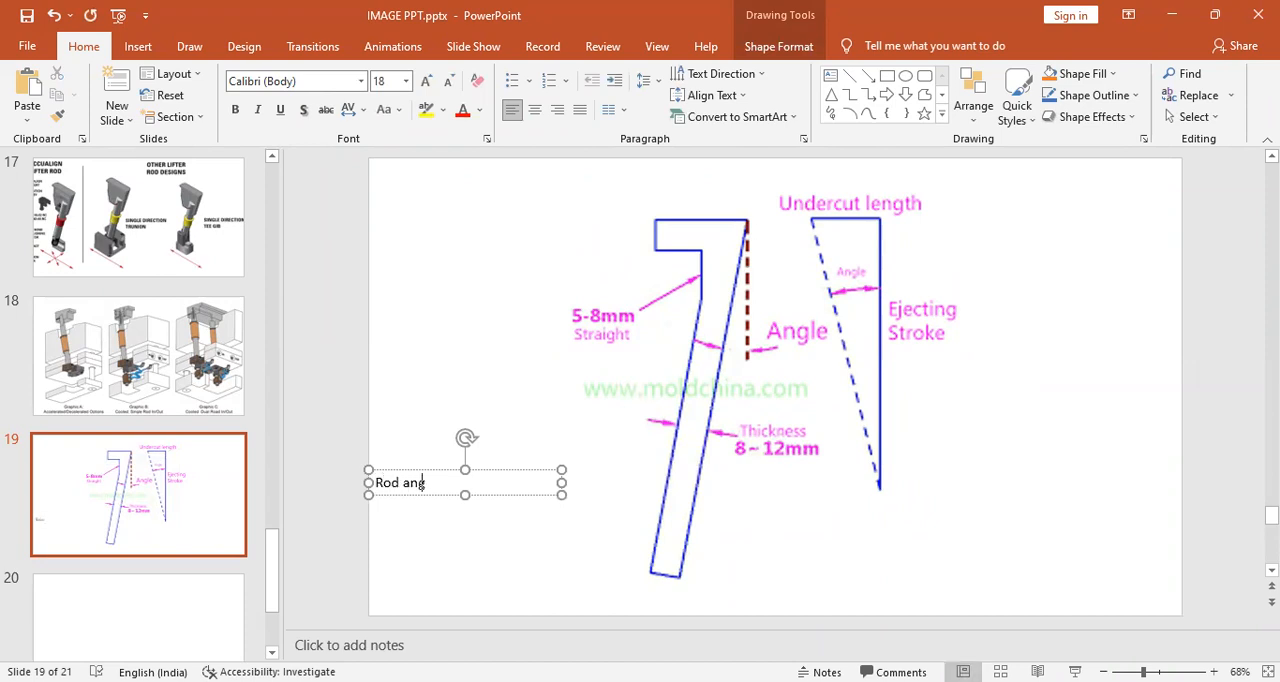
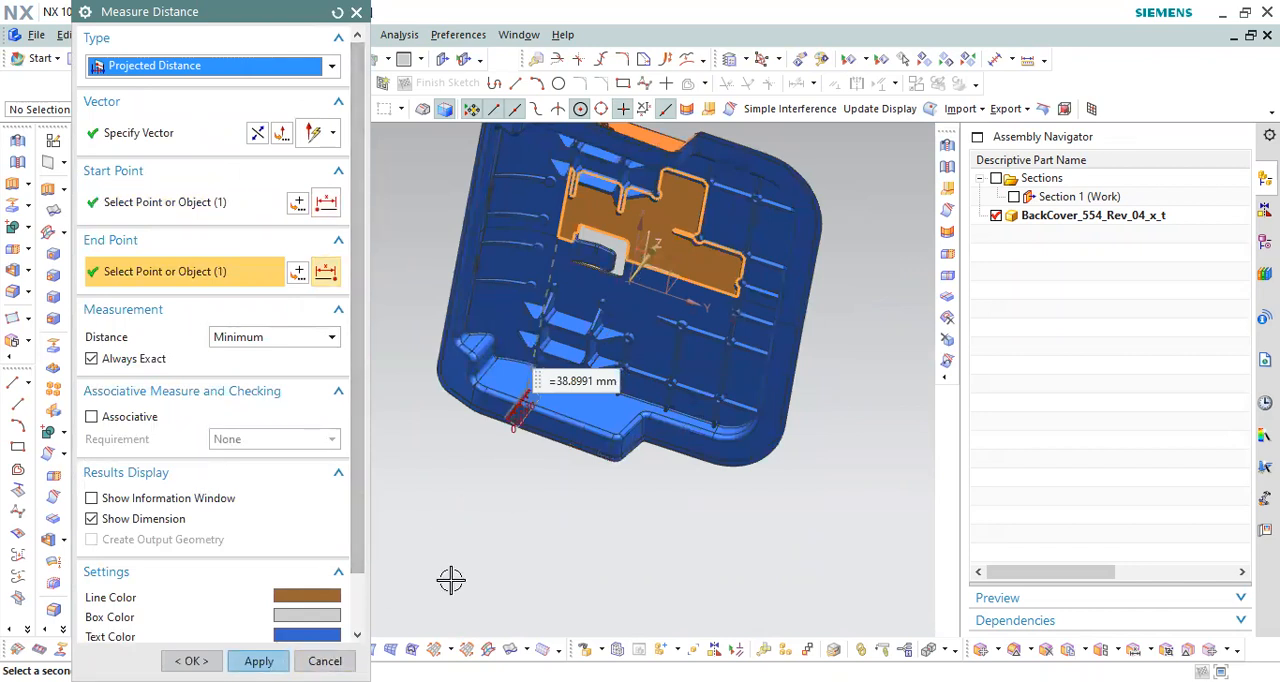
Step: Close the distance measurement and orient the whole back cover to show its outer side
{"action": "left_click", "coordinate": [325, 661]}
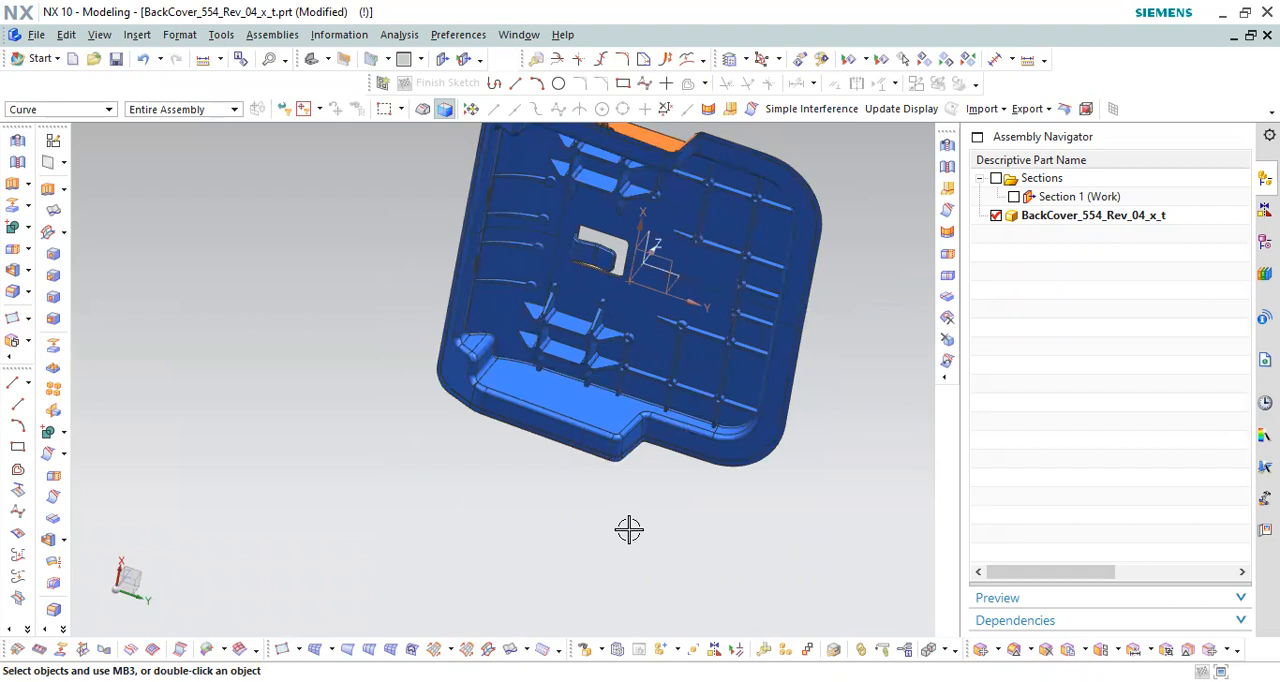
{"action": "middle_click_drag", "start_coordinate": [654, 508], "coordinate": [702, 512]}
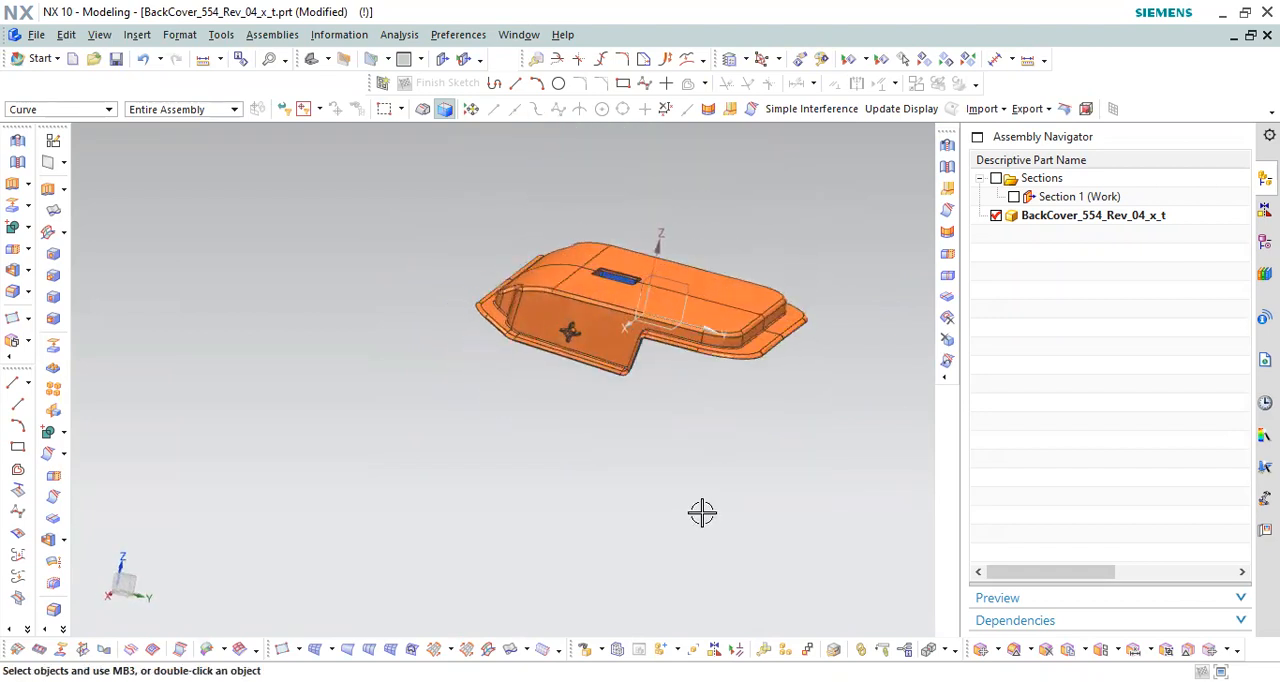
{"action": "scroll", "coordinate": [566, 394], "scroll_direction": "down", "scroll_amount": 2}
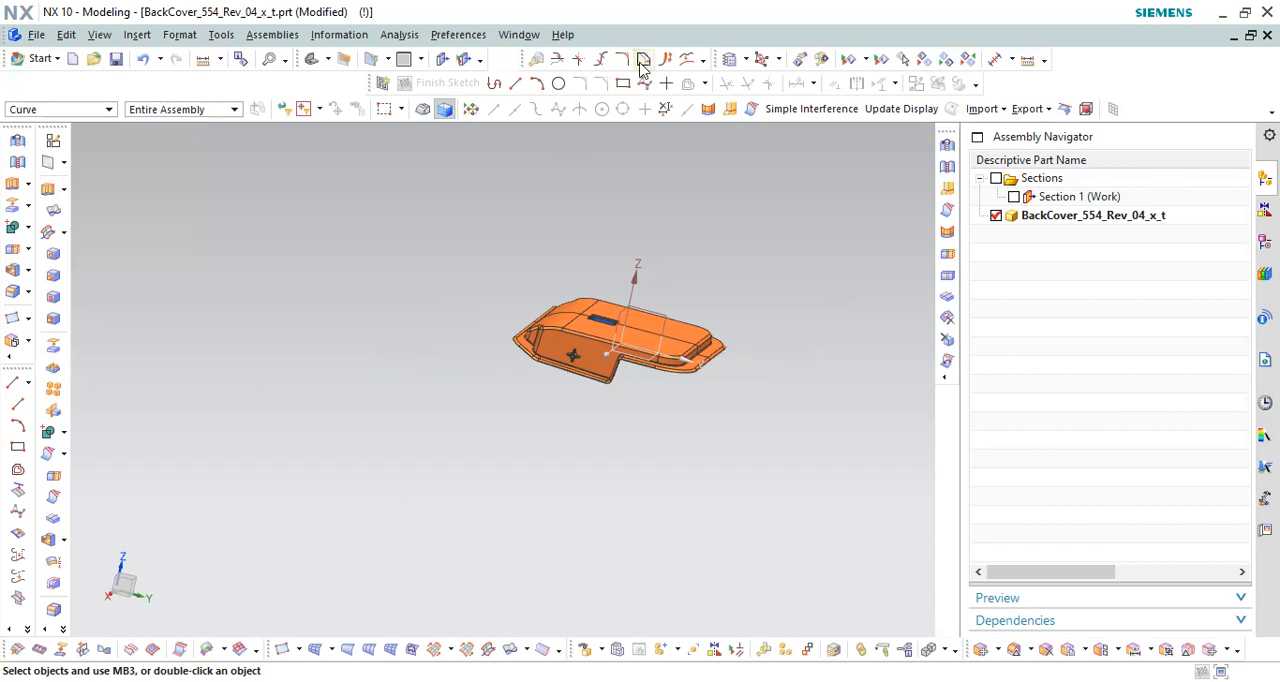
Step: Display the TOP ASSM assembly, show its MOVING HALF components and make TOP ASSM the work part
{"action": "left_click", "coordinate": [519, 34]}
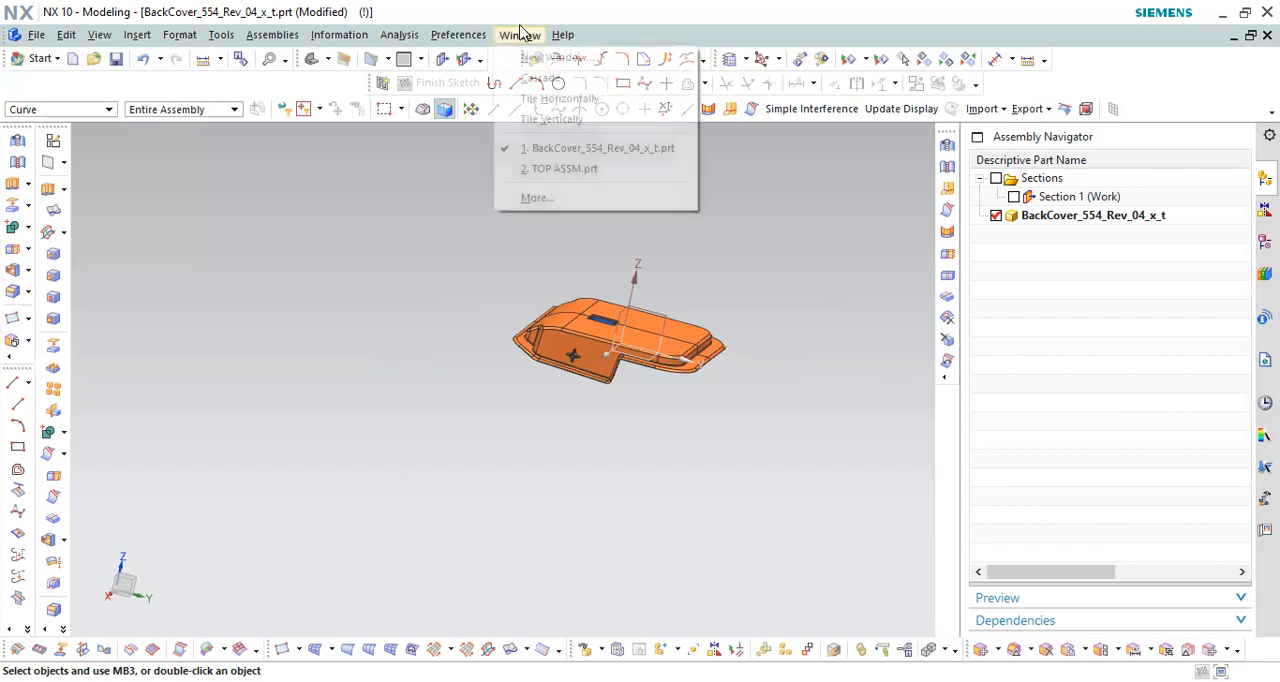
{"action": "left_click", "coordinate": [585, 169]}
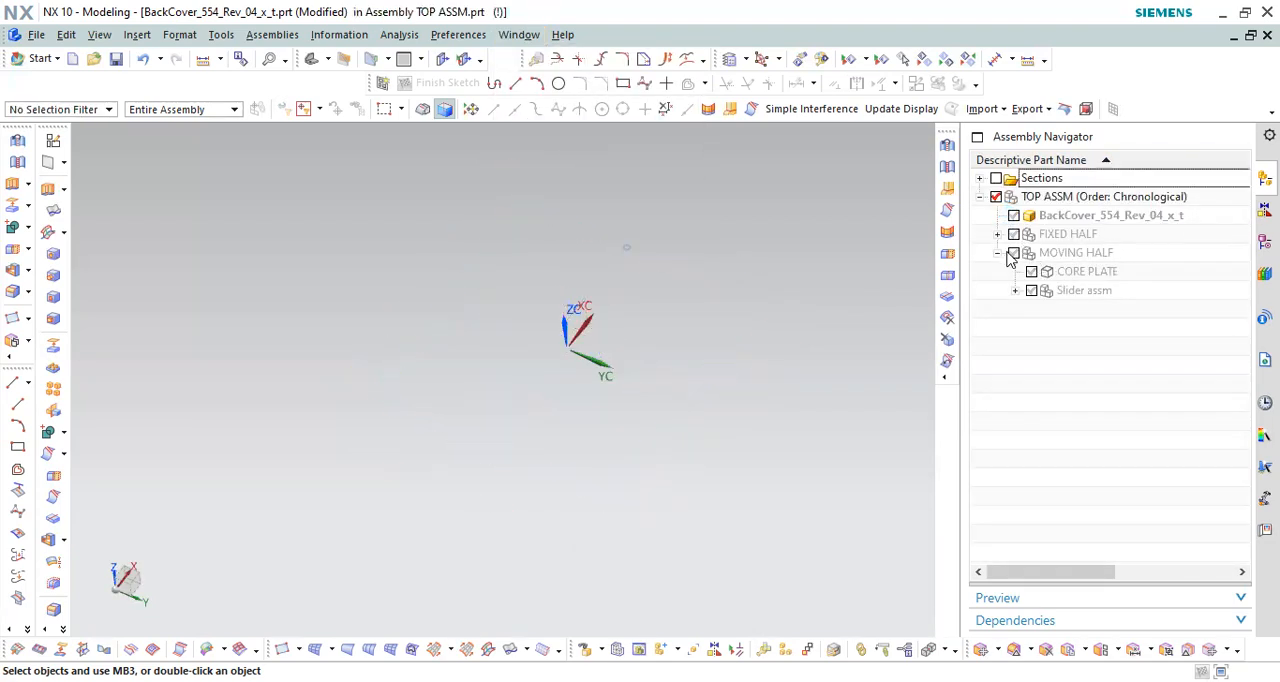
{"action": "middle_click_drag", "start_coordinate": [677, 406], "coordinate": [876, 354]}
{"action": "double_click", "coordinate": [1103, 198]}
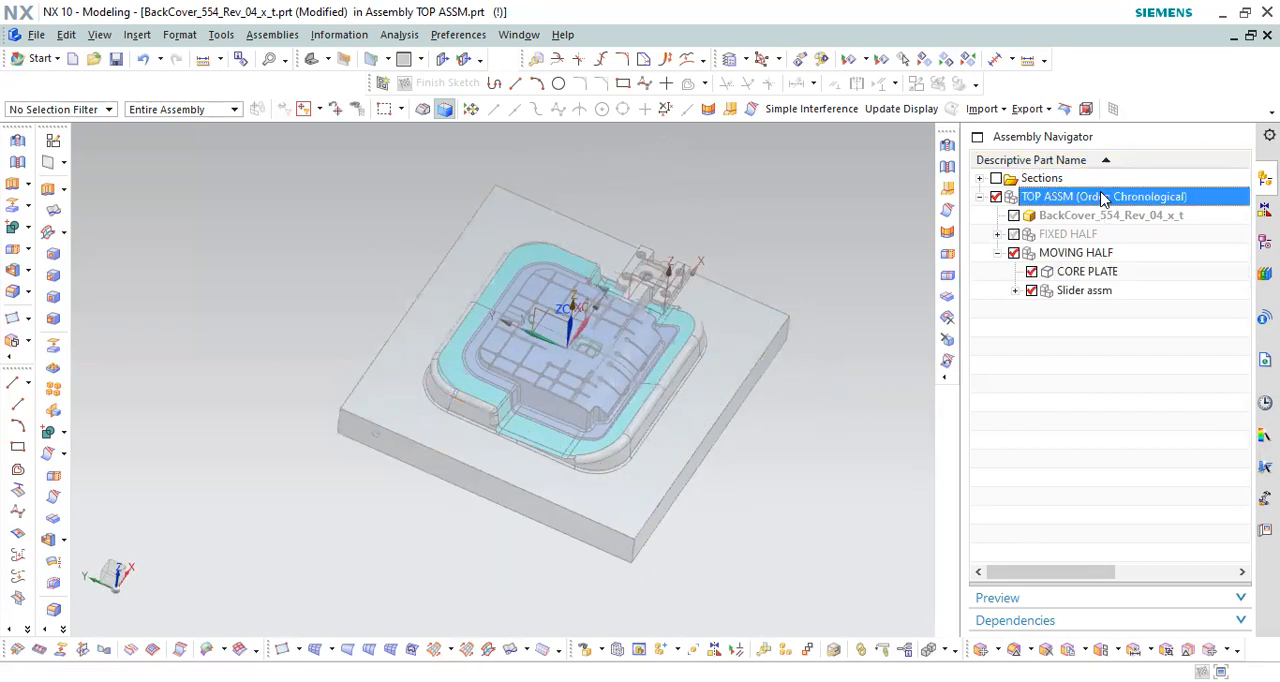
Step: Examine the core plate's rib grooves, stepped side wall and surrounding shut-off surfaces up close
{"action": "scroll", "coordinate": [768, 395], "scroll_direction": "up", "scroll_amount": 5}
{"action": "middle_click_drag", "start_coordinate": [598, 357], "coordinate": [421, 442]}
{"action": "scroll", "coordinate": [421, 442], "scroll_direction": "up", "scroll_amount": 3}
{"action": "scroll", "coordinate": [800, 535], "scroll_direction": "down", "scroll_amount": 2}
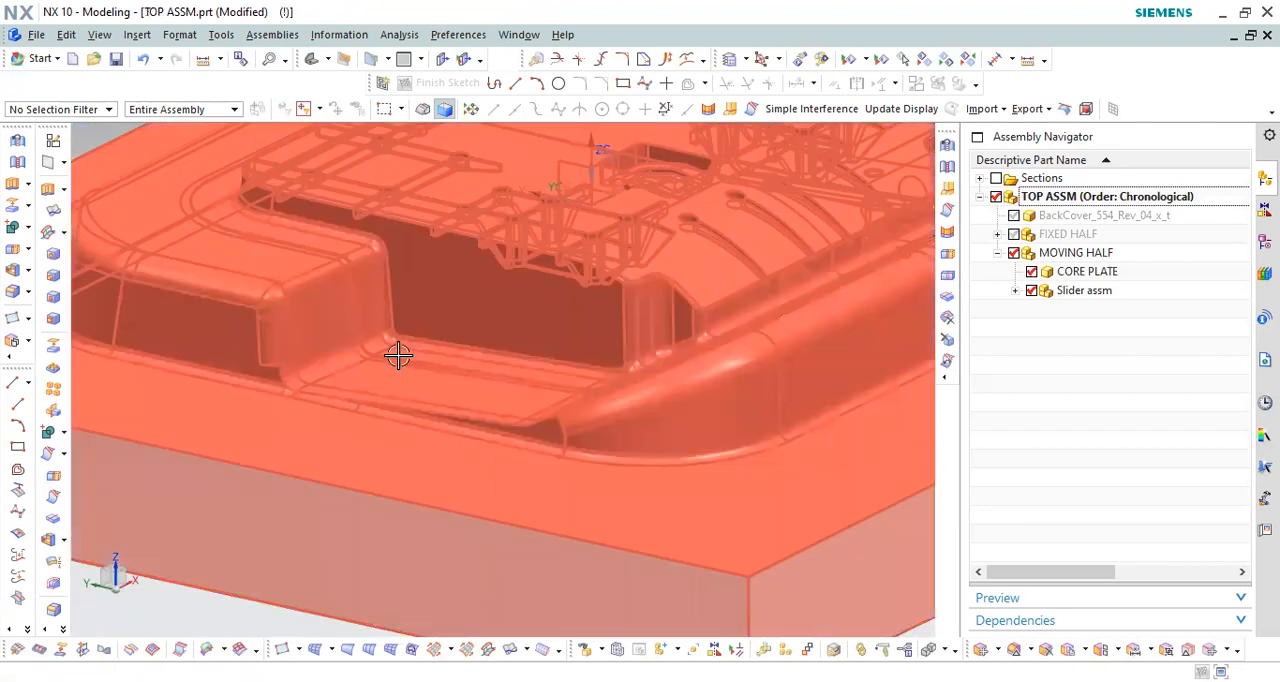
{"action": "scroll", "coordinate": [397, 354], "scroll_direction": "up", "scroll_amount": 4}
{"action": "scroll", "coordinate": [431, 426], "scroll_direction": "down", "scroll_amount": 3}
{"action": "scroll", "coordinate": [417, 316], "scroll_direction": "up", "scroll_amount": 5}
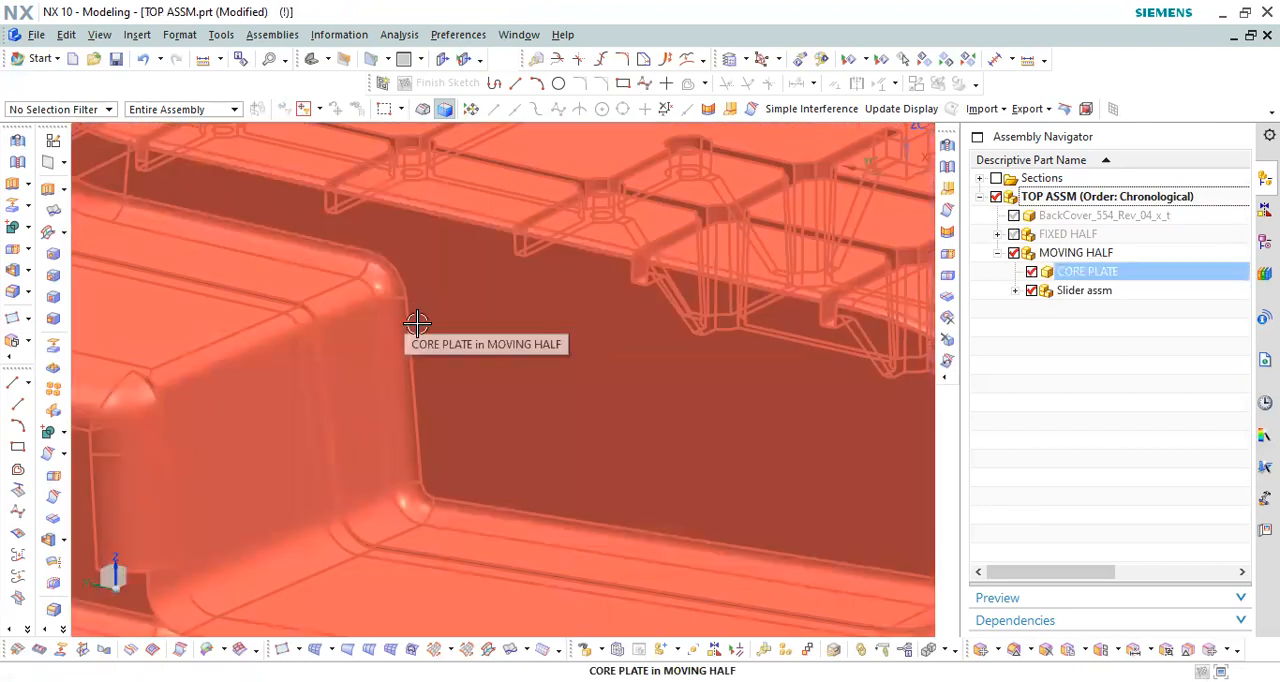
{"action": "scroll", "coordinate": [405, 335], "scroll_direction": "down", "scroll_amount": 5}
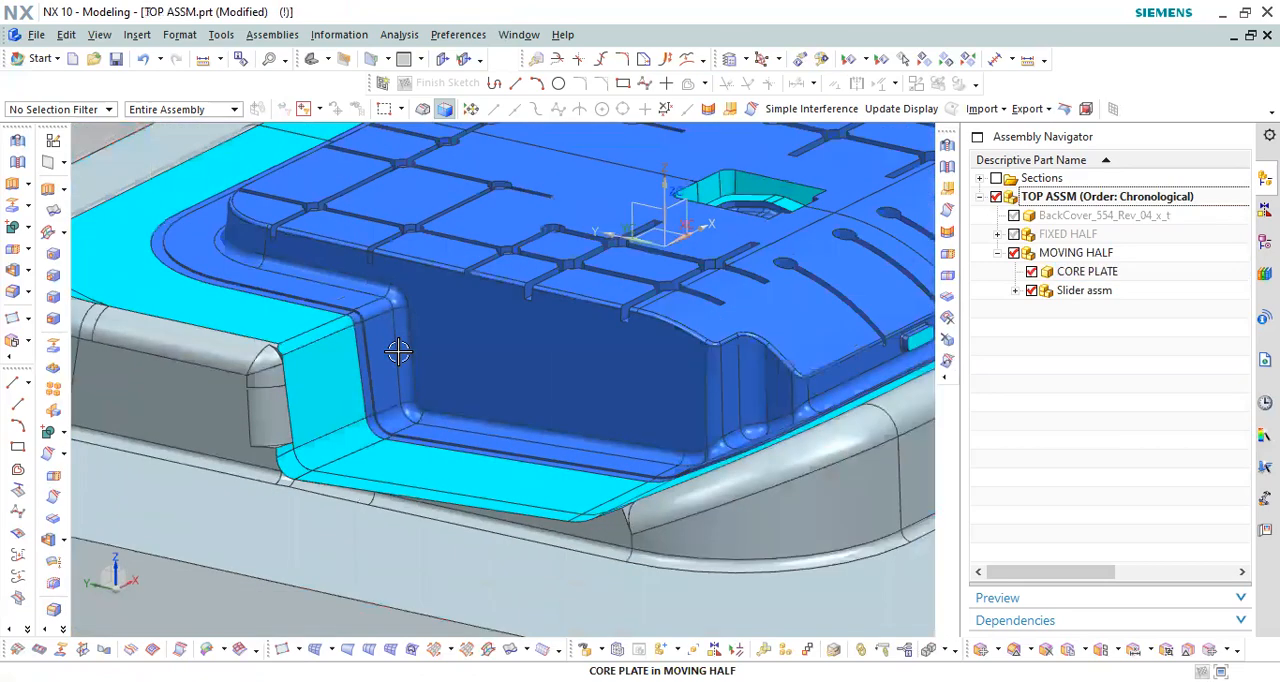
{"action": "scroll", "coordinate": [451, 271], "scroll_direction": "up", "scroll_amount": 5}
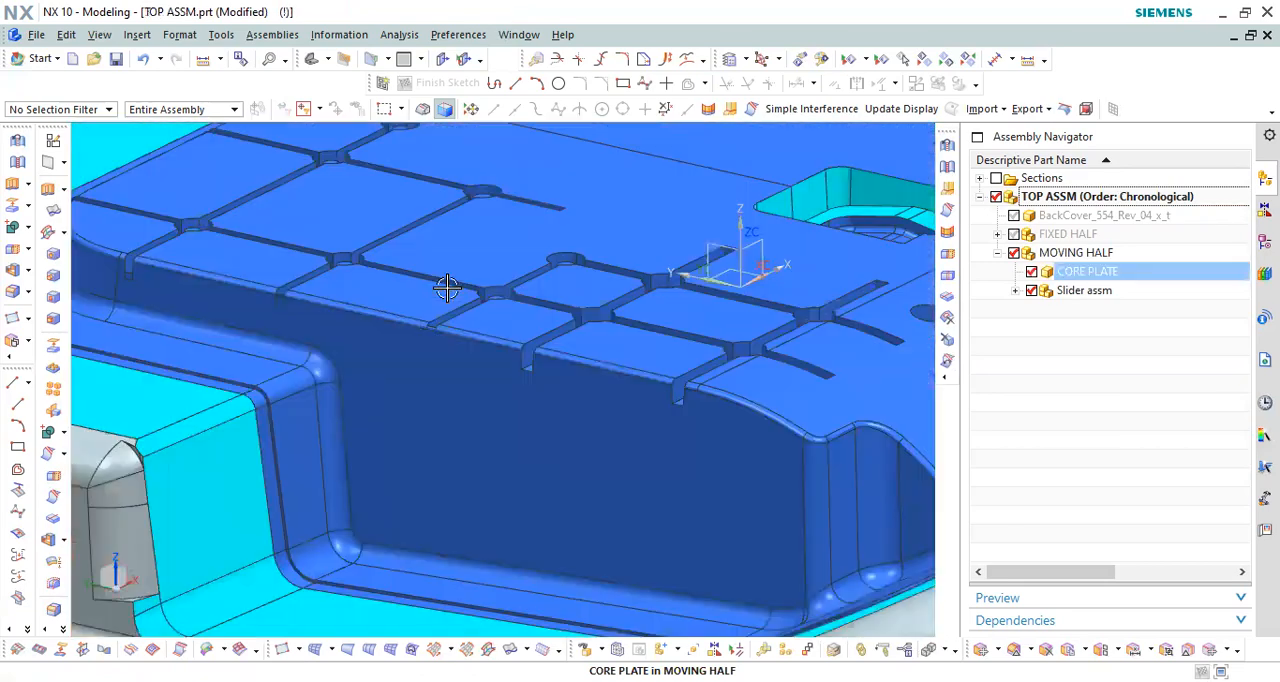
{"action": "scroll", "coordinate": [455, 265], "scroll_direction": "down", "scroll_amount": 5}
{"action": "mouse_move", "coordinate": [414, 337]}
{"action": "middle_mouse_down"}
{"action": "mouse_move", "coordinate": [409, 320]}
{"action": "mouse_move", "coordinate": [430, 319]}
{"action": "mouse_move", "coordinate": [408, 326]}
{"action": "middle_mouse_up"}
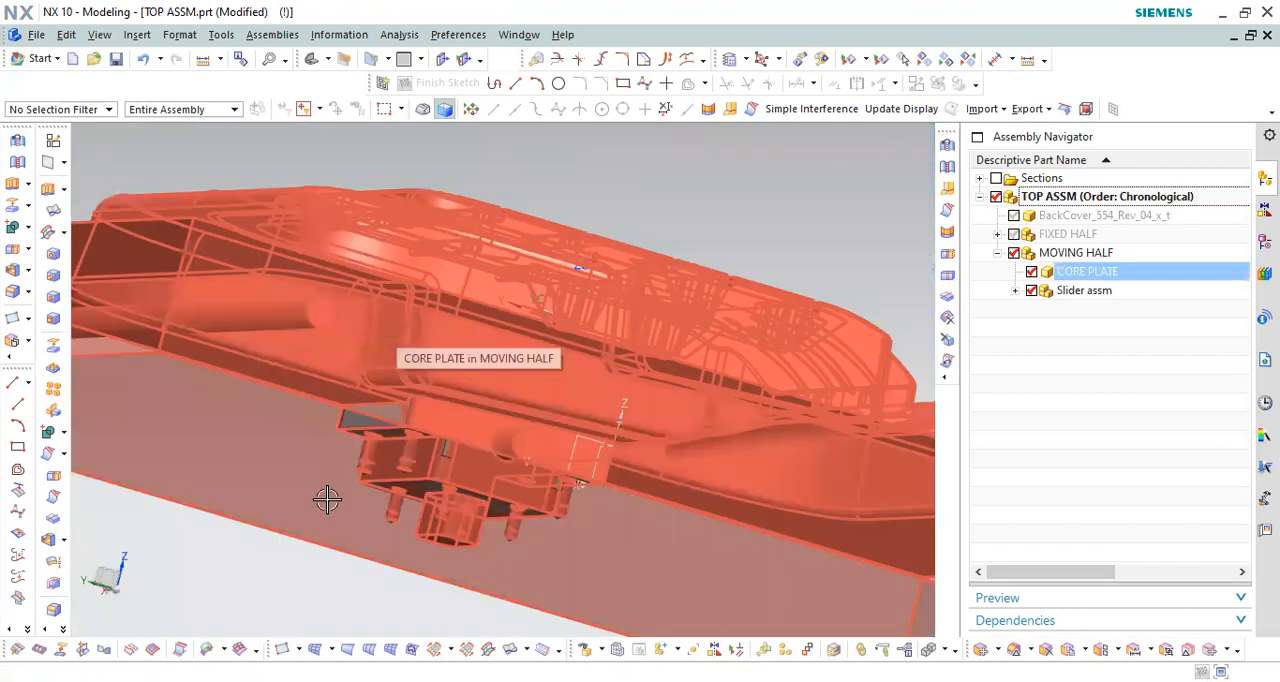
Step: Measure the projected vertical distance from the ledge at the foot of the core's side wall to the core's top face
{"action": "scroll", "coordinate": [327, 501], "scroll_direction": "down", "scroll_amount": 3}
{"action": "key", "text": "F8"}
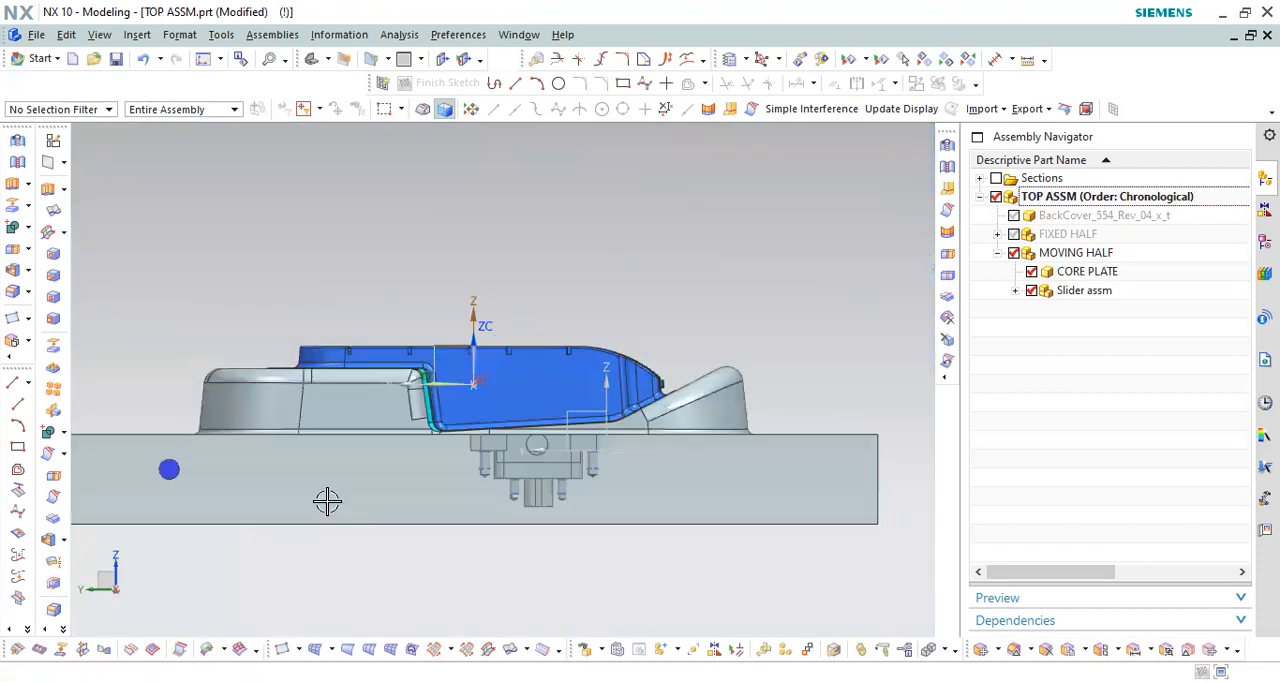
{"action": "scroll", "coordinate": [586, 266], "scroll_direction": "up", "scroll_amount": 5}
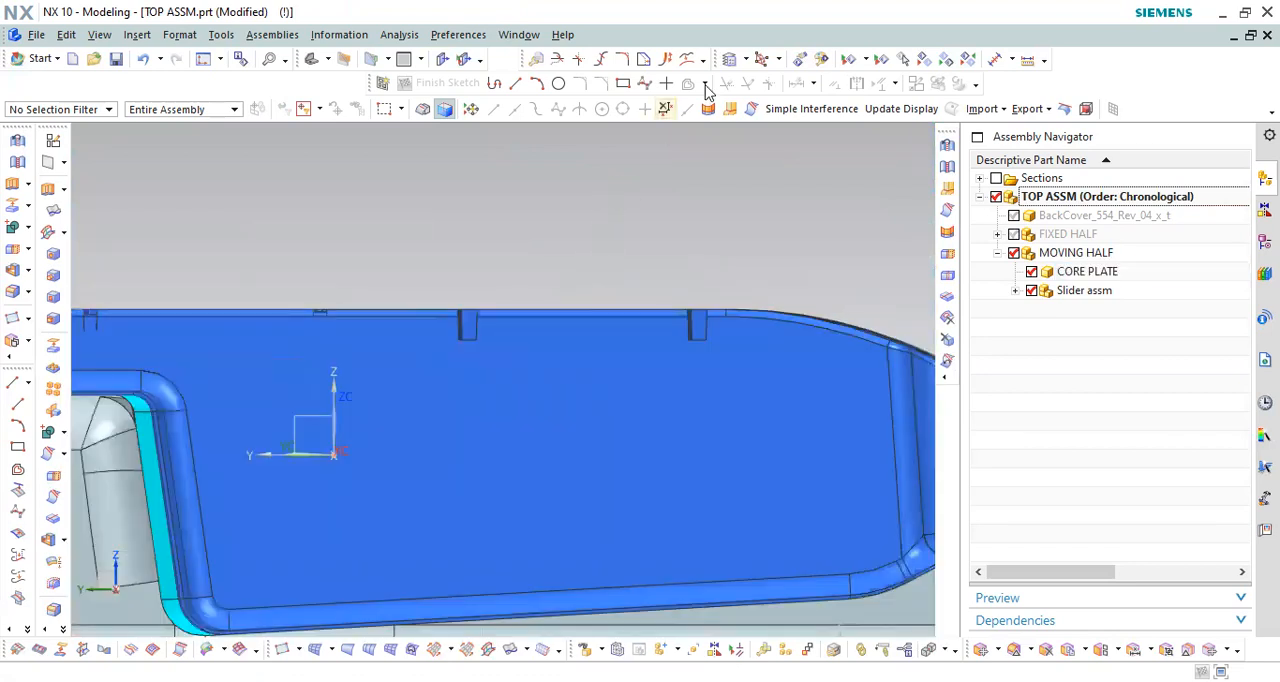
{"action": "left_click", "coordinate": [1029, 60]}
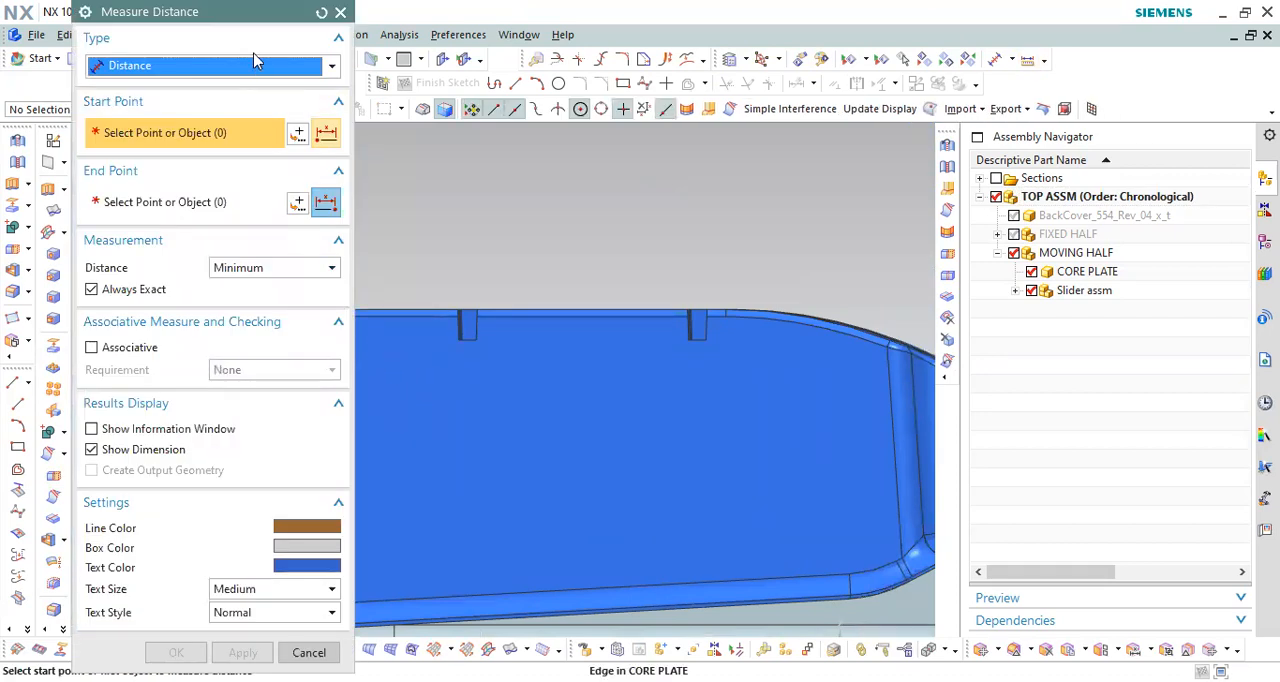
{"action": "left_click", "coordinate": [254, 62]}
{"action": "left_click", "coordinate": [250, 123]}
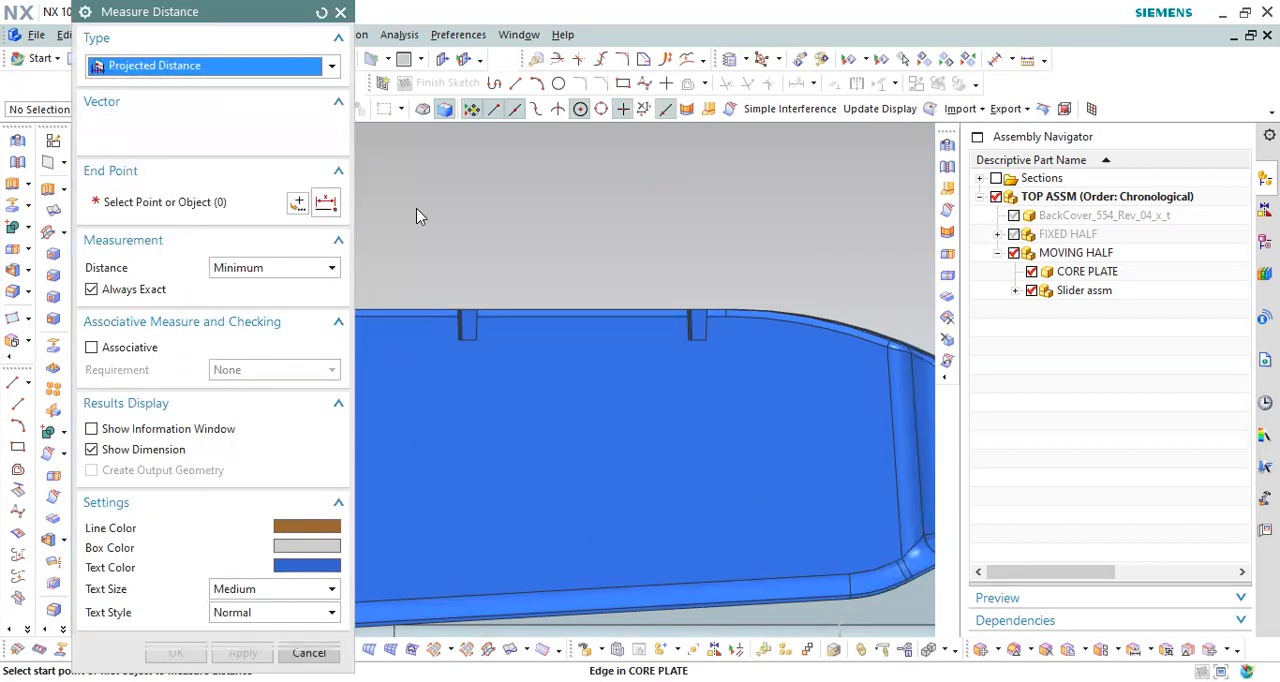
{"action": "left_click", "coordinate": [530, 304]}
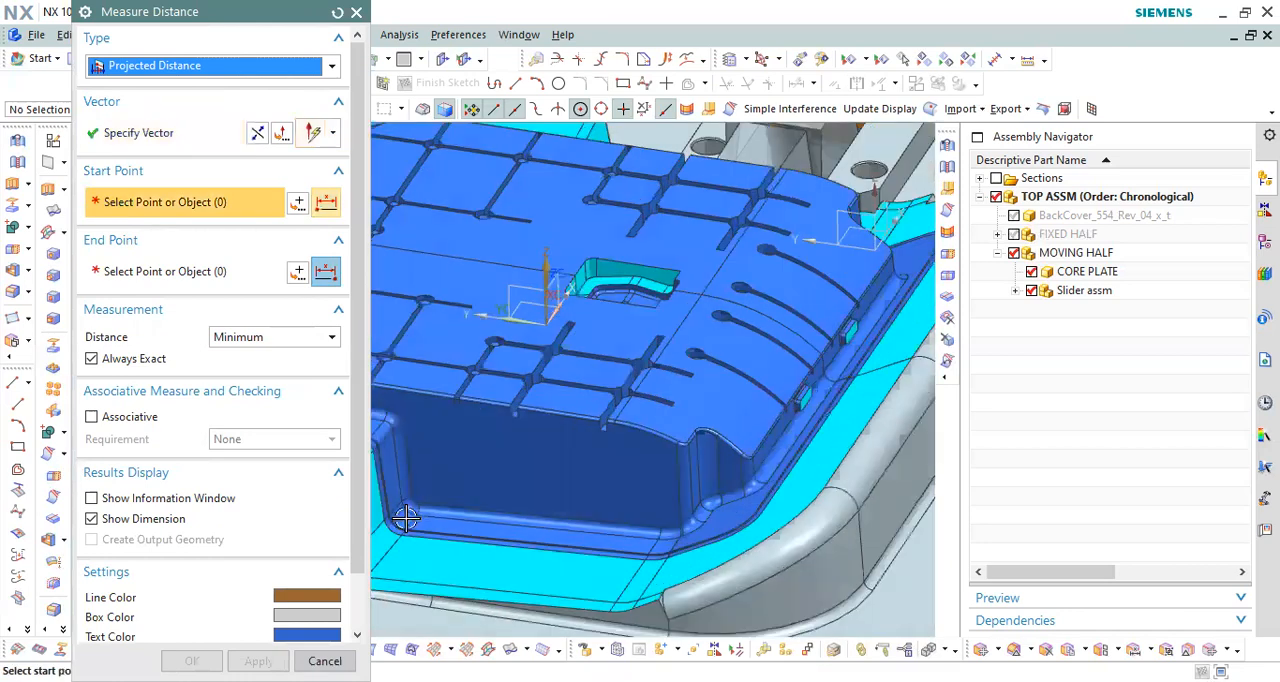
{"action": "scroll", "coordinate": [405, 518], "scroll_direction": "up", "scroll_amount": 5}
{"action": "left_click", "coordinate": [437, 554]}
{"action": "scroll", "coordinate": [440, 552], "scroll_direction": "down", "scroll_amount": 5}
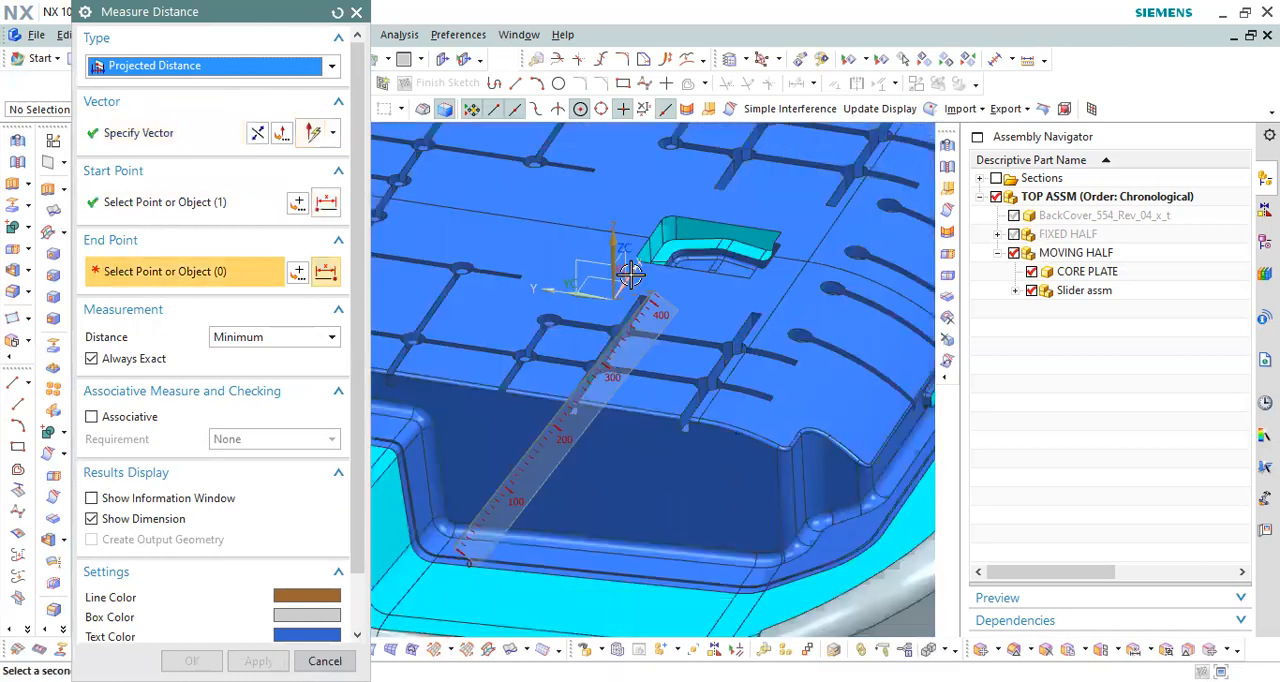
{"action": "left_click", "coordinate": [548, 248]}
{"action": "scroll", "coordinate": [548, 250], "scroll_direction": "down", "scroll_amount": 3}
{"action": "scroll", "coordinate": [598, 373], "scroll_direction": "up", "scroll_amount": 6}
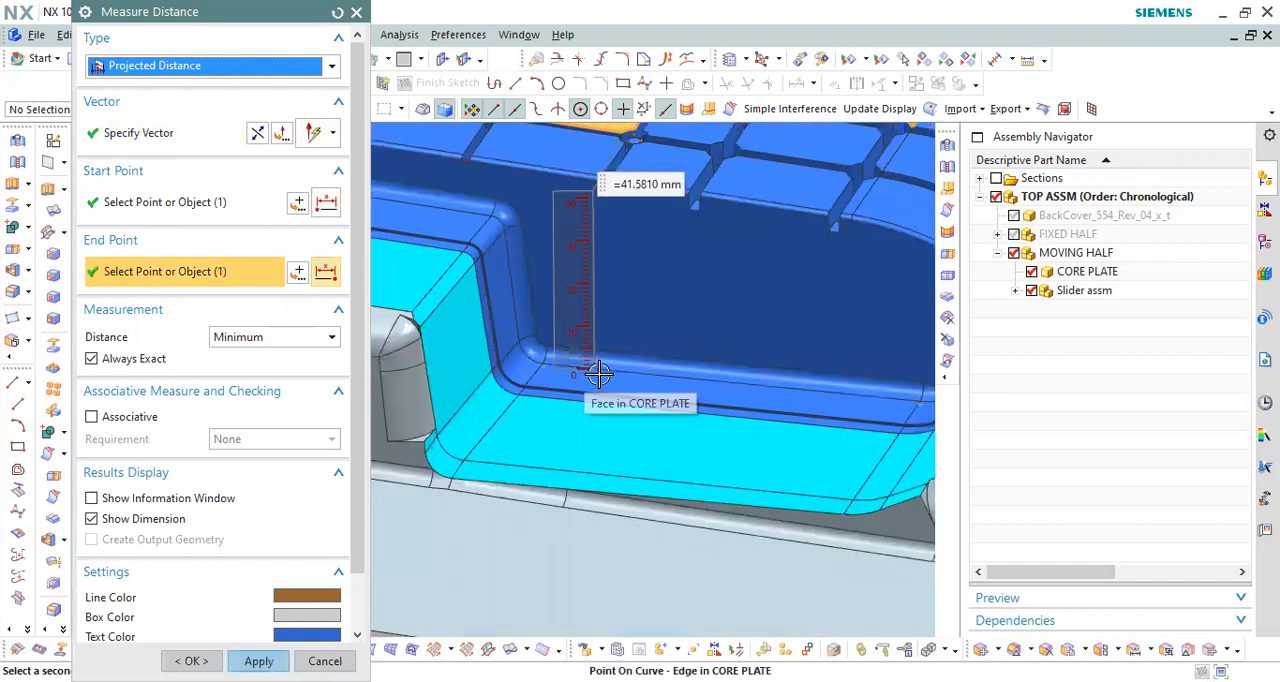
Step: Re-pick the height measurement's start point at the ledge's corner below the core's side wall, and close the measurement
{"action": "middle_click_drag", "start_coordinate": [594, 372], "coordinate": [586, 397]}
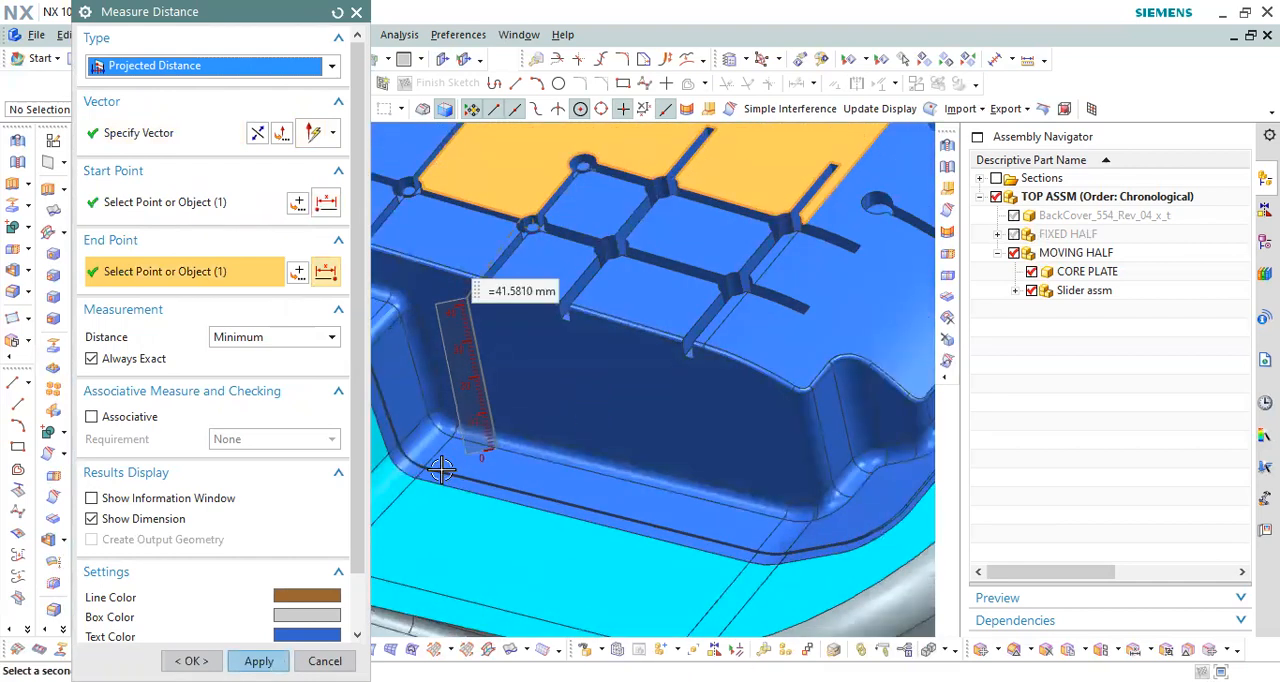
{"action": "left_click", "coordinate": [165, 202]}
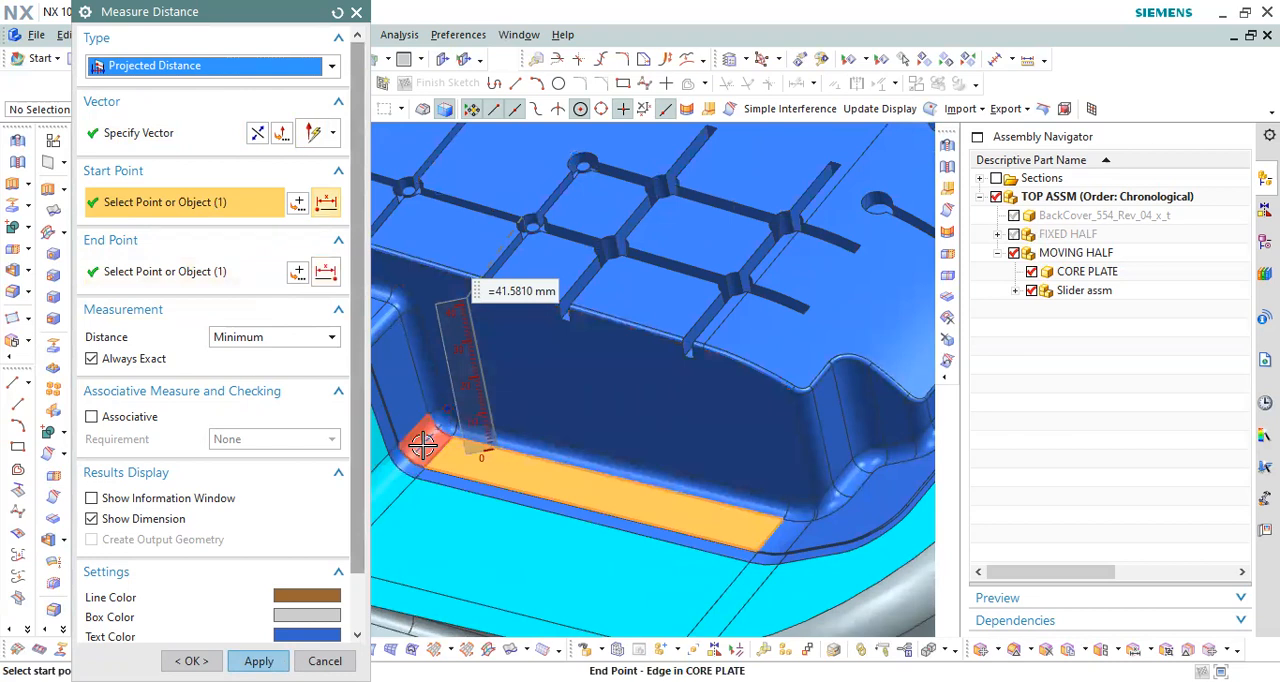
{"action": "scroll", "coordinate": [422, 445], "scroll_direction": "up", "scroll_amount": 4}
{"action": "left_click", "coordinate": [459, 428]}
{"action": "scroll", "coordinate": [586, 420], "scroll_direction": "down", "scroll_amount": 6}
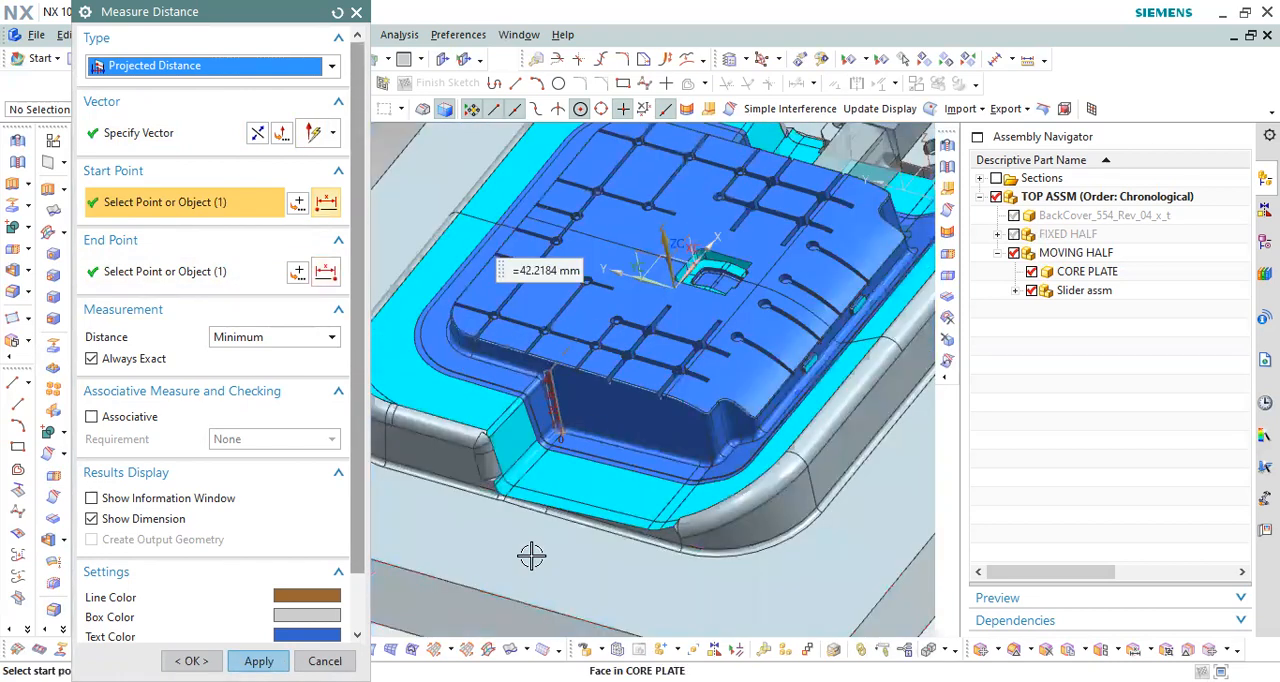
{"action": "key", "text": "Escape"}
Step: Examine the core plate and the slider assembly beside it from above in the moving half
{"action": "middle_click_drag", "start_coordinate": [822, 292], "coordinate": [871, 291]}
{"action": "left_click", "coordinate": [850, 320]}
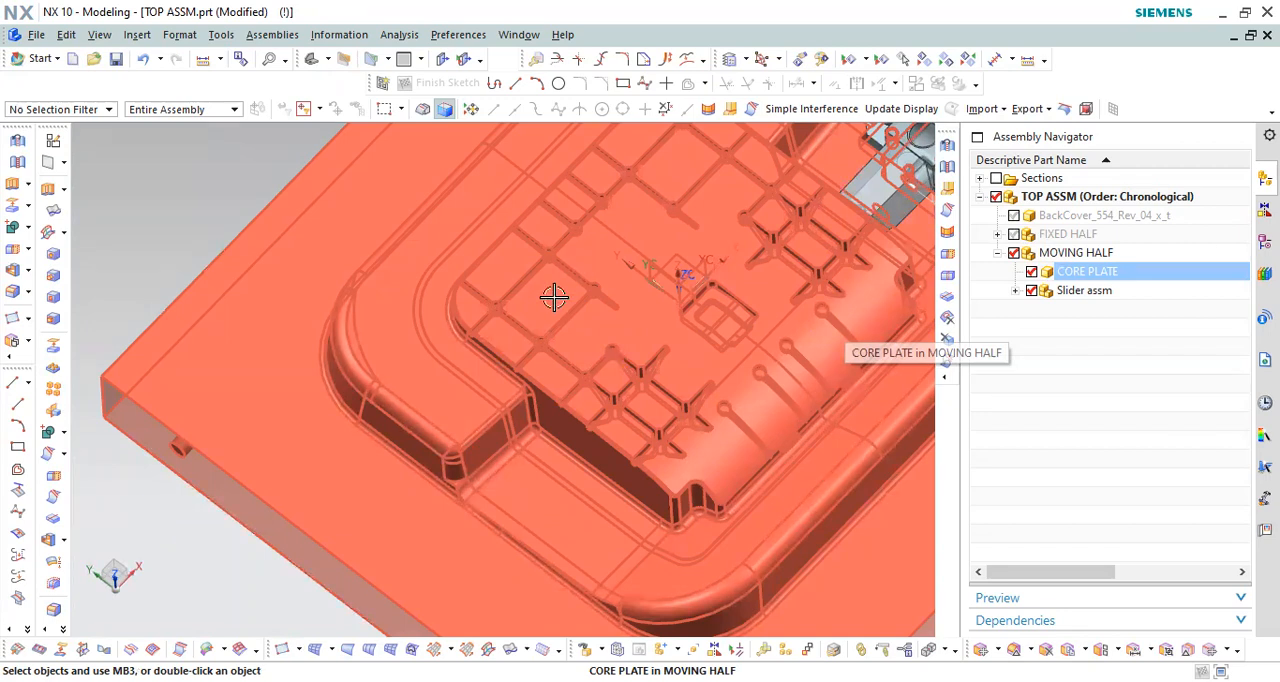
{"action": "scroll", "coordinate": [556, 294], "scroll_direction": "down", "scroll_amount": 4}
{"action": "middle_click_drag", "start_coordinate": [629, 249], "coordinate": [644, 226]}
{"action": "scroll", "coordinate": [642, 225], "scroll_direction": "up", "scroll_amount": 4}
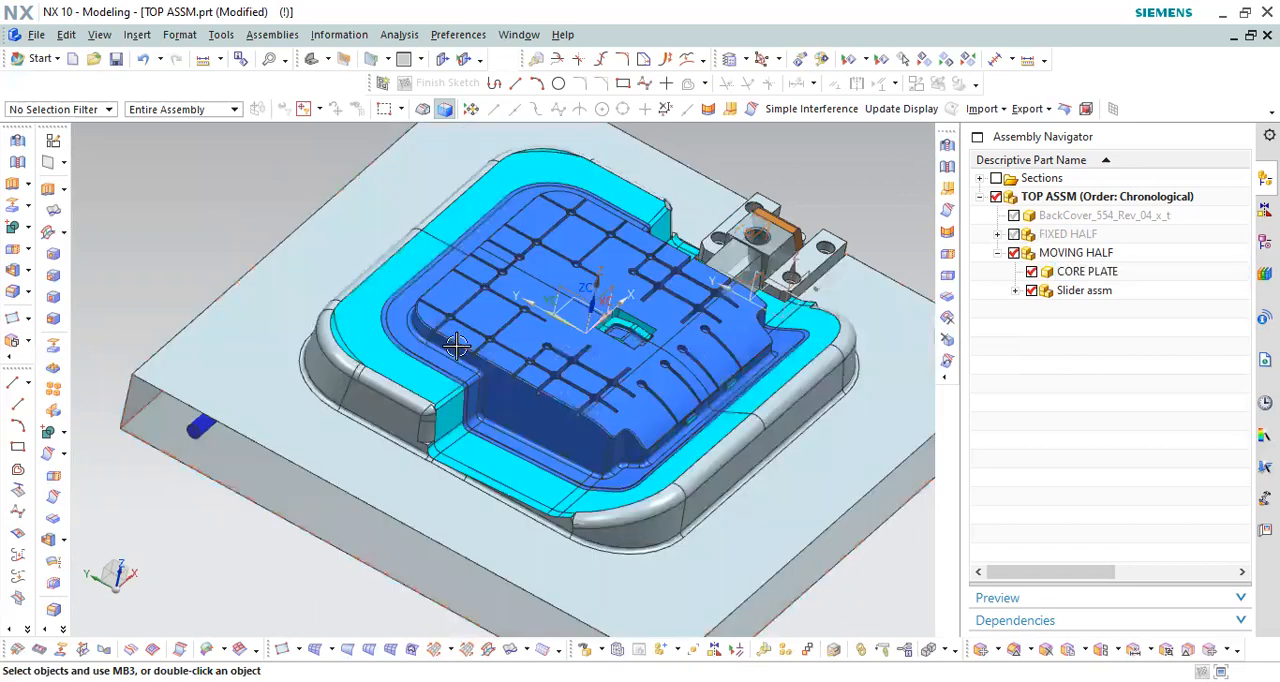
{"action": "scroll", "coordinate": [515, 390], "scroll_direction": "down", "scroll_amount": 4}
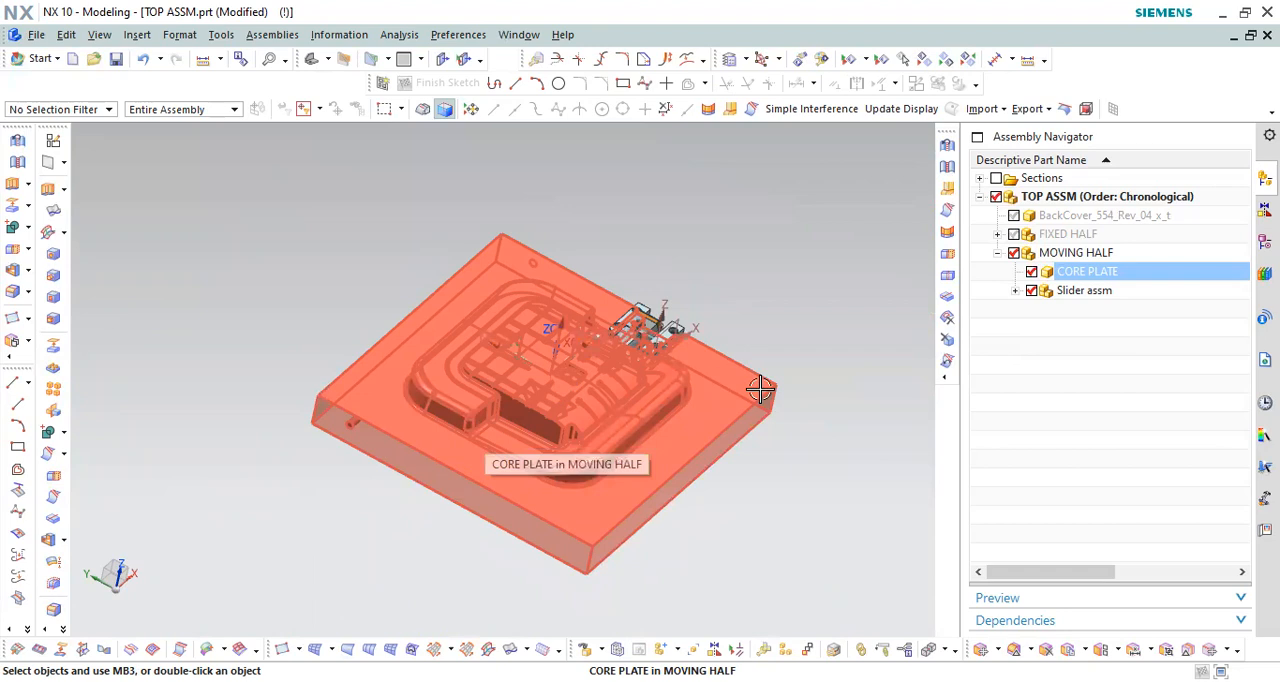
{"action": "left_click", "coordinate": [815, 440]}
{"action": "scroll", "coordinate": [585, 400], "scroll_direction": "up", "scroll_amount": 3}
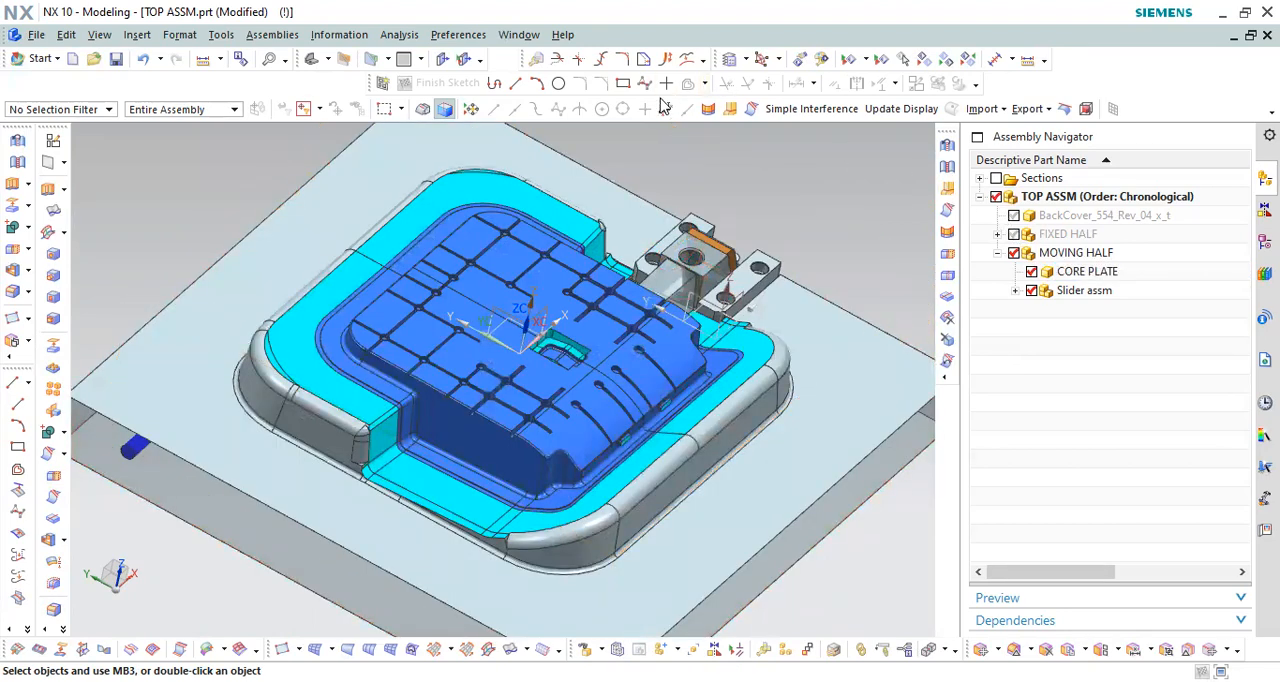
Step: Display the BackCover_554_Rev_04_x_t part and turn on its Section 1 cut with clipping
{"action": "left_click", "coordinate": [519, 34]}
{"action": "left_click", "coordinate": [580, 148]}
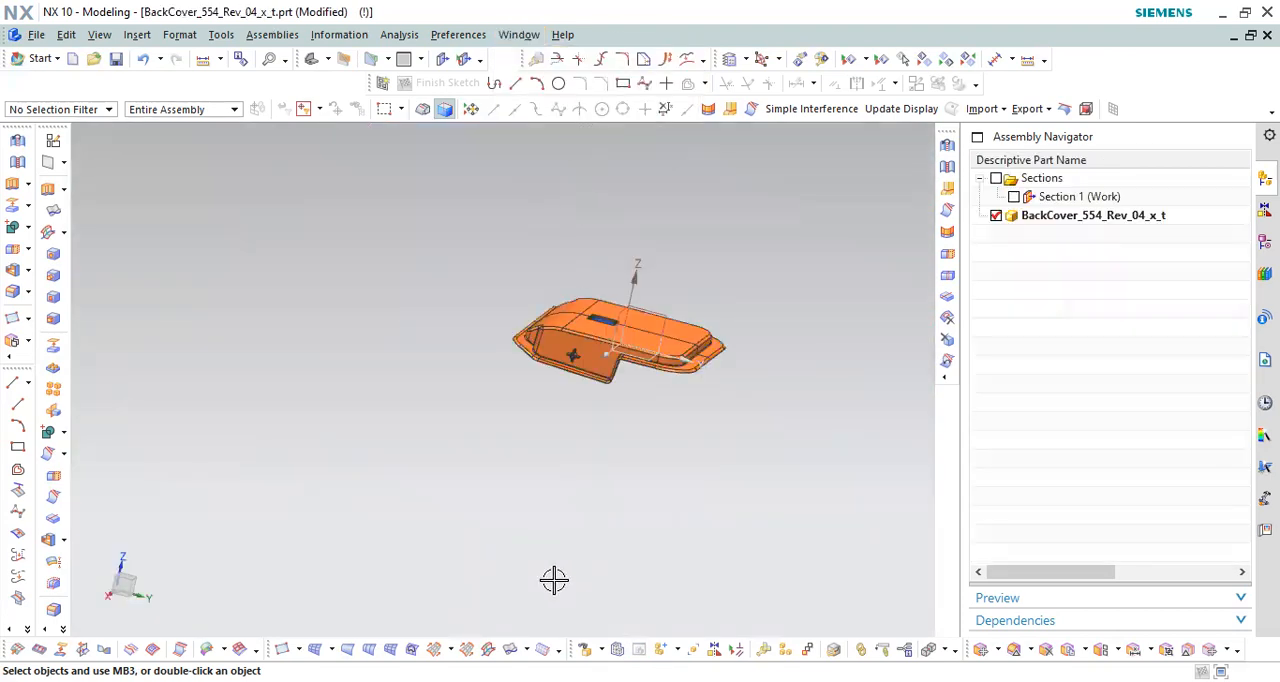
{"action": "left_click", "coordinate": [677, 343]}
{"action": "scroll", "coordinate": [677, 343], "scroll_direction": "up", "scroll_amount": 8}
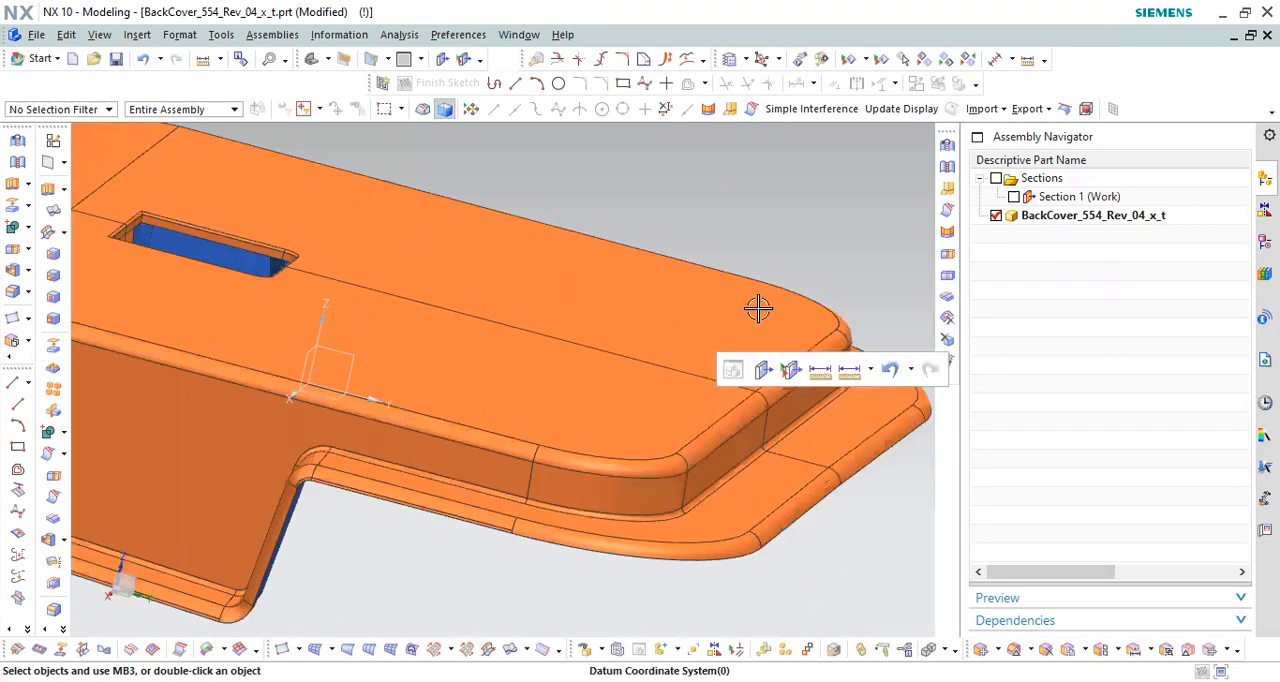
{"action": "left_click", "coordinate": [1045, 196]}
{"action": "left_click", "coordinate": [1018, 198]}
{"action": "left_click", "coordinate": [1056, 186]}
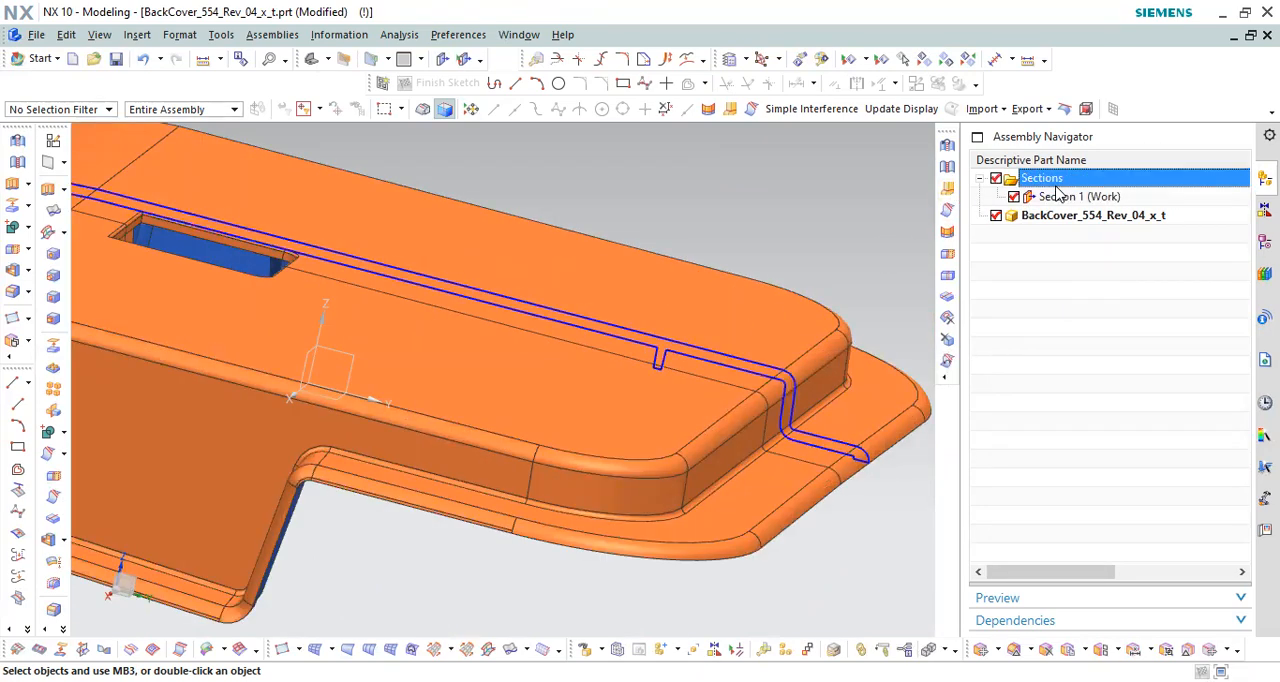
{"action": "left_click", "coordinate": [1037, 266]}
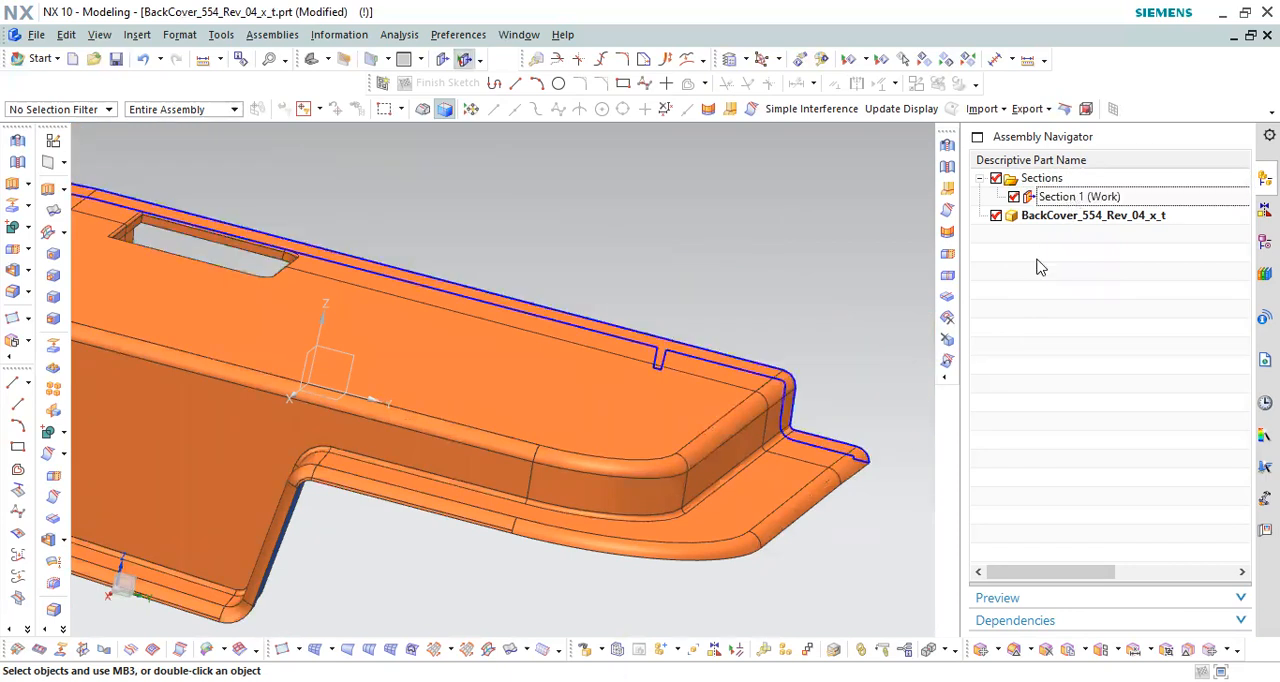
Step: Start a projected distance measurement from the outer side of the end wall, just above the sectioned slot
{"action": "middle_click_drag", "start_coordinate": [857, 420], "coordinate": [700, 415]}
{"action": "scroll", "coordinate": [737, 341], "scroll_direction": "down", "scroll_amount": 5}
{"action": "middle_click_drag", "start_coordinate": [708, 304], "coordinate": [719, 350]}
{"action": "scroll", "coordinate": [719, 350], "scroll_direction": "up", "scroll_amount": 8}
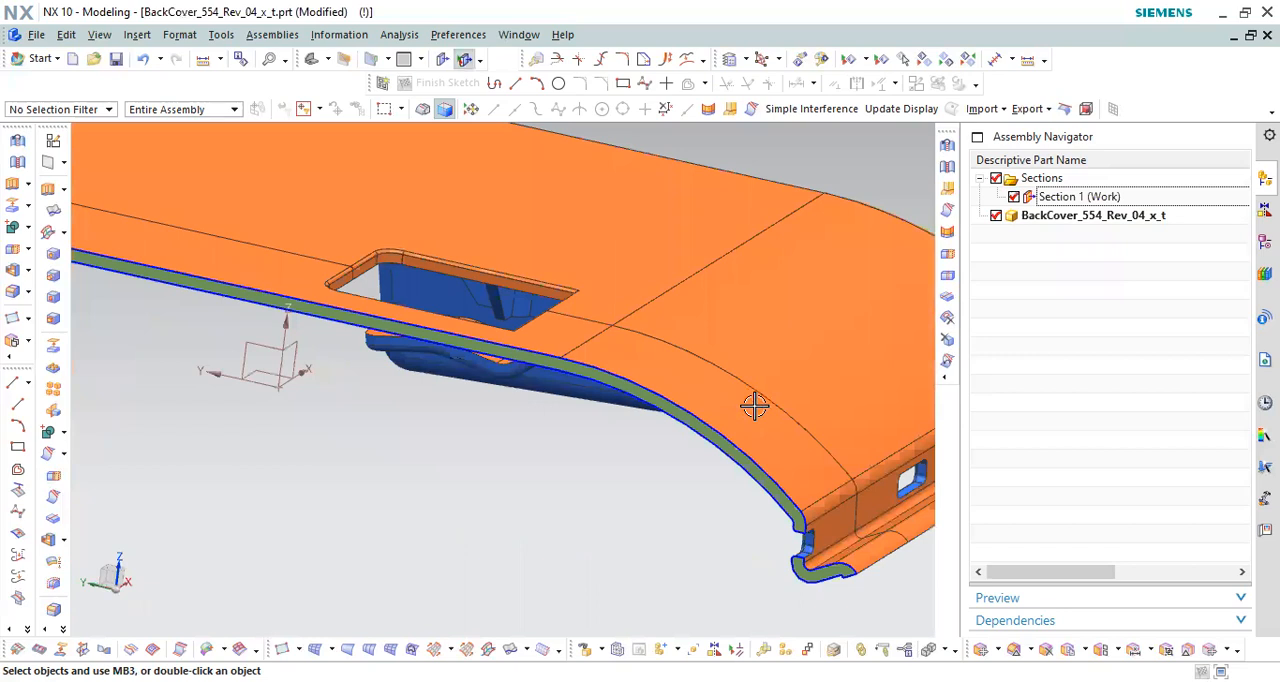
{"action": "scroll", "coordinate": [563, 306], "scroll_direction": "down", "scroll_amount": 3}
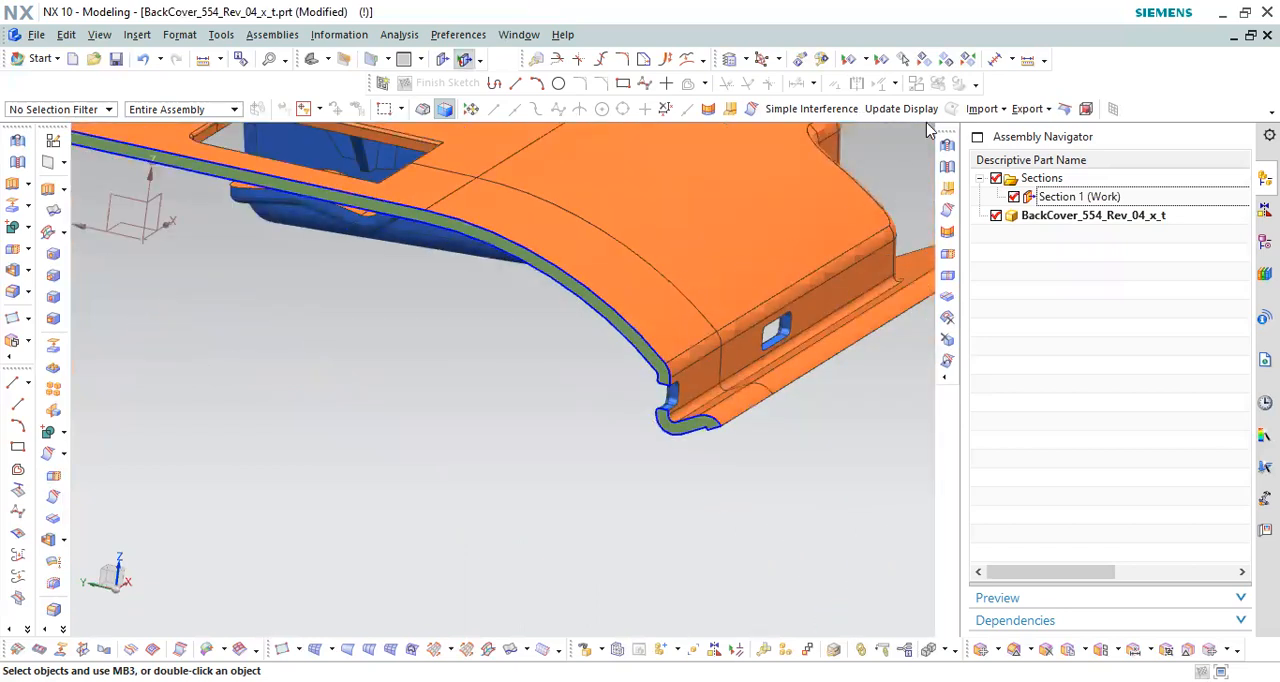
{"action": "left_click", "coordinate": [1028, 62]}
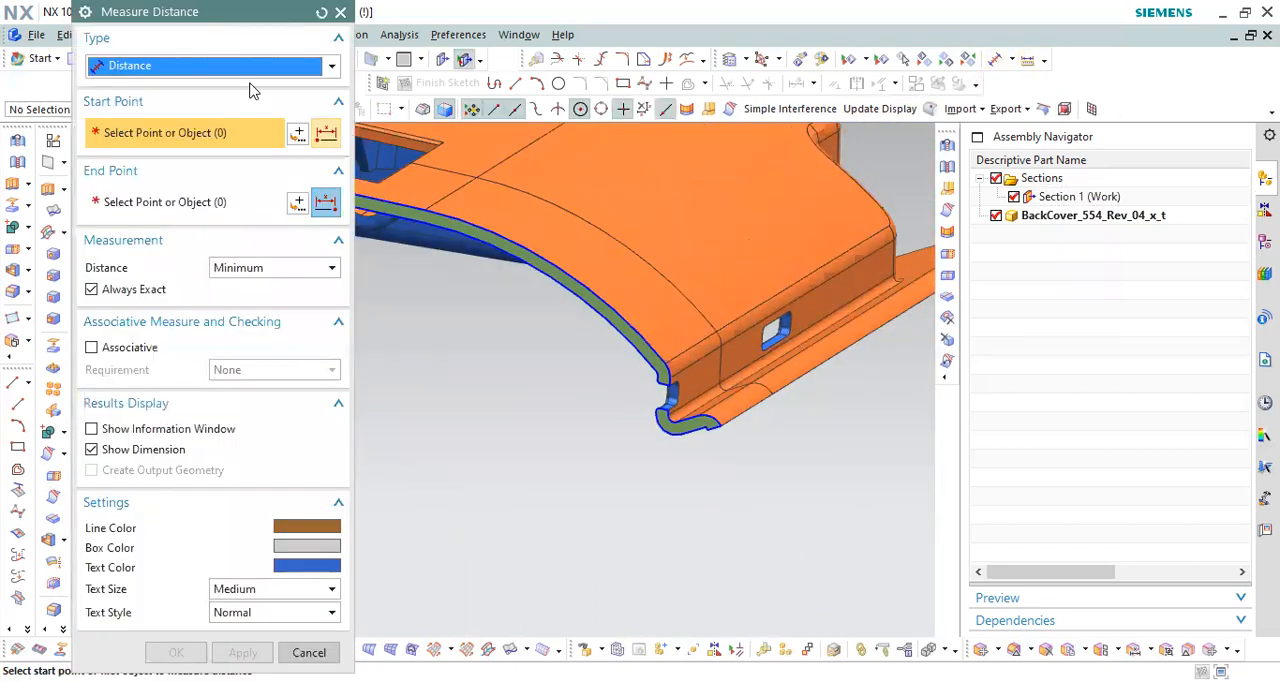
{"action": "left_click", "coordinate": [255, 66]}
{"action": "left_click", "coordinate": [193, 136]}
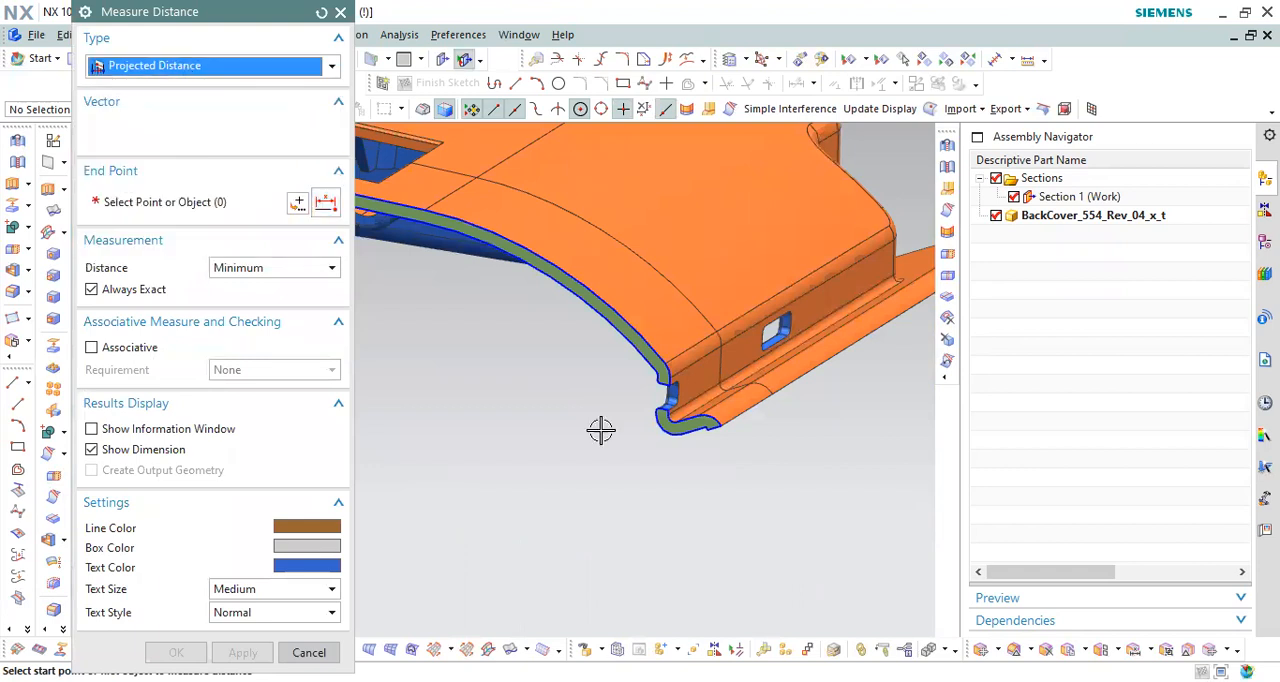
{"action": "scroll", "coordinate": [651, 374], "scroll_direction": "up", "scroll_amount": 4}
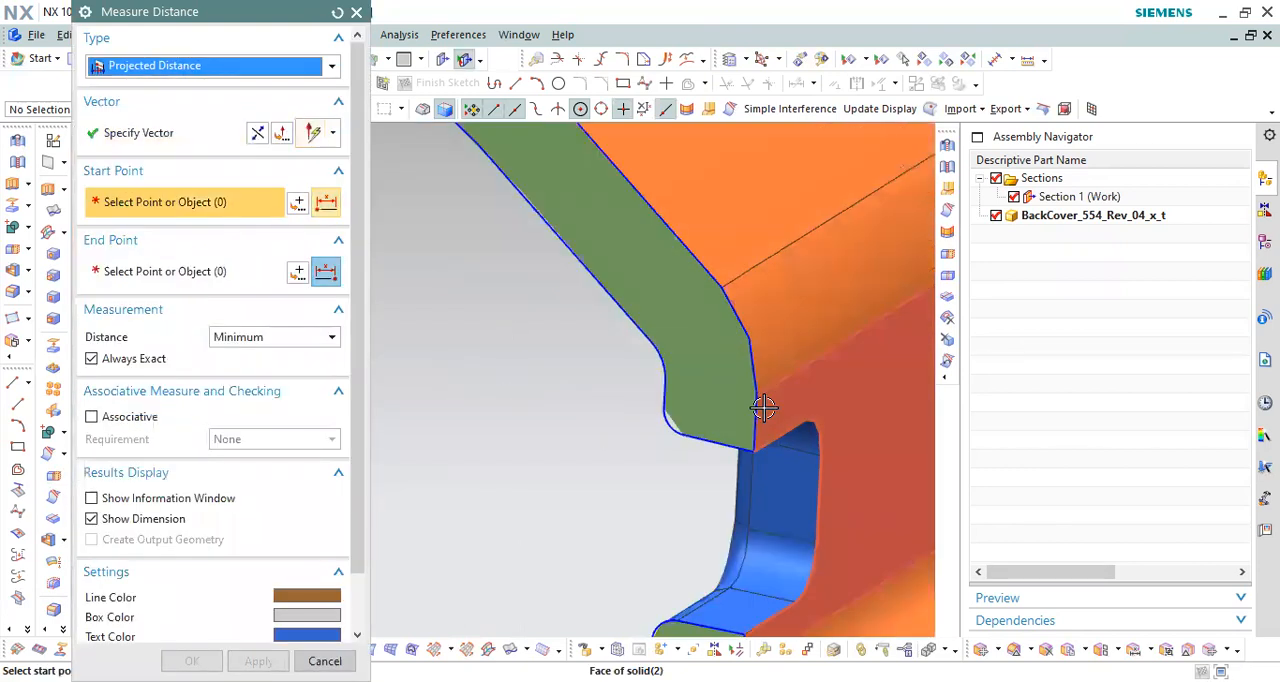
{"action": "left_click", "coordinate": [743, 389]}
Step: Pick the end wall's inner face as the end point to measure the slot's undercut depth, and close the measurement
{"action": "middle_click_drag", "start_coordinate": [741, 389], "coordinate": [683, 386]}
{"action": "scroll", "coordinate": [685, 386], "scroll_direction": "down", "scroll_amount": 4}
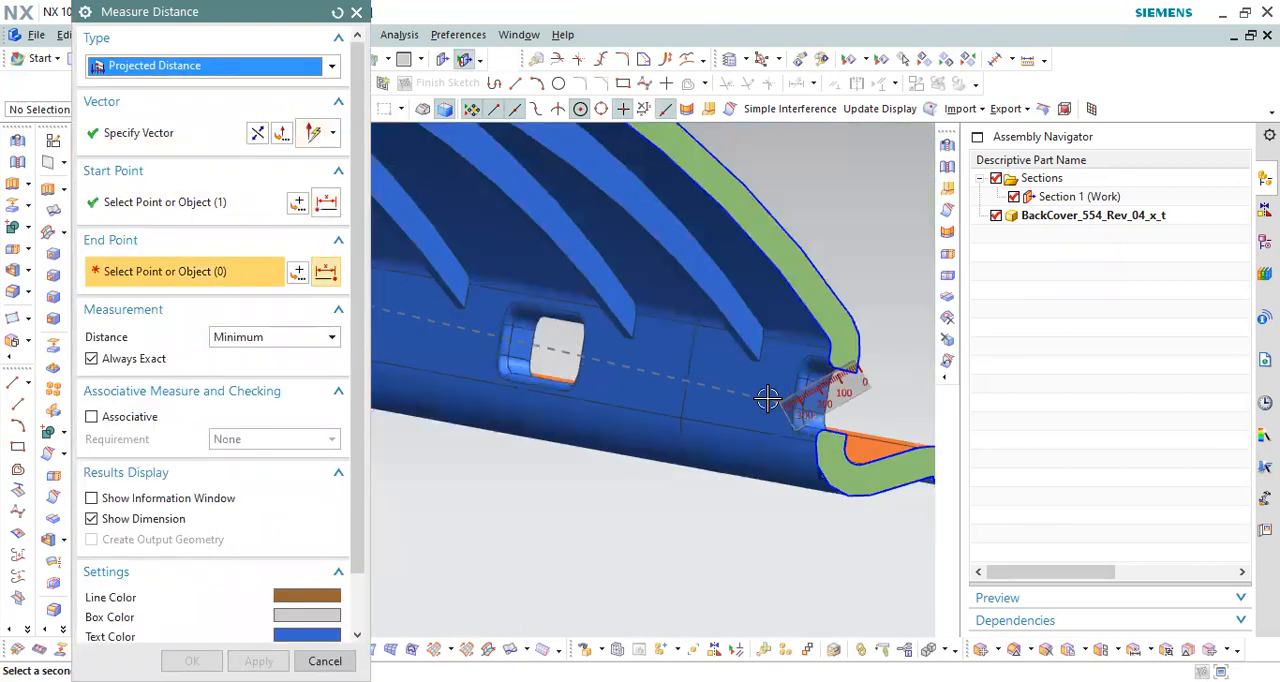
{"action": "scroll", "coordinate": [845, 348], "scroll_direction": "up", "scroll_amount": 4}
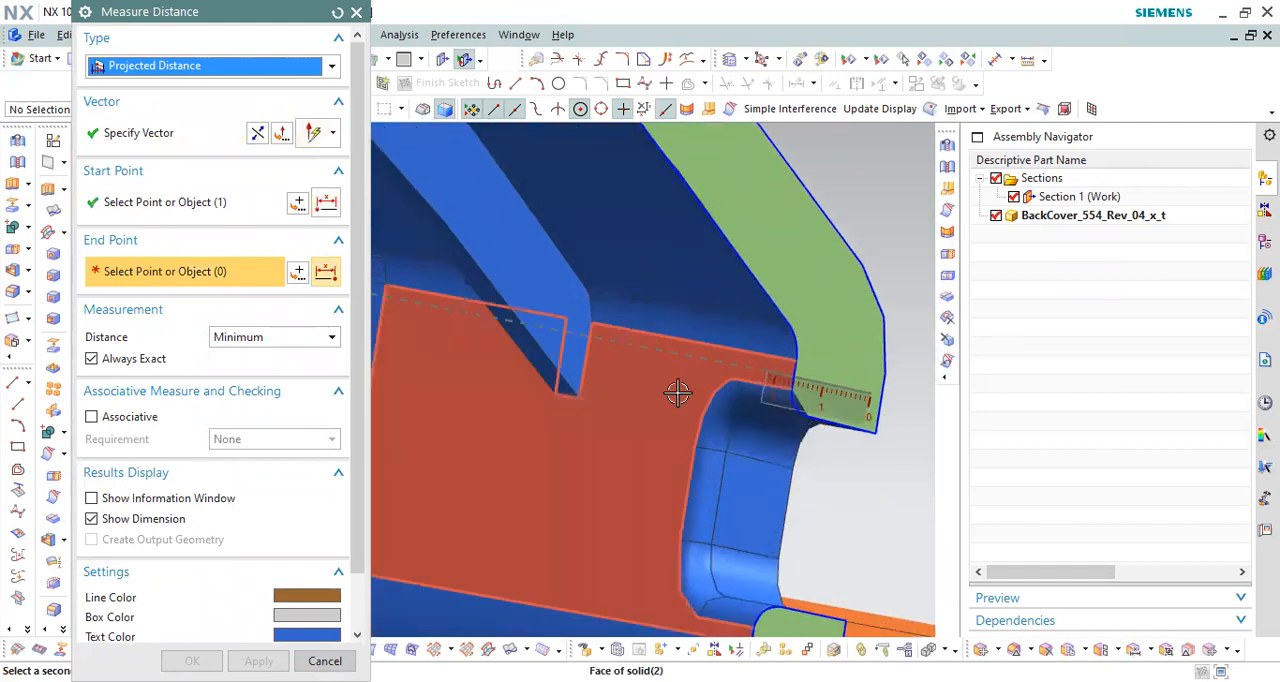
{"action": "left_click", "coordinate": [677, 391]}
{"action": "scroll", "coordinate": [676, 420], "scroll_direction": "down", "scroll_amount": 2}
{"action": "scroll", "coordinate": [676, 420], "scroll_direction": "up", "scroll_amount": 2}
{"action": "middle_click_drag", "start_coordinate": [693, 424], "coordinate": [671, 397]}
{"action": "scroll", "coordinate": [671, 397], "scroll_direction": "down", "scroll_amount": 2}
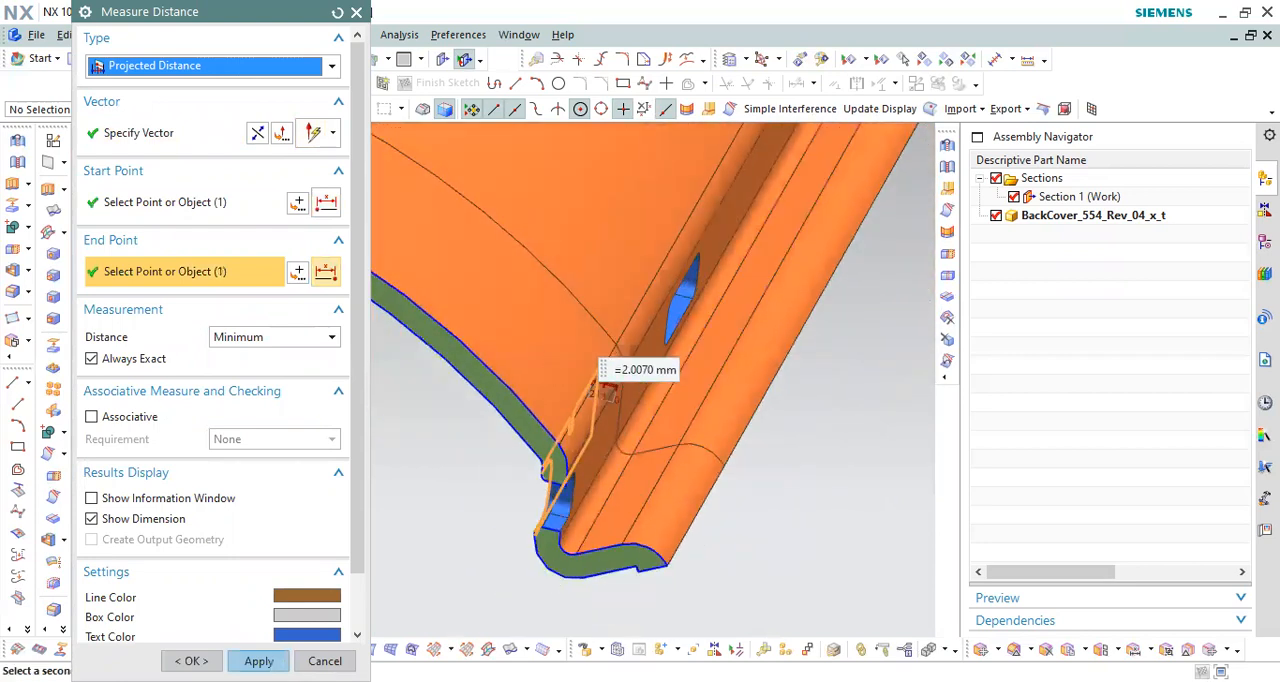
{"action": "left_click", "coordinate": [339, 473]}
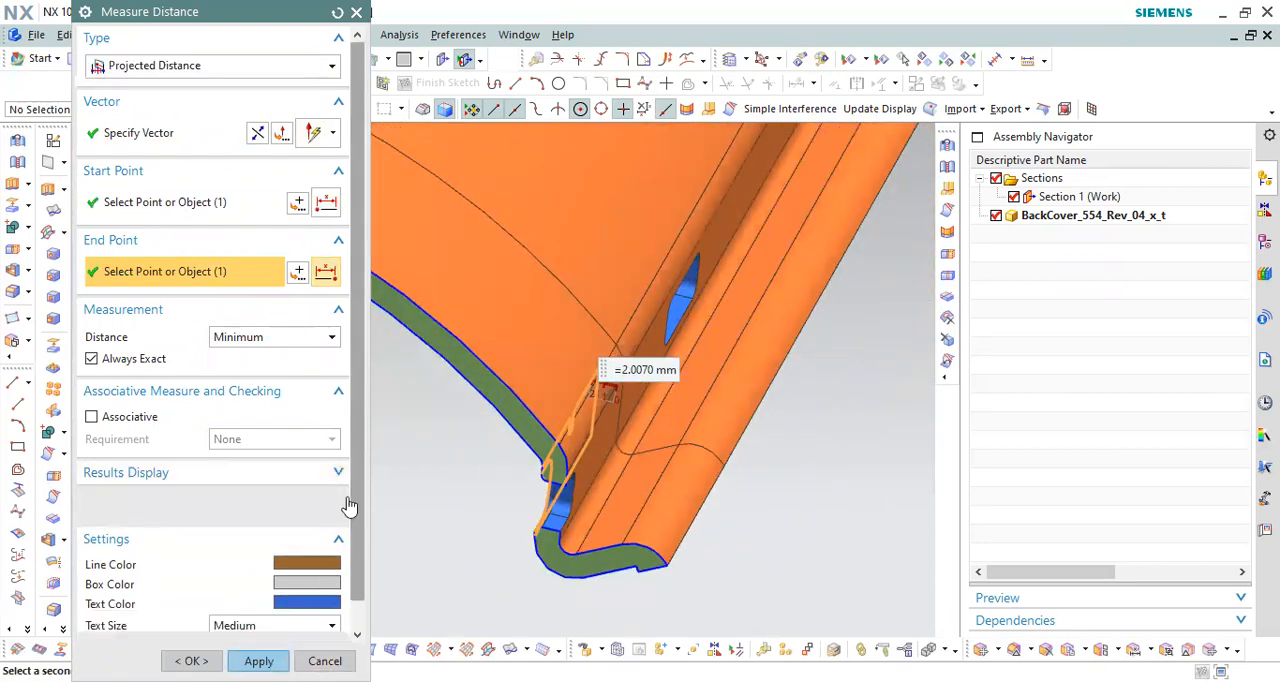
{"action": "left_click", "coordinate": [325, 661]}
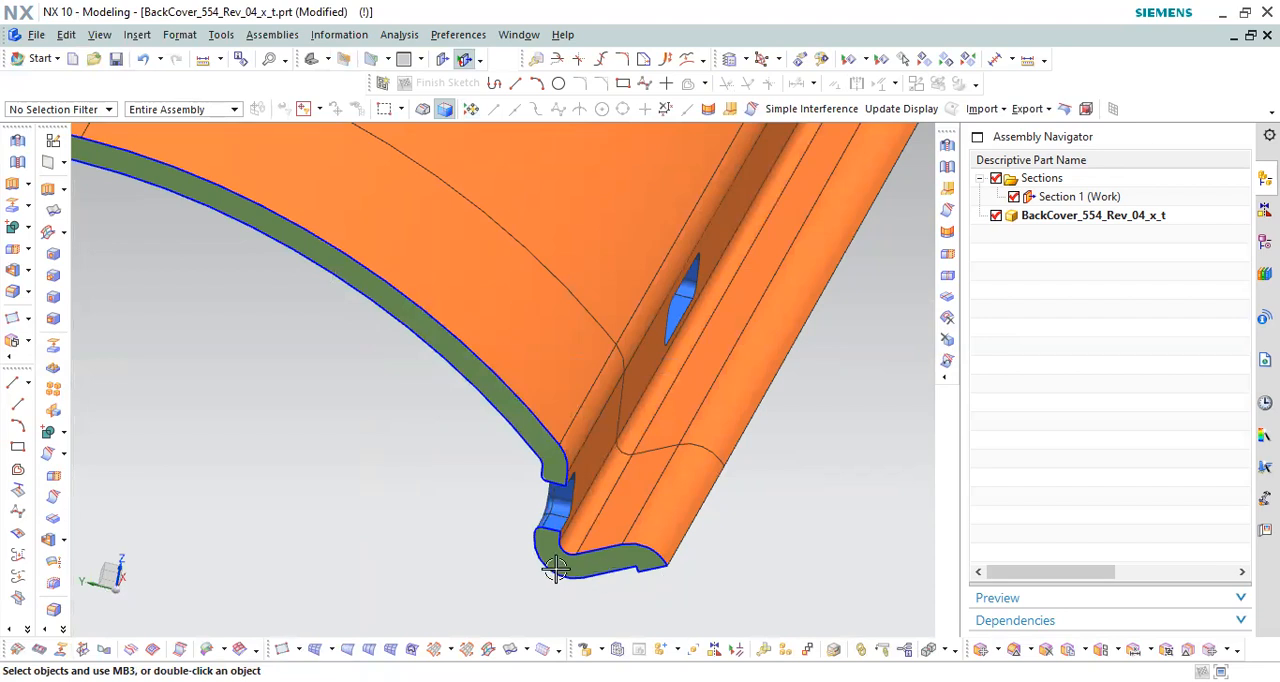
Step: Examine the sectioned end-wall slot and its lower lip closely from outside and inside the back cover
{"action": "scroll", "coordinate": [555, 568], "scroll_direction": "up", "scroll_amount": 3}
{"action": "scroll", "coordinate": [568, 520], "scroll_direction": "up", "scroll_amount": 5}
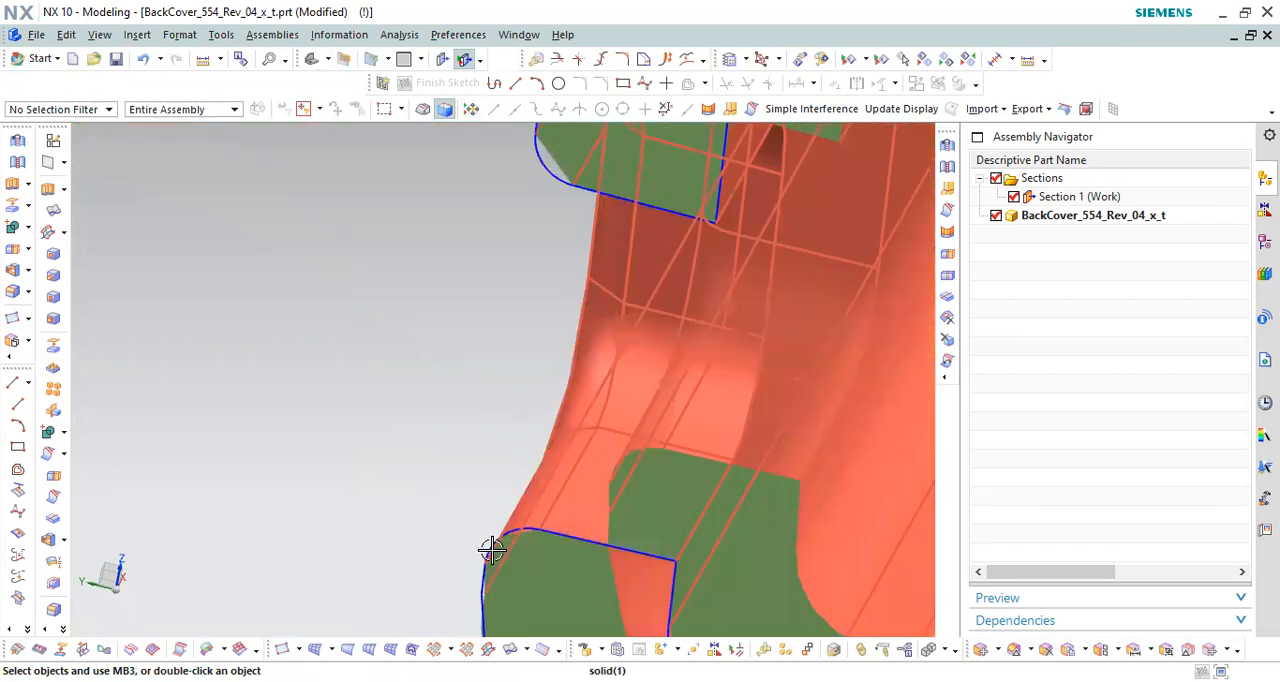
{"action": "scroll", "coordinate": [482, 553], "scroll_direction": "down", "scroll_amount": 3}
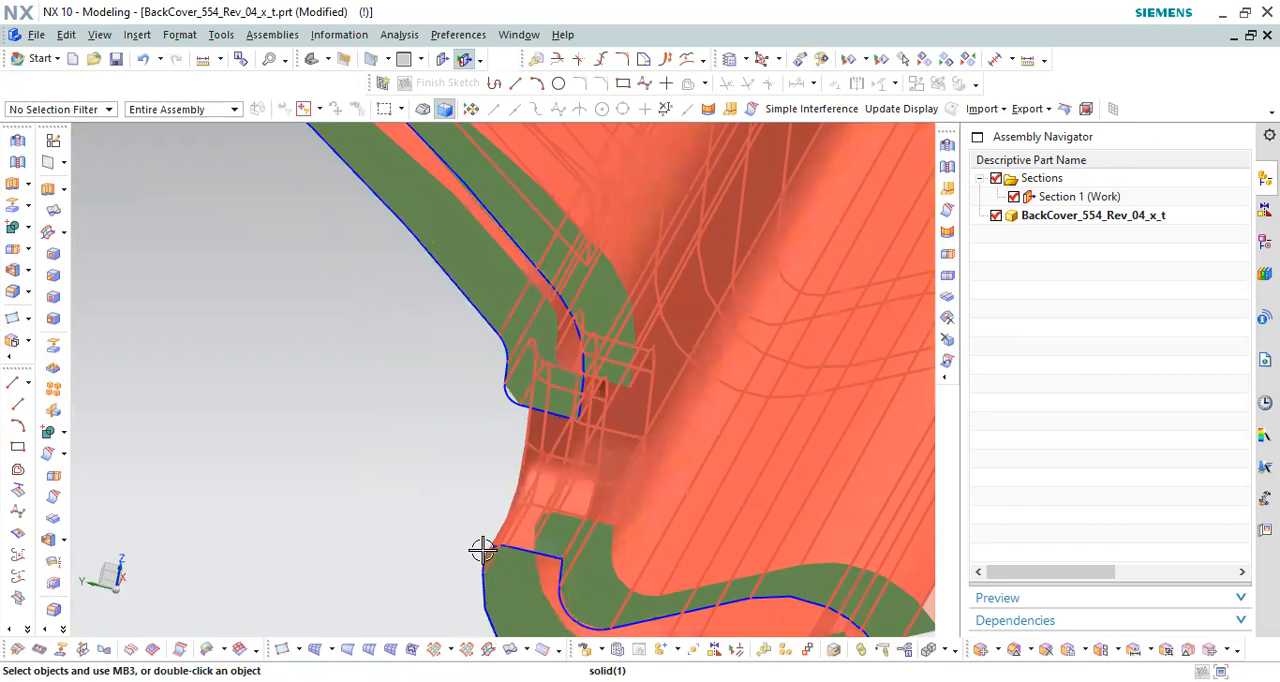
{"action": "scroll", "coordinate": [531, 486], "scroll_direction": "down", "scroll_amount": 3}
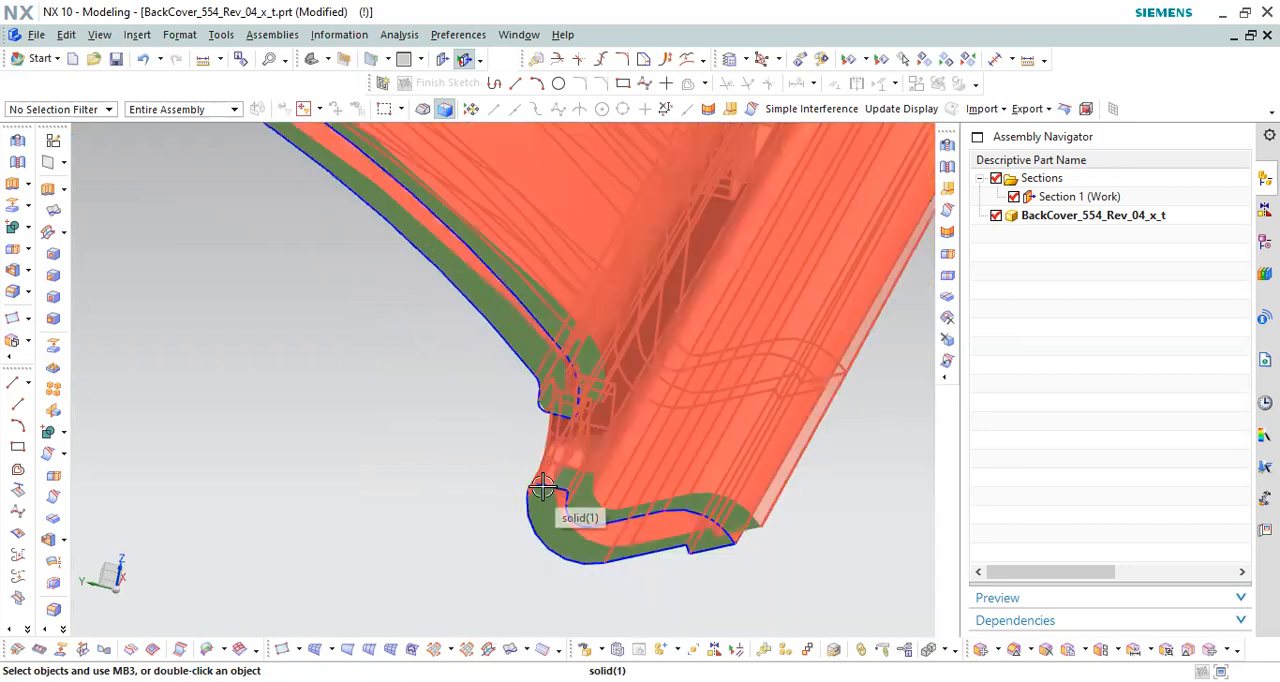
{"action": "scroll", "coordinate": [600, 470], "scroll_direction": "up", "scroll_amount": 3}
{"action": "middle_click_drag", "start_coordinate": [620, 457], "coordinate": [633, 447]}
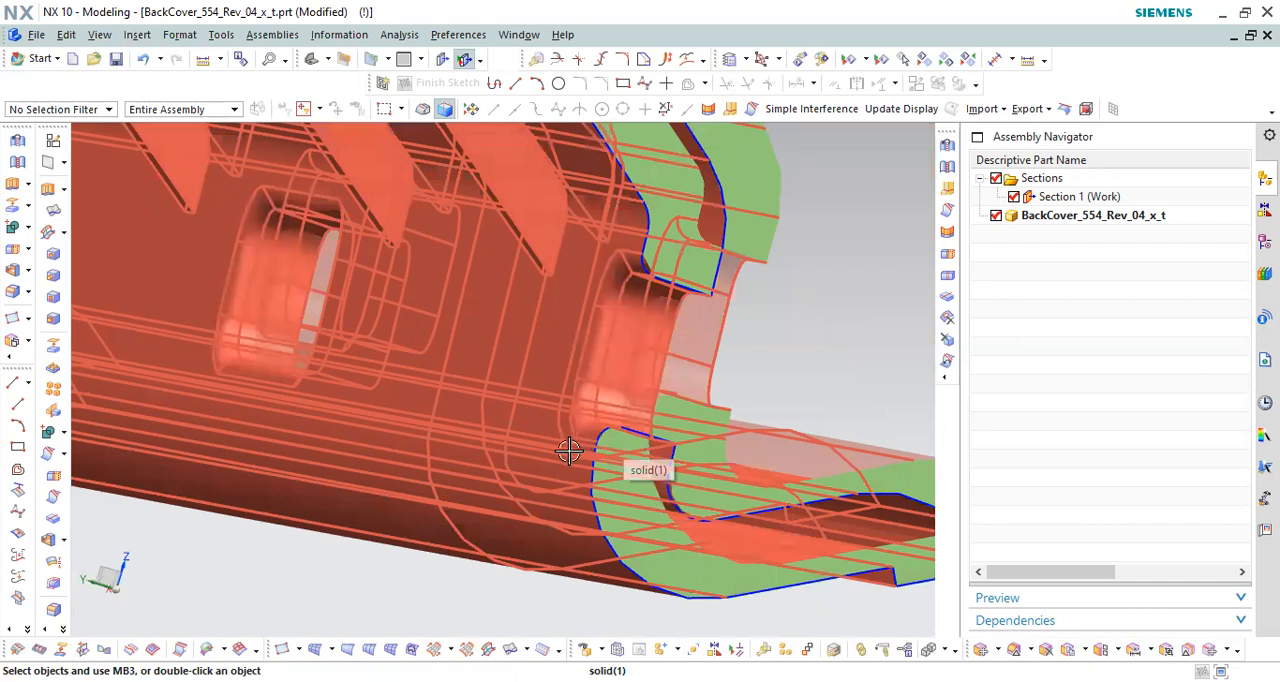
{"action": "scroll", "coordinate": [670, 336], "scroll_direction": "down", "scroll_amount": 3}
{"action": "middle_click_drag", "start_coordinate": [719, 349], "coordinate": [740, 494]}
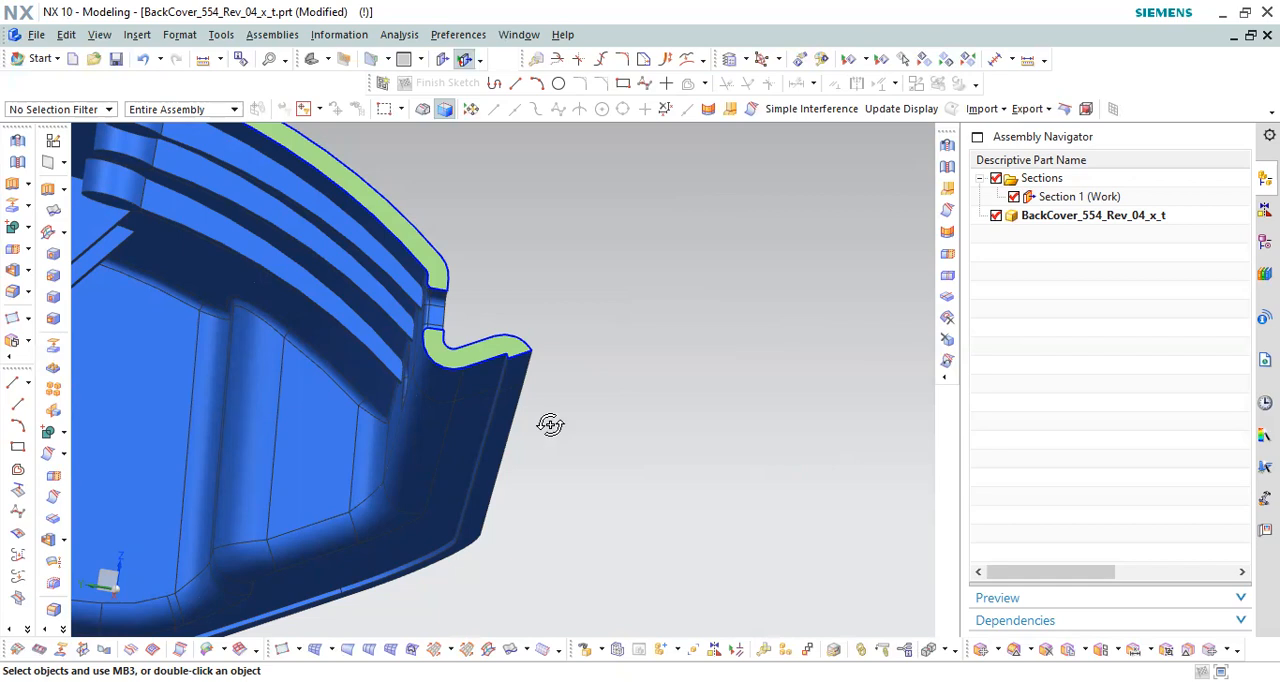
{"action": "middle_click_drag", "start_coordinate": [540, 363], "coordinate": [620, 320]}
Step: Turn off the Section 1 clipping and toggle the section's display to inspect the uncut back cover
{"action": "left_click", "coordinate": [1014, 197]}
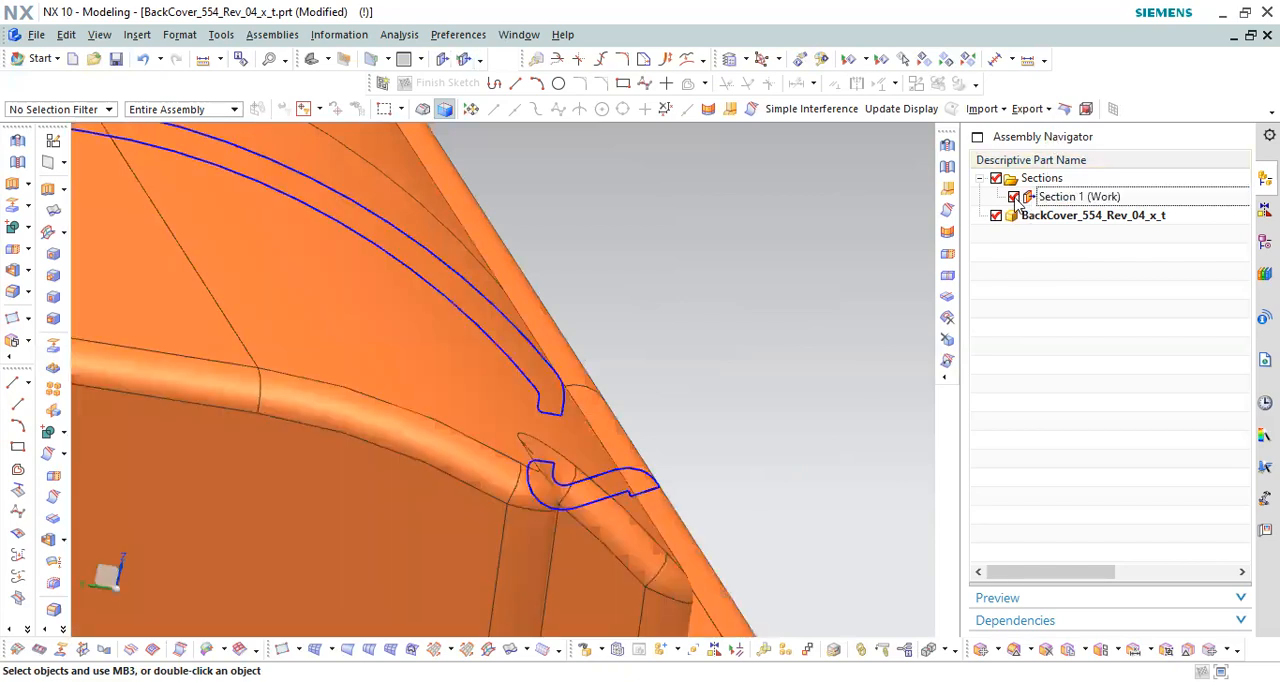
{"action": "left_click", "coordinate": [1035, 182]}
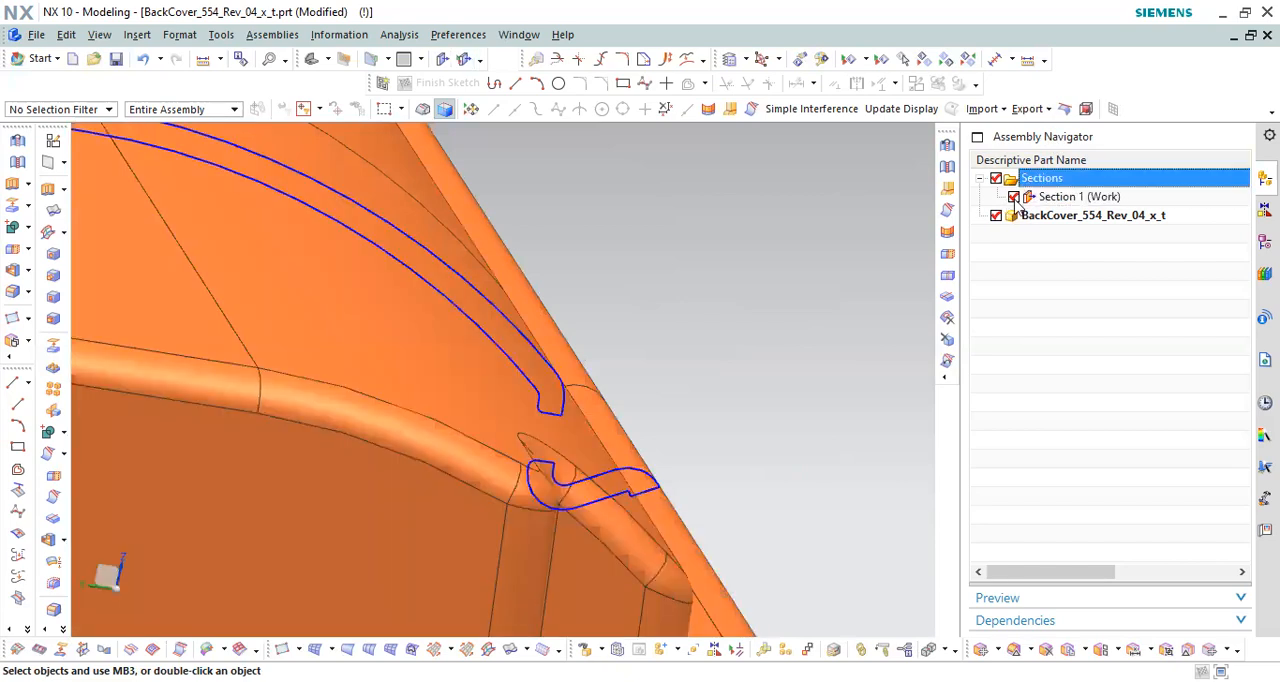
{"action": "left_click", "coordinate": [1014, 197]}
{"action": "middle_click_drag", "start_coordinate": [840, 357], "coordinate": [731, 434]}
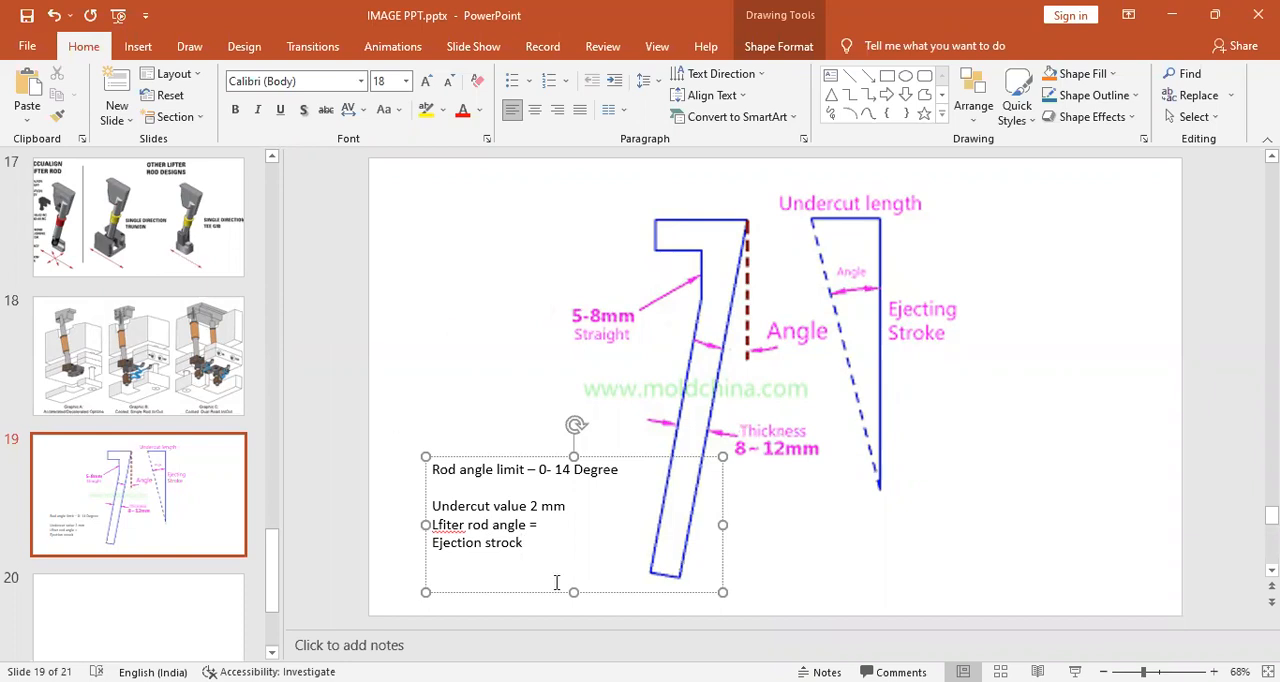
Step: In the PowerPoint notes on slide 19, correct the misspelled word "Lfiter" to "Lifter"
{"action": "right_click", "coordinate": [453, 523]}
{"action": "left_click", "coordinate": [516, 378]}
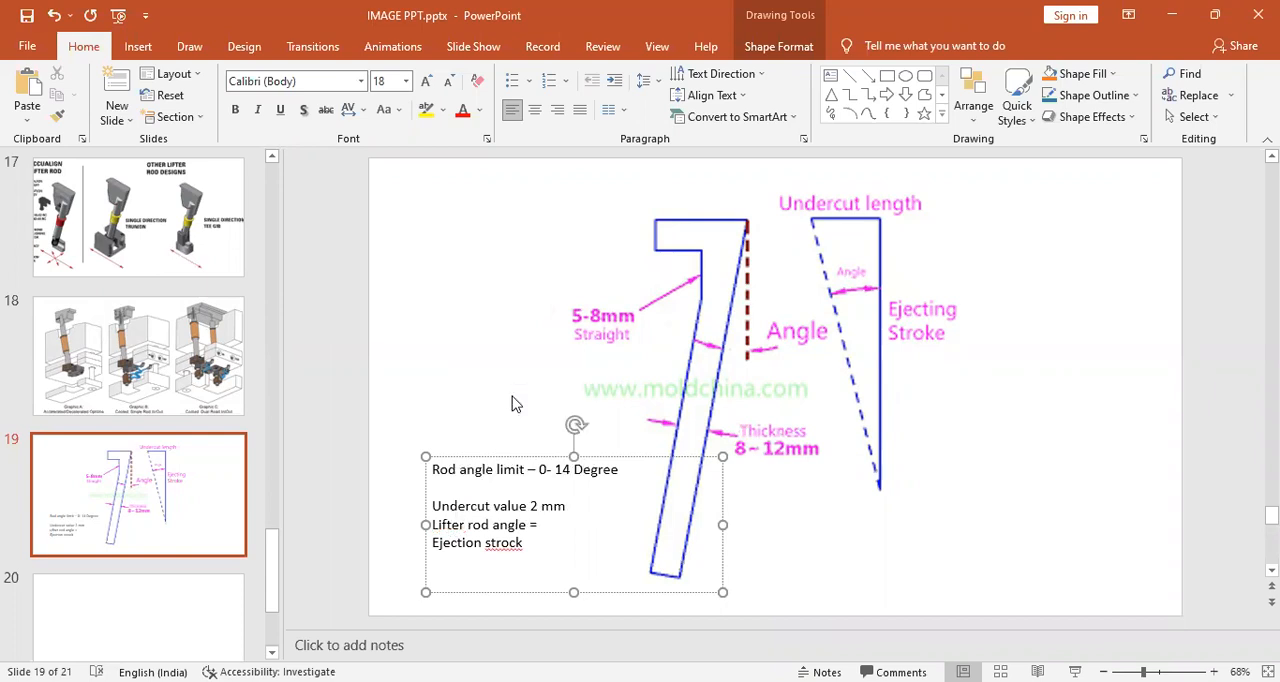